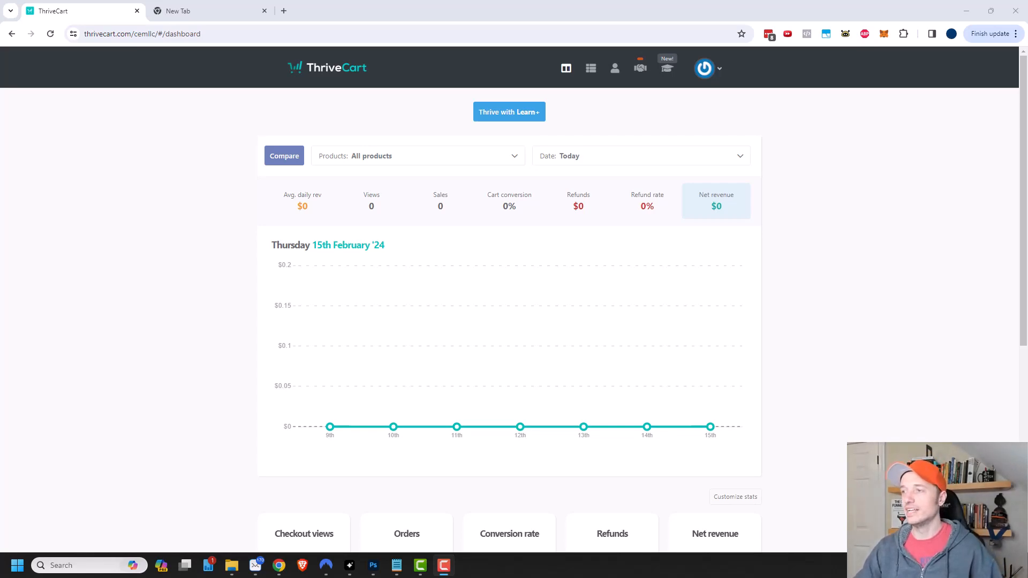
- Copy the lifetime-price offer link from Notepad and paste it into the empty new tab's address bar
drag(1027, 92, 662, 59)
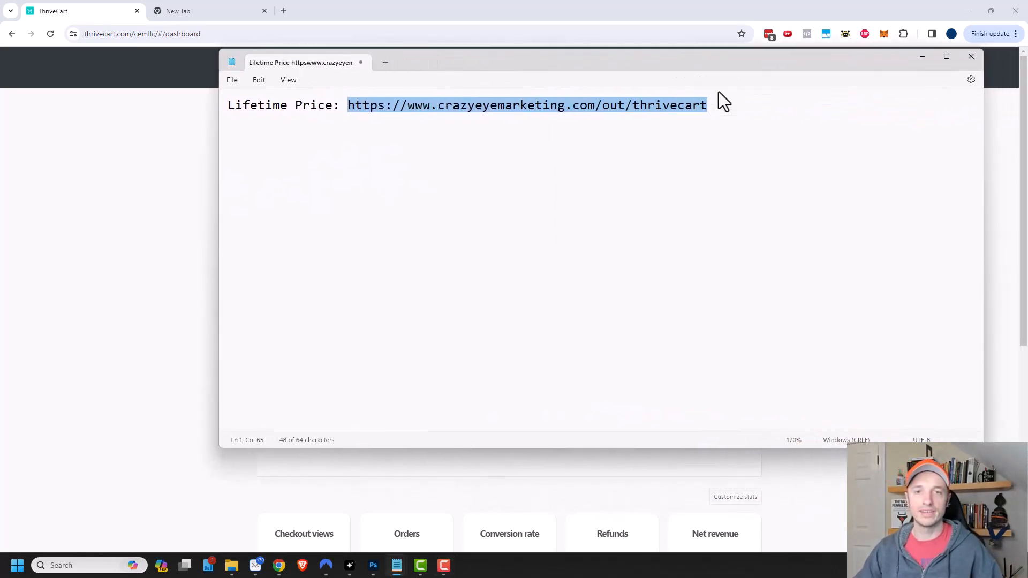
click(712, 125)
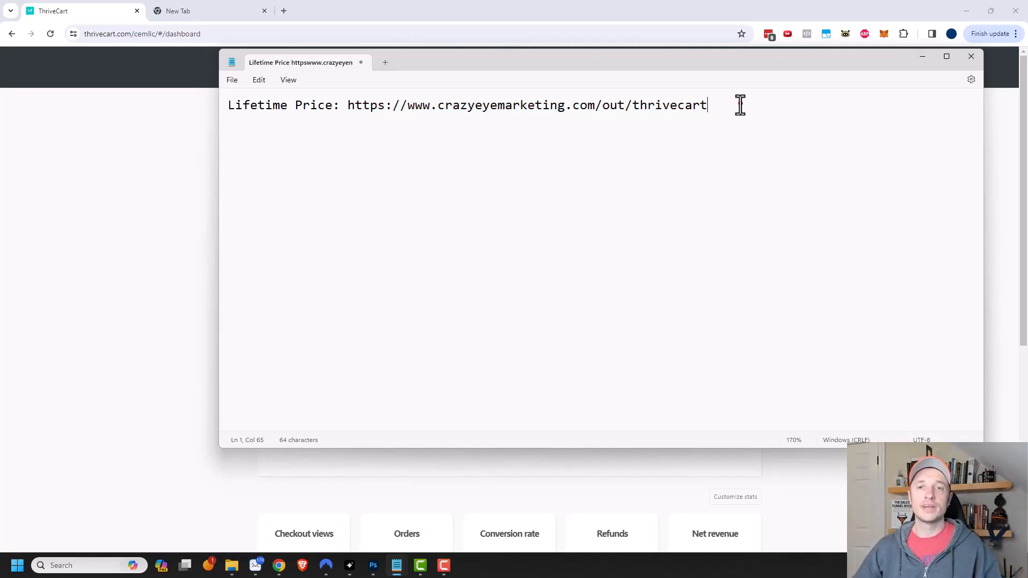
drag(739, 103, 348, 97)
key(ctrl+c)
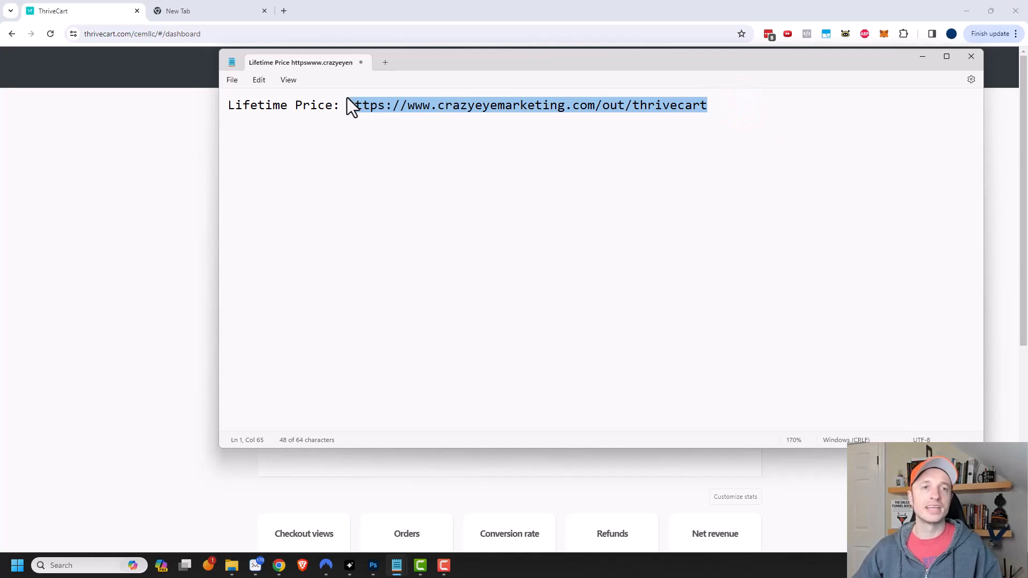
click(171, 10)
click(221, 34)
key(ctrl+v)
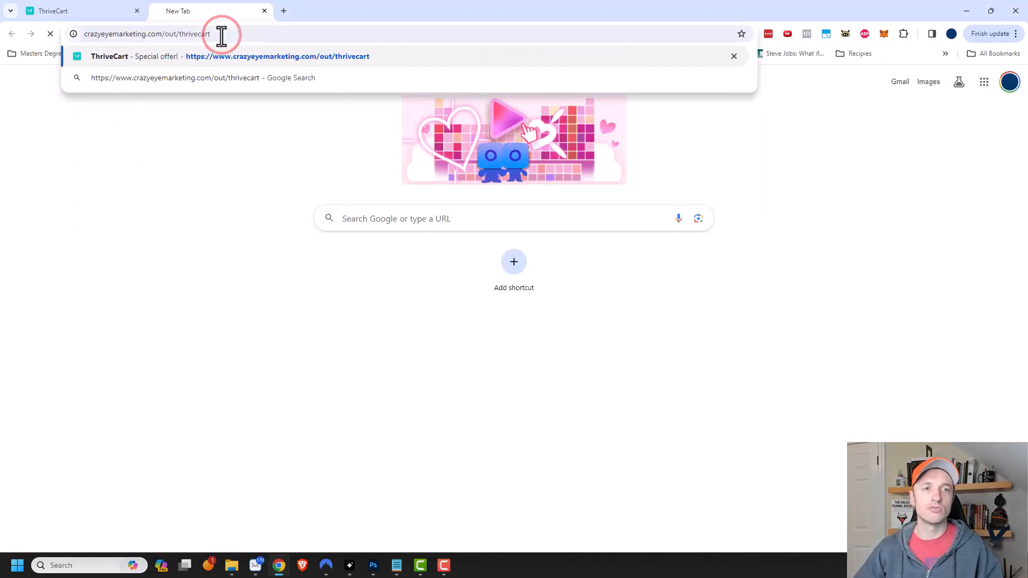
- Load the crazyeyemarketing.com/out/thrivecart offer page, scroll its features grid, then return to the dashboard tab
key(Return)
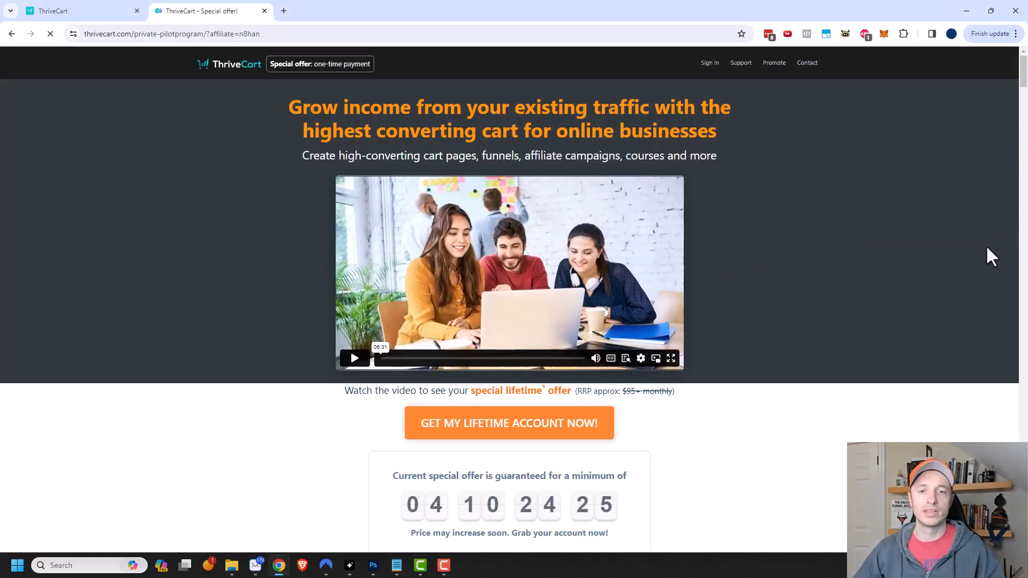
drag(1020, 83, 1003, 326)
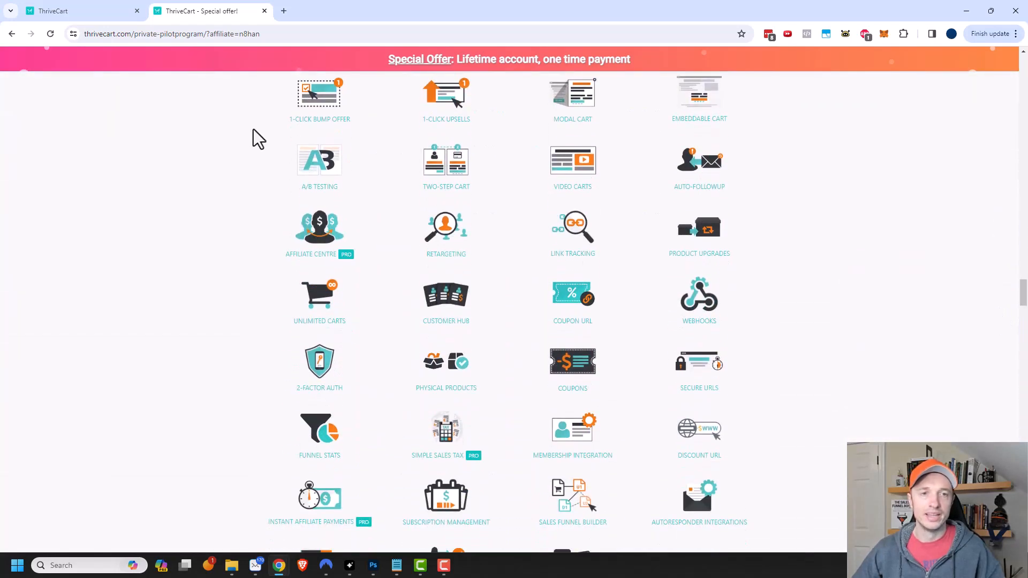
scroll(303, 143, up, 1)
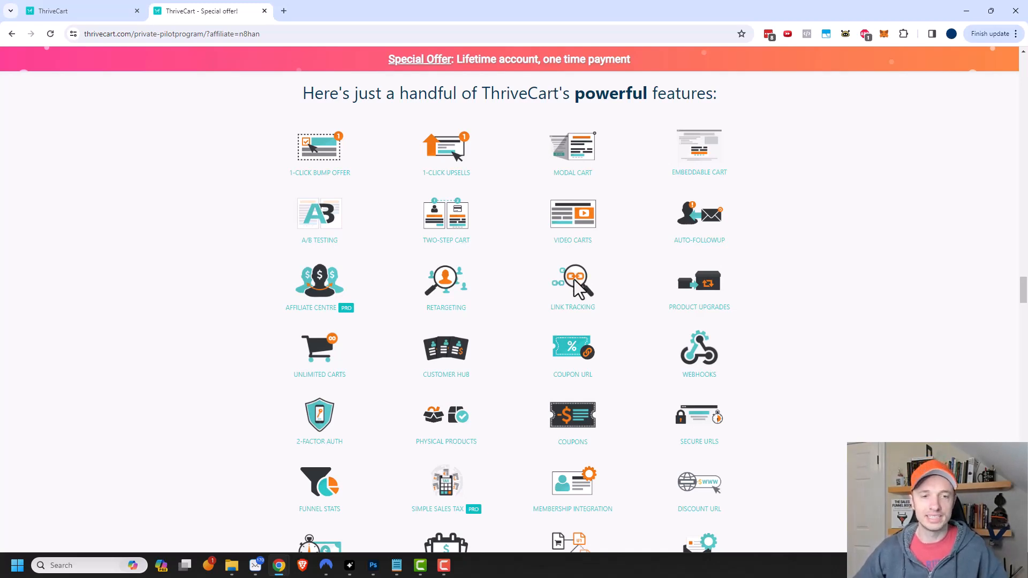
scroll(569, 310, down, 1)
scroll(568, 309, down, 1)
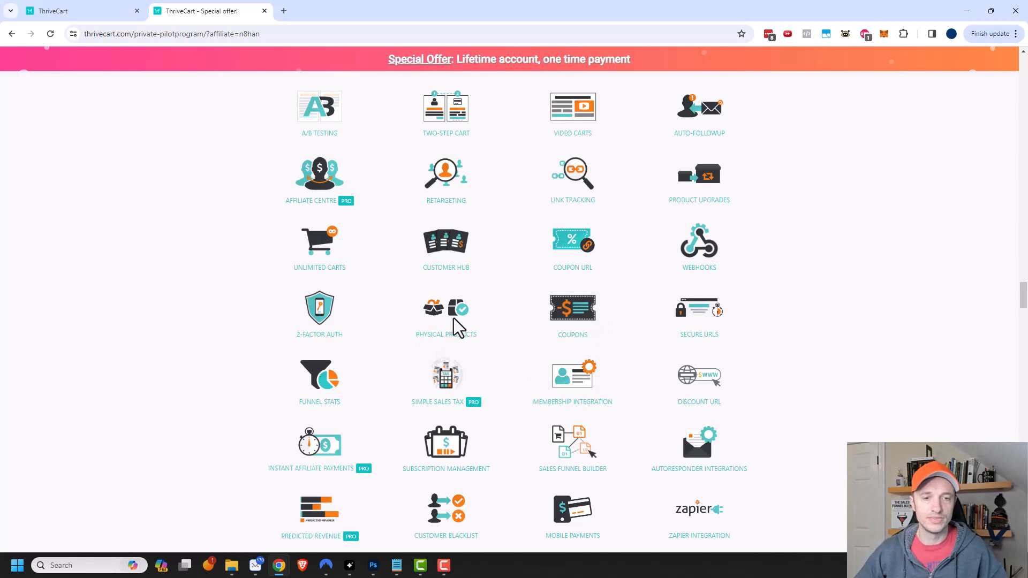
scroll(455, 320, down, 2)
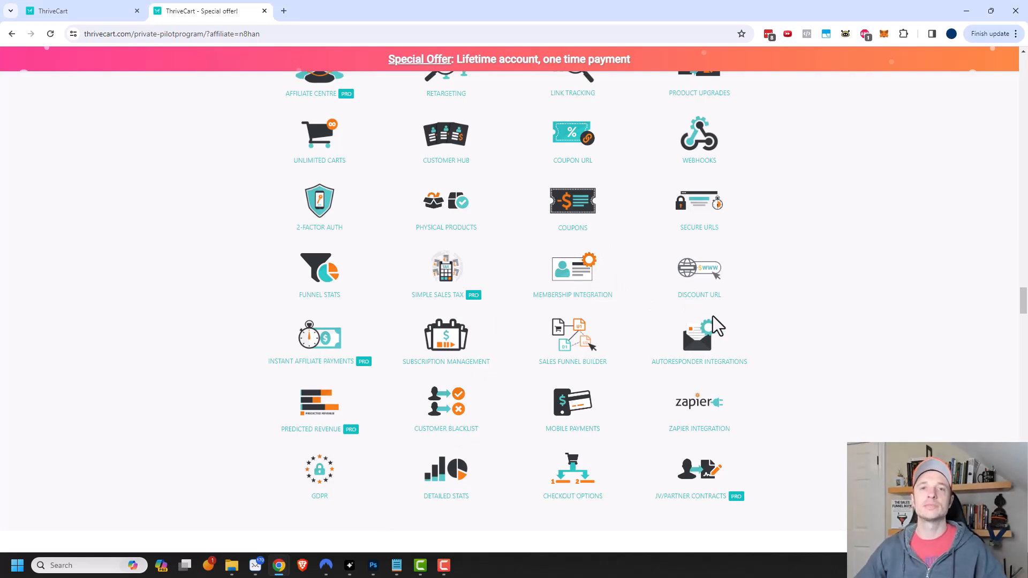
click(91, 11)
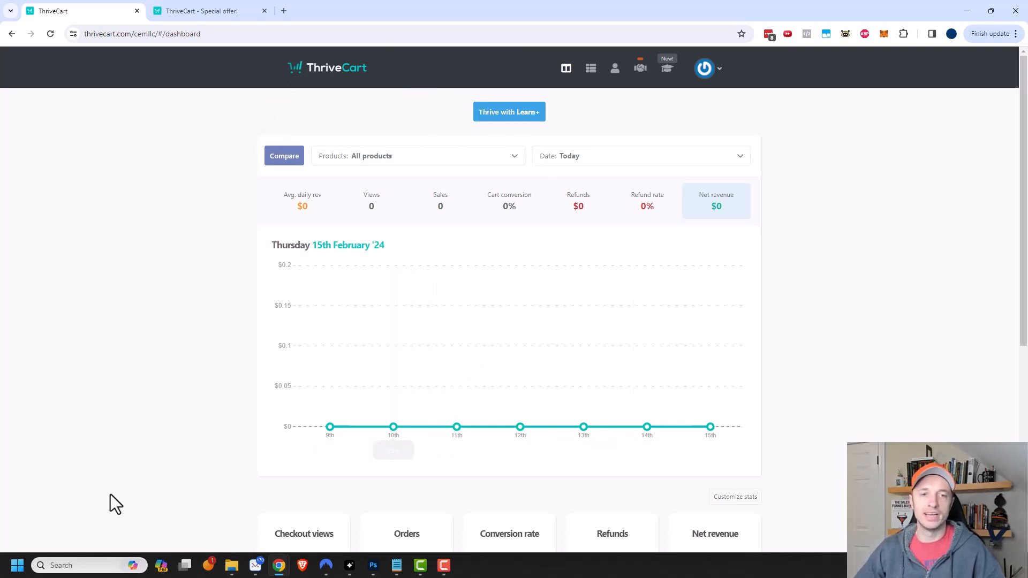
click(578, 160)
click(679, 155)
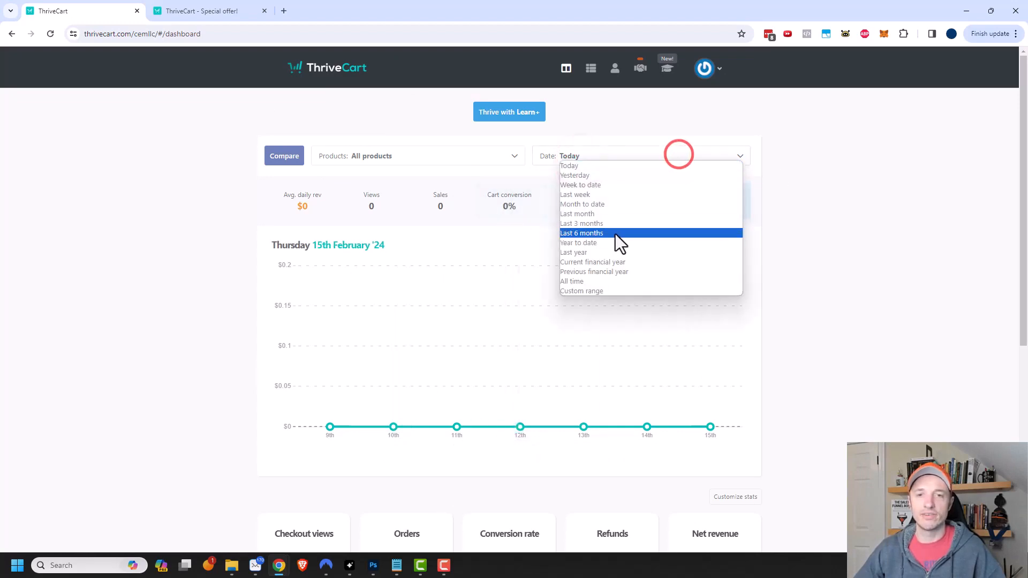
click(842, 197)
scroll(636, 225, down, 5)
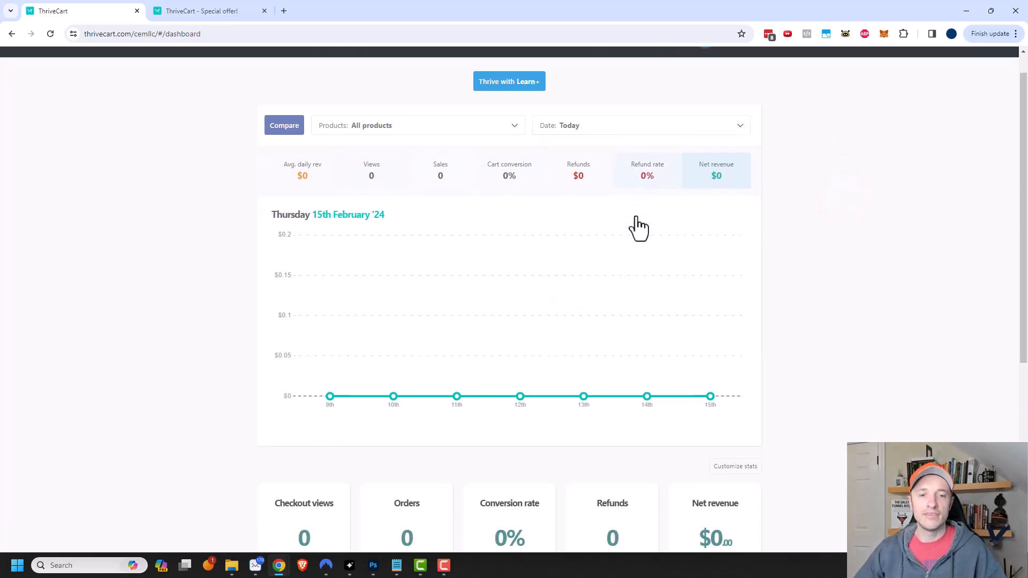
scroll(689, 276, down, 2)
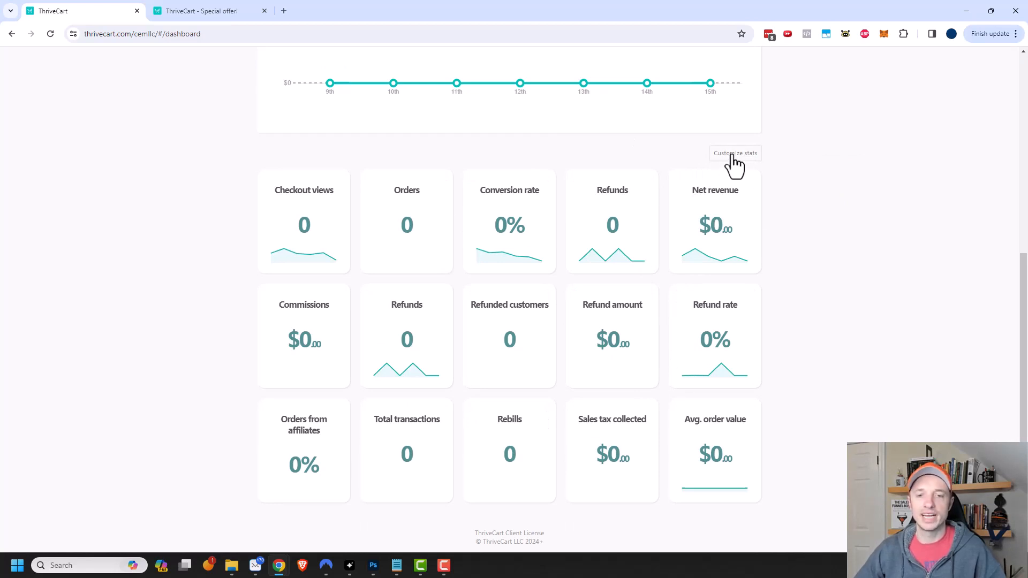
scroll(748, 169, up, 6)
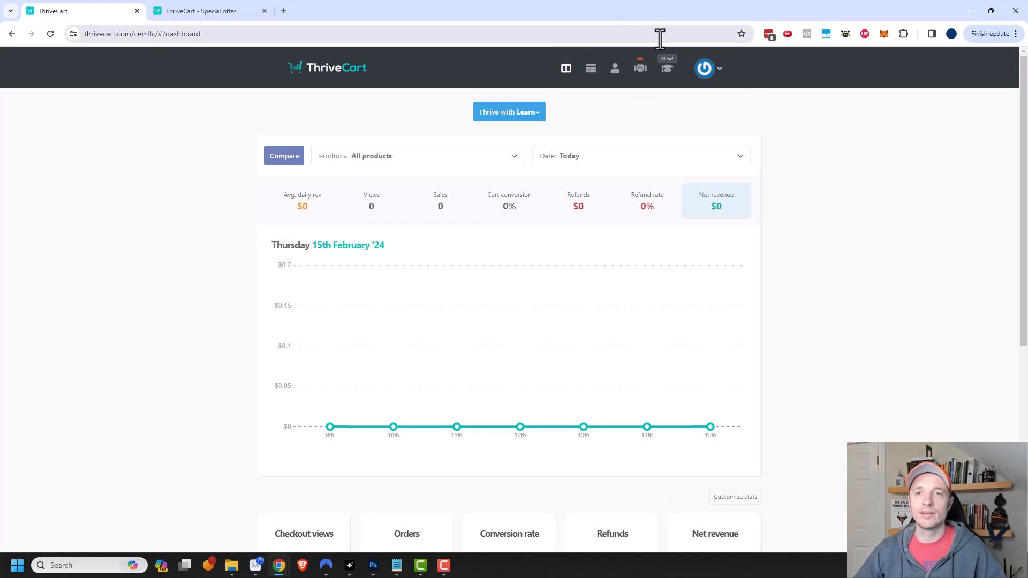
- Go to account Settings and view the list of 37 integrations
click(708, 70)
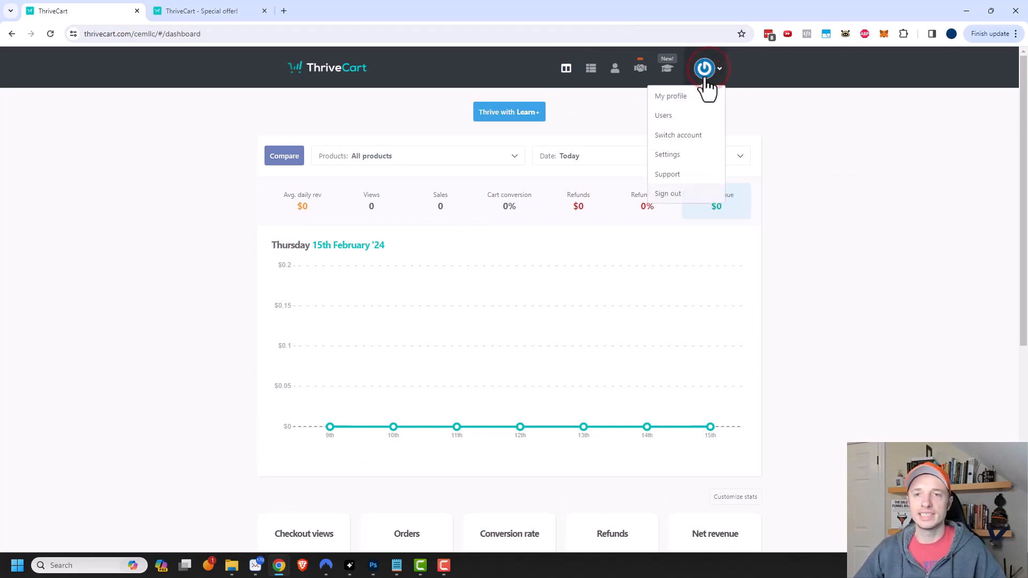
click(674, 155)
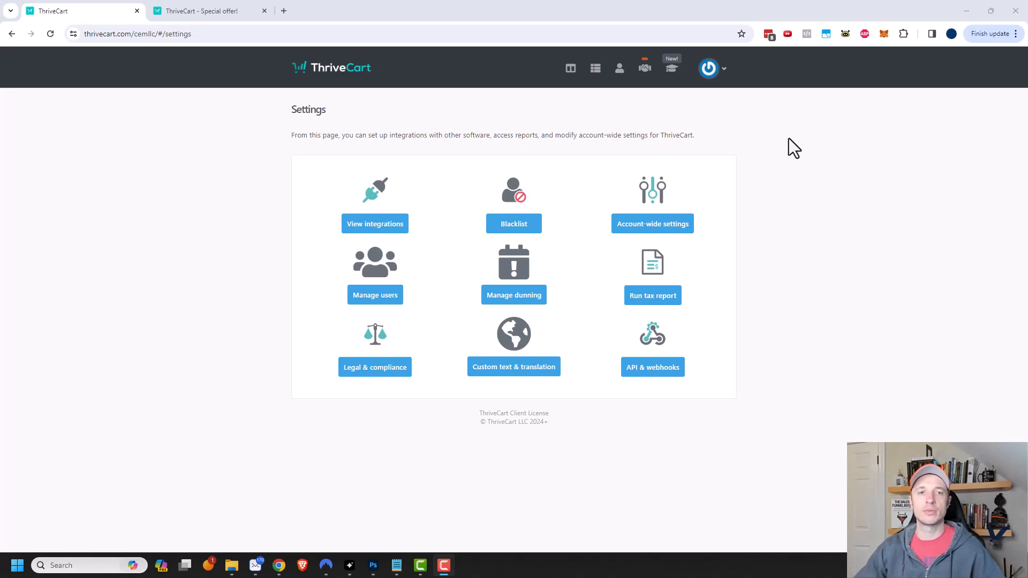
click(378, 226)
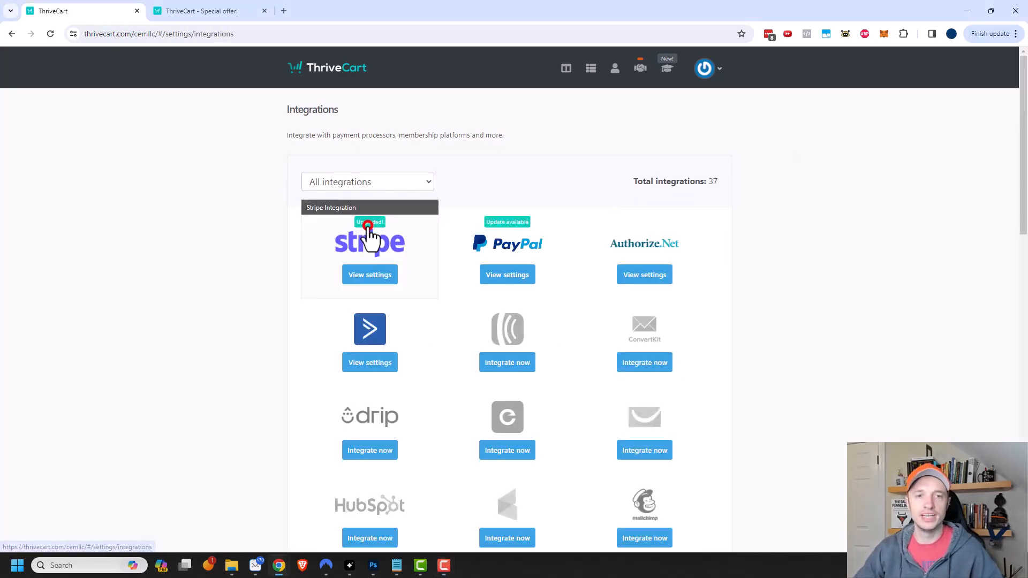
- Filter integrations by Payment processors, then Autoresponders, and finally Membership platforms, leaving 9 listed
click(367, 188)
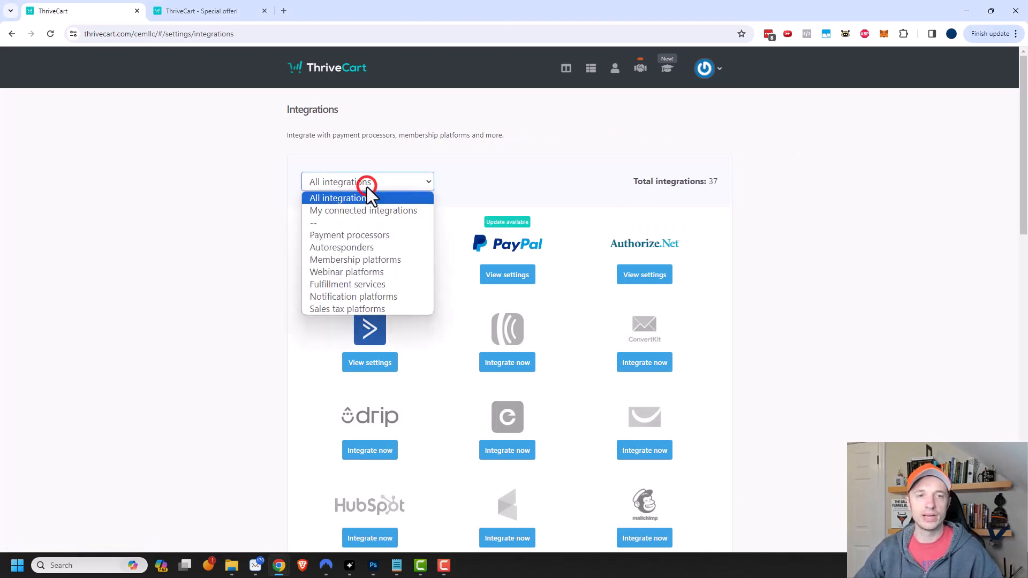
click(356, 236)
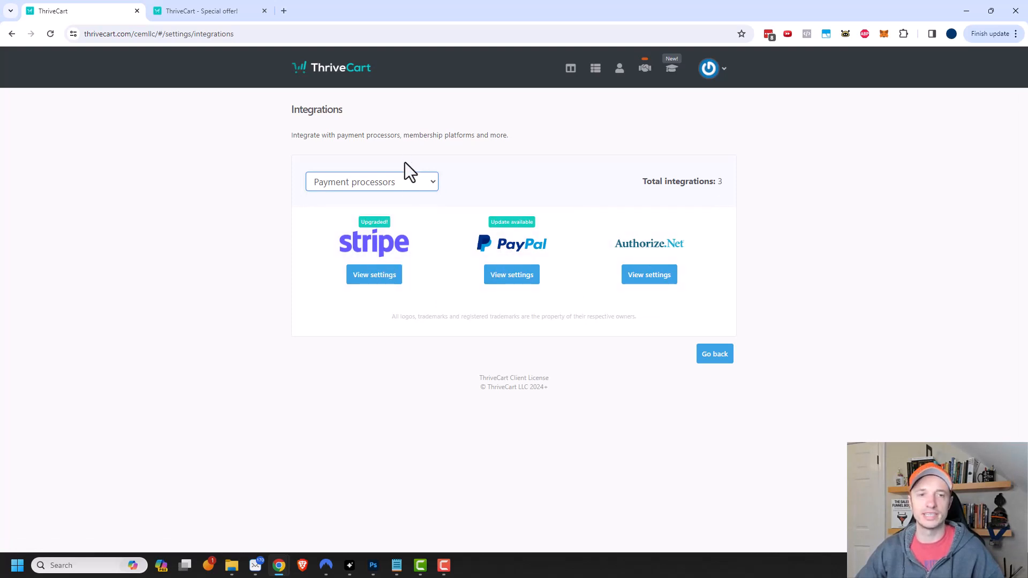
click(390, 177)
click(362, 246)
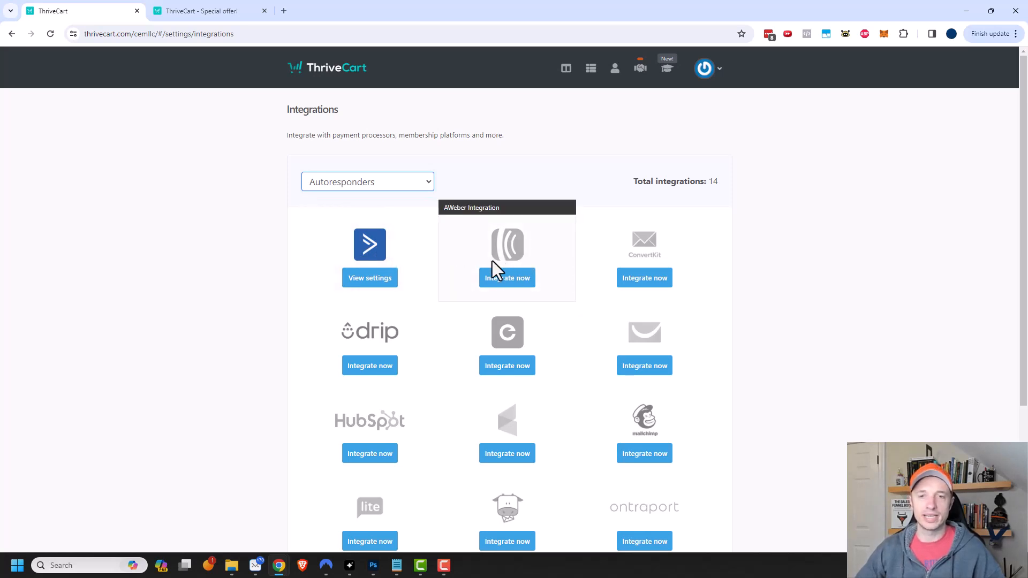
scroll(677, 252, down, 1)
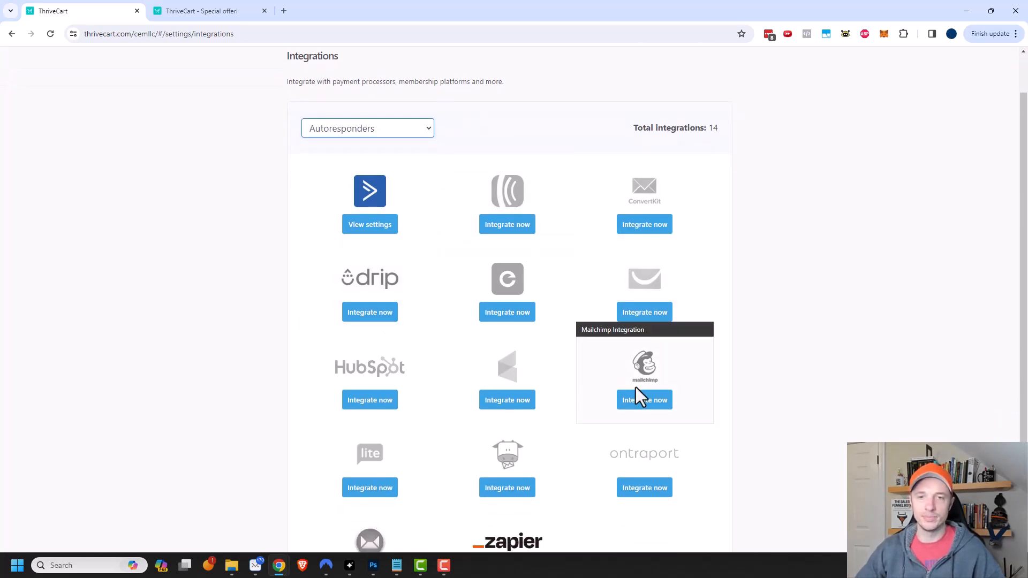
scroll(664, 359, down, 2)
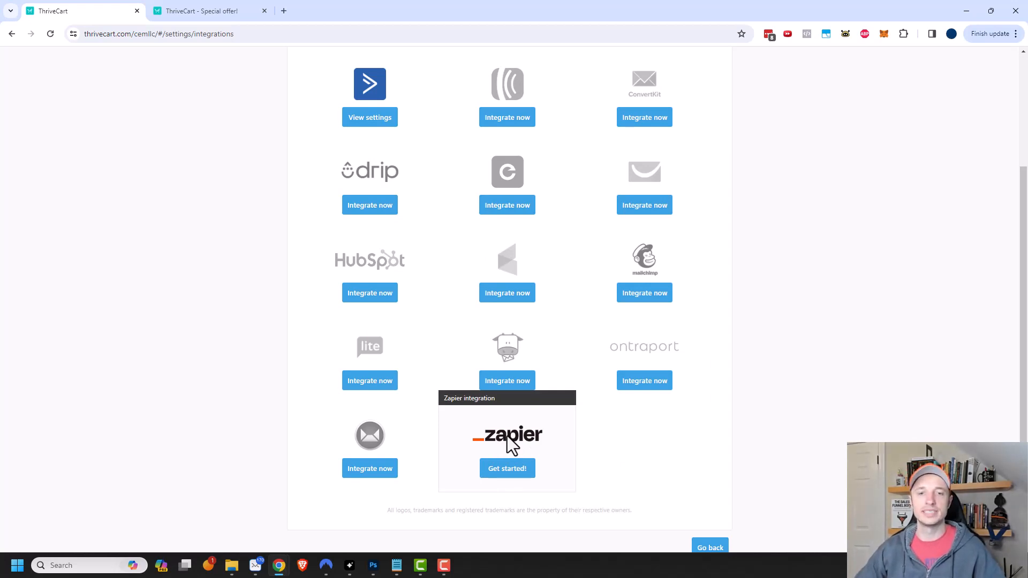
scroll(505, 436, up, 3)
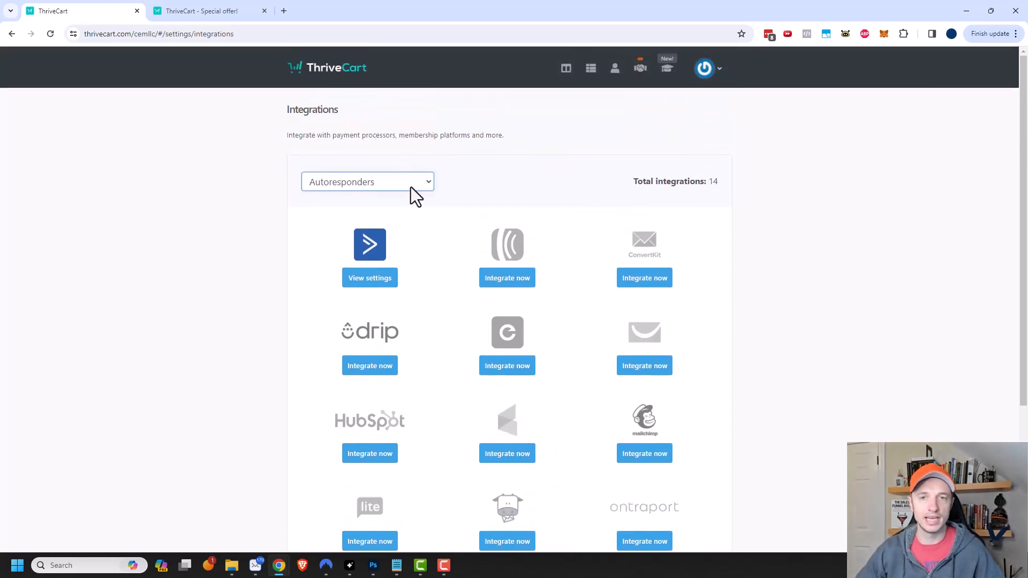
click(410, 187)
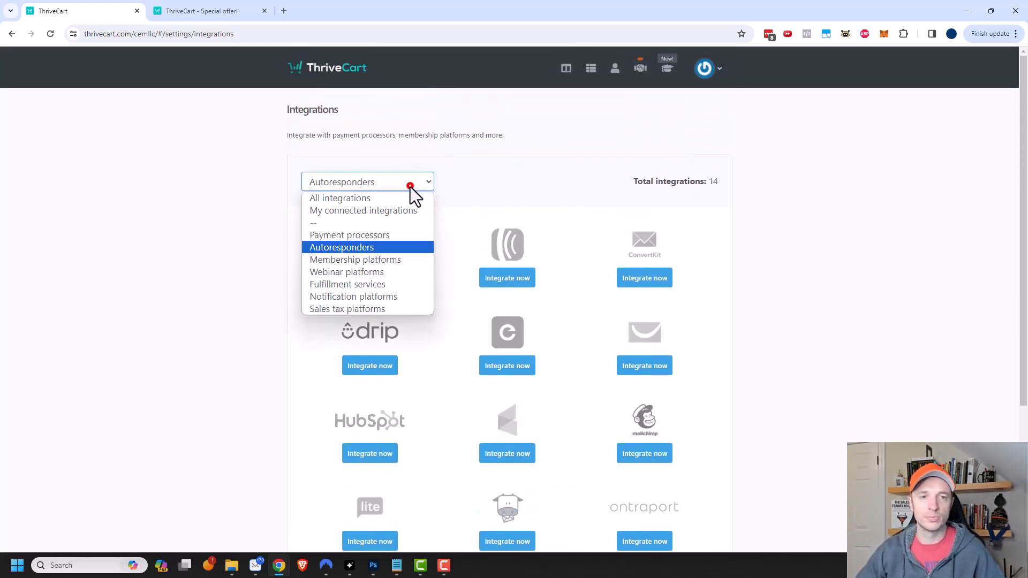
click(386, 261)
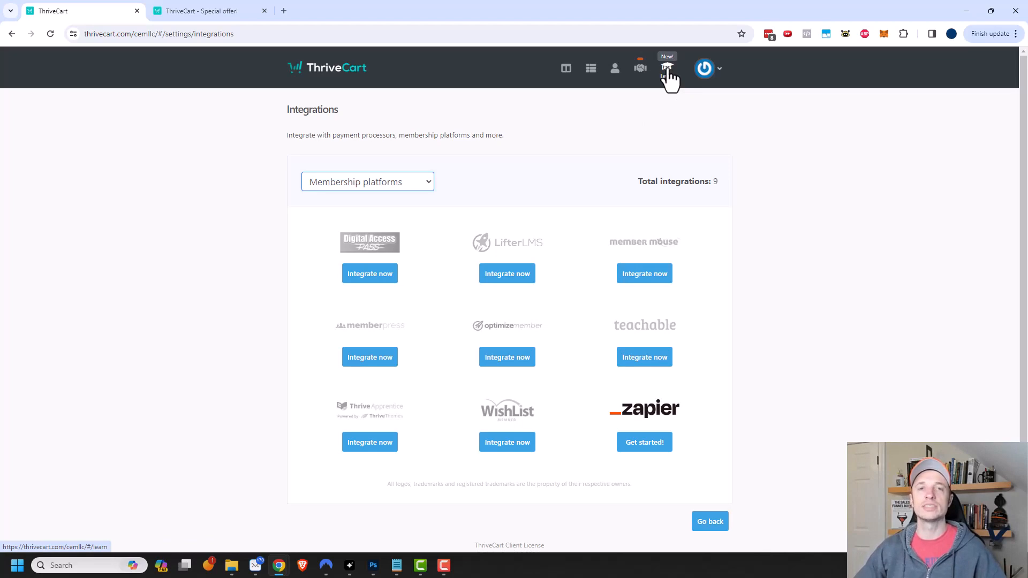
- Filter the integrations to Webinar platforms, then Fulfillment services, and scroll the results
click(397, 186)
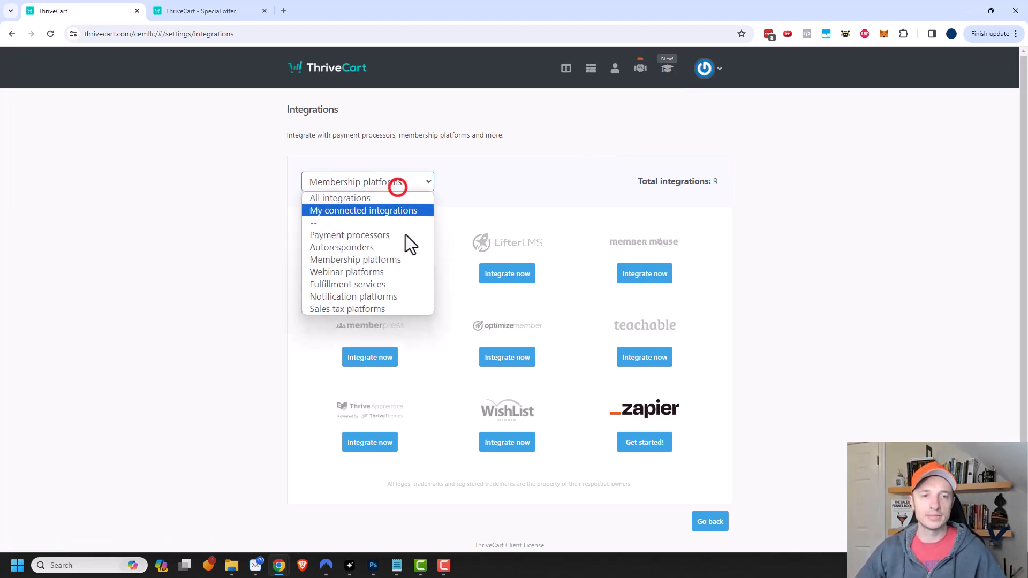
click(370, 273)
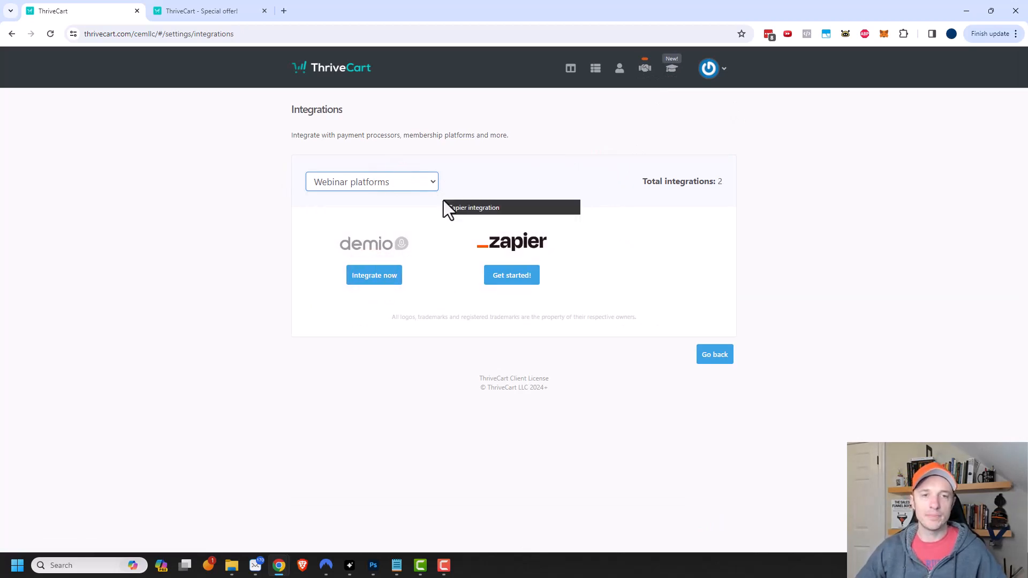
click(419, 182)
click(370, 286)
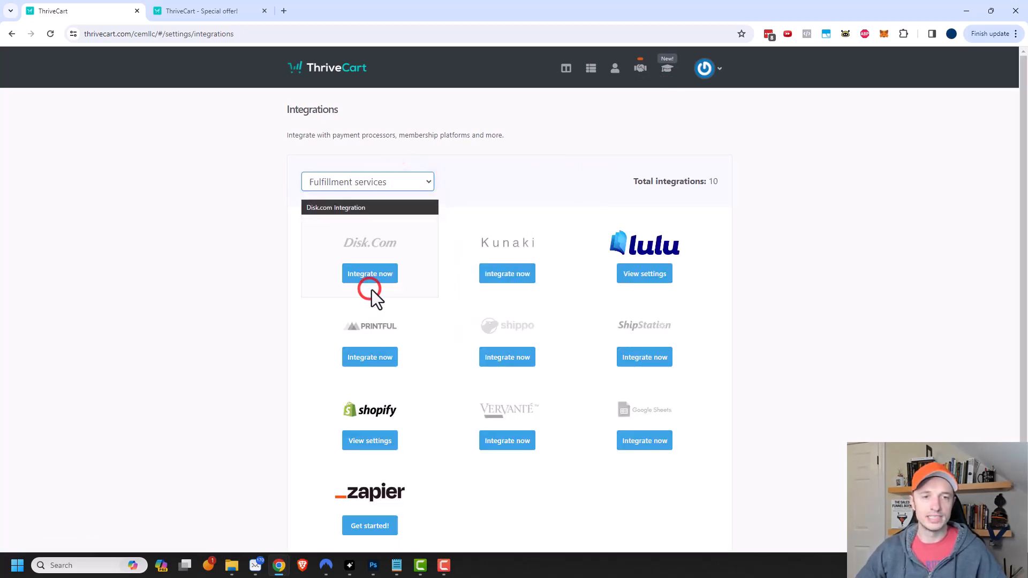
scroll(674, 289, down, 2)
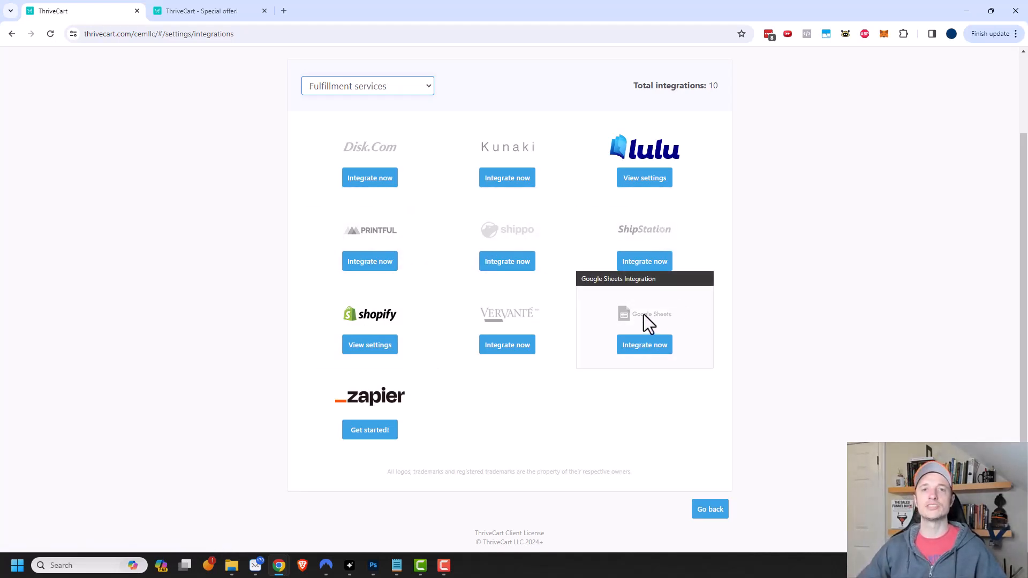
- Switch the category filter from Notification platforms to Sales tax platforms, leaving Quaderno and Zapier
click(375, 86)
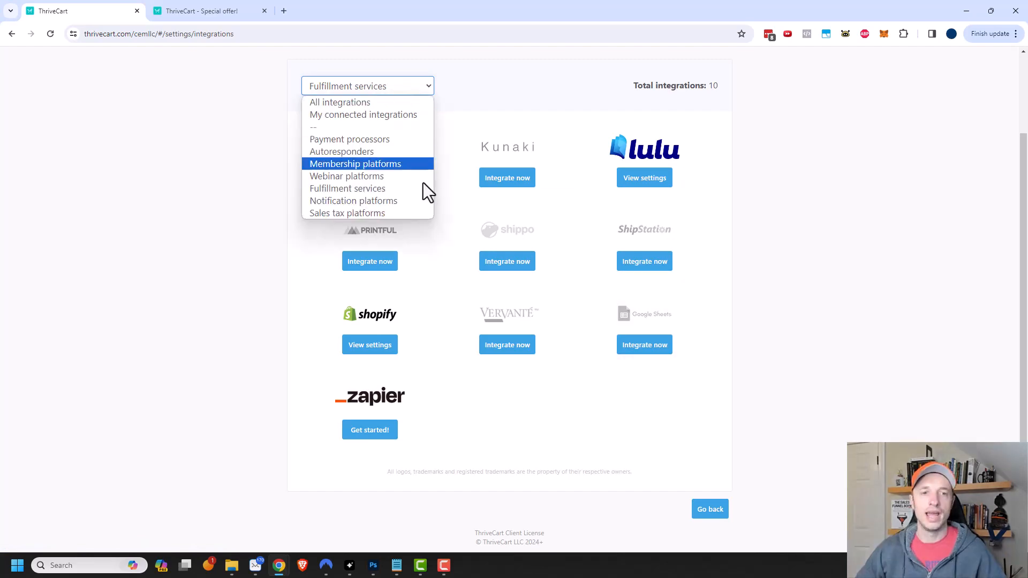
click(394, 199)
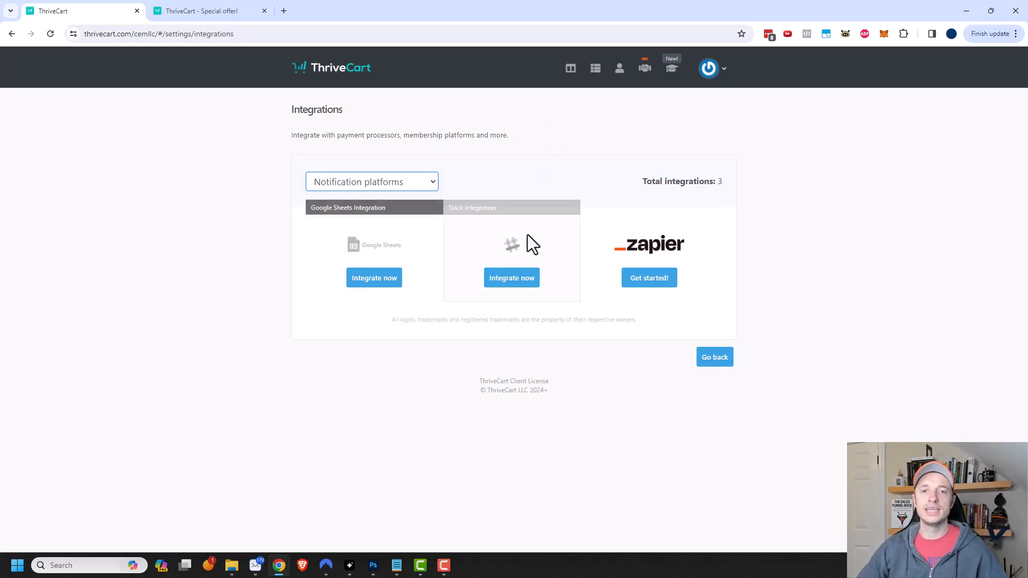
click(383, 182)
click(384, 185)
click(384, 185)
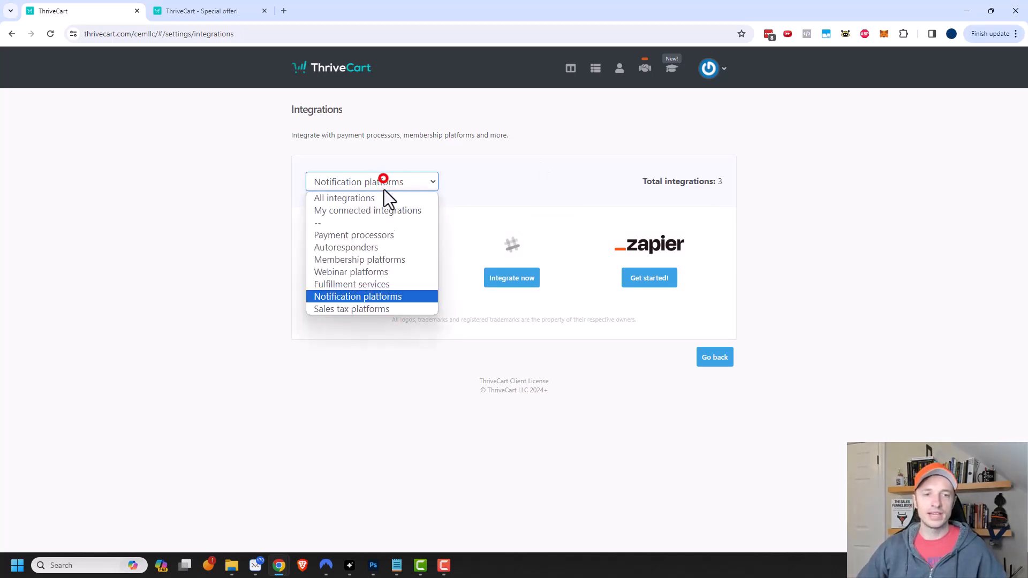
click(367, 309)
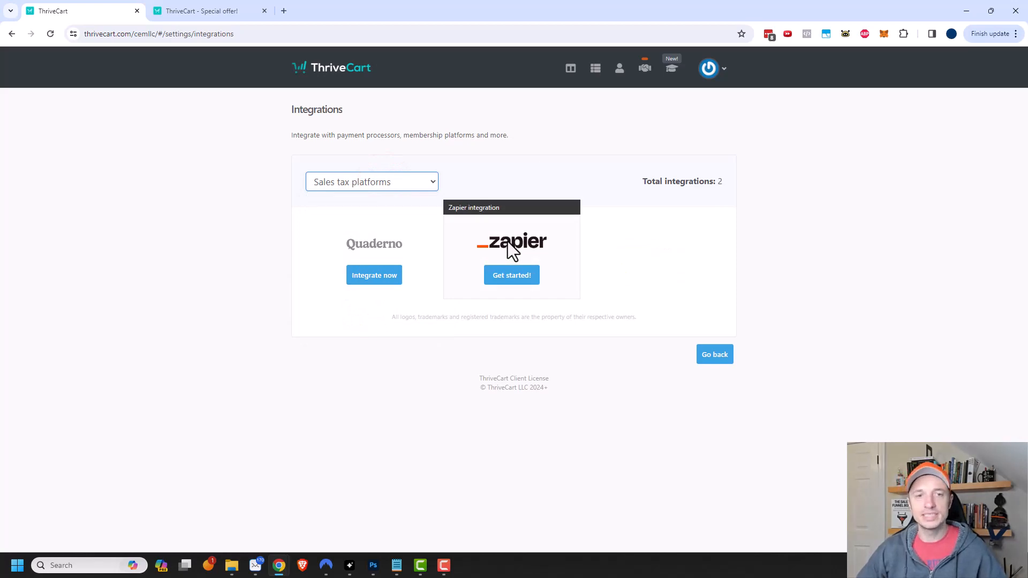
click(703, 78)
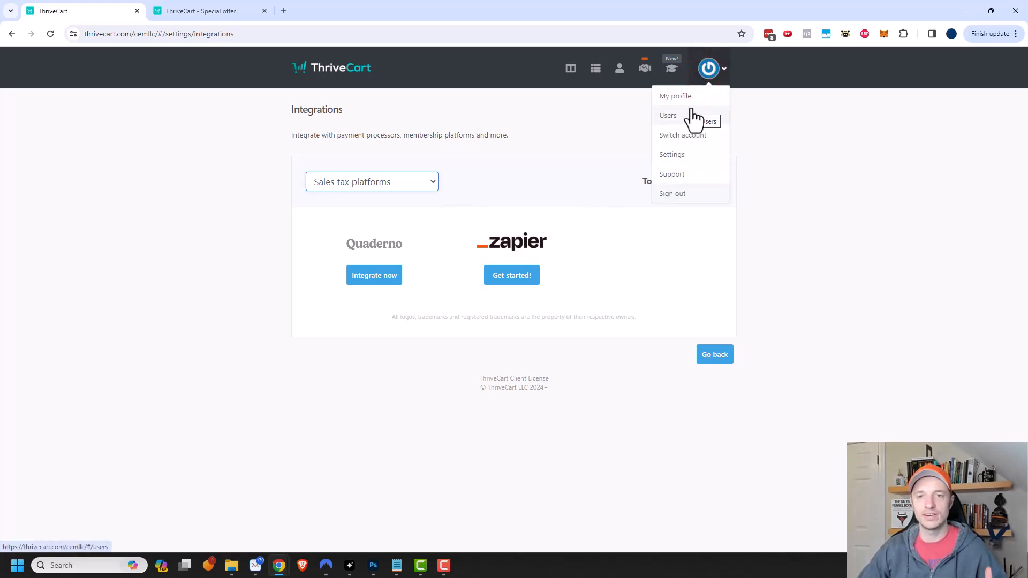
- Review the Account-wide settings list of invoice, finance and fraud options, then return to Settings
click(673, 155)
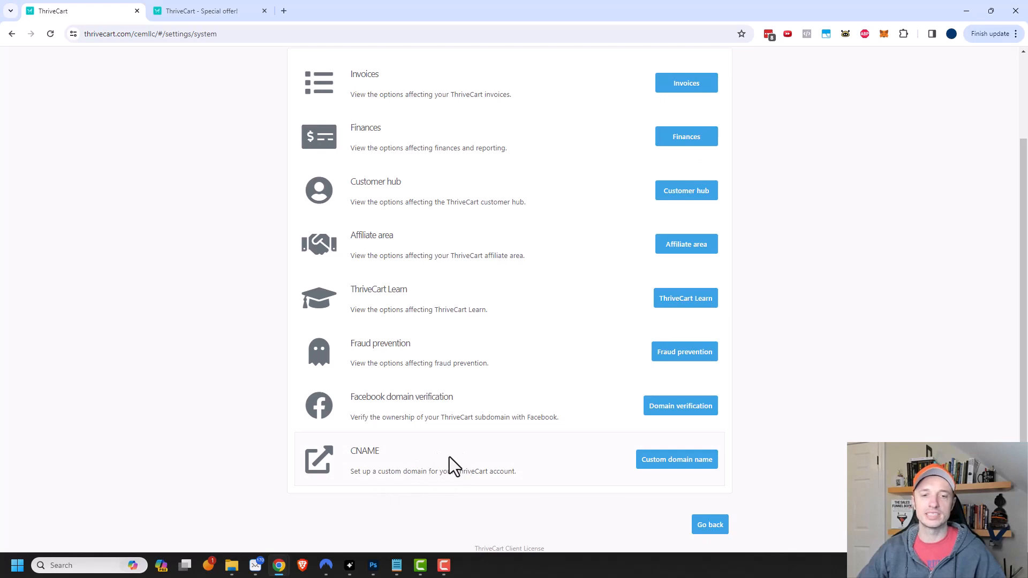
scroll(512, 470, up, 1)
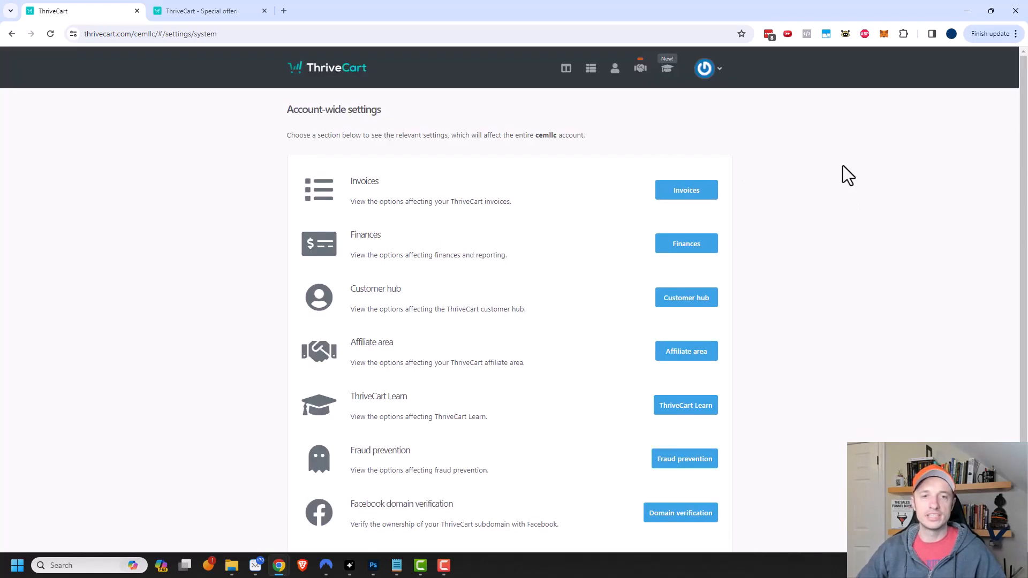
scroll(396, 407, up, 1)
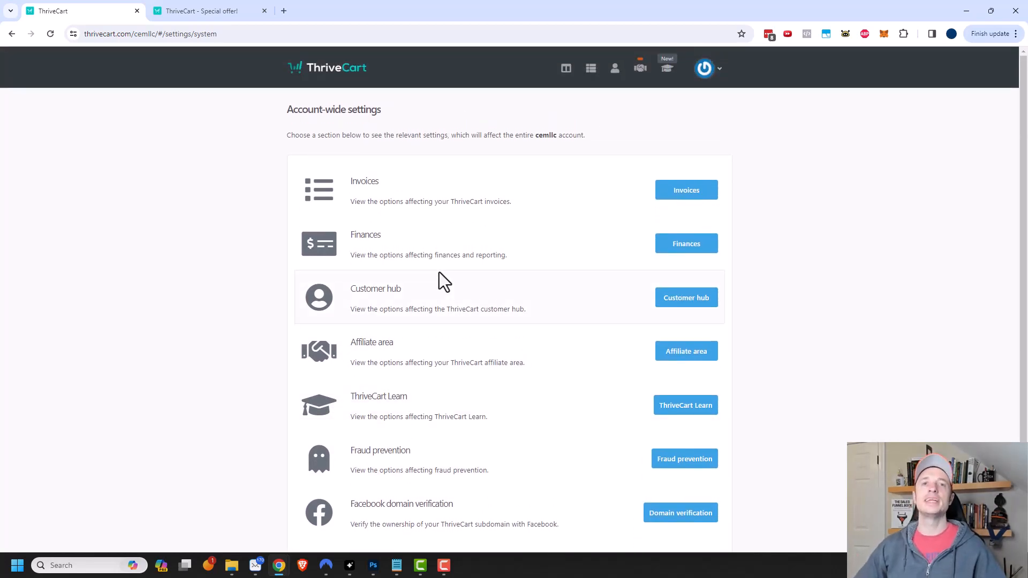
click(705, 72)
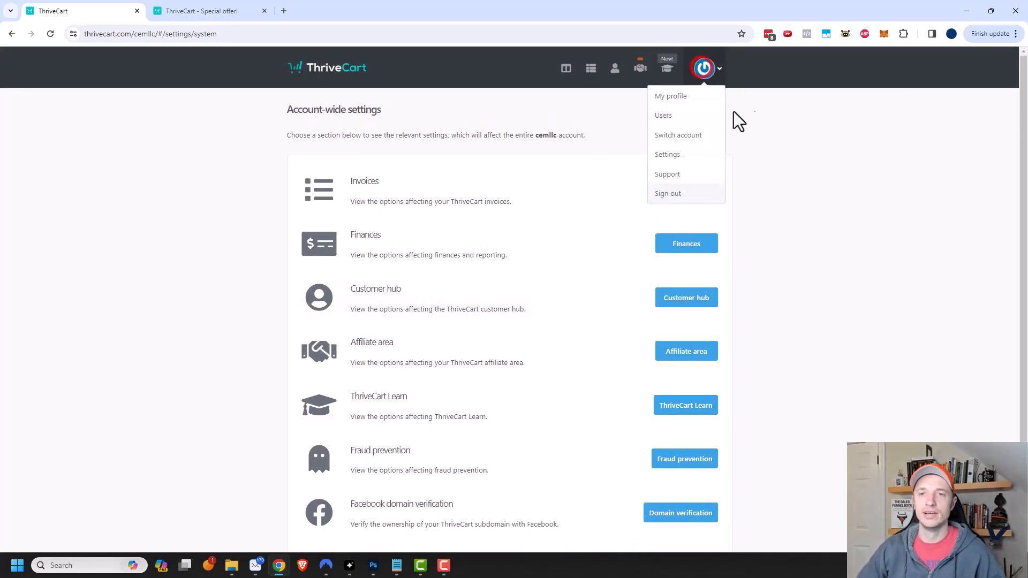
click(684, 155)
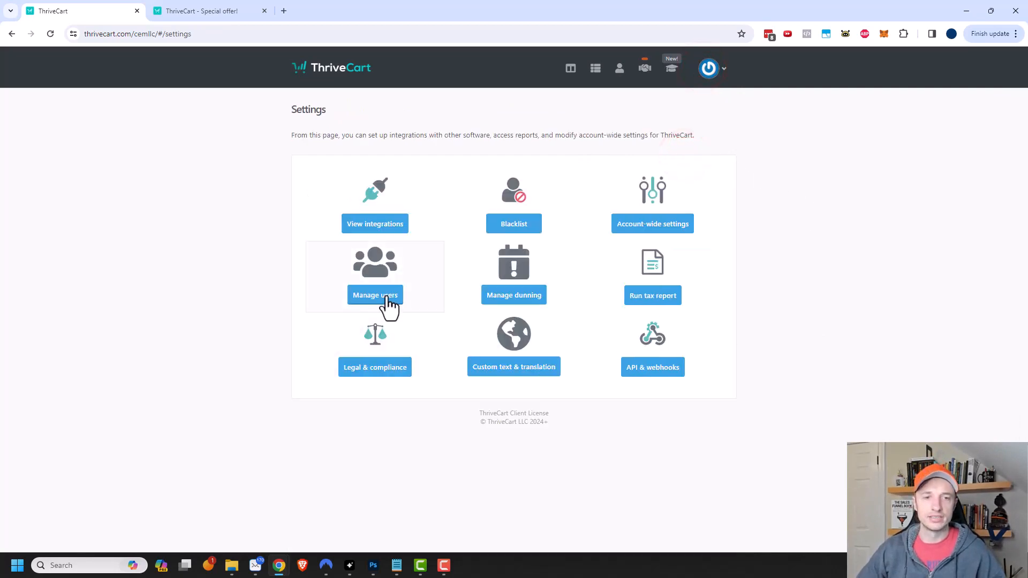
- Open Manage users and start a new user's basic info form
click(373, 275)
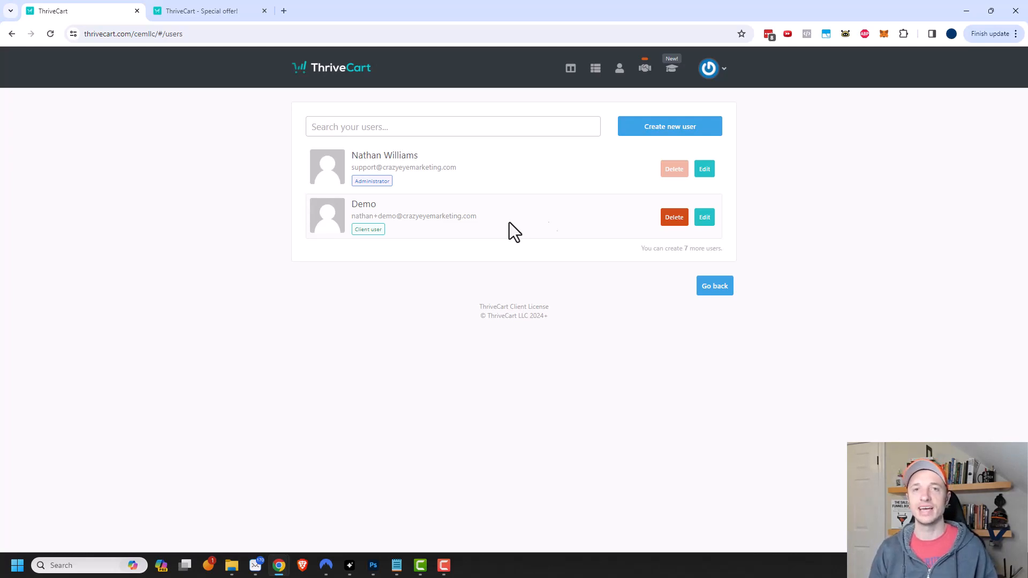
click(666, 133)
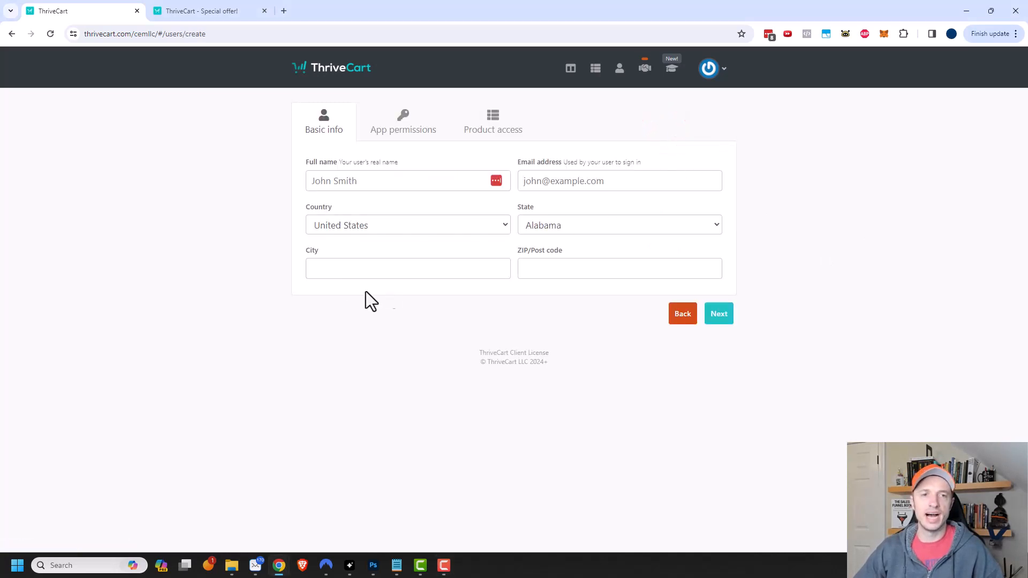
- In App permissions, try the Client account type, then set it back to Assistant
click(403, 120)
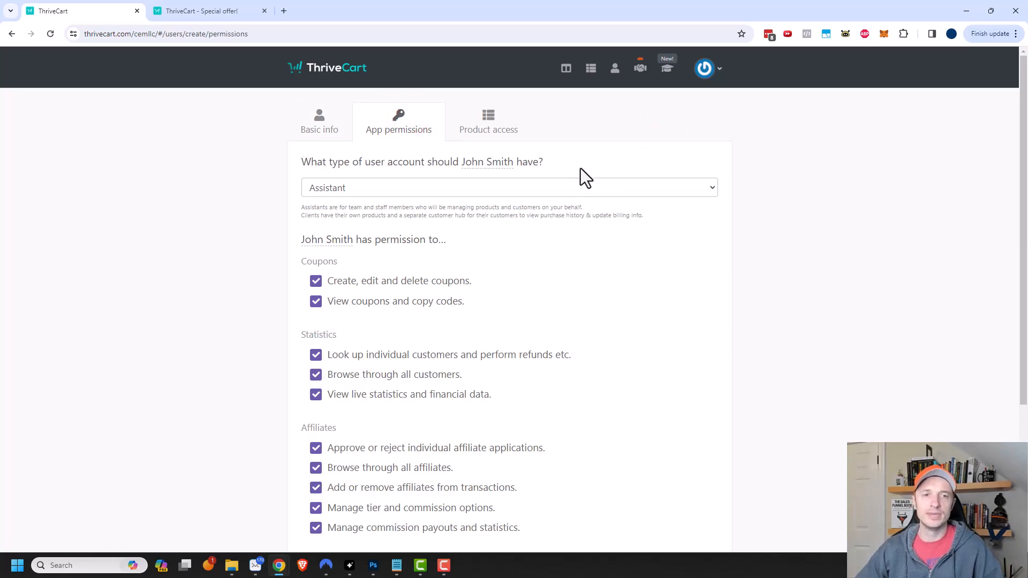
click(344, 188)
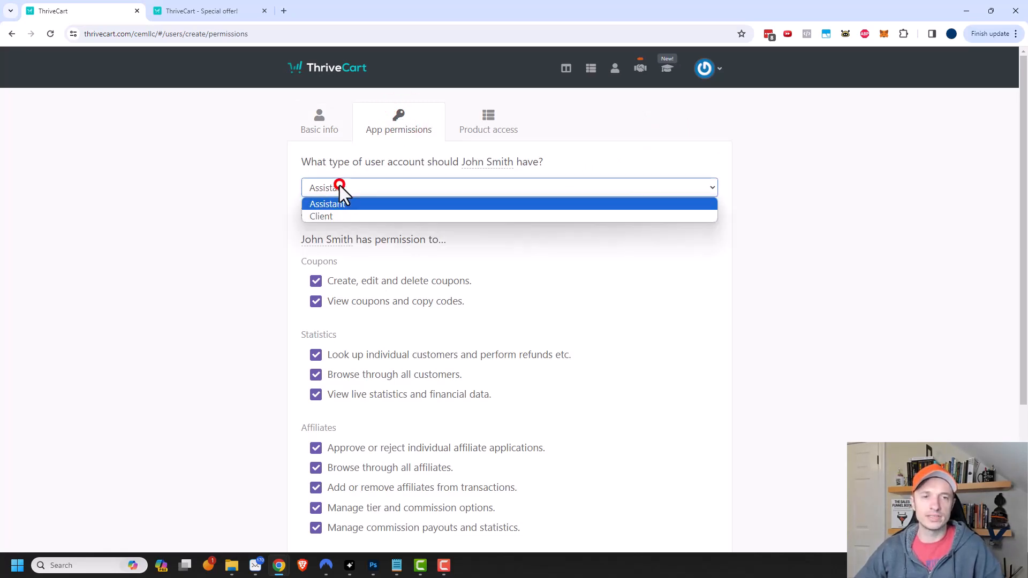
click(334, 216)
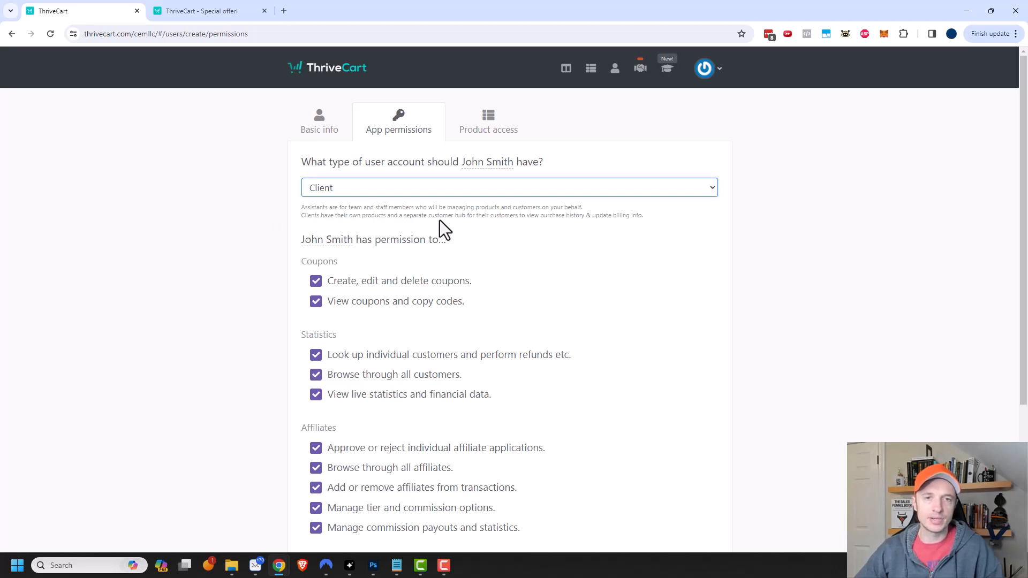
click(506, 220)
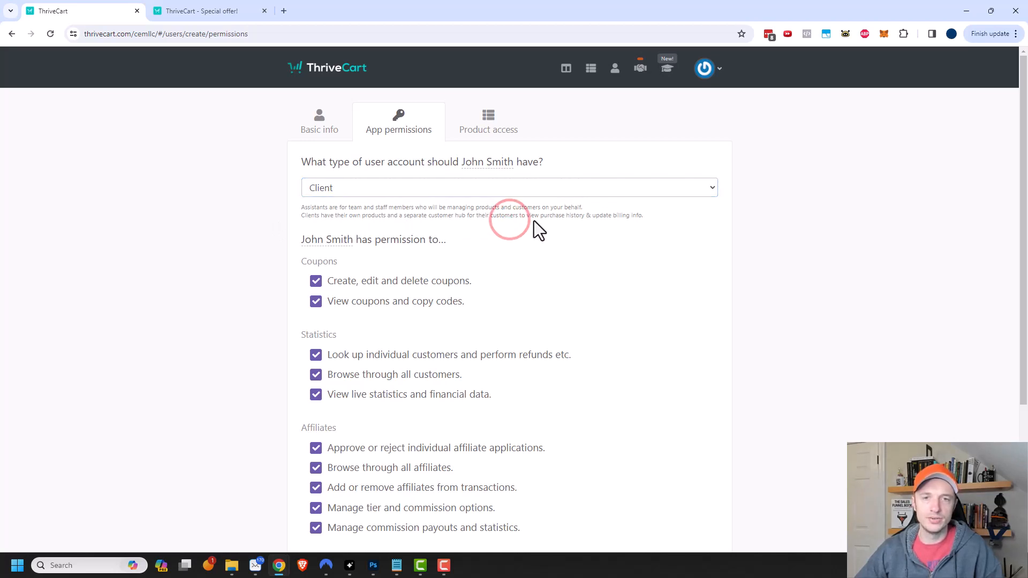
click(515, 183)
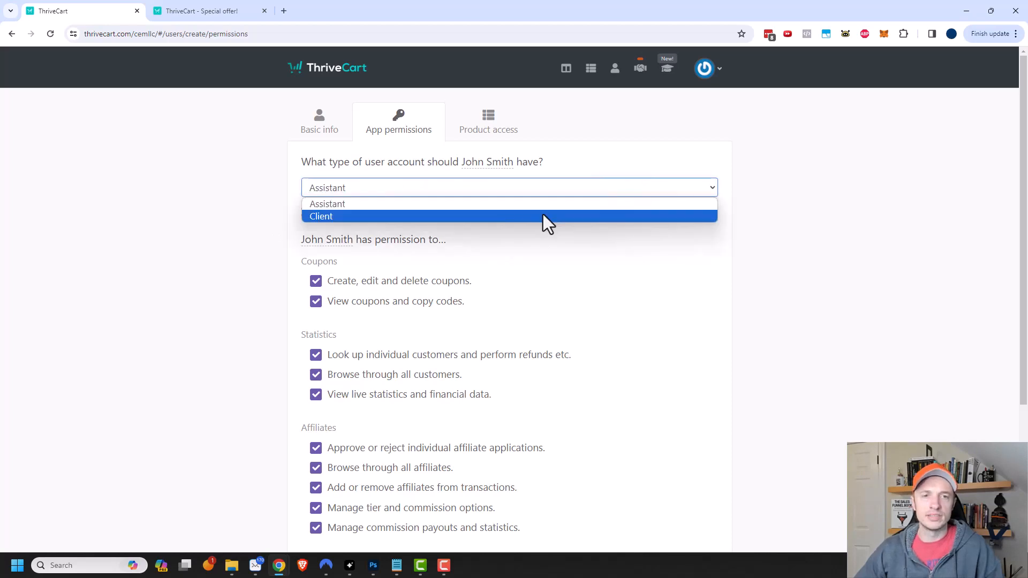
click(452, 207)
click(738, 271)
scroll(284, 209, down, 2)
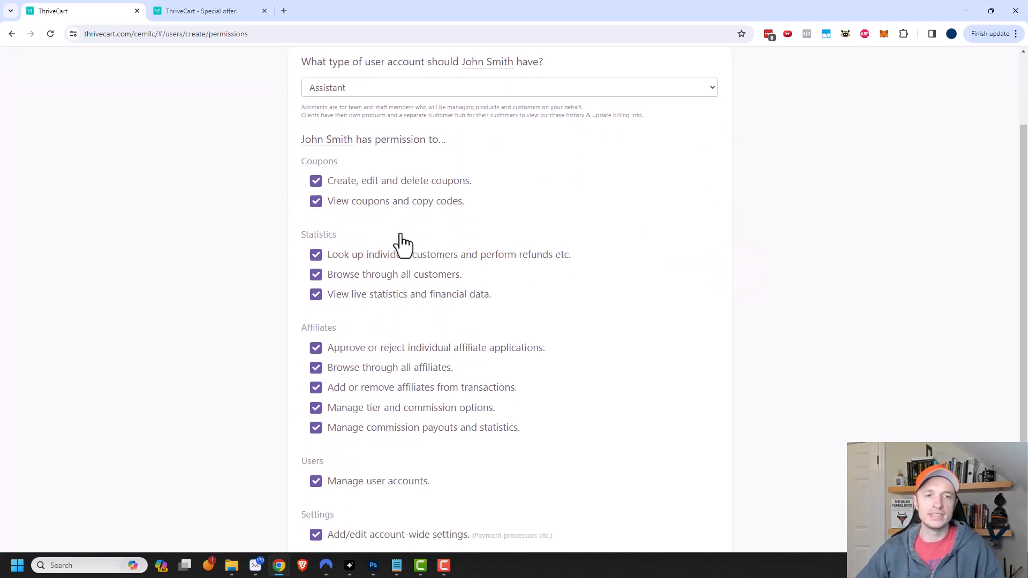
scroll(403, 244, down, 1)
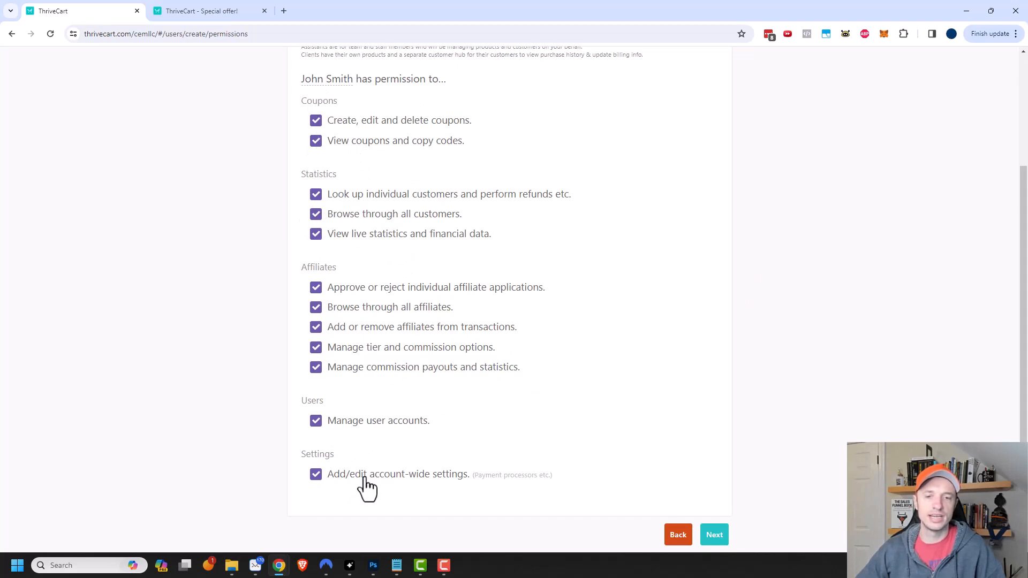
scroll(367, 488, down, 1)
scroll(369, 406, up, 4)
- Check the Product access grant options, leaving access to all products unchanged
click(489, 123)
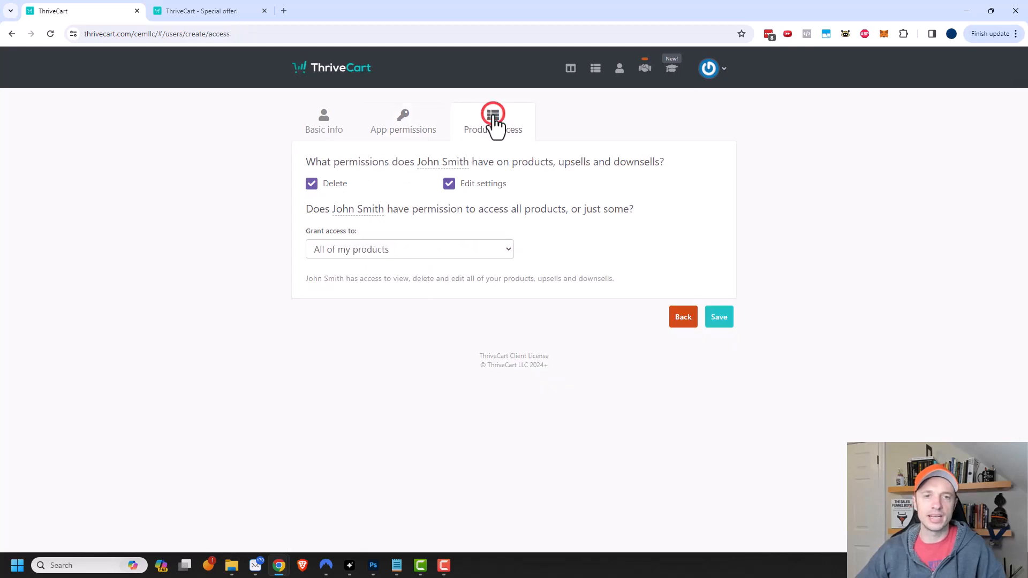
click(410, 247)
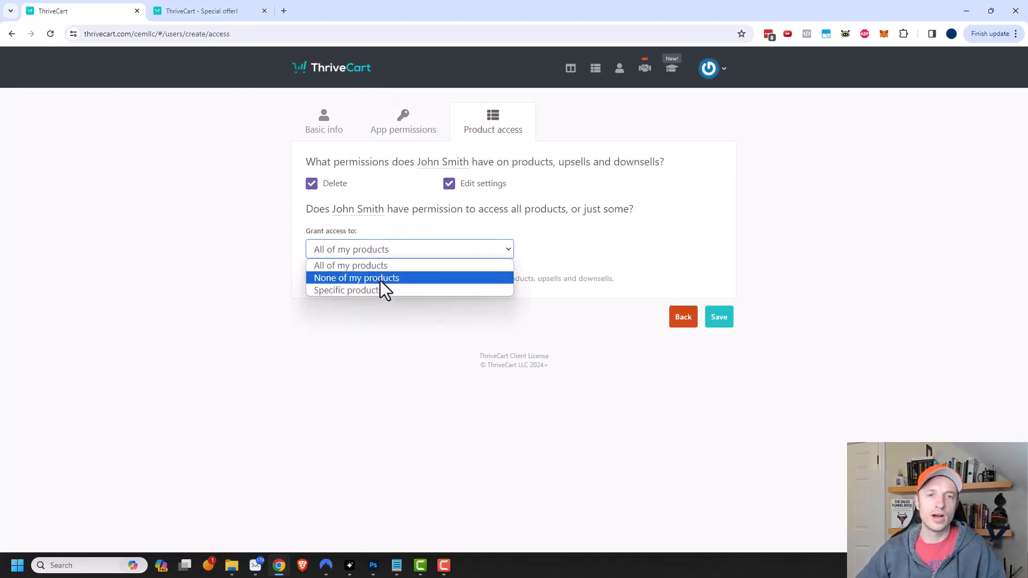
click(803, 235)
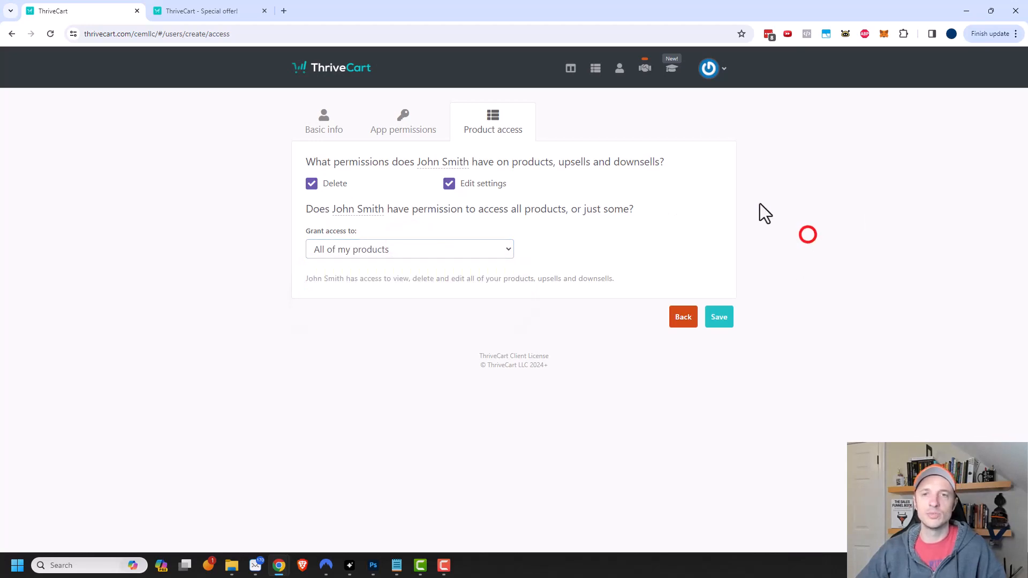
- Open the Dunning settings from the main Settings page
click(708, 70)
click(676, 155)
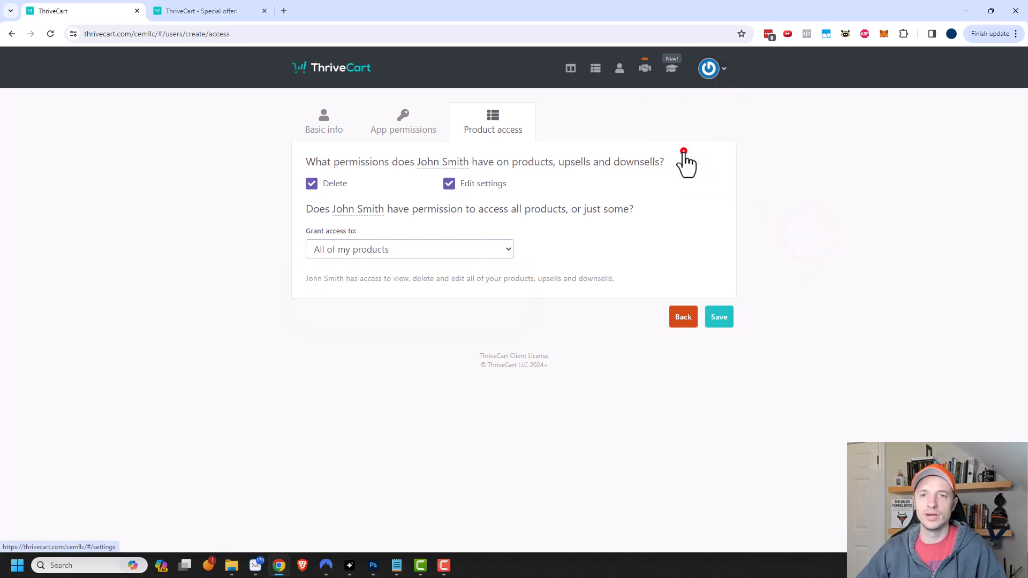
click(512, 295)
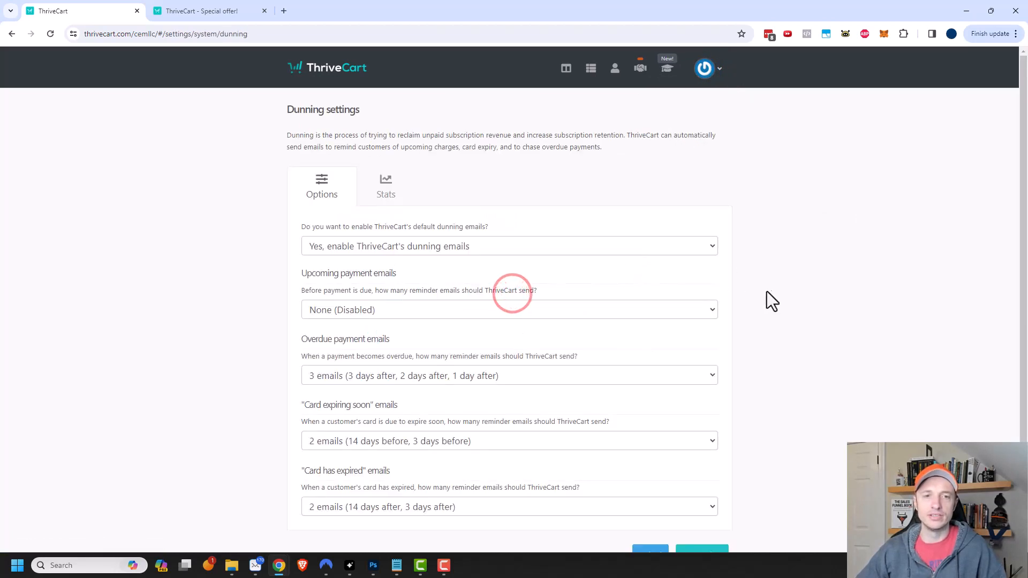
- Scroll through the dunning email options, including three overdue-payment reminders, then go back to Settings
scroll(469, 272, down, 1)
scroll(469, 278, down, 1)
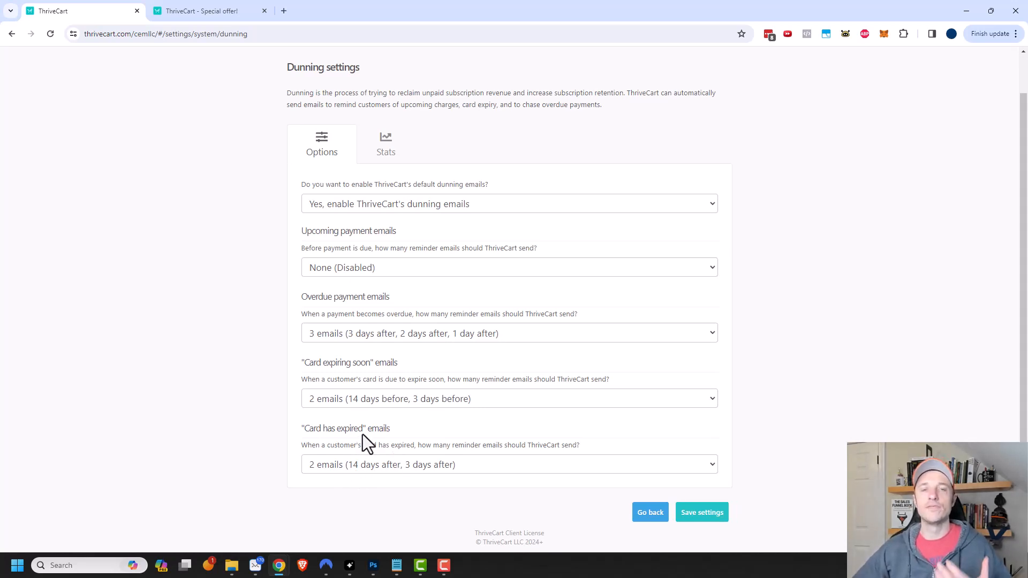
scroll(442, 320, up, 1)
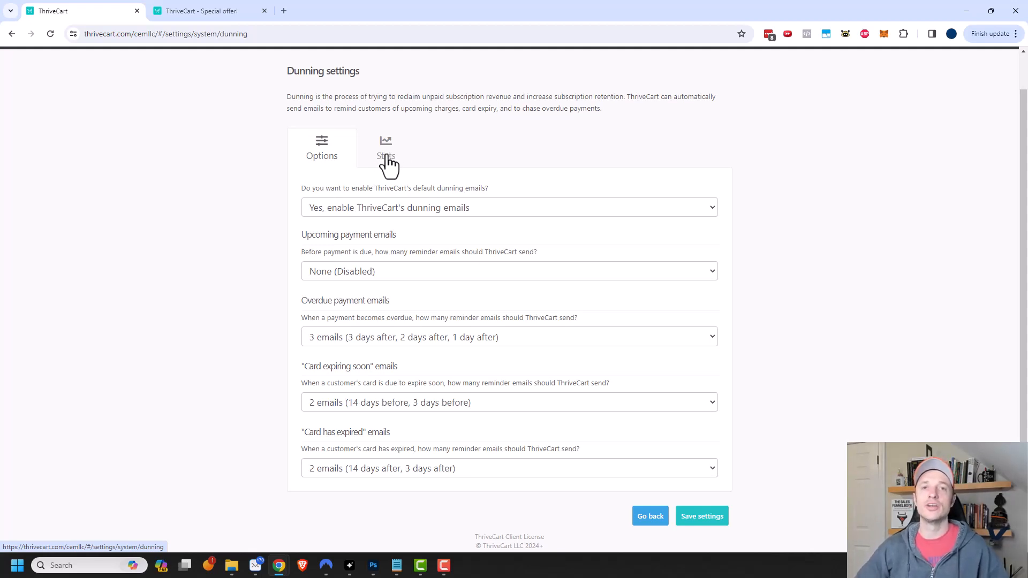
scroll(723, 268, up, 1)
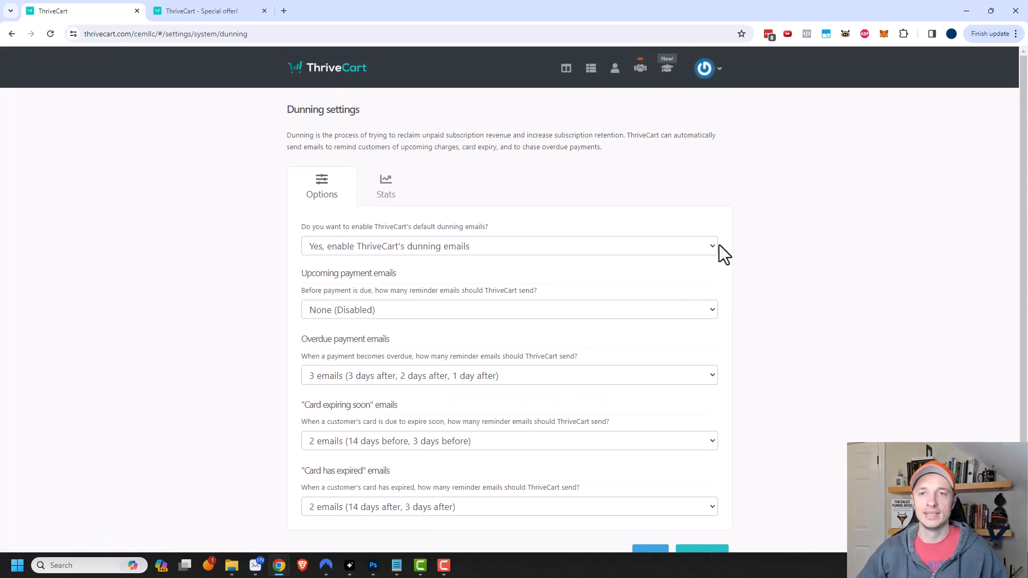
click(704, 73)
click(670, 154)
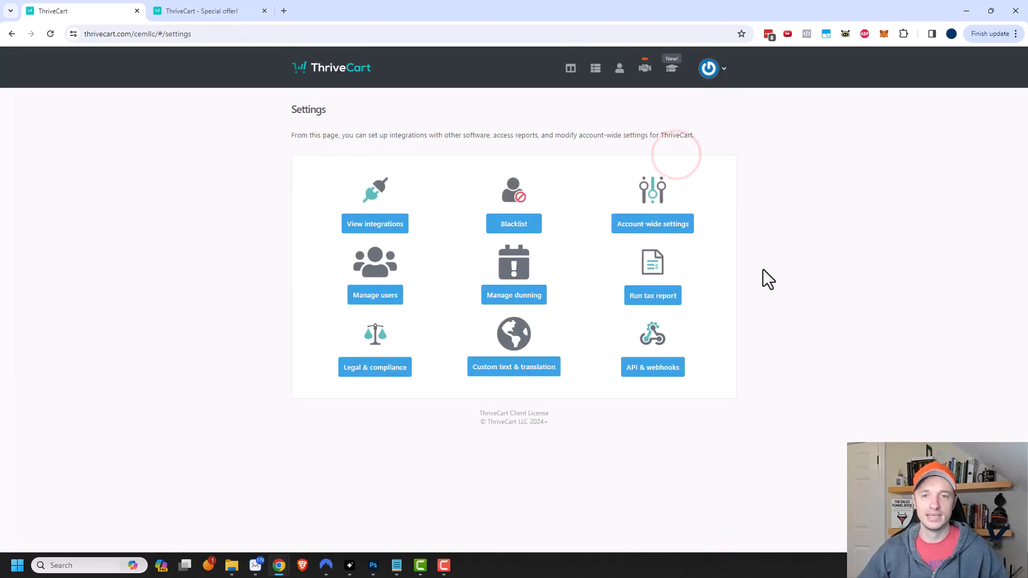
- Visit the Sales tax report and Legal & compliance pages, then open Custom text & translation
click(655, 298)
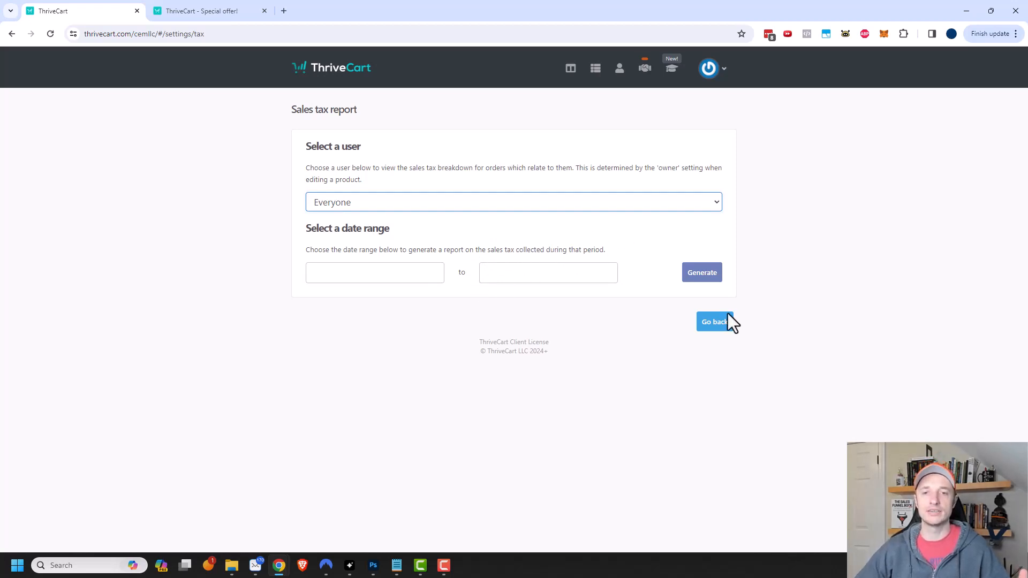
click(717, 323)
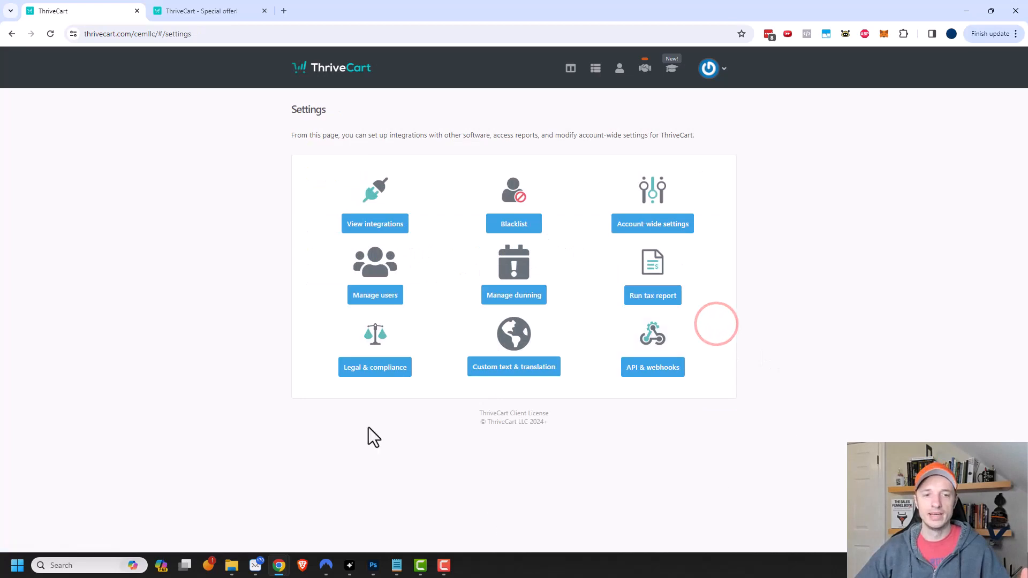
click(381, 369)
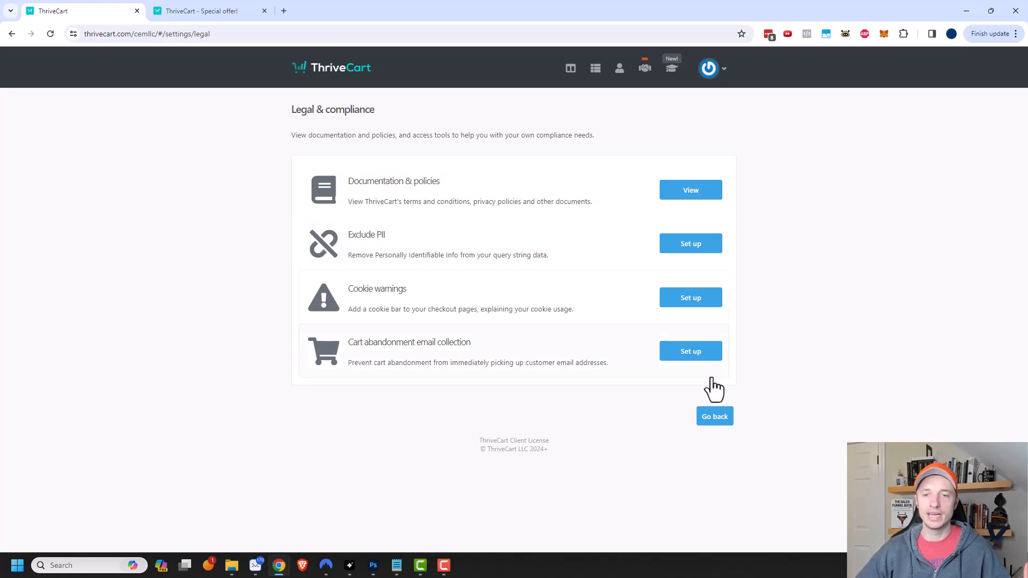
click(715, 417)
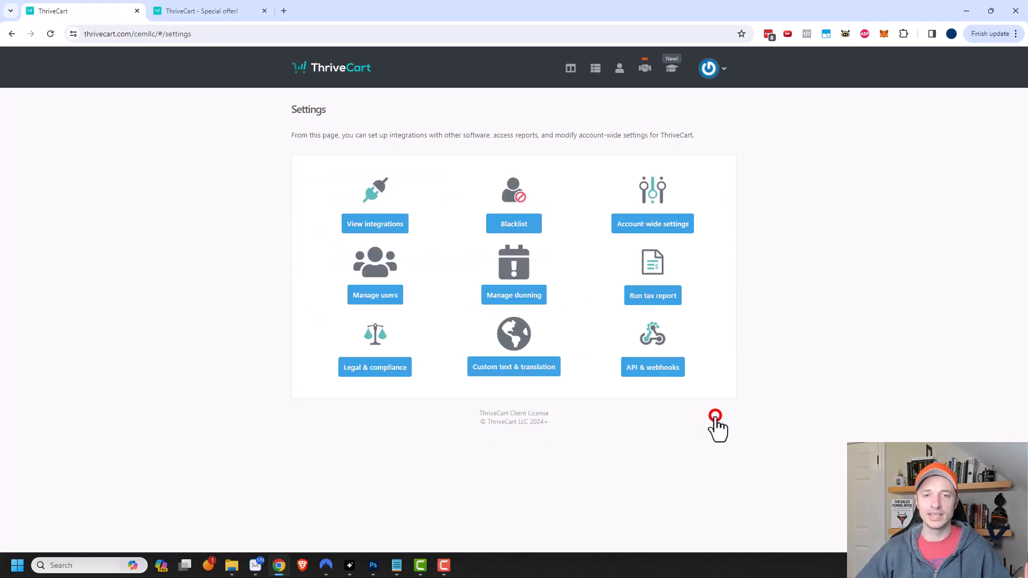
click(518, 369)
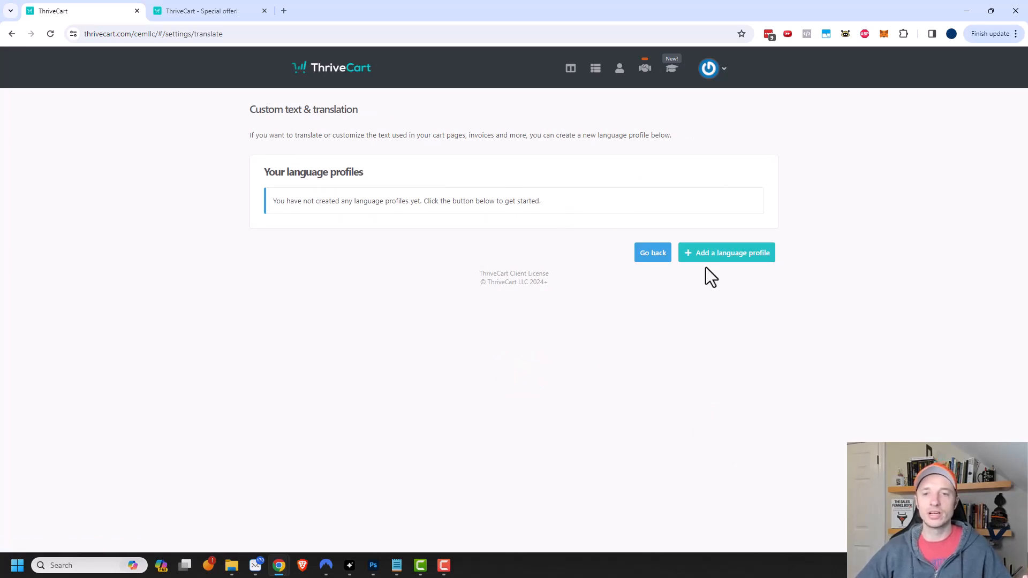
- Start a new language profile based on the existing Nederlands translation
click(732, 256)
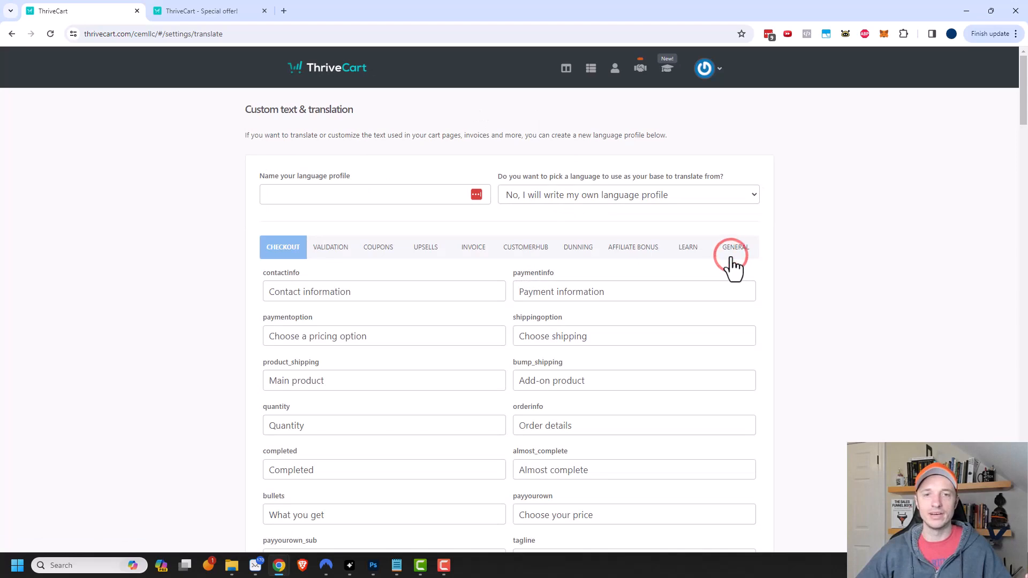
scroll(459, 394, down, 7)
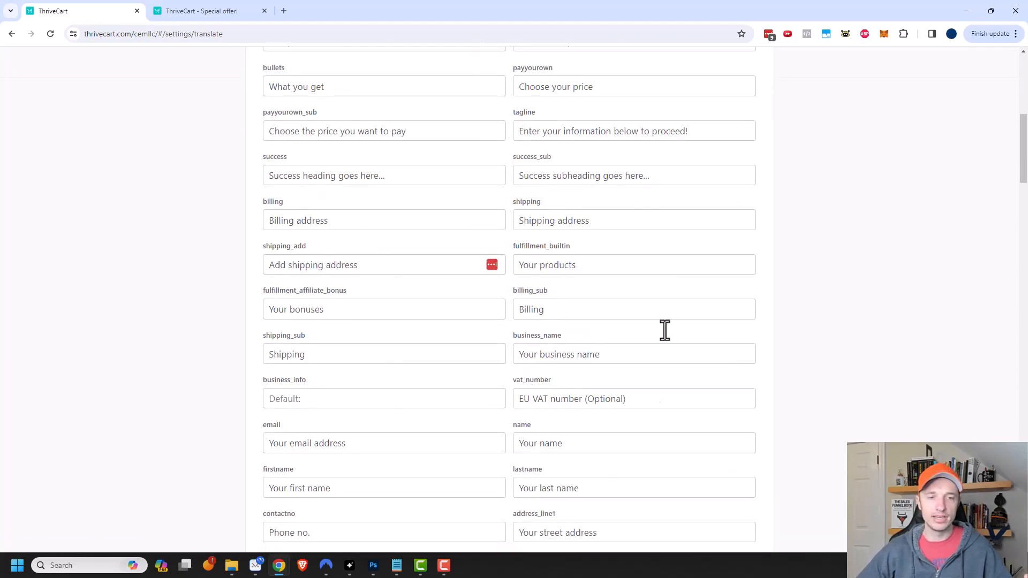
scroll(661, 194, down, 4)
scroll(598, 354, up, 4)
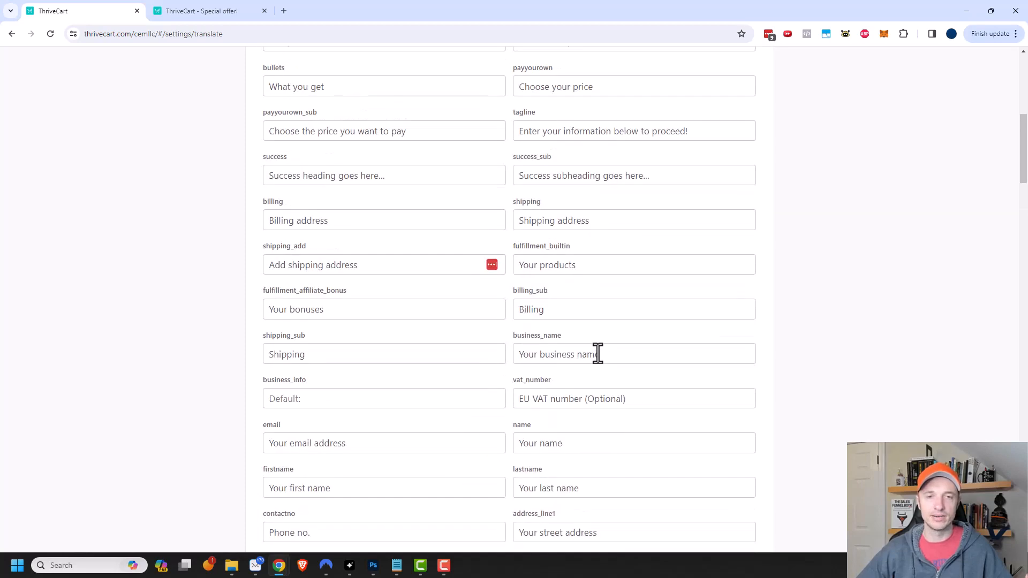
scroll(598, 353, up, 7)
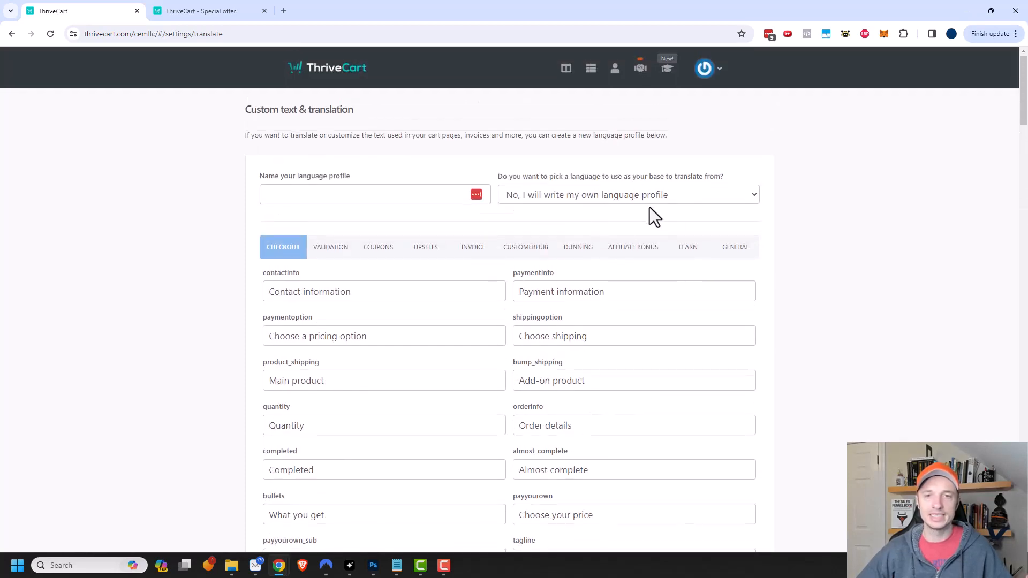
click(630, 201)
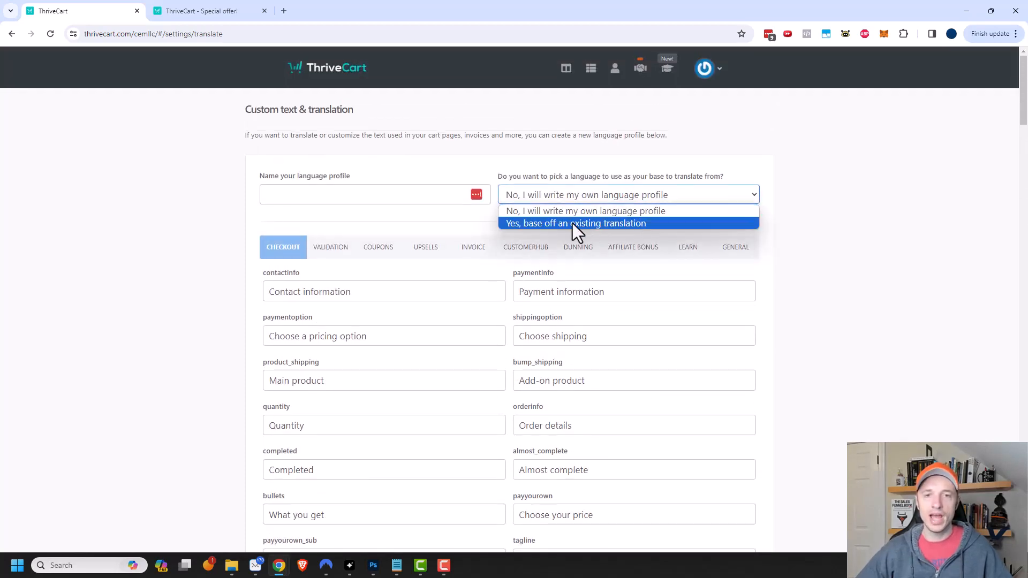
click(606, 225)
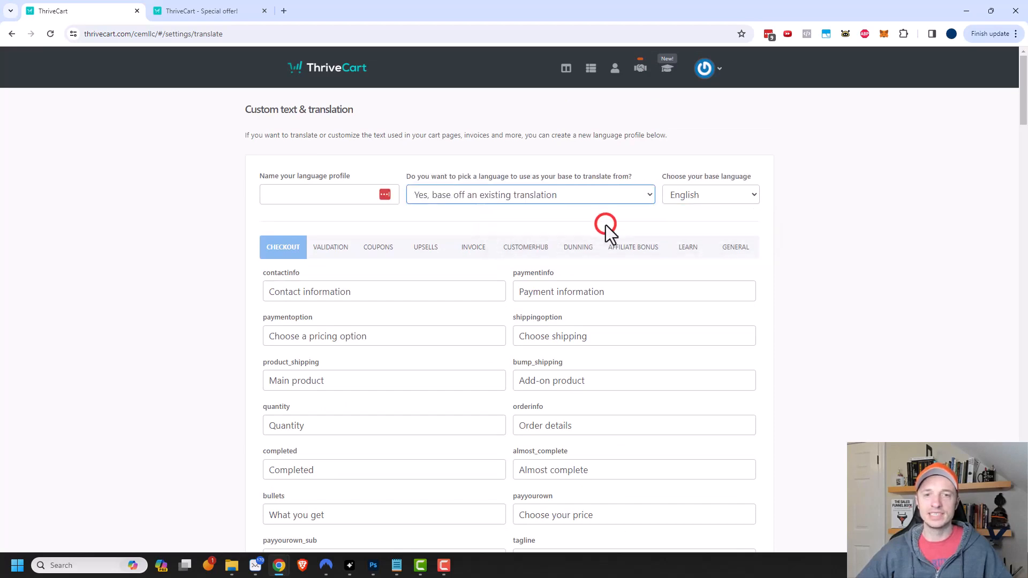
click(709, 195)
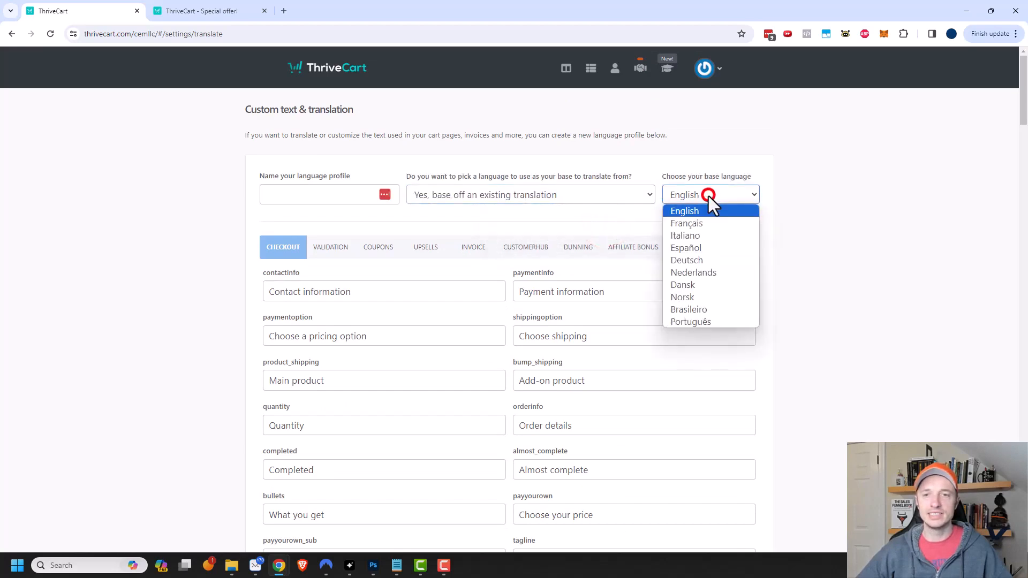
click(702, 272)
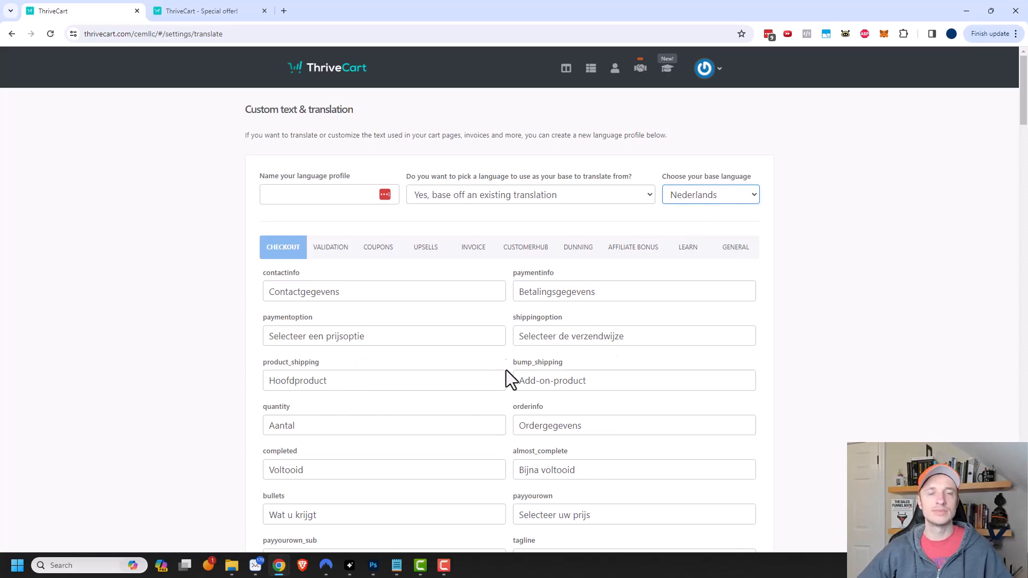
- Review the prefilled fields, discard the profile and return to the Settings page
scroll(450, 289, down, 15)
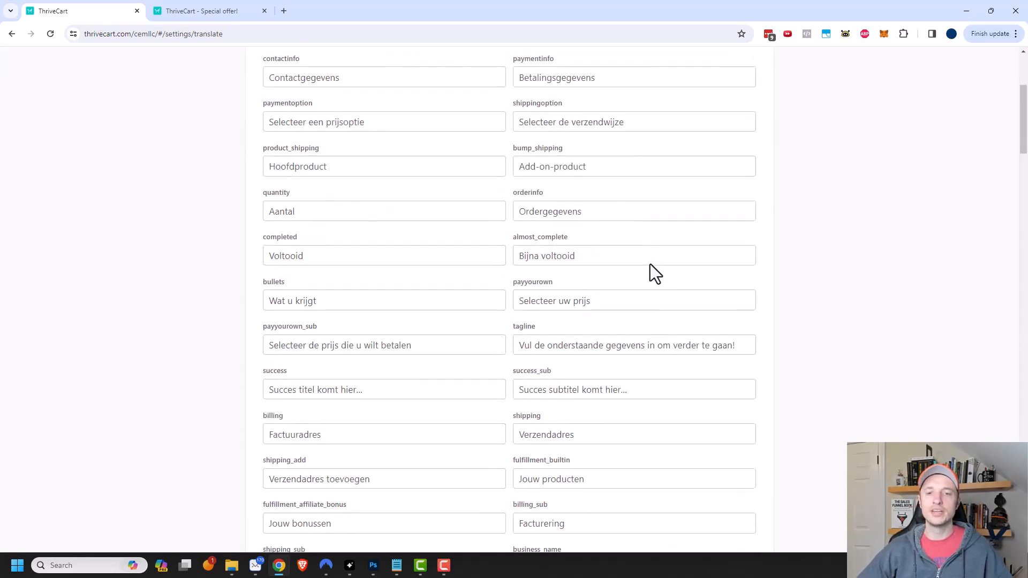
scroll(732, 521, down, 20)
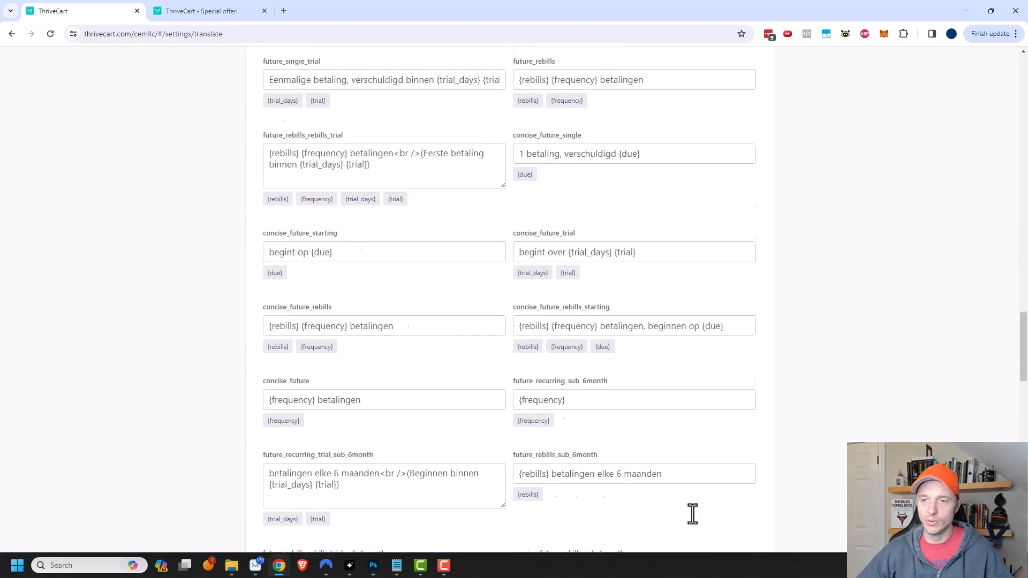
click(674, 510)
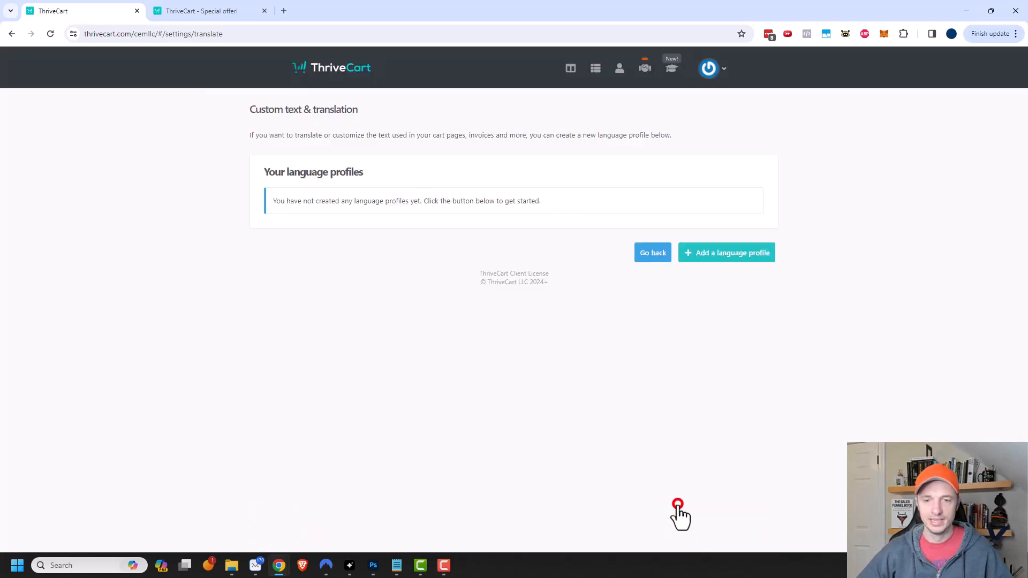
click(646, 257)
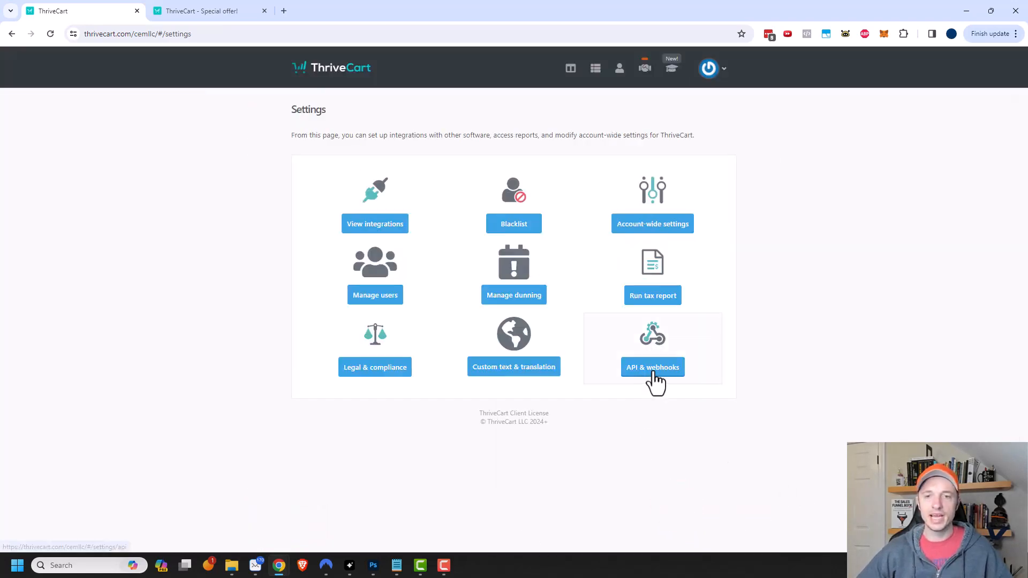
- View the API & webhooks settings, then go to the Products list
click(654, 375)
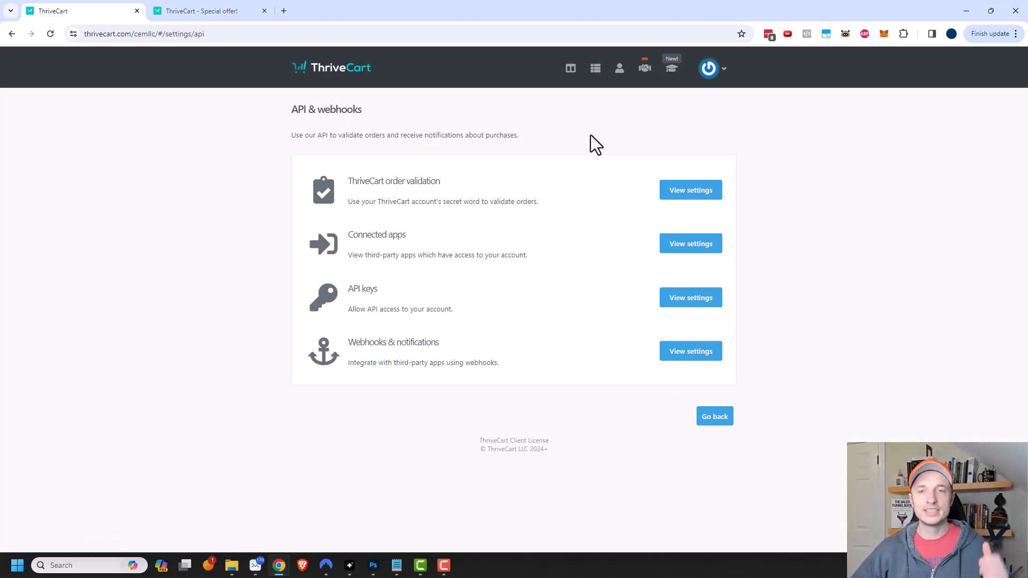
click(591, 70)
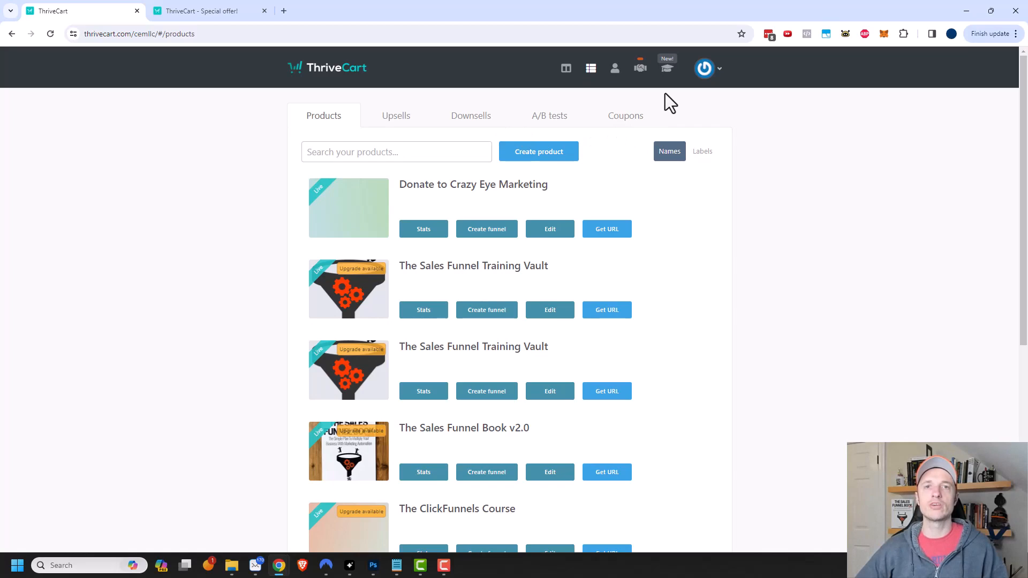
- Create a new product of the Digital type
click(552, 152)
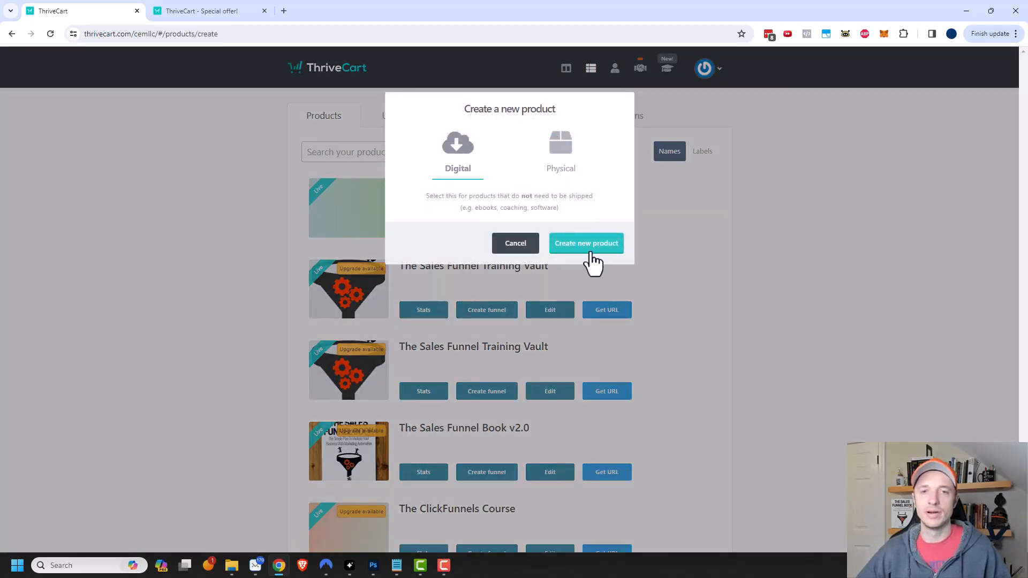
click(562, 158)
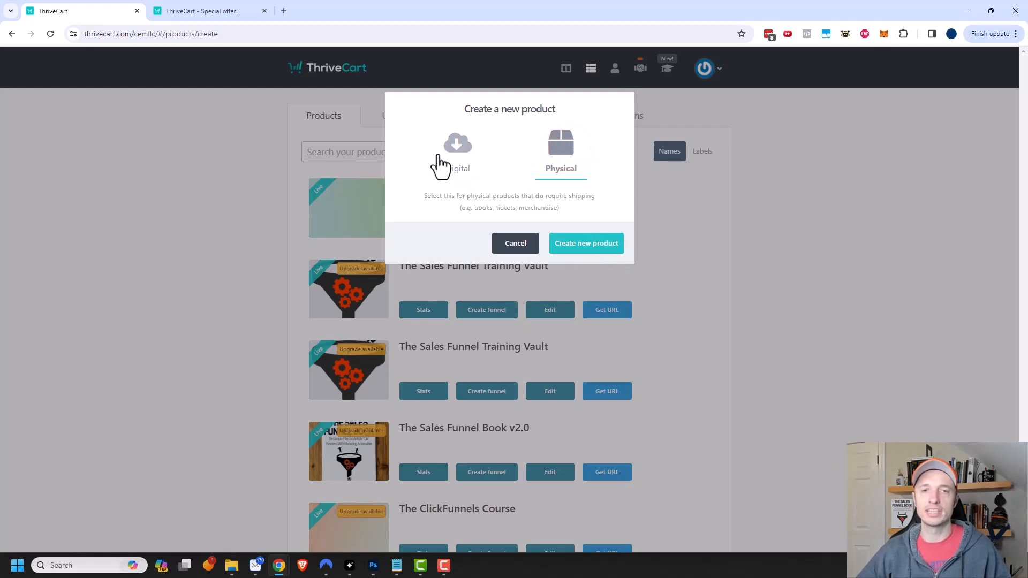
click(456, 158)
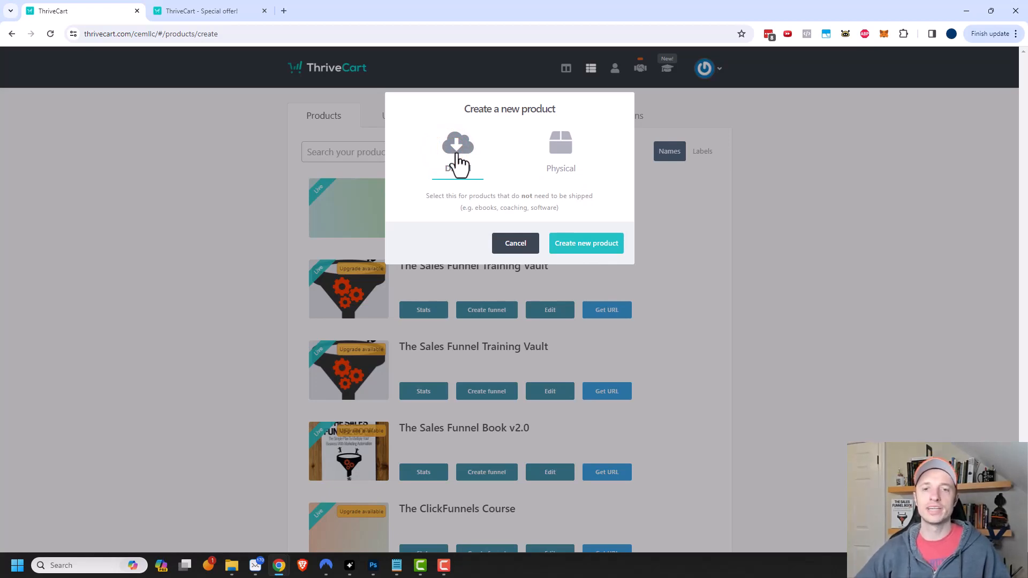
click(587, 247)
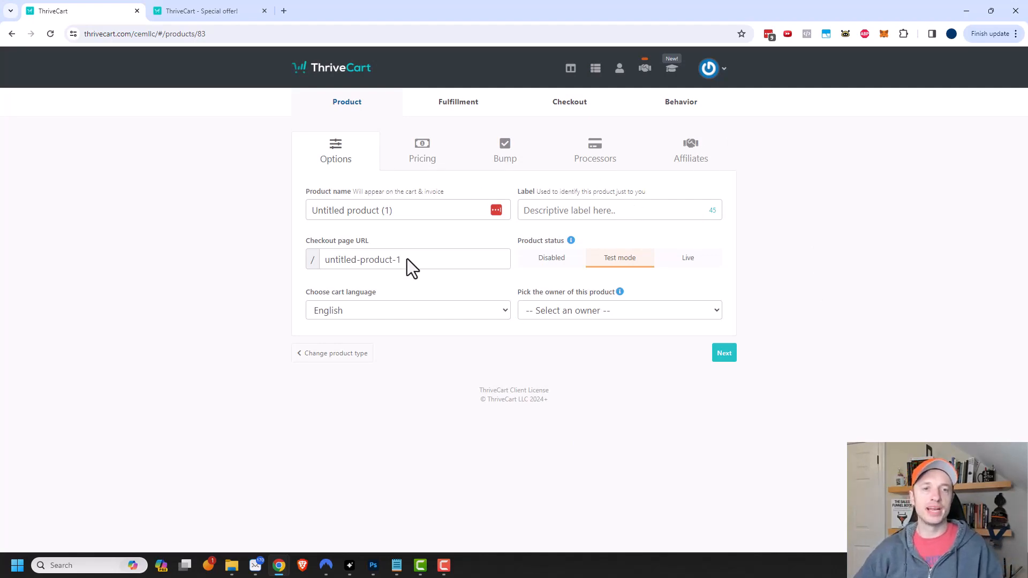
- Name the product 'The Best Product', label it 'Example', and set the account holder as owner
click(438, 210)
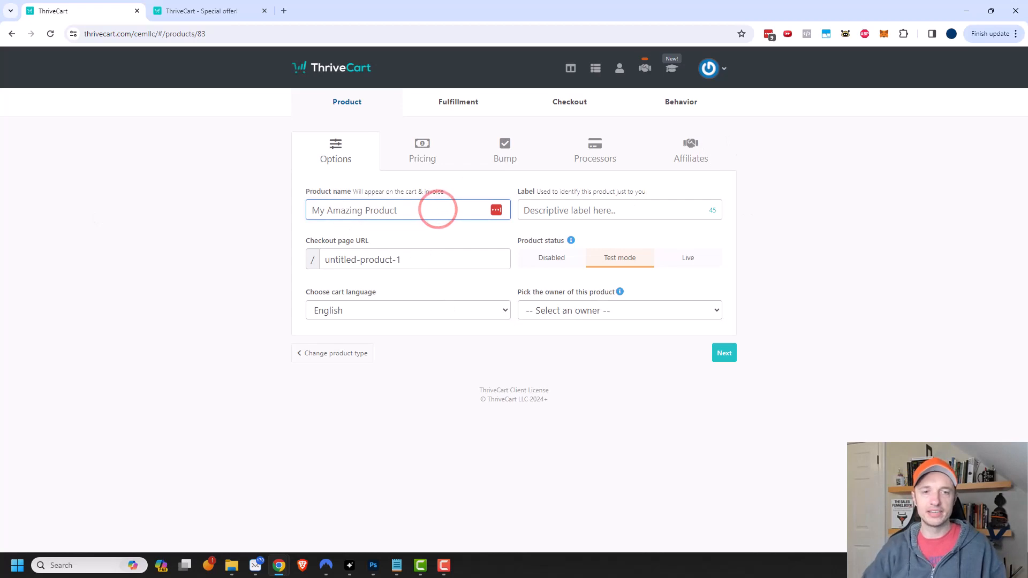
text(The Best Product)
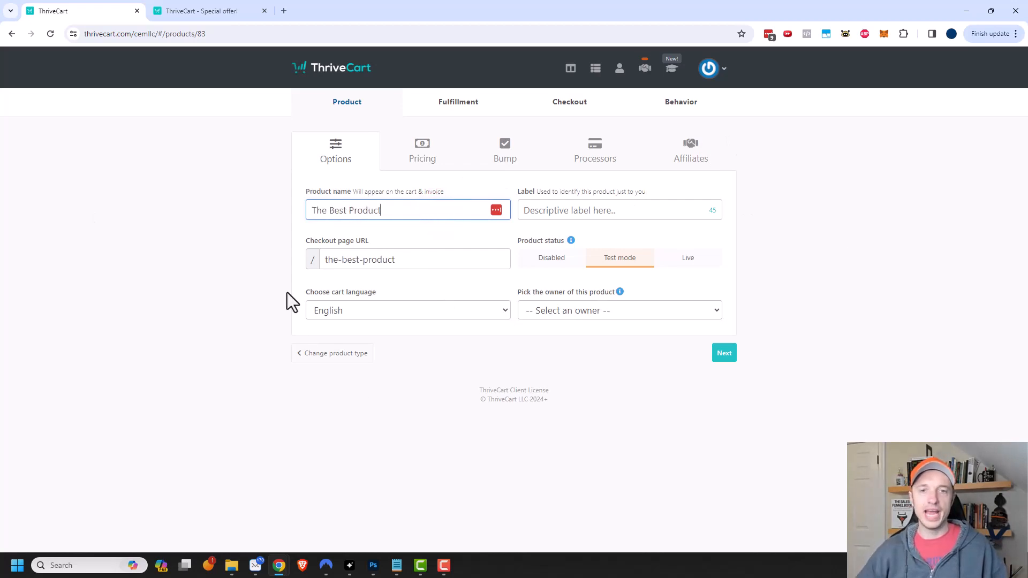
click(570, 210)
text(Example)
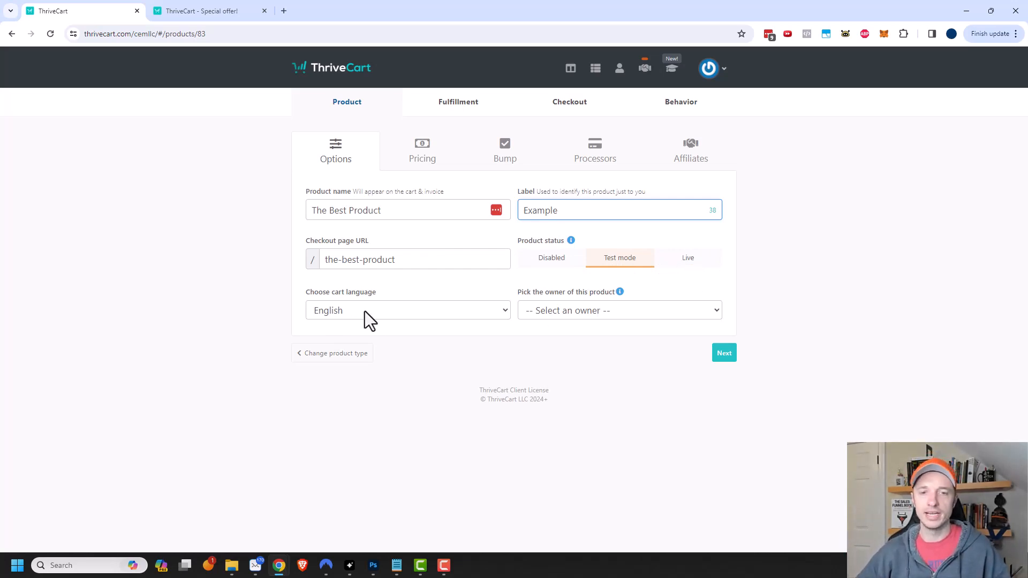
click(645, 310)
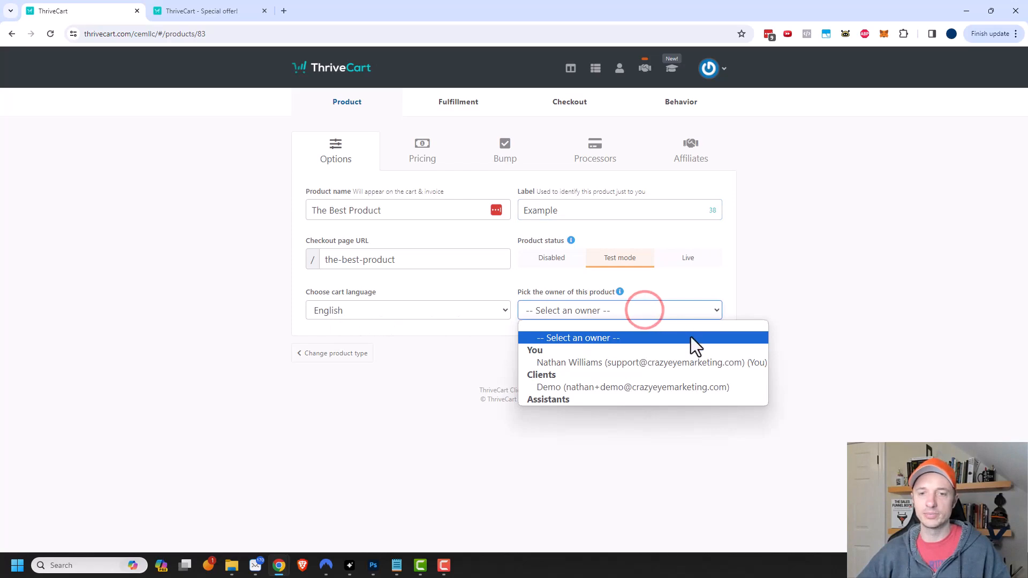
click(666, 363)
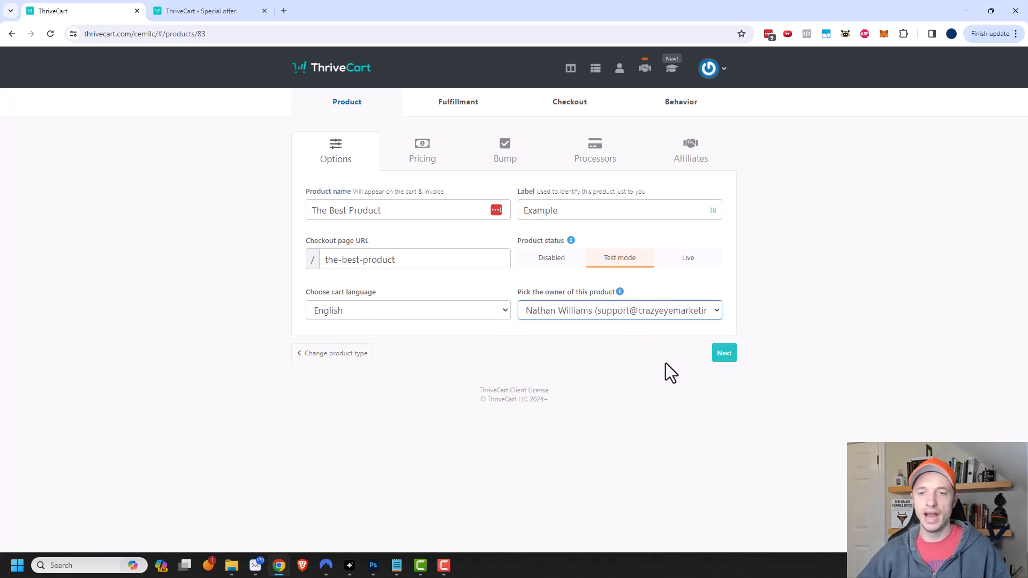
click(725, 353)
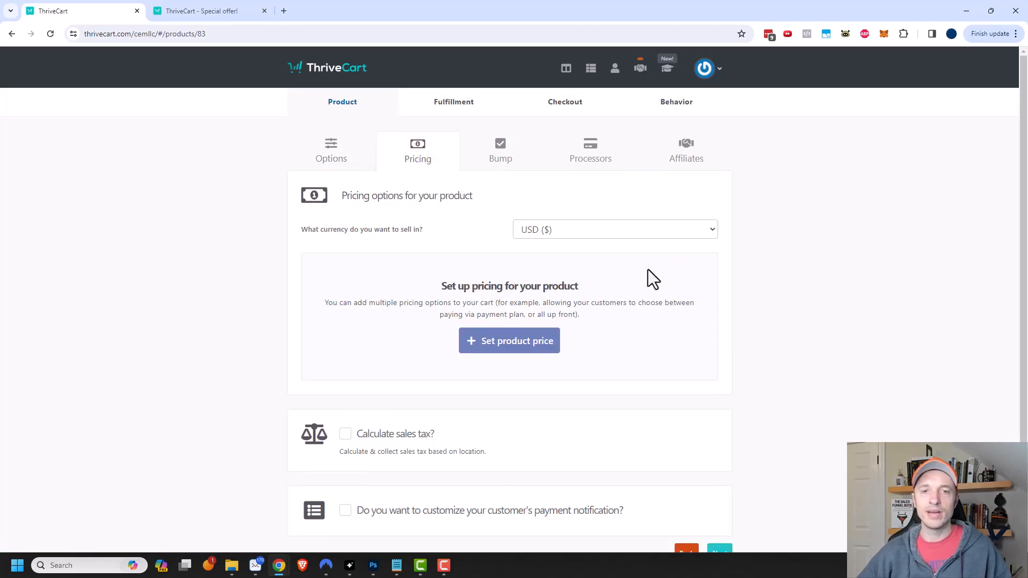
- Set a One-time fee price of 97 with unlimited quantity
scroll(654, 304, down, 1)
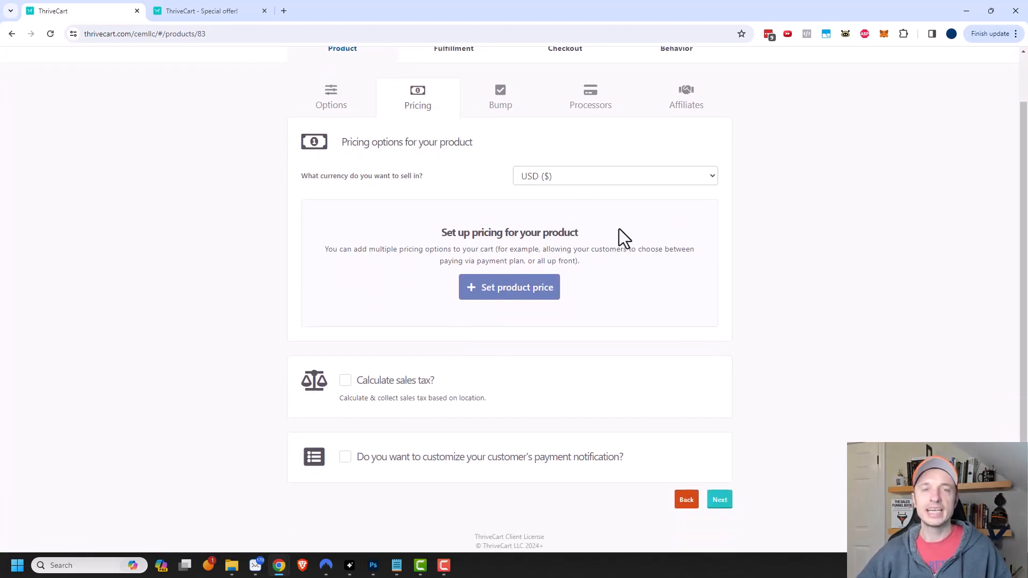
click(516, 300)
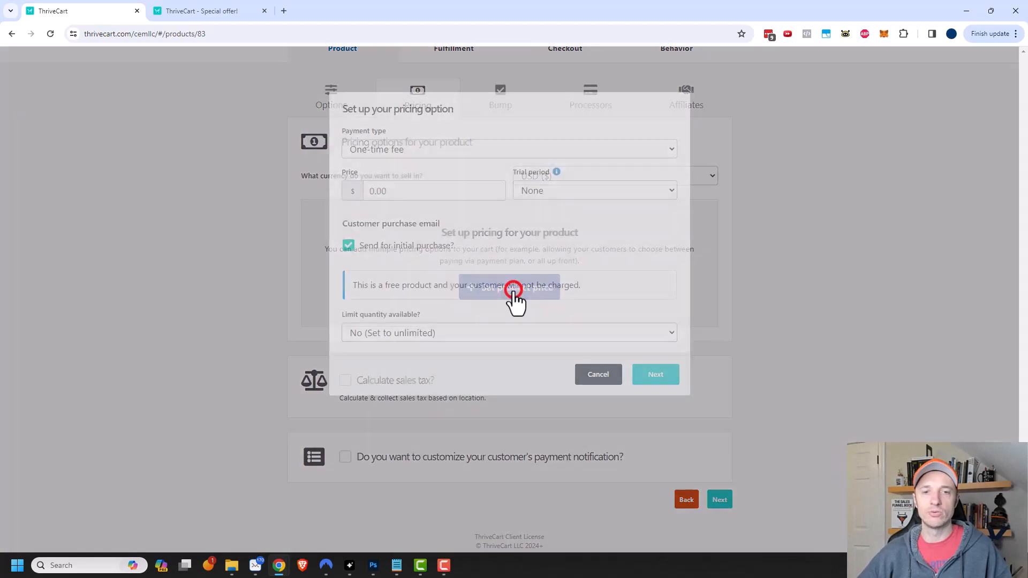
click(401, 150)
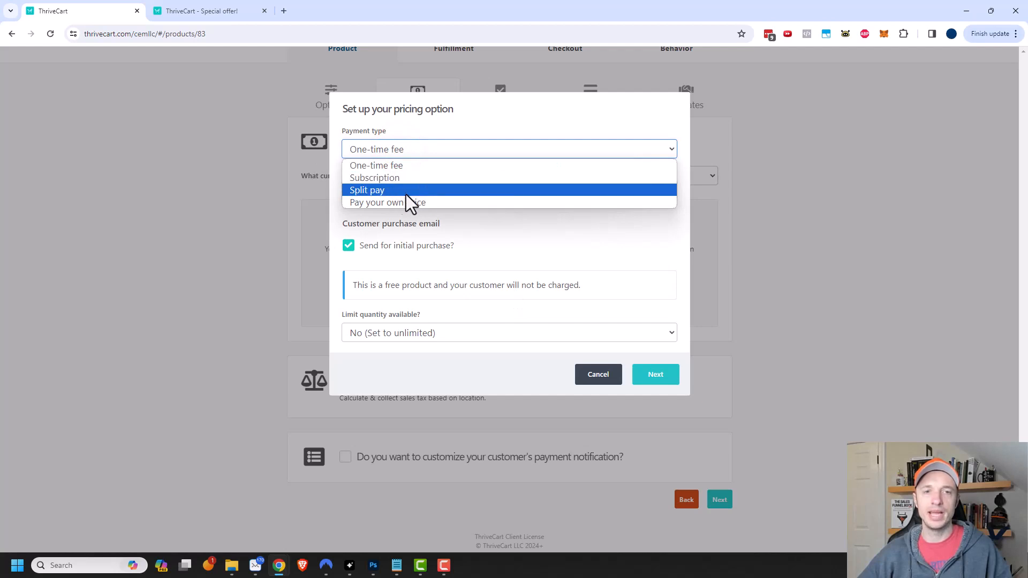
click(401, 165)
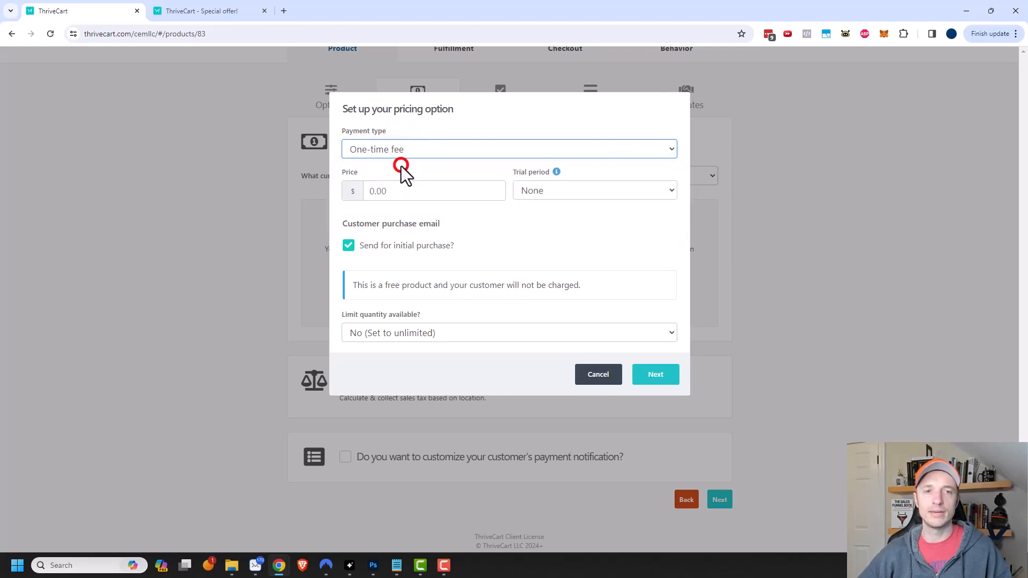
click(417, 189)
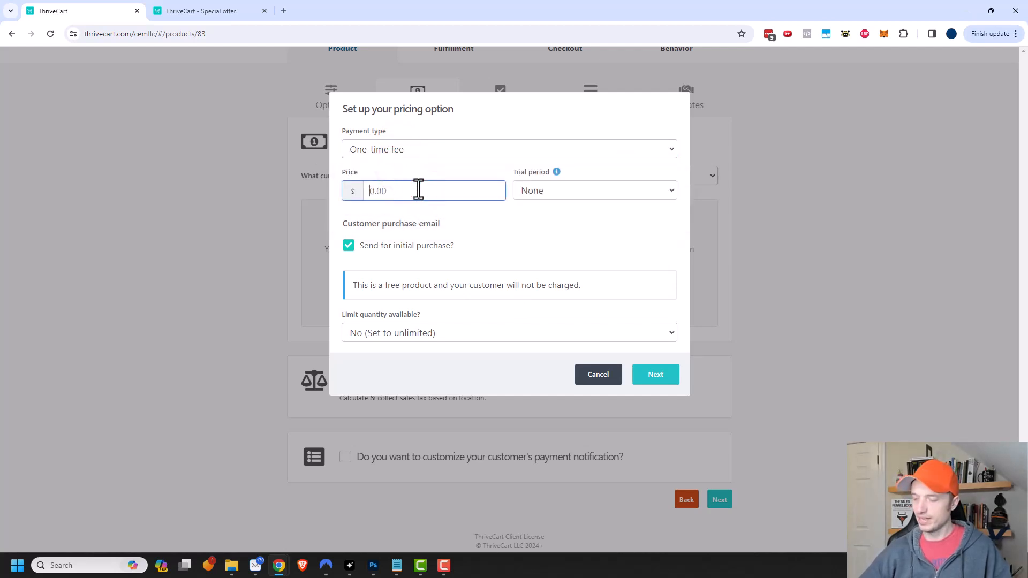
text(97)
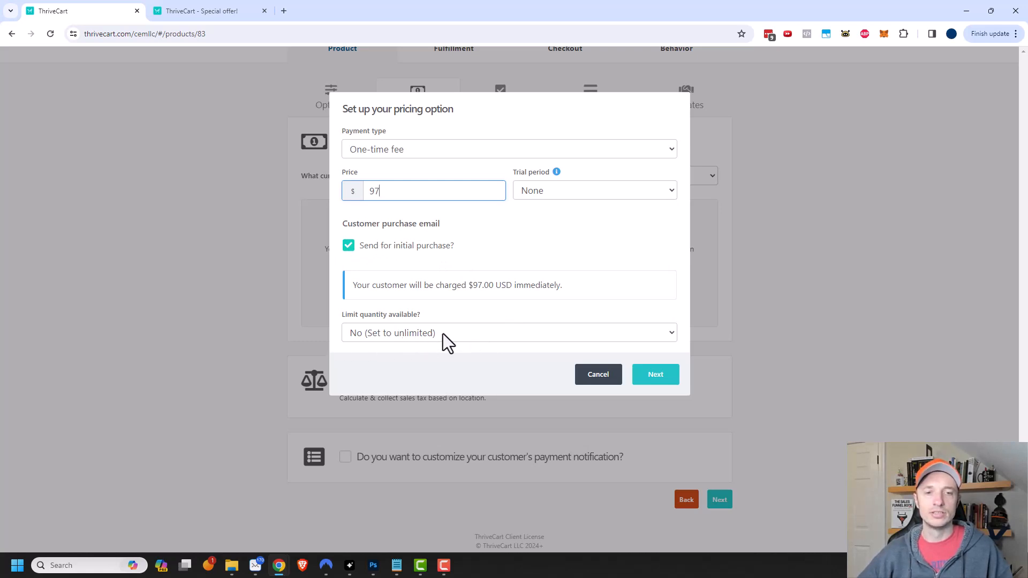
click(457, 333)
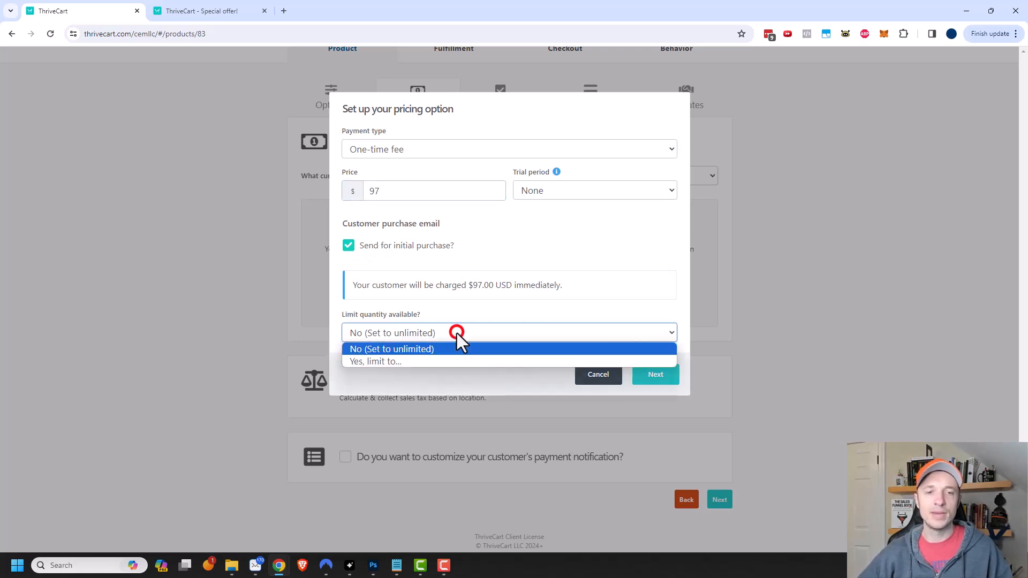
click(425, 336)
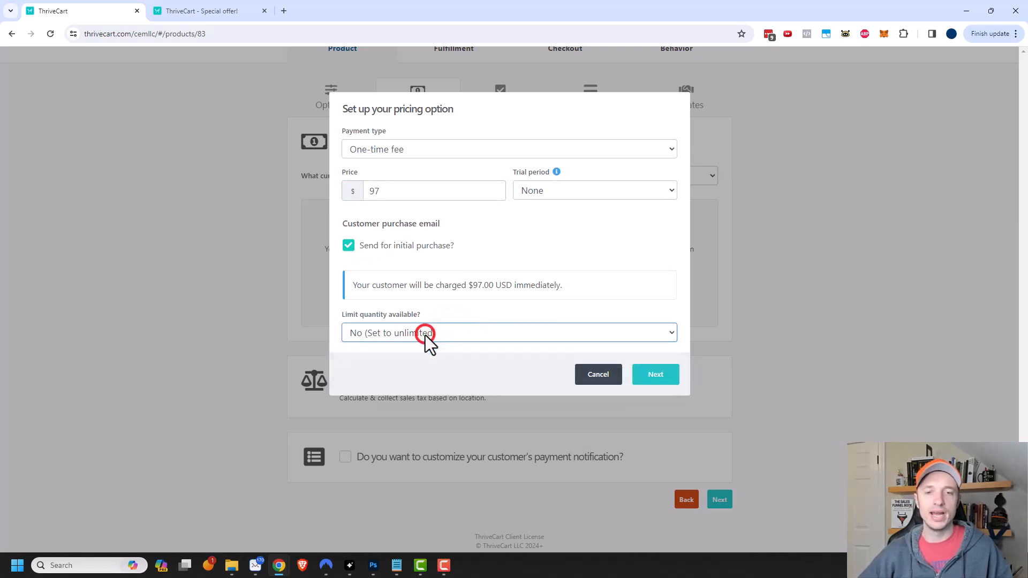
- Keep the suggested option name and one purchase at a time, then save the pricing option
click(663, 378)
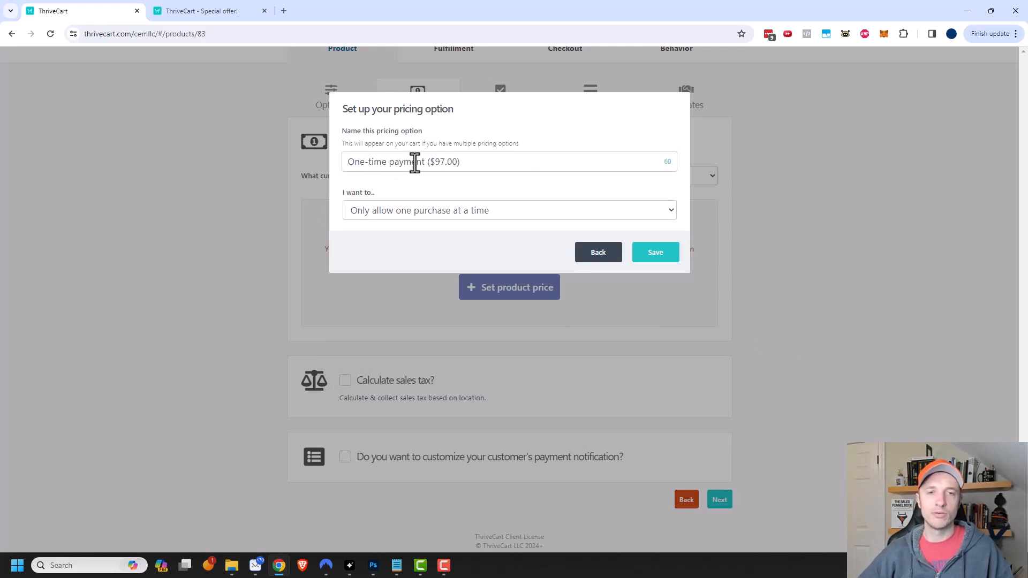
click(472, 159)
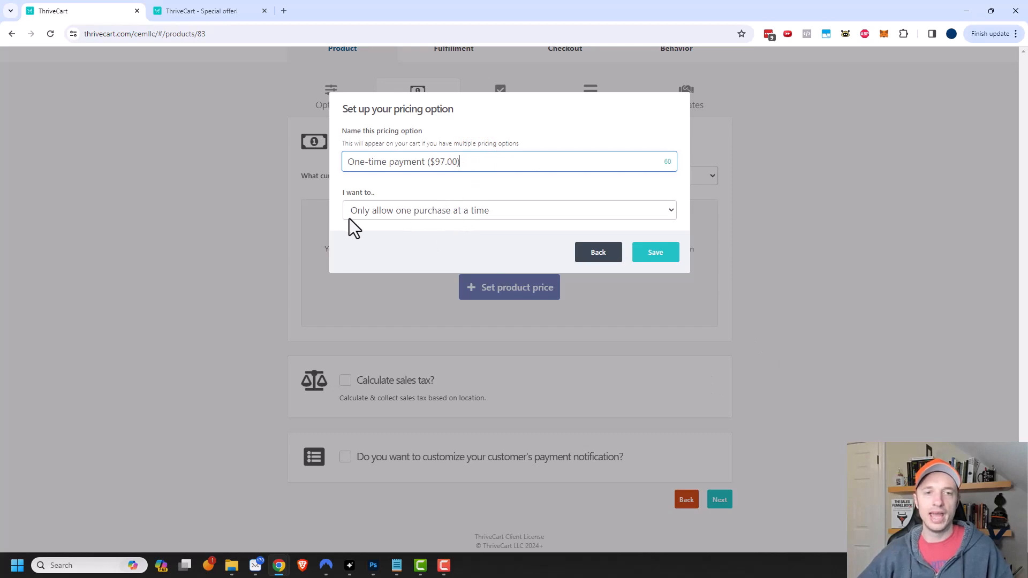
click(362, 211)
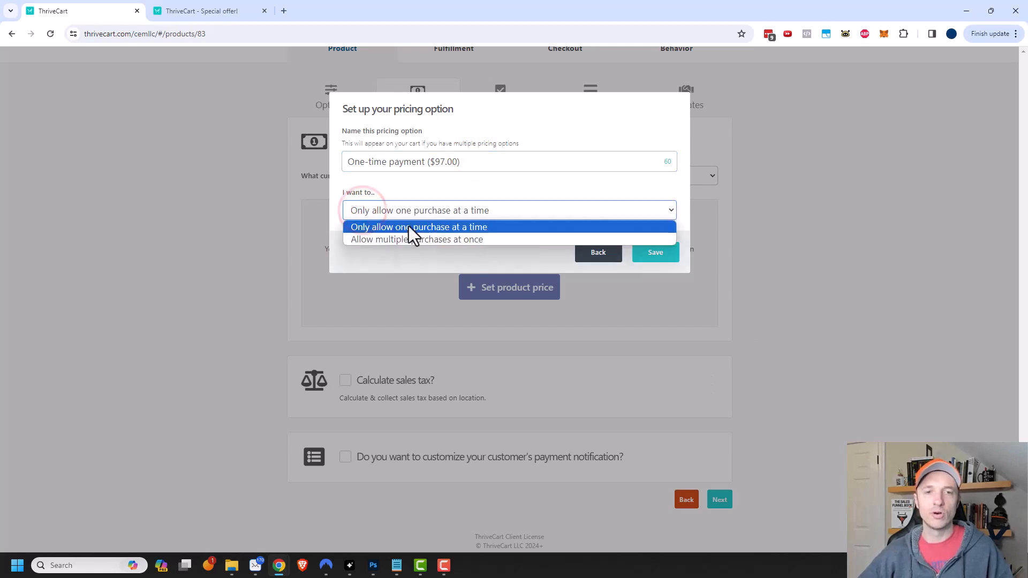
click(433, 229)
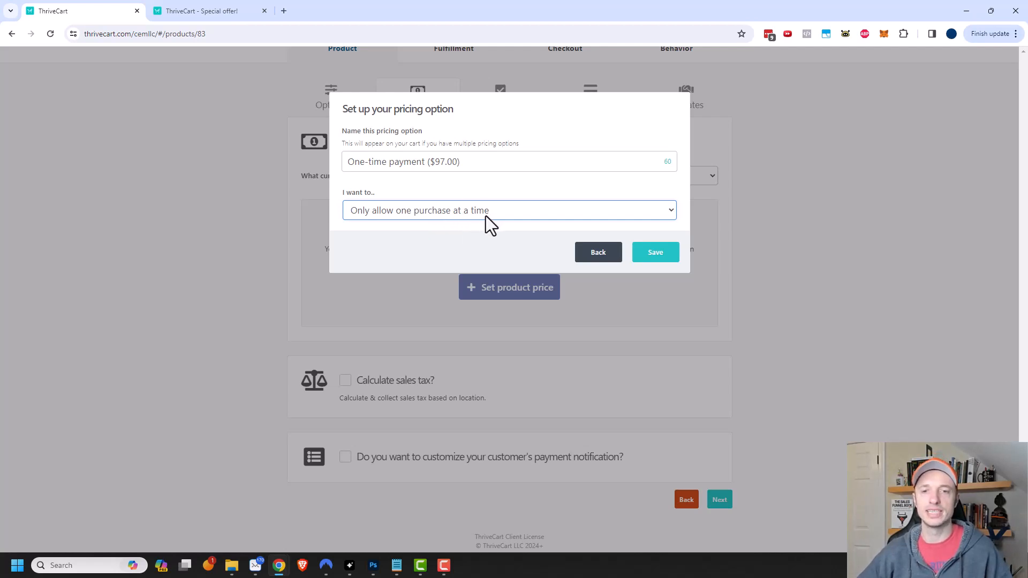
click(670, 254)
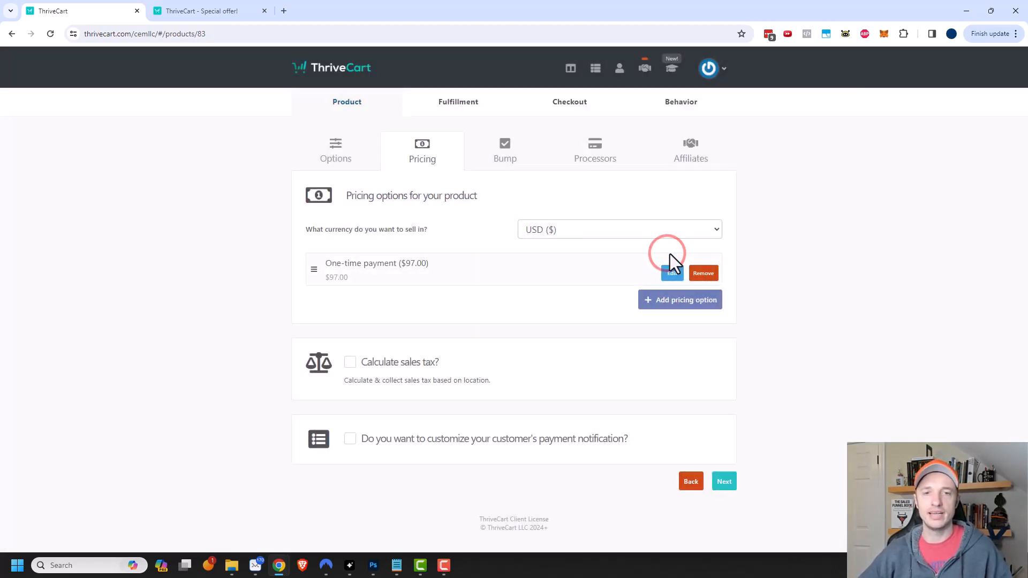
- Add a Monthly Subscription pricing option at $10, with today's price of $1
click(668, 300)
click(439, 150)
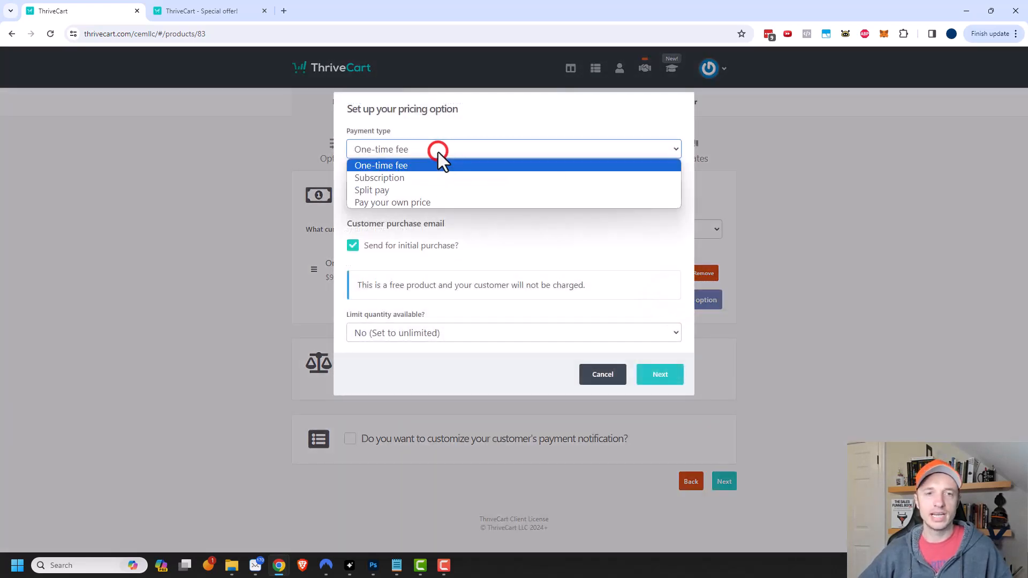
click(407, 180)
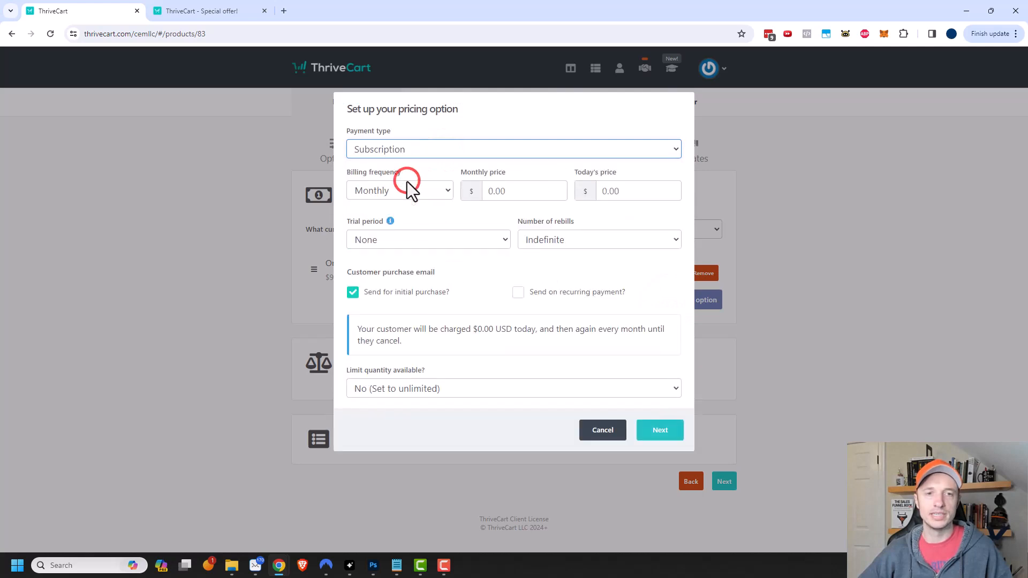
click(423, 190)
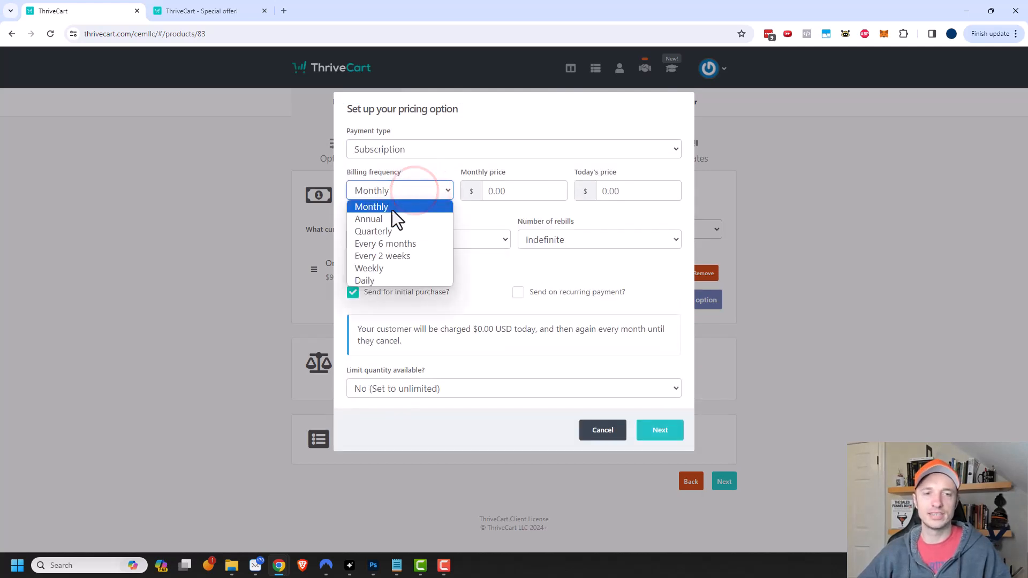
click(404, 208)
click(547, 189)
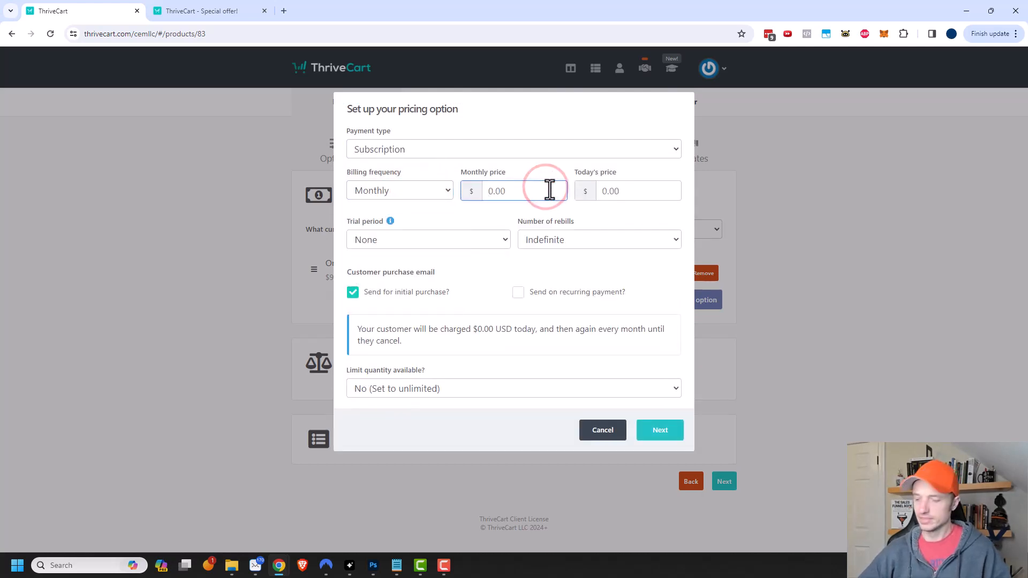
text(10)
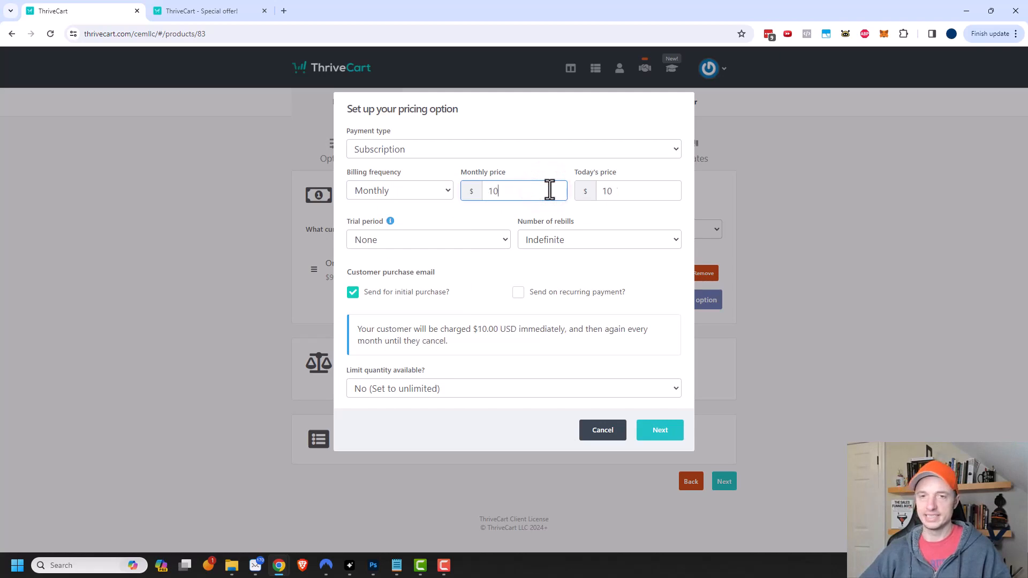
click(652, 188)
key(BackSpace)
- Give the subscription a 3-day trial, 12 custom rebills and recurring-payment emails
click(446, 240)
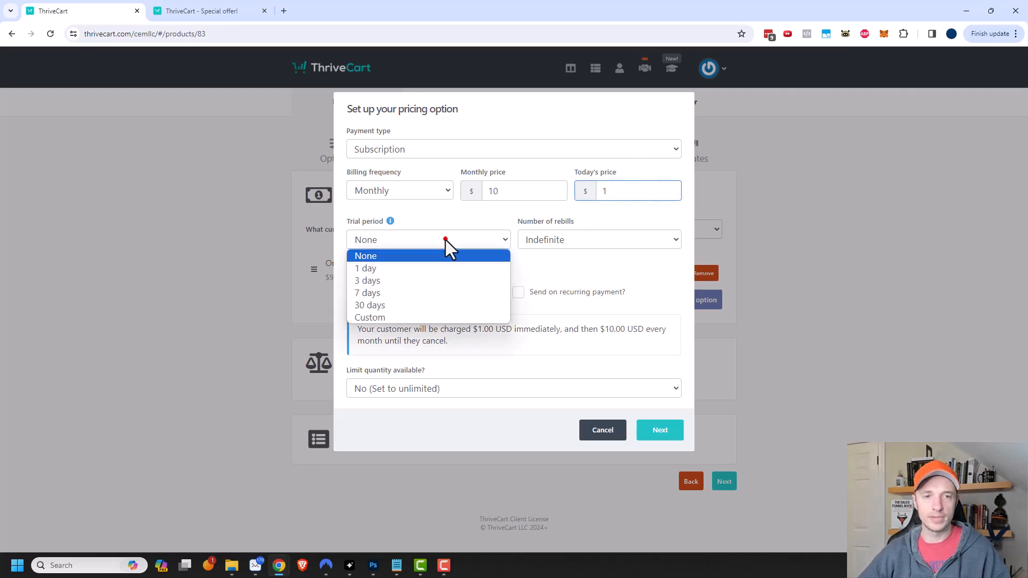
click(430, 278)
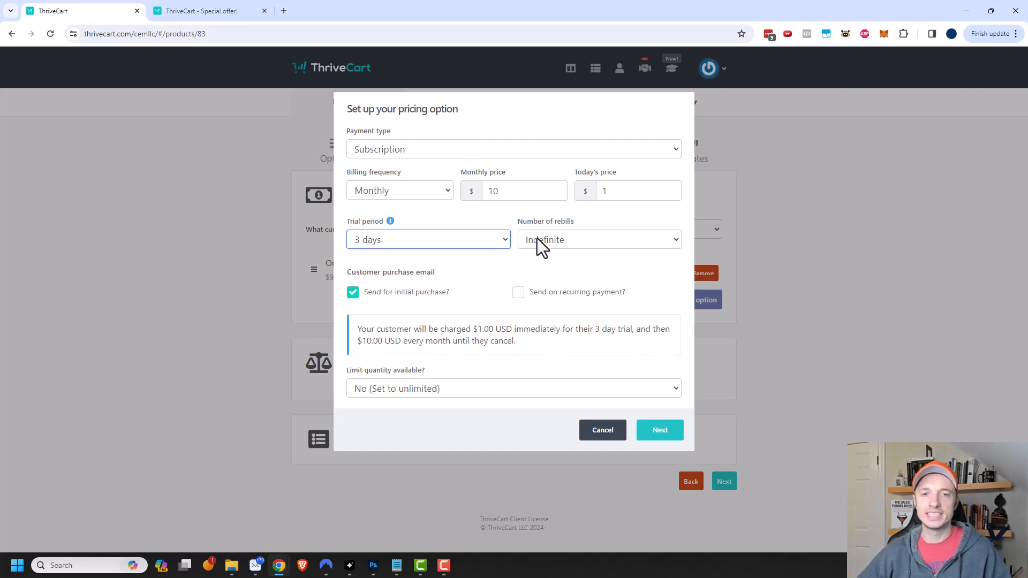
click(551, 242)
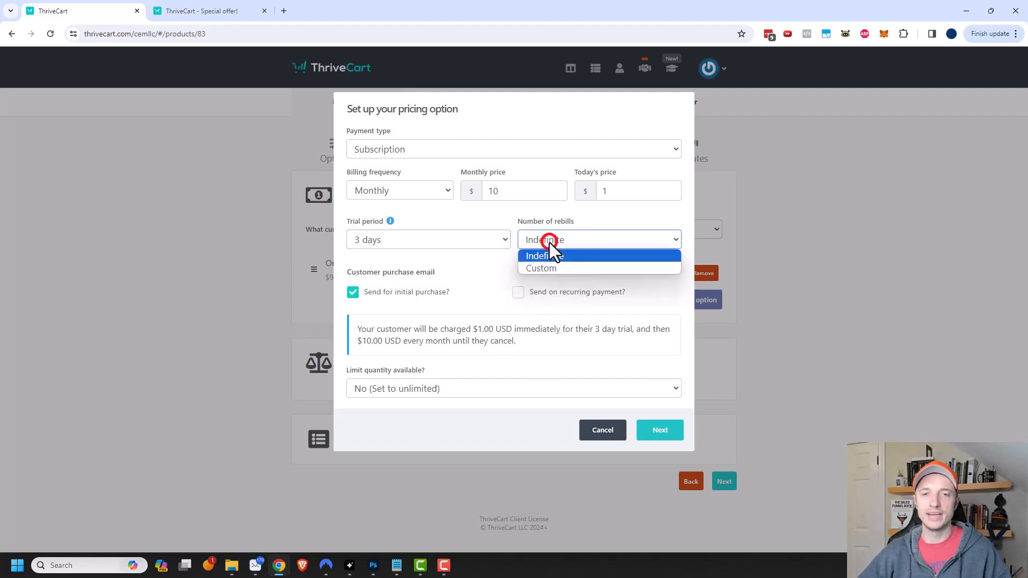
click(554, 268)
click(662, 239)
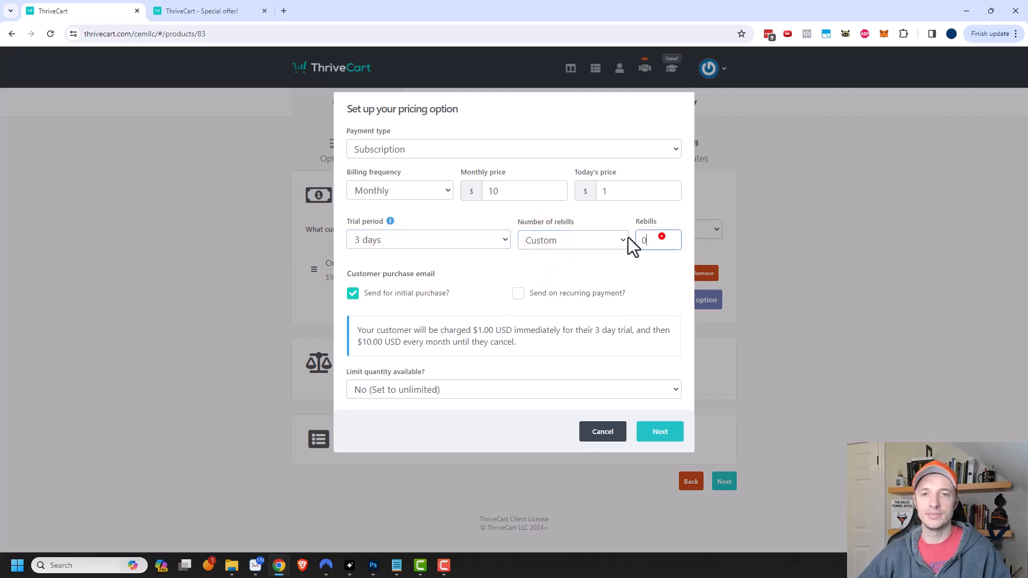
text(12)
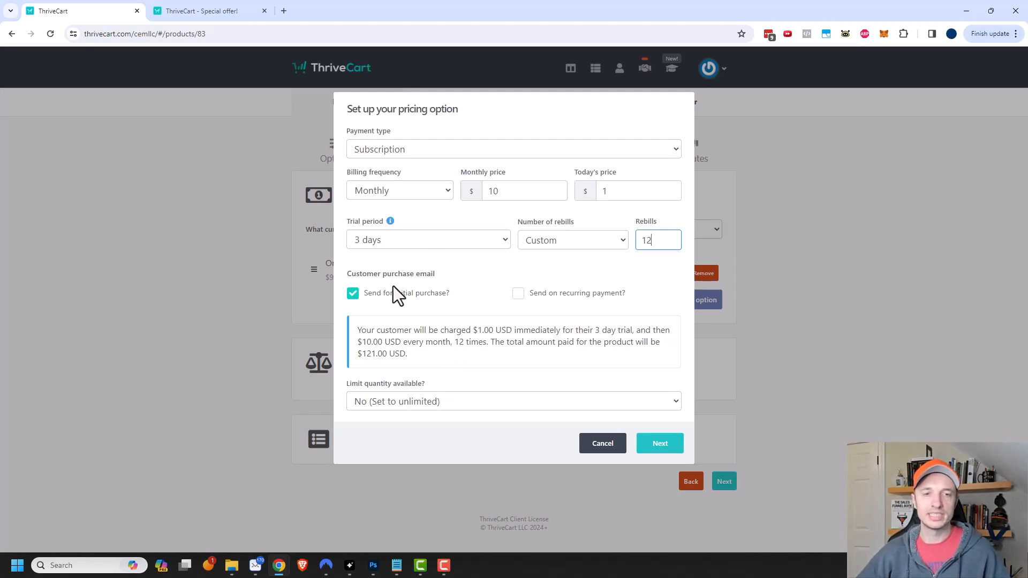
click(517, 295)
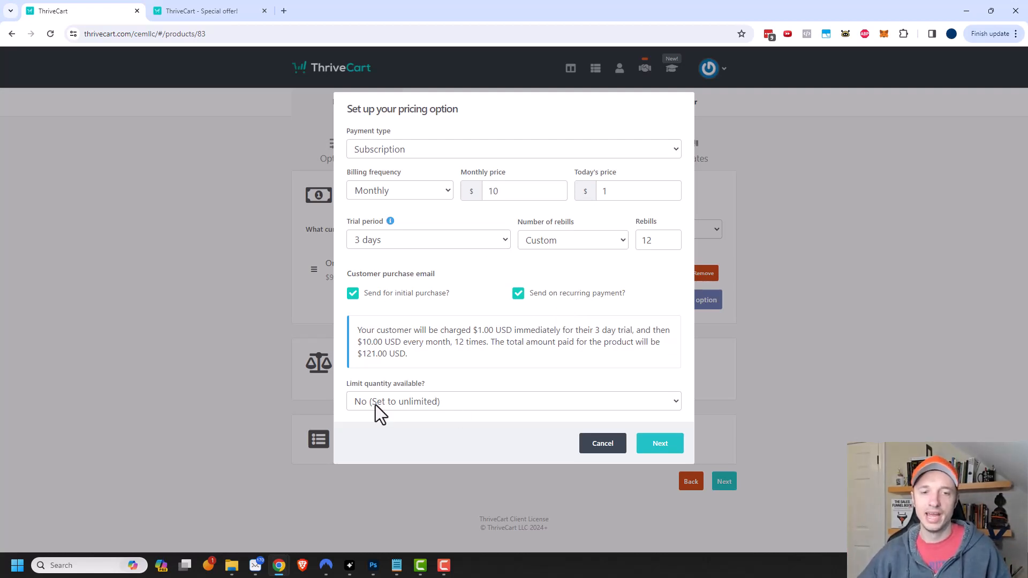
click(659, 443)
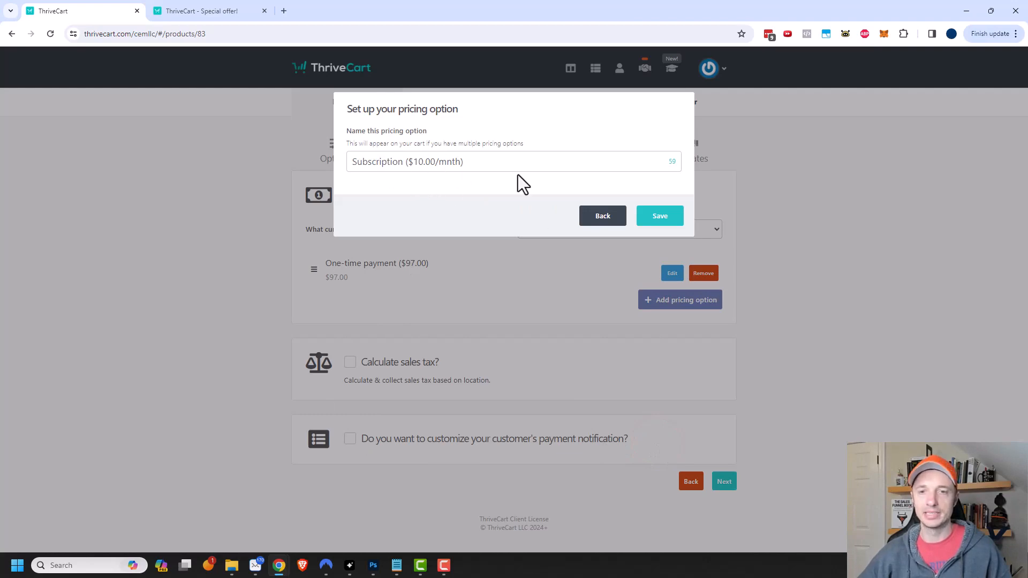
- Save the subscription option, leave sales tax off, and enable payment notification customization
click(662, 222)
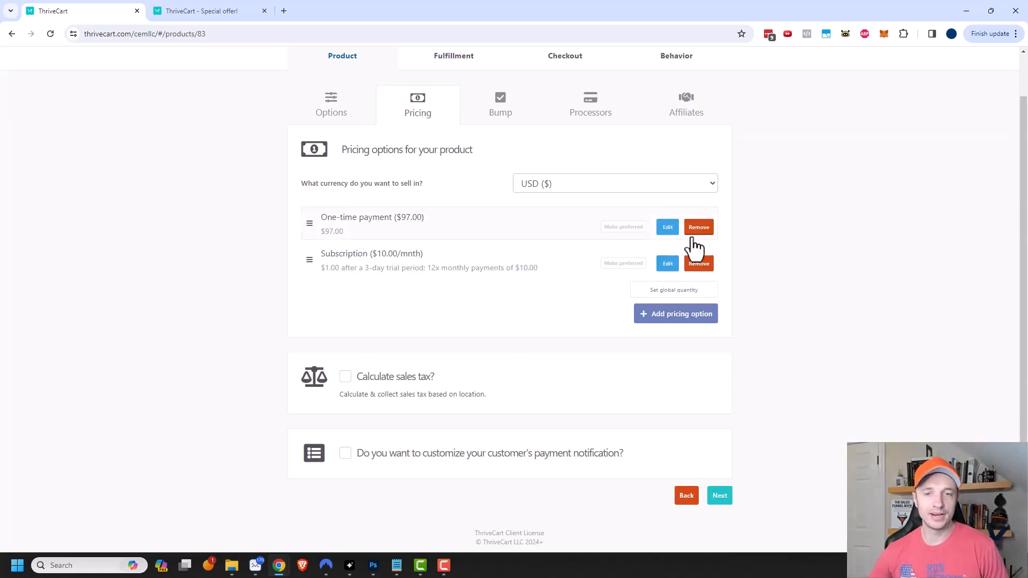
click(345, 377)
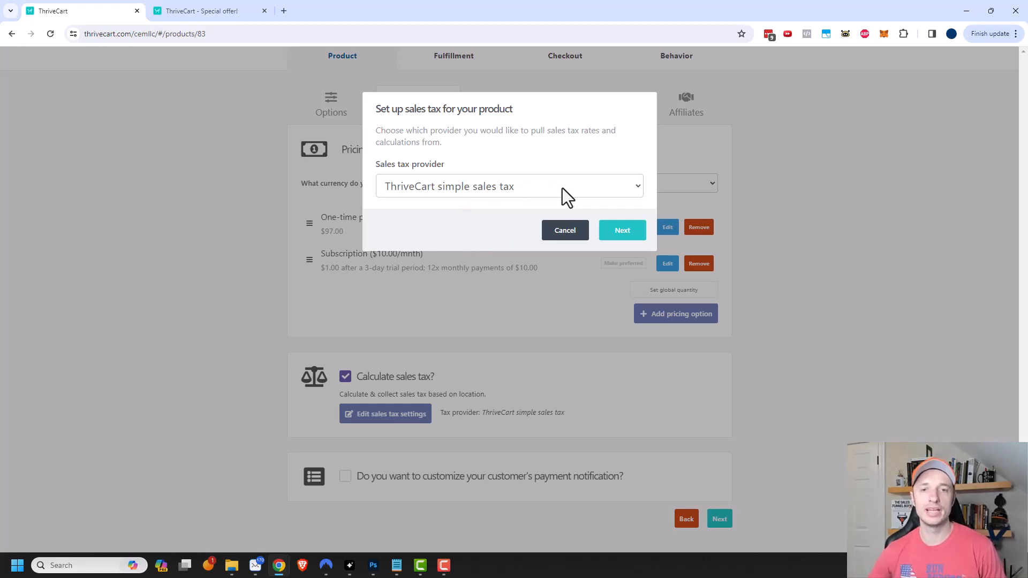
click(563, 228)
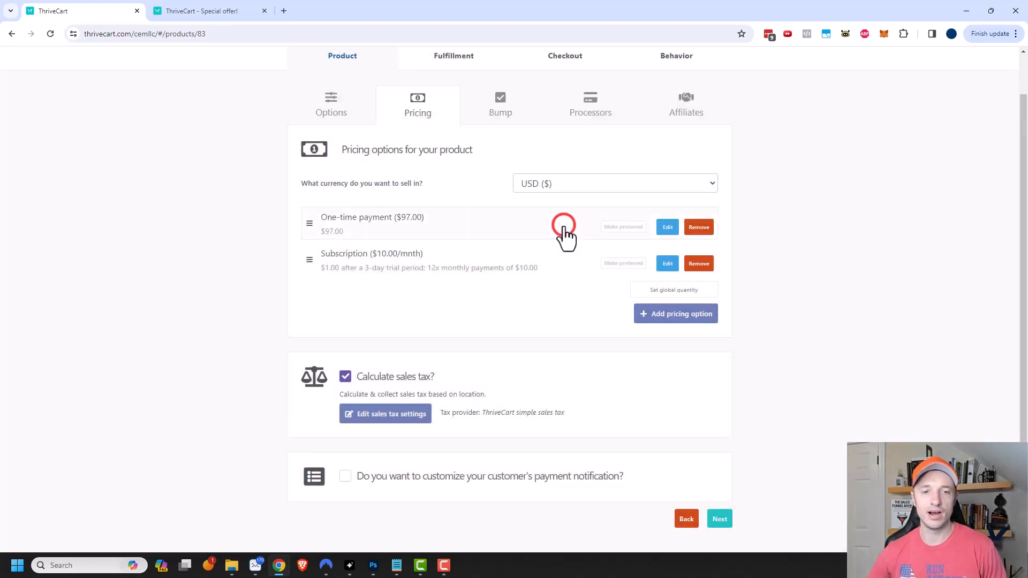
click(345, 377)
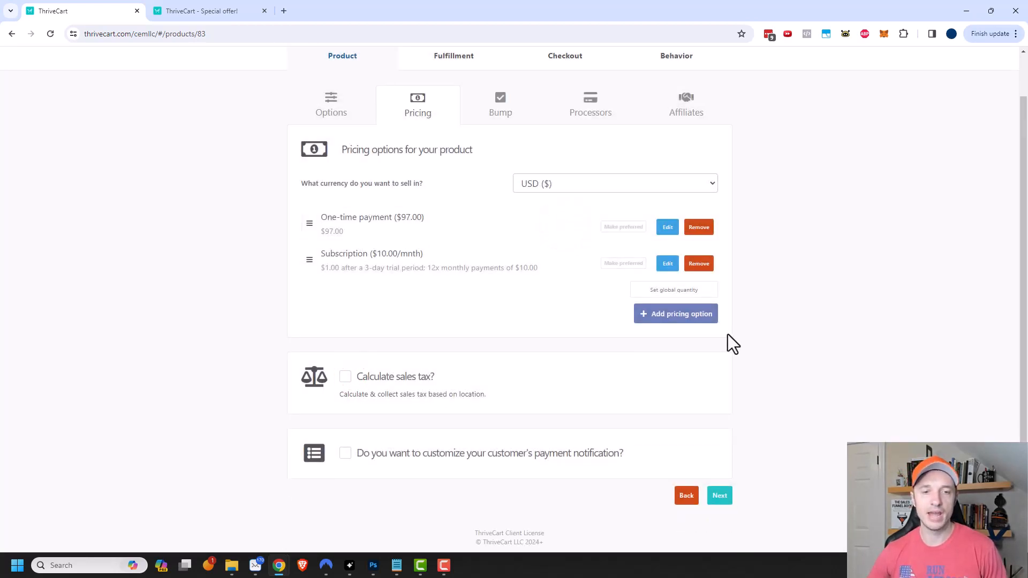
click(346, 454)
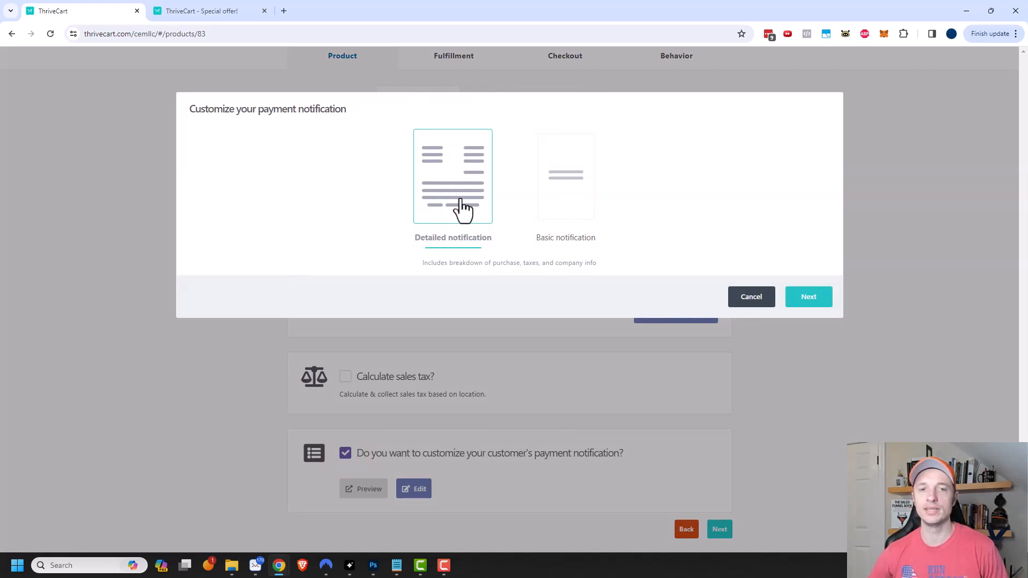
- Preview the detailed notification editor's bottom text, close it unchanged, and open the Bump tab
click(809, 301)
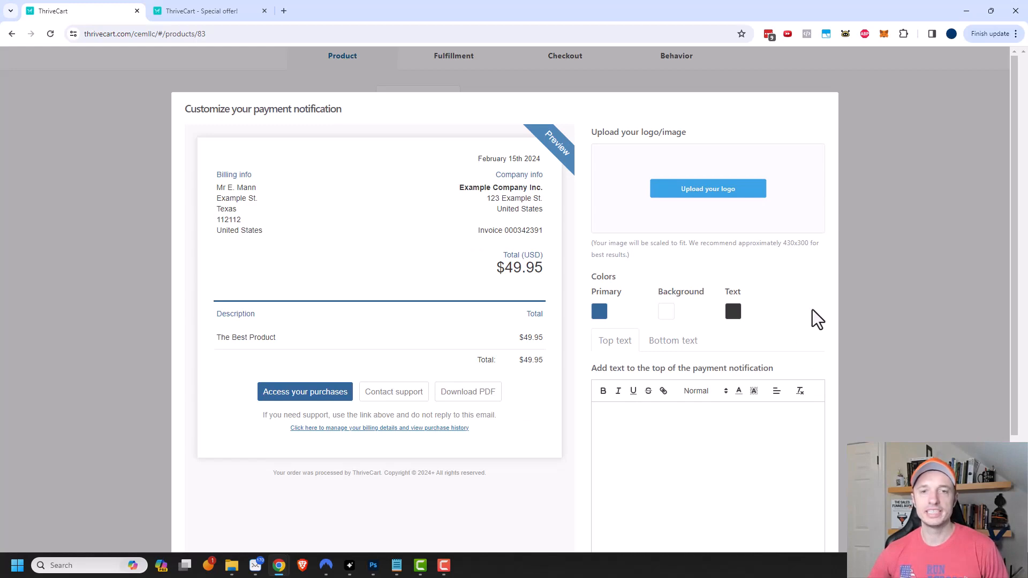
scroll(482, 225, down, 2)
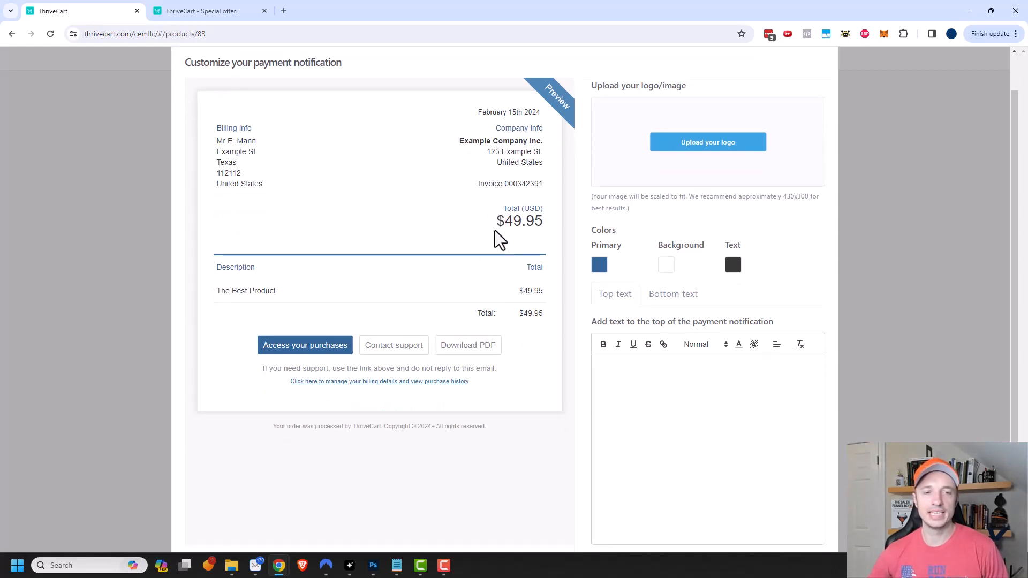
scroll(480, 278, up, 2)
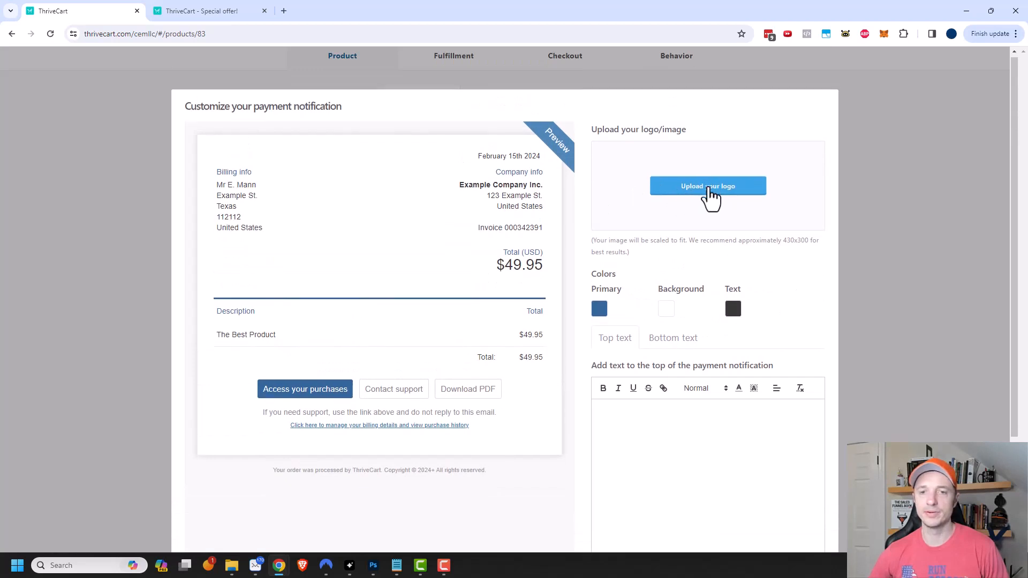
scroll(718, 241, down, 3)
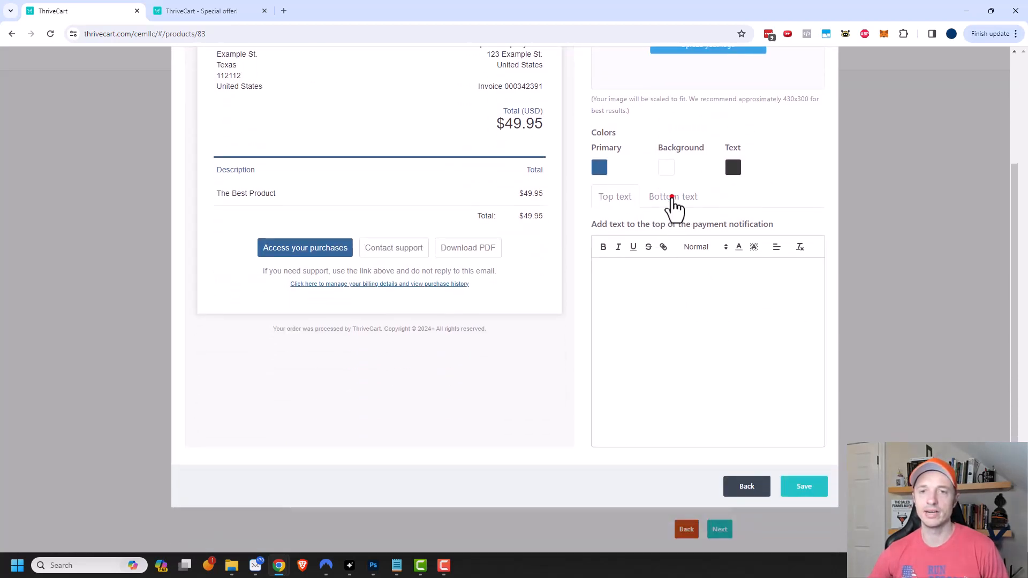
click(674, 199)
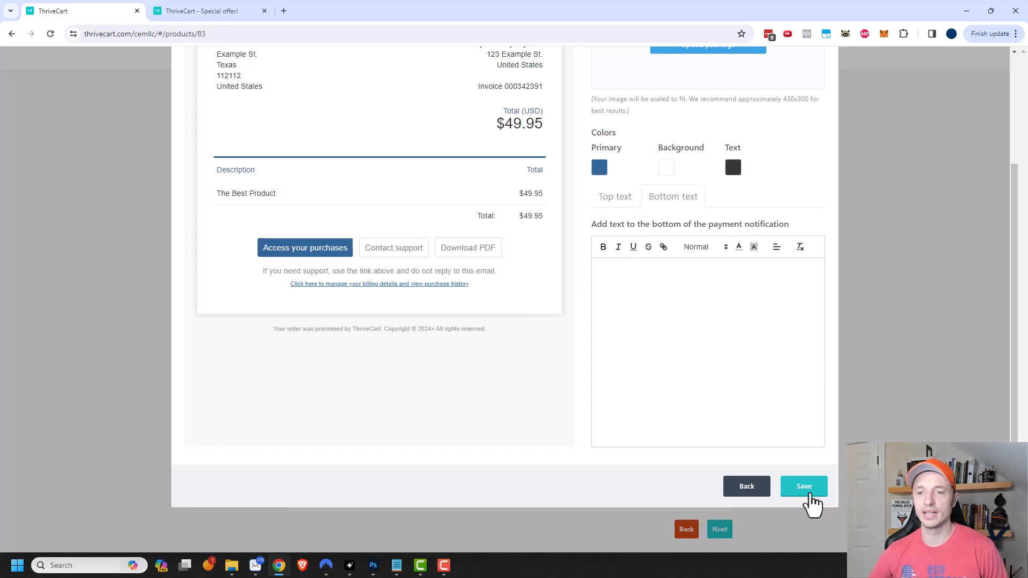
click(750, 486)
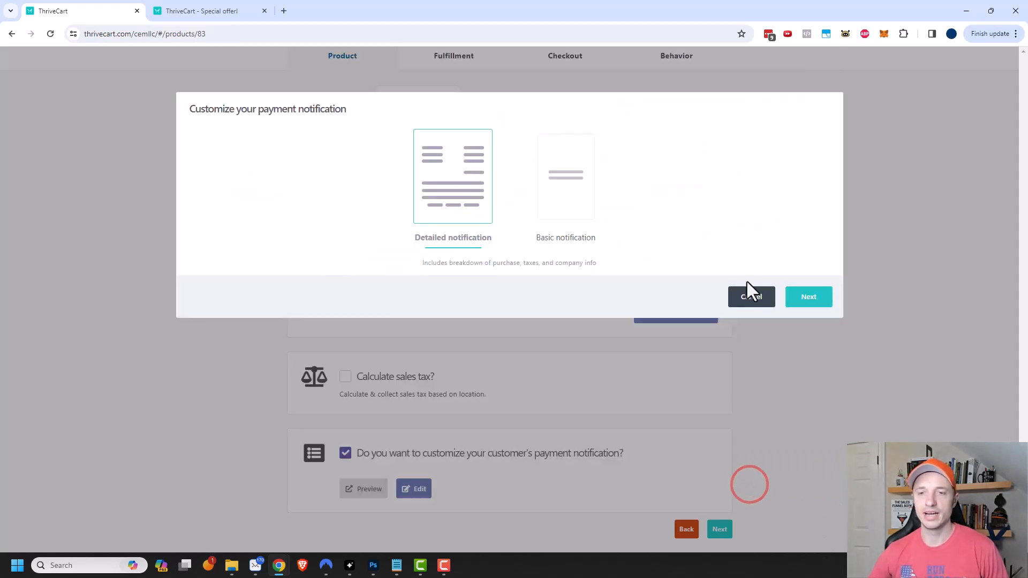
click(761, 297)
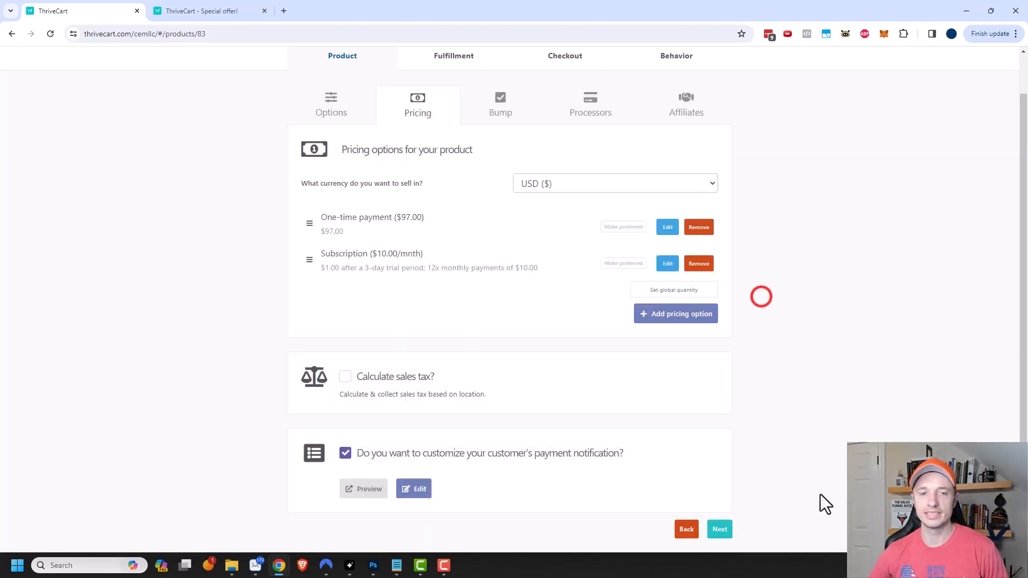
click(504, 106)
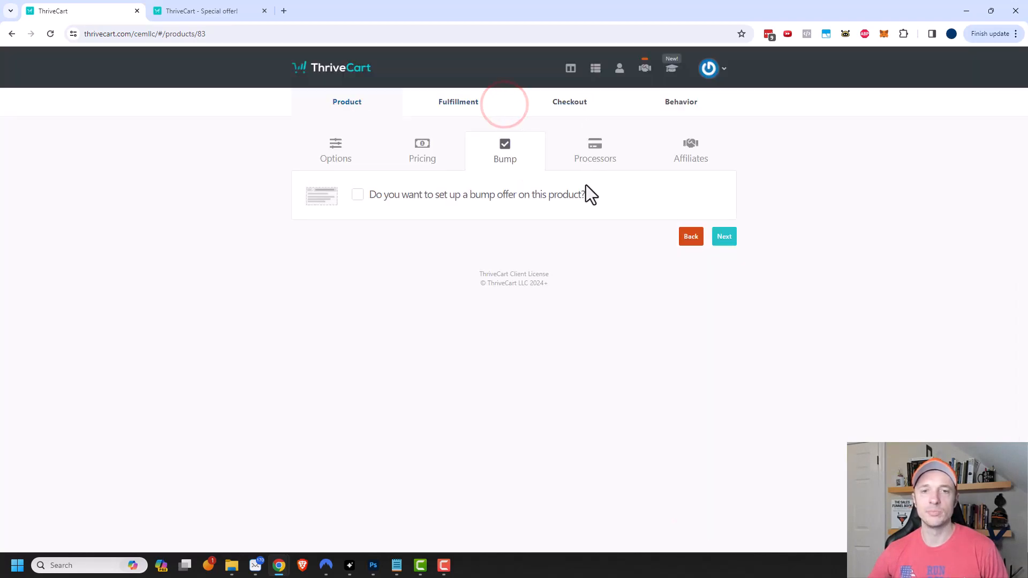
- Enable a Digital bump offer named 'Bump' priced at 10, not pre-selected
click(423, 202)
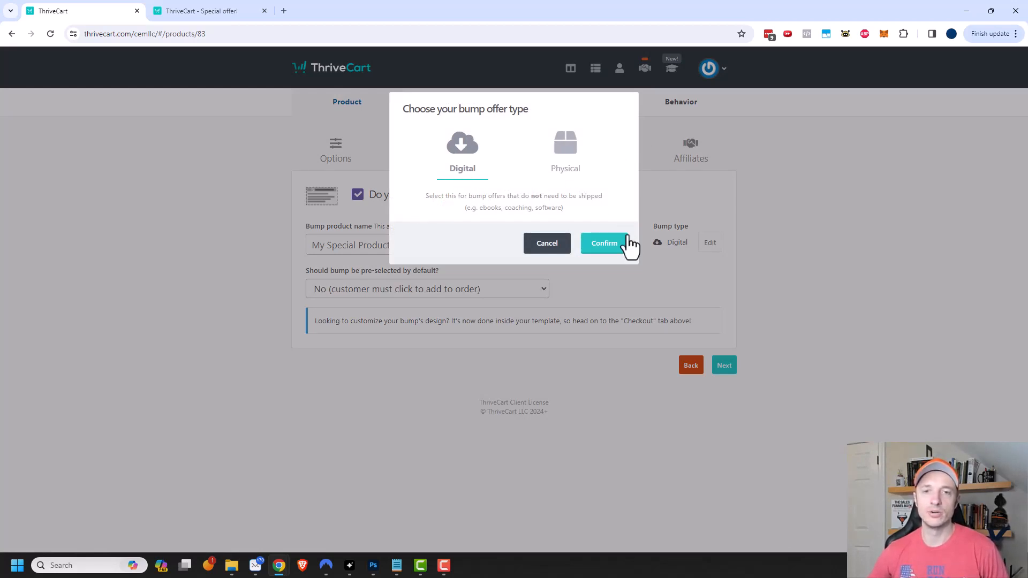
click(608, 255)
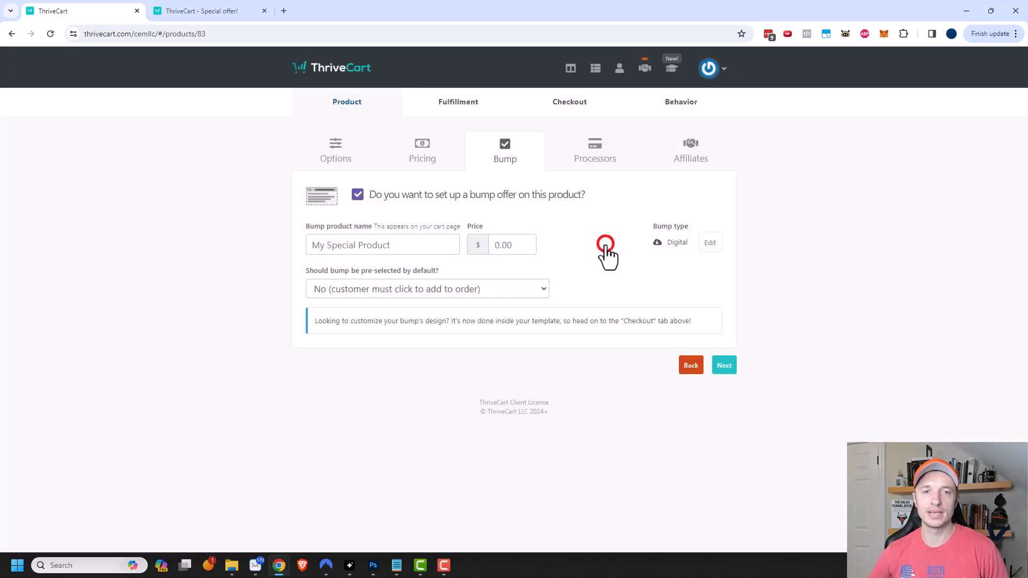
click(366, 239)
text(Bump)
click(518, 243)
text(10)
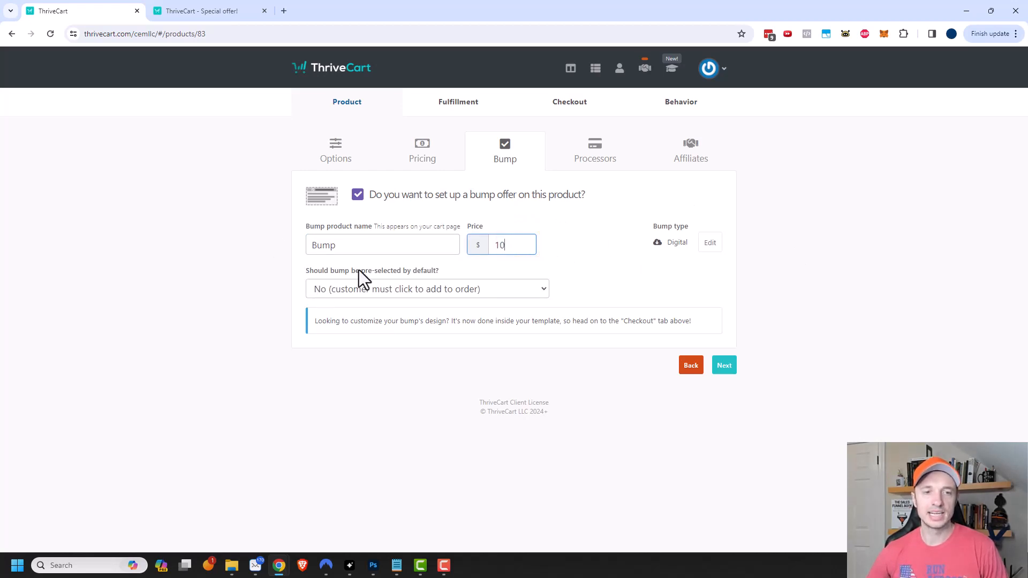
click(389, 292)
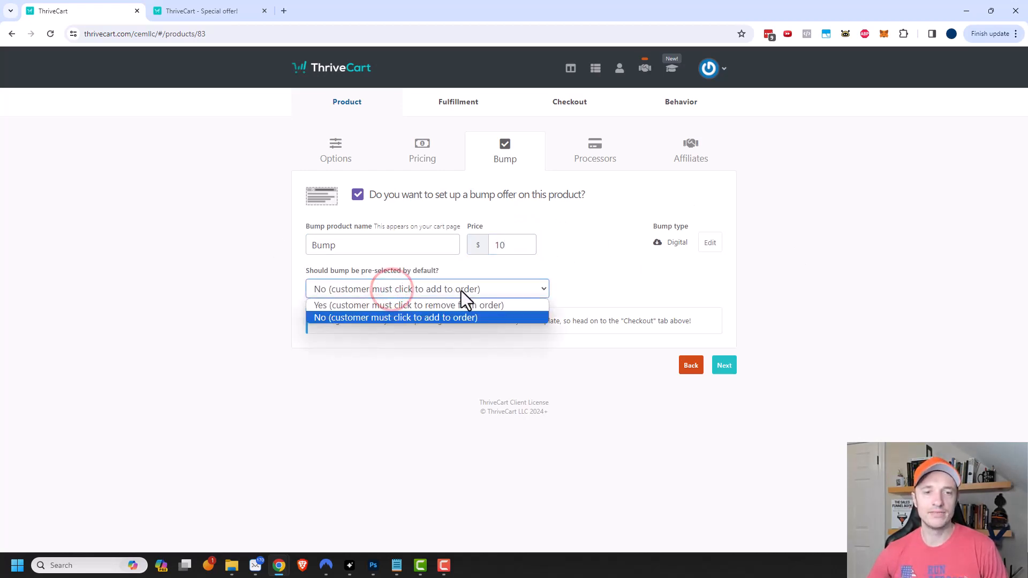
click(405, 320)
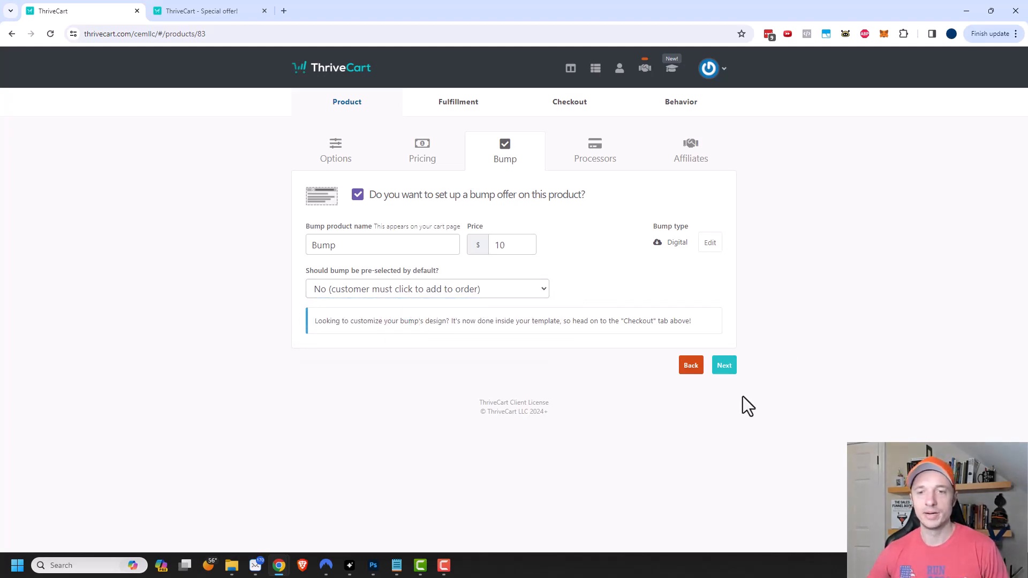
click(724, 368)
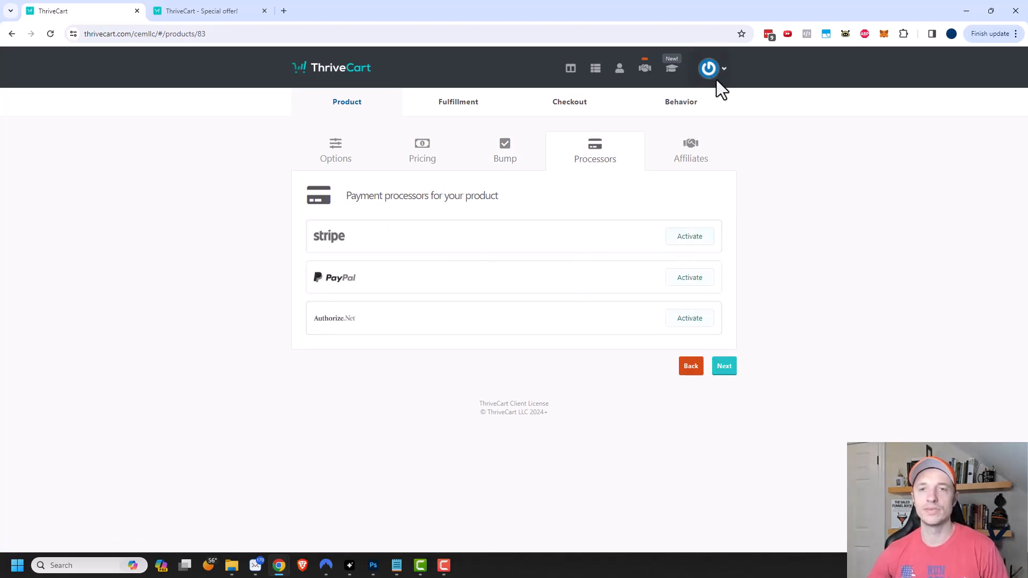
- Activate Stripe Enhanced with the connected Stripe account and save it
click(691, 238)
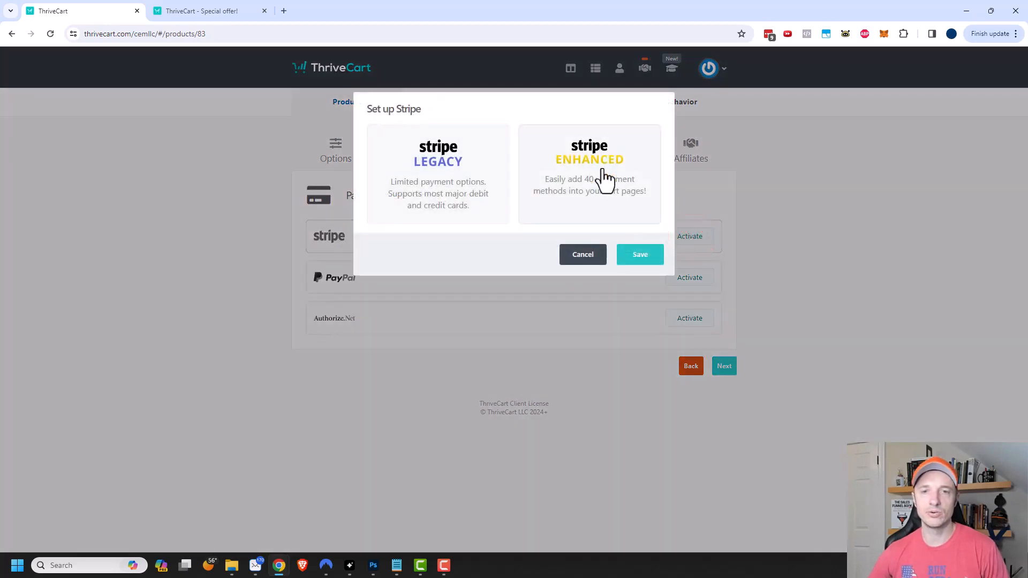
click(606, 181)
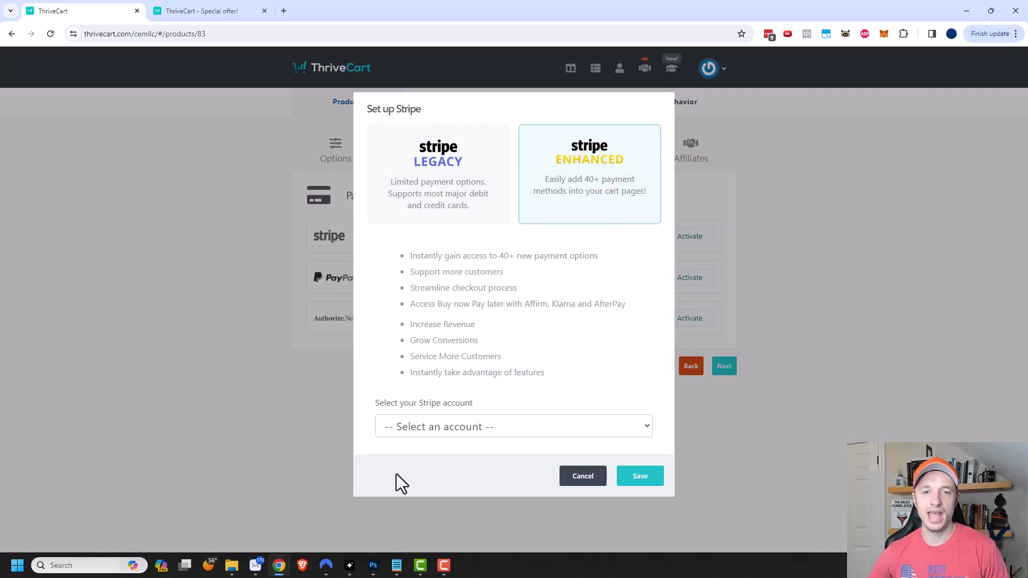
click(469, 428)
click(514, 449)
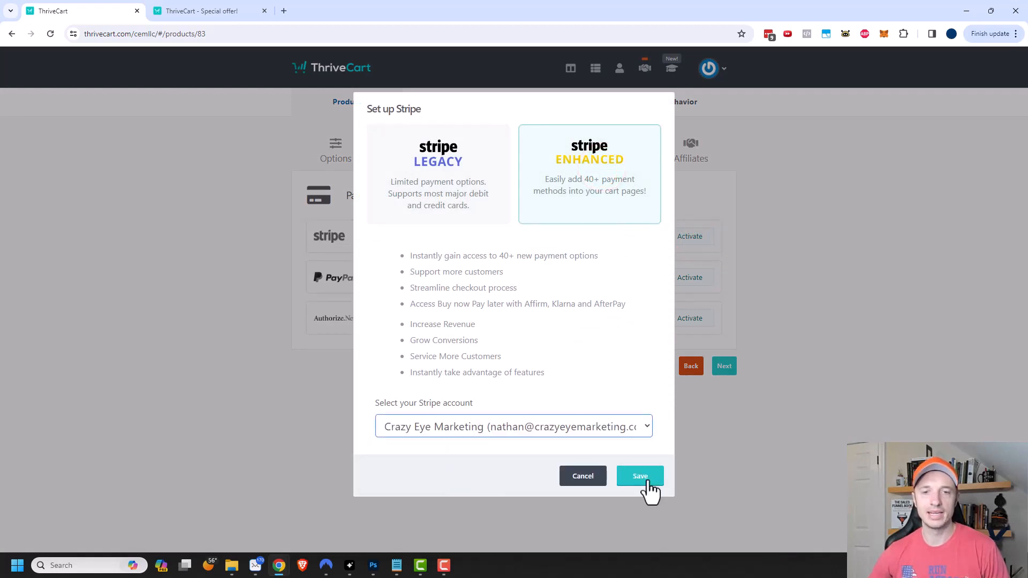
click(641, 476)
click(724, 368)
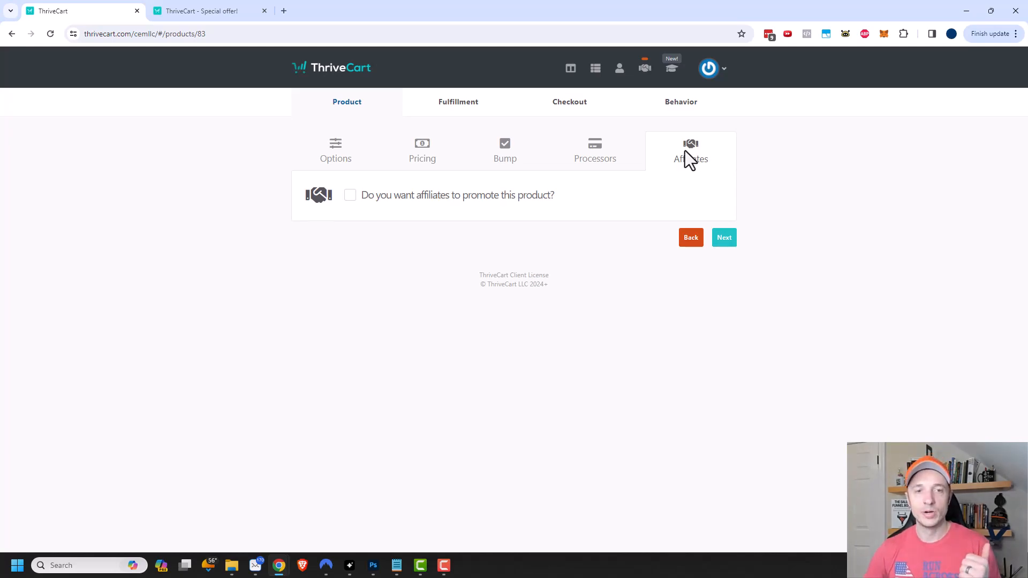
- Leave the affiliates checkbox unticked and switch to the Fulfillment tab
click(349, 196)
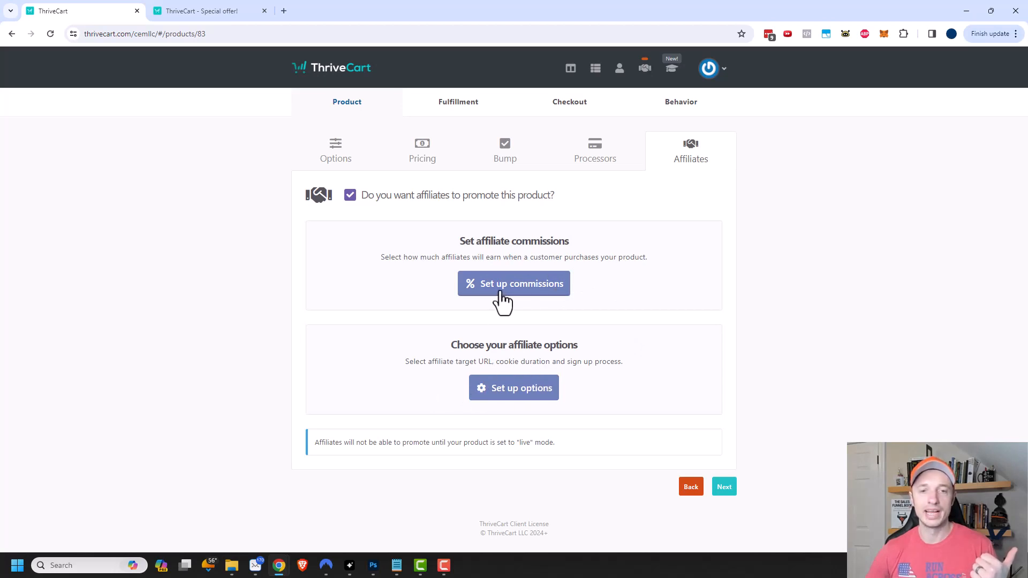
click(350, 196)
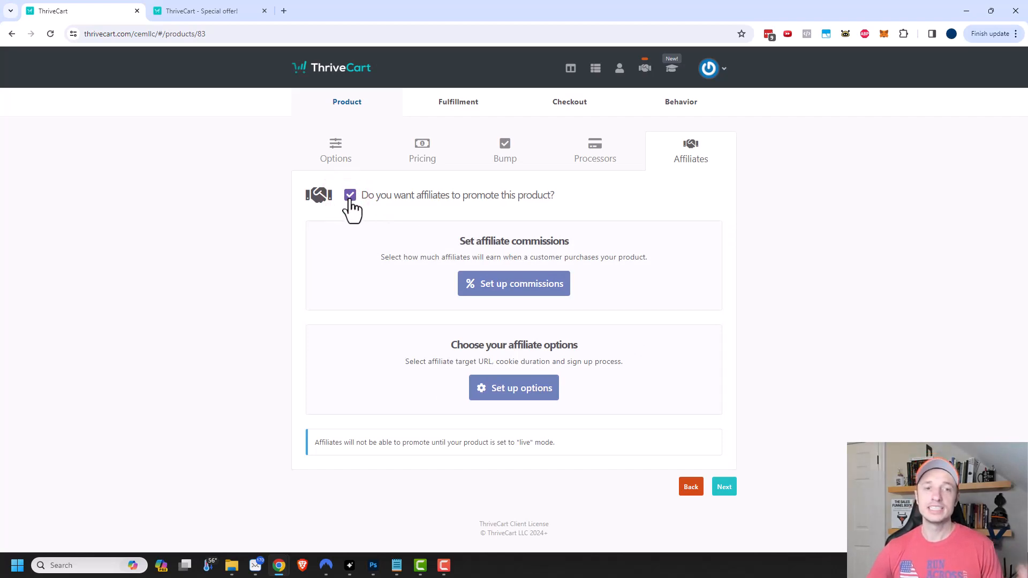
click(351, 197)
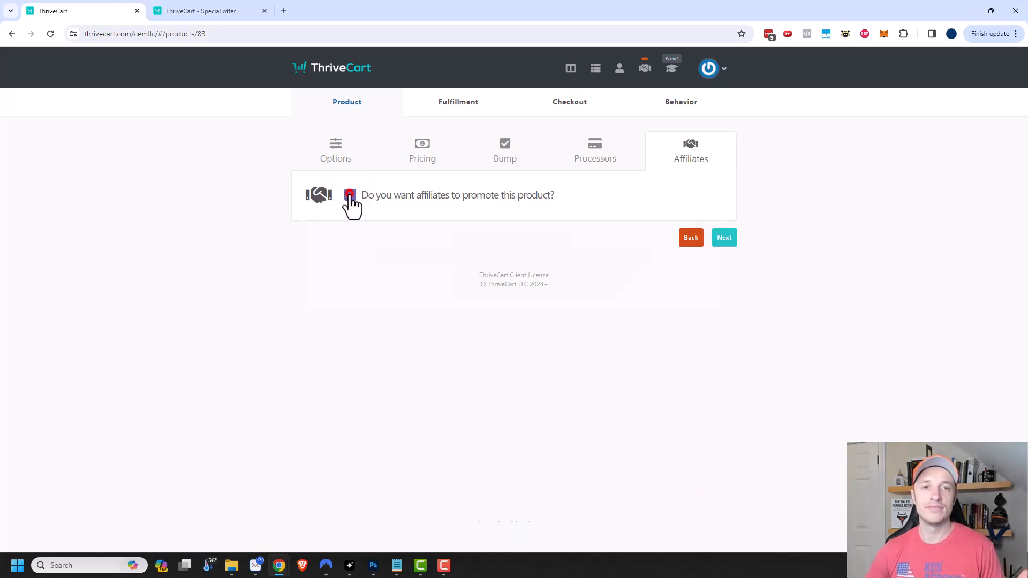
click(472, 103)
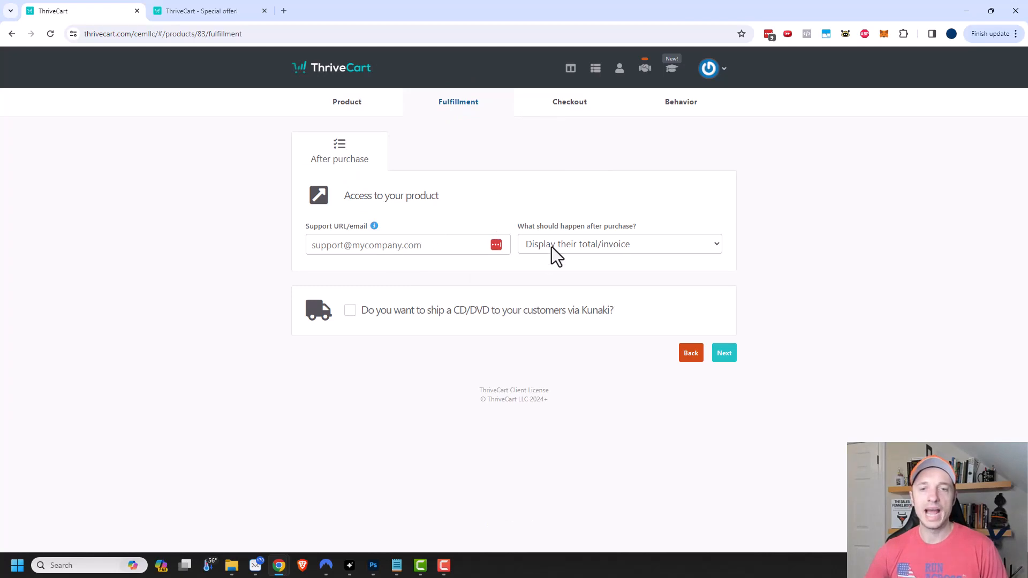
- Send buyers to a URL after purchase, with a different success URL per pricing option
click(600, 250)
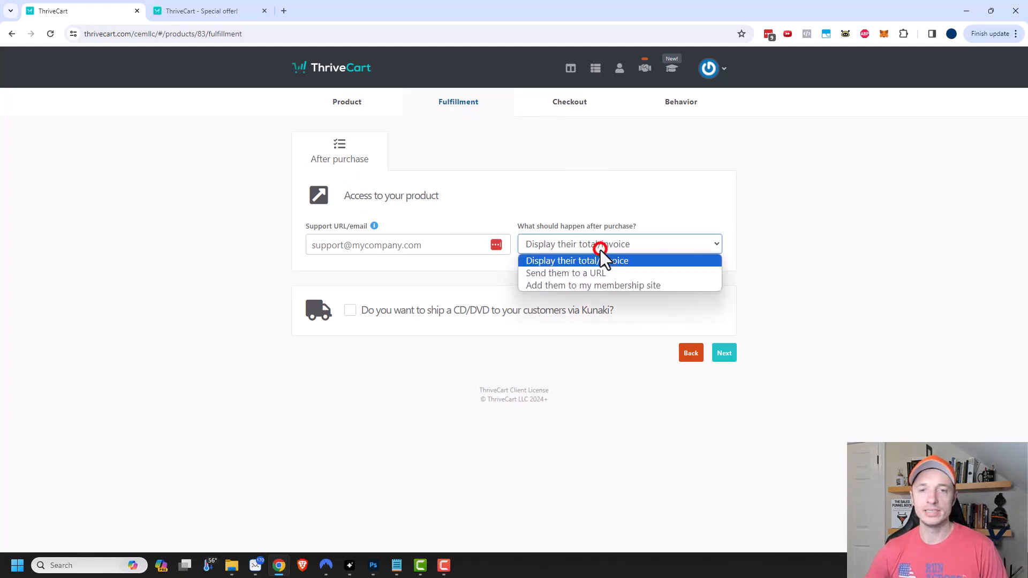
click(569, 275)
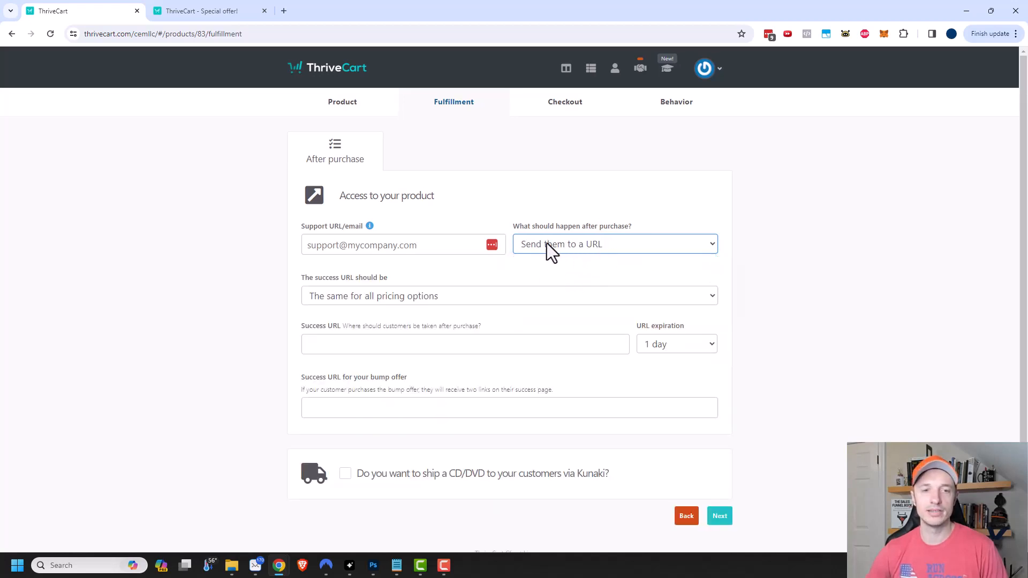
scroll(420, 321, down, 1)
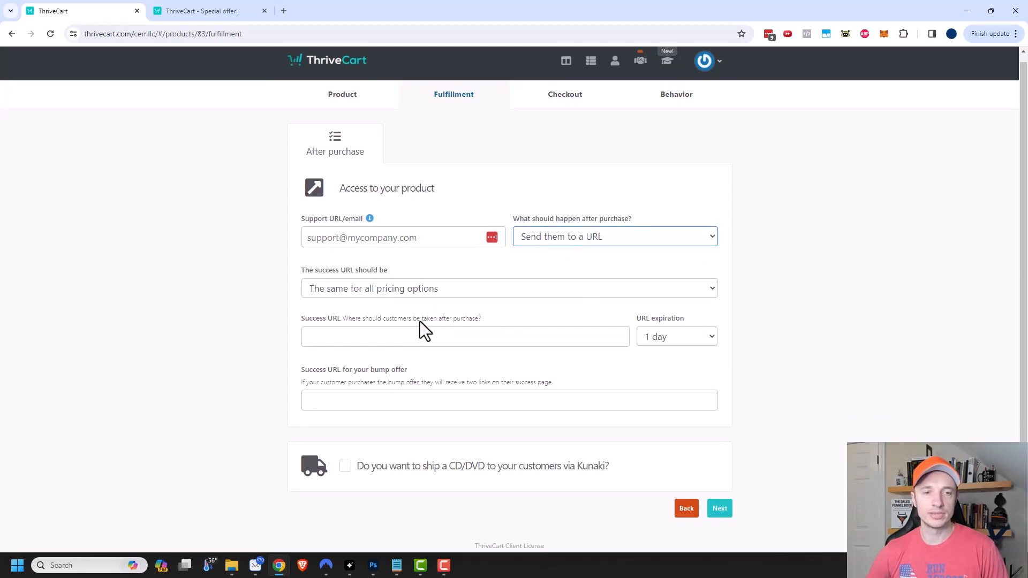
click(464, 279)
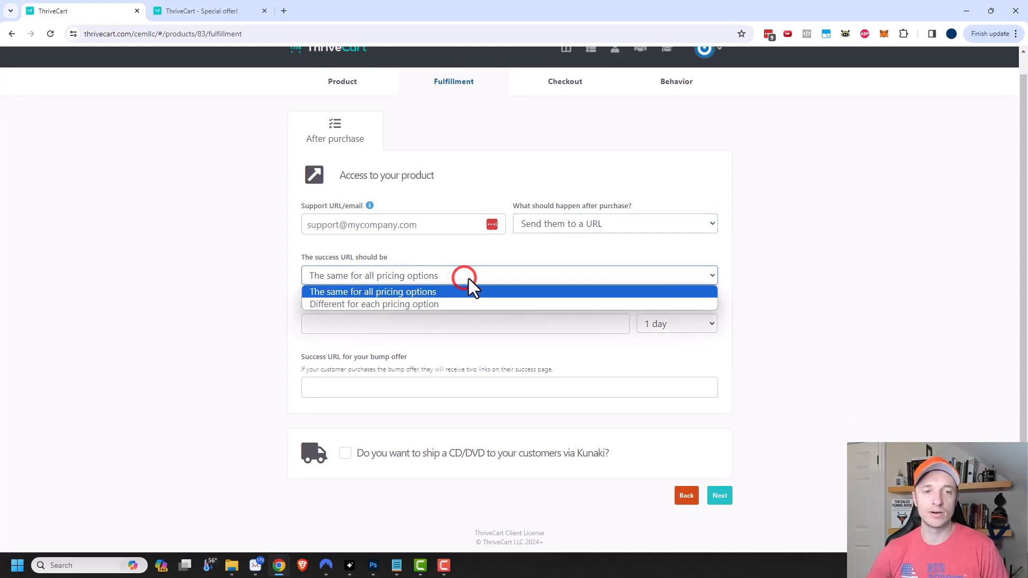
click(423, 304)
scroll(451, 310, down, 2)
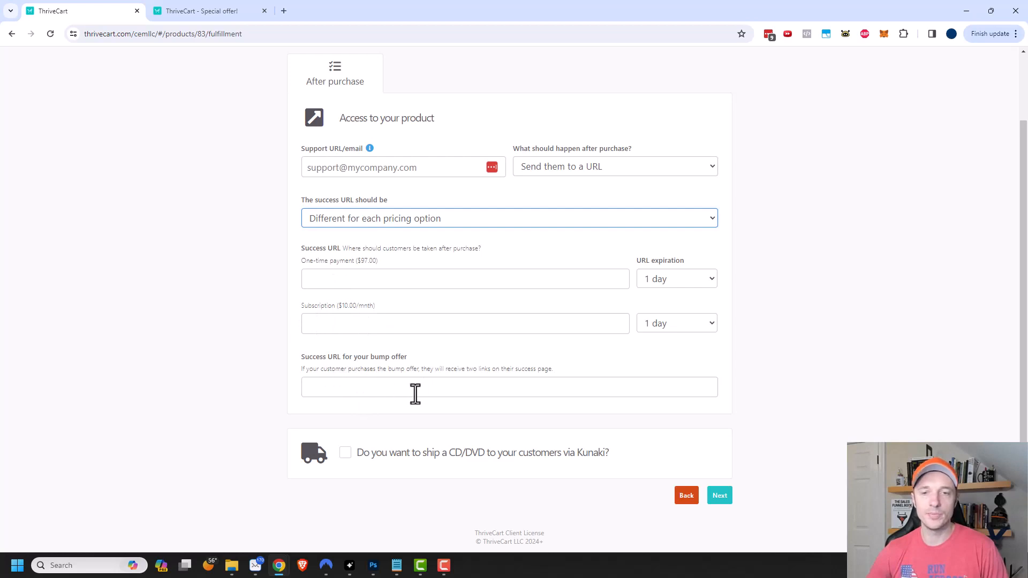
- Set both the one-time payment and subscription success URLs to never expire
click(681, 276)
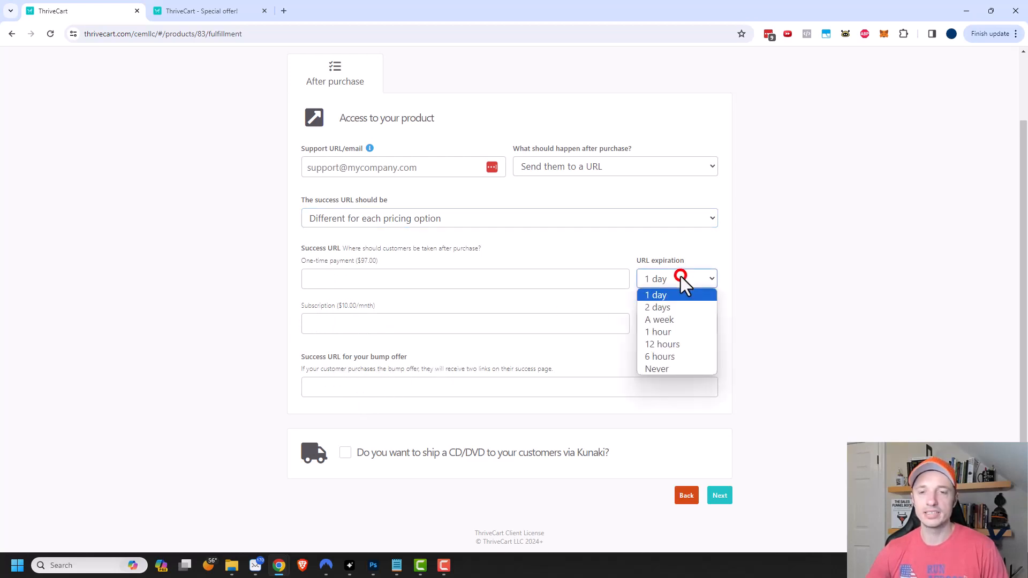
click(670, 369)
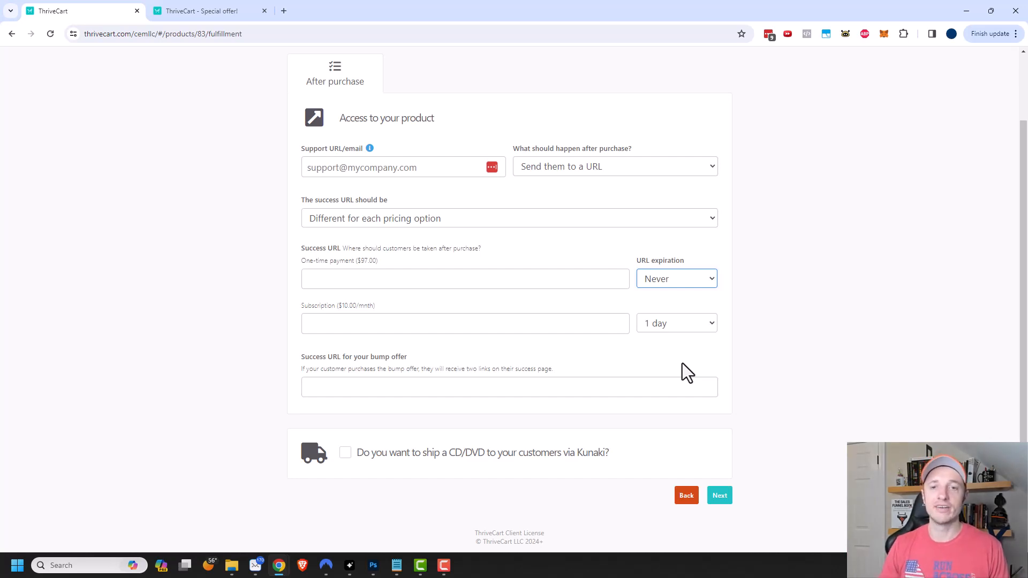
click(679, 323)
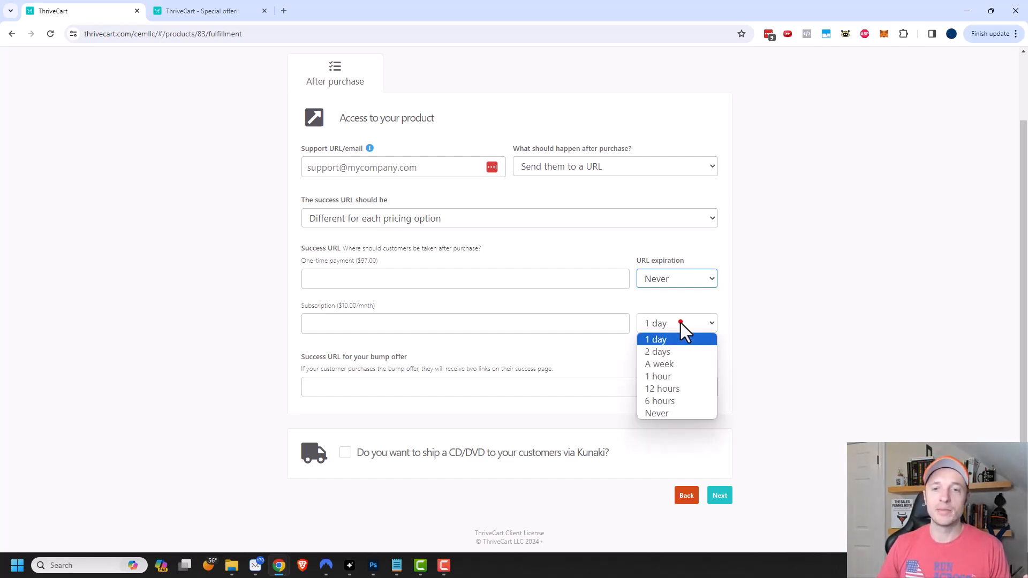
click(657, 414)
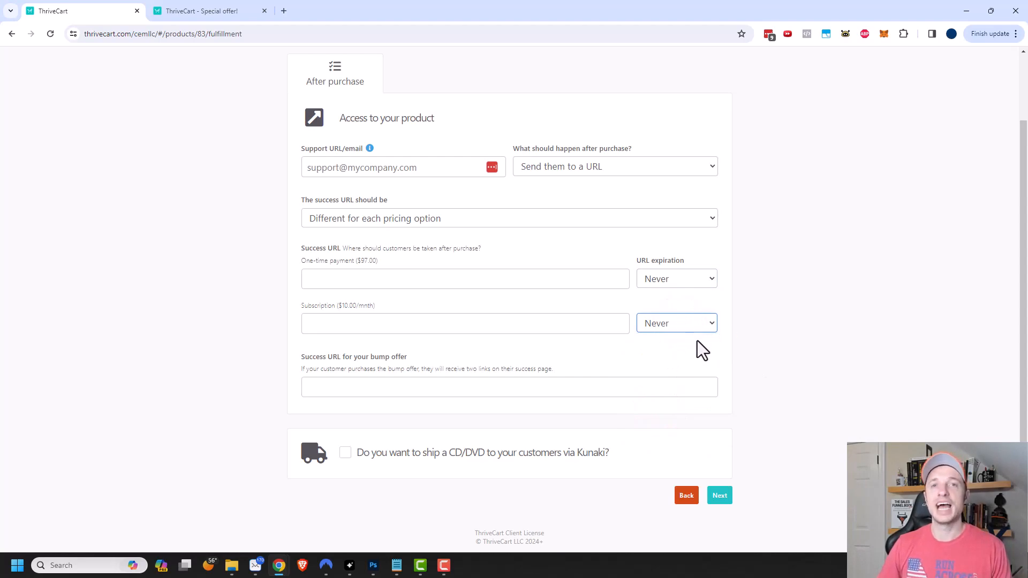
click(635, 166)
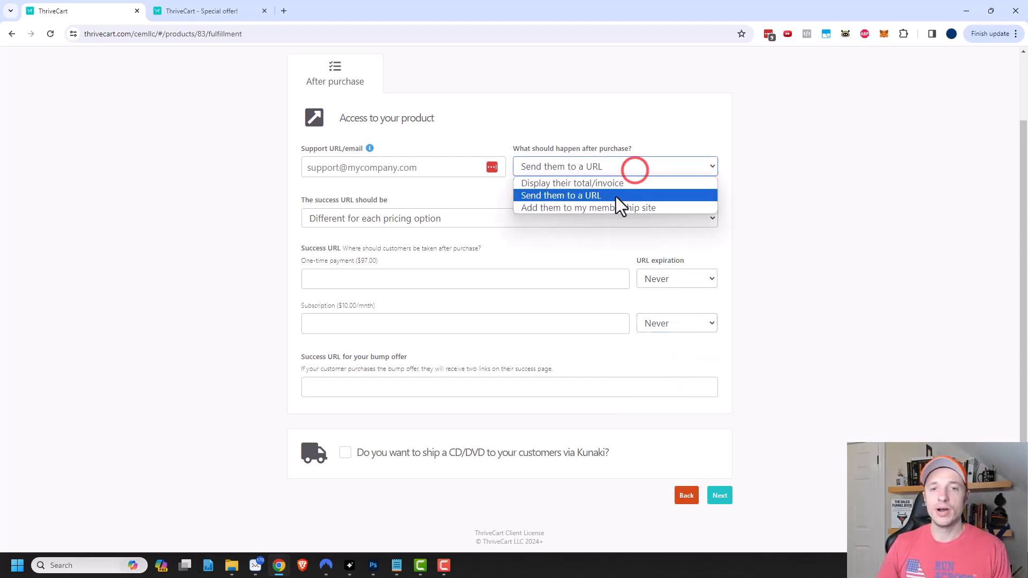
- Add buyers to a membership site after purchase, keeping ThriveCart Learn as the platform
click(594, 208)
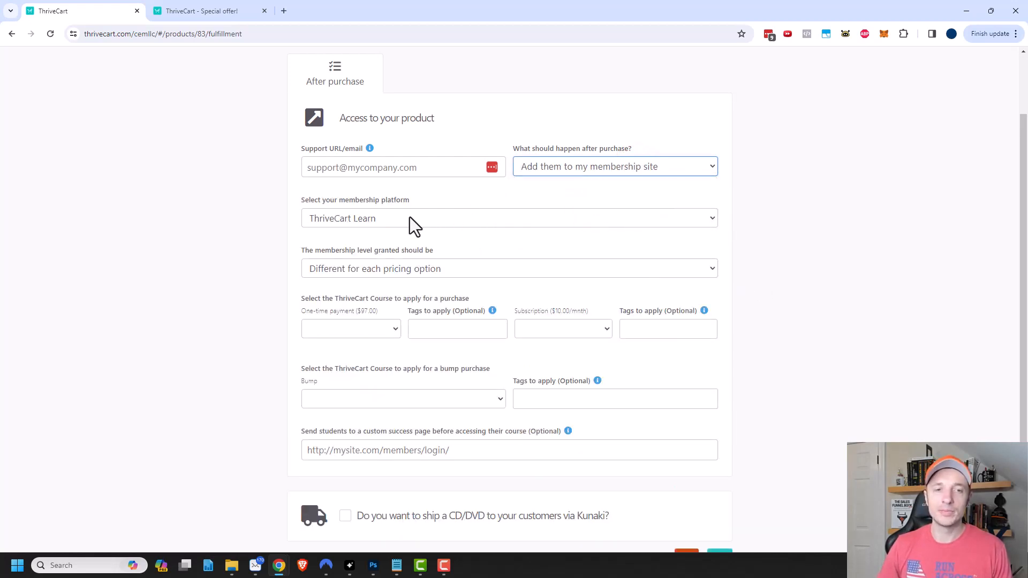
click(396, 222)
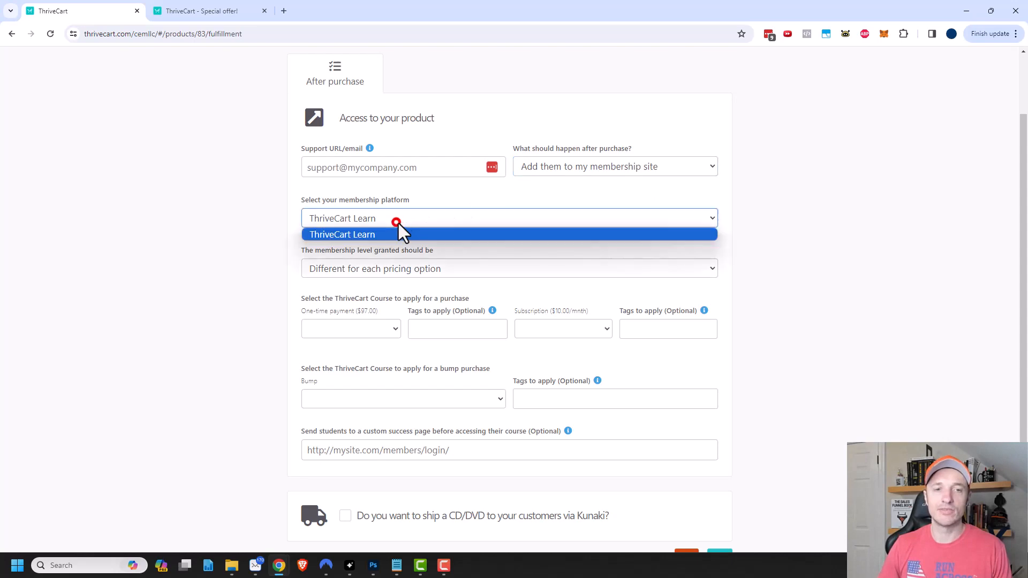
click(438, 190)
click(390, 215)
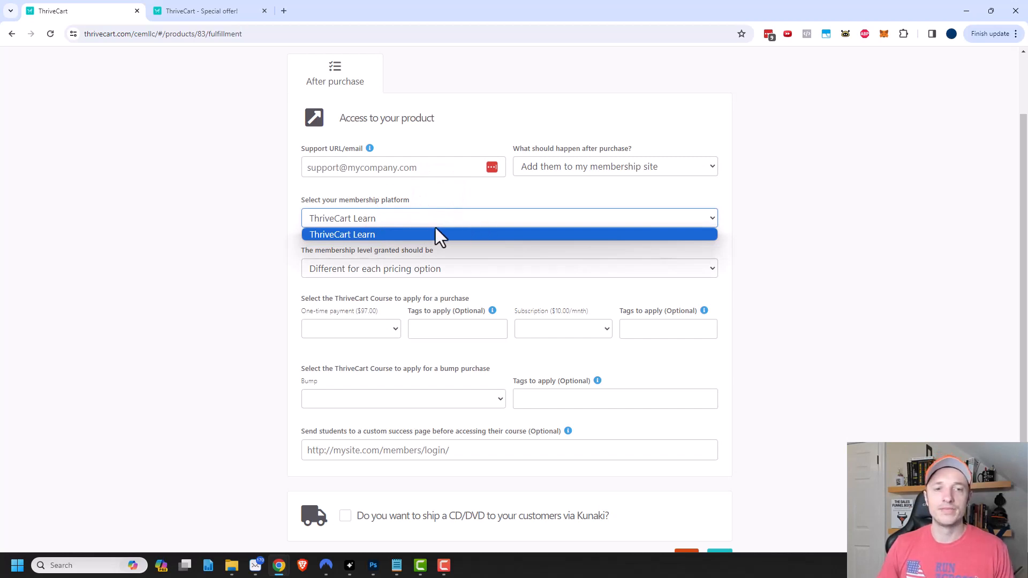
click(785, 214)
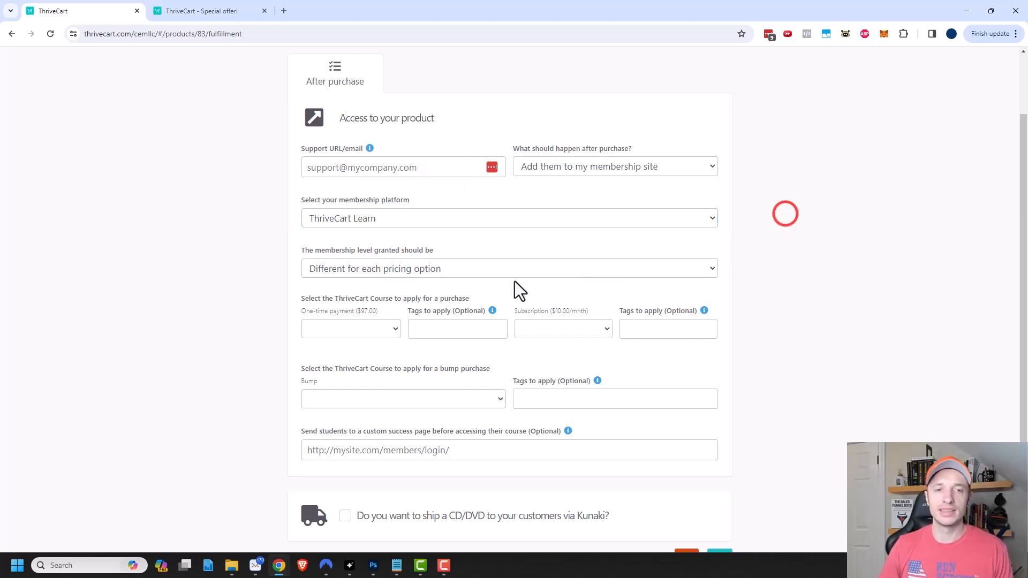
scroll(412, 274, down, 1)
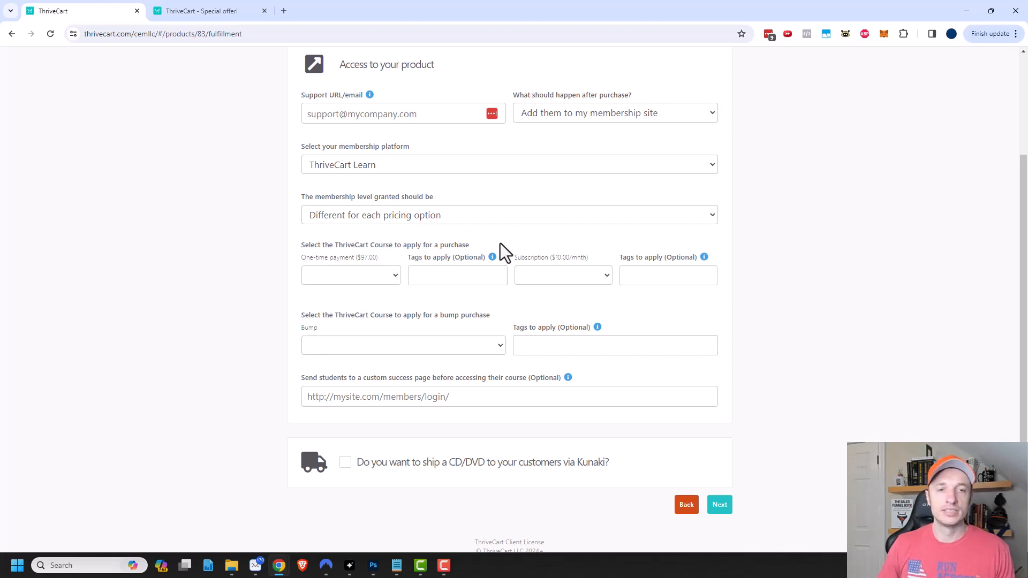
scroll(653, 356, down, 1)
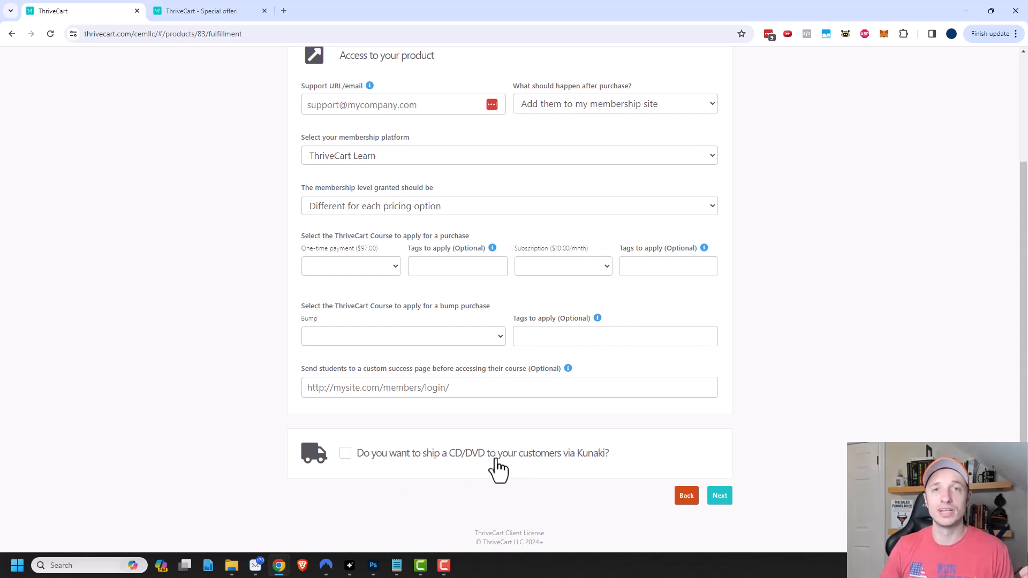
scroll(774, 446, up, 2)
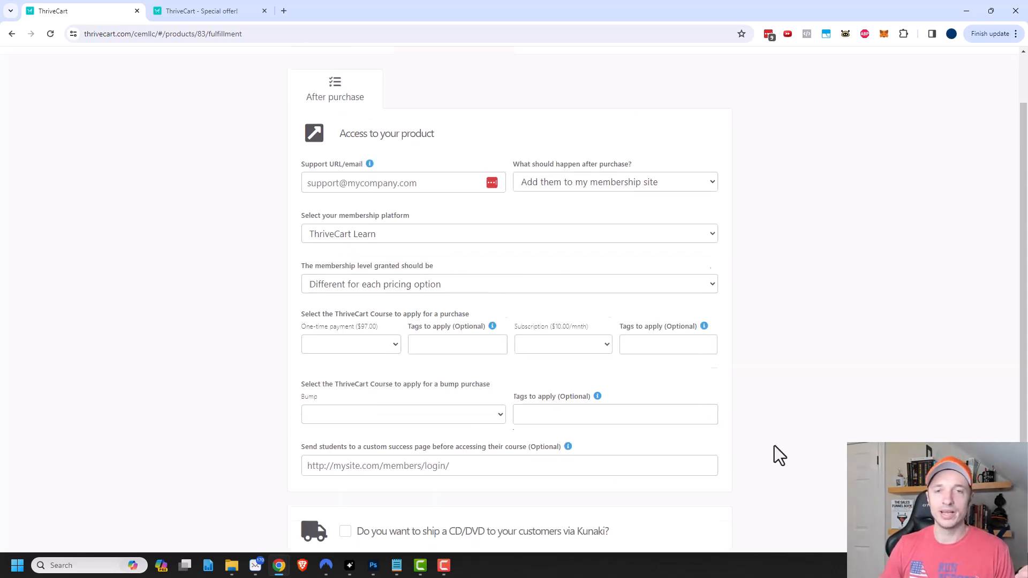
scroll(697, 385, up, 2)
click(584, 108)
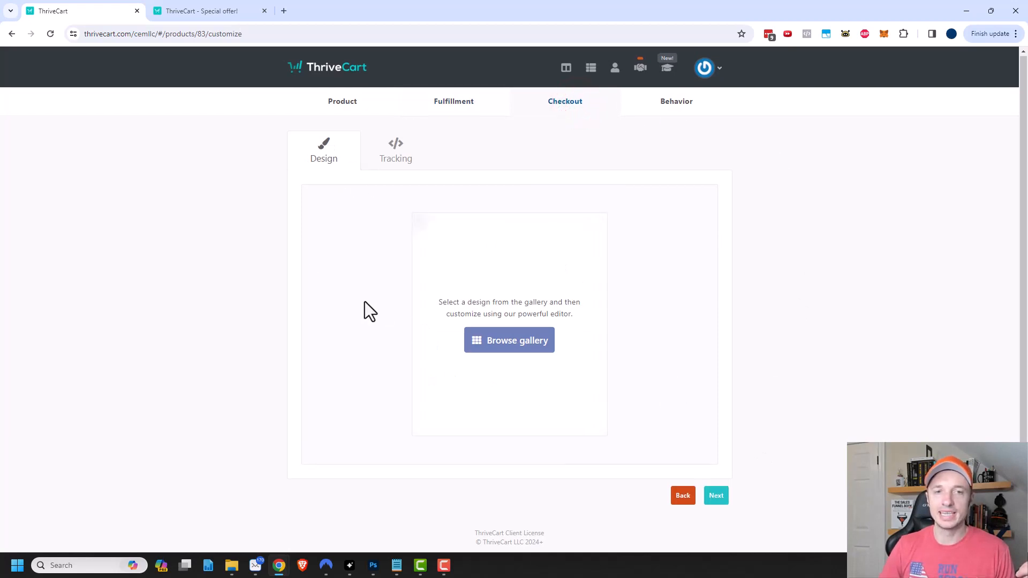
- Select the 'Ratione Ex Dolore Hic At Et' template from the checkout design gallery
click(527, 344)
scroll(531, 348, down, 7)
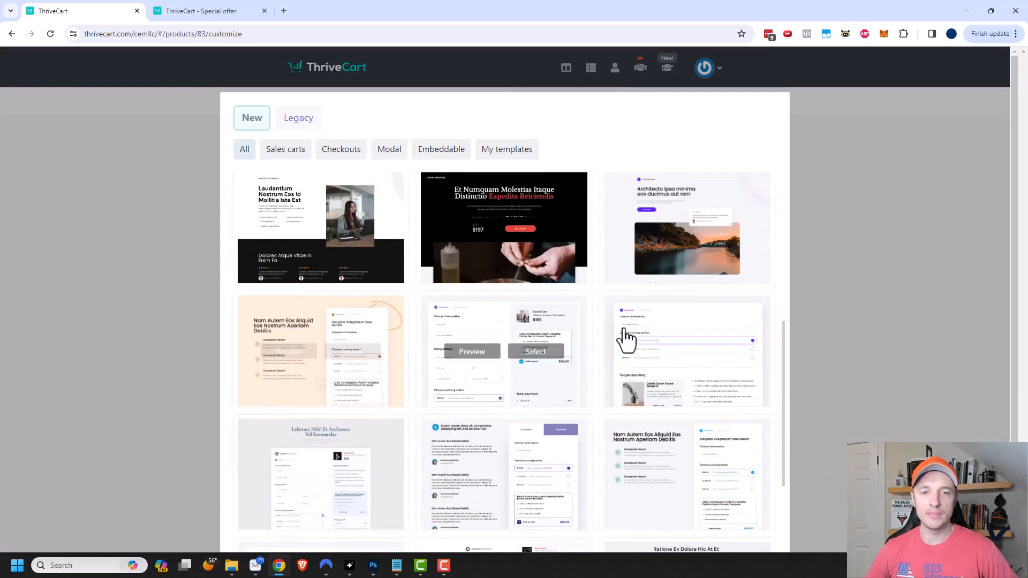
scroll(627, 364, down, 2)
scroll(557, 375, down, 2)
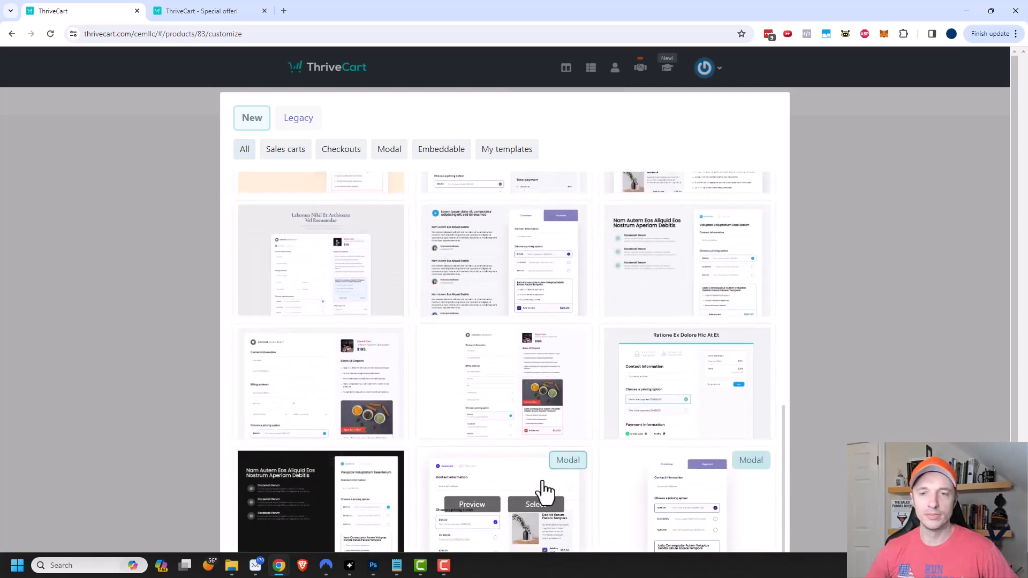
scroll(509, 342, down, 2)
scroll(489, 260, down, 1)
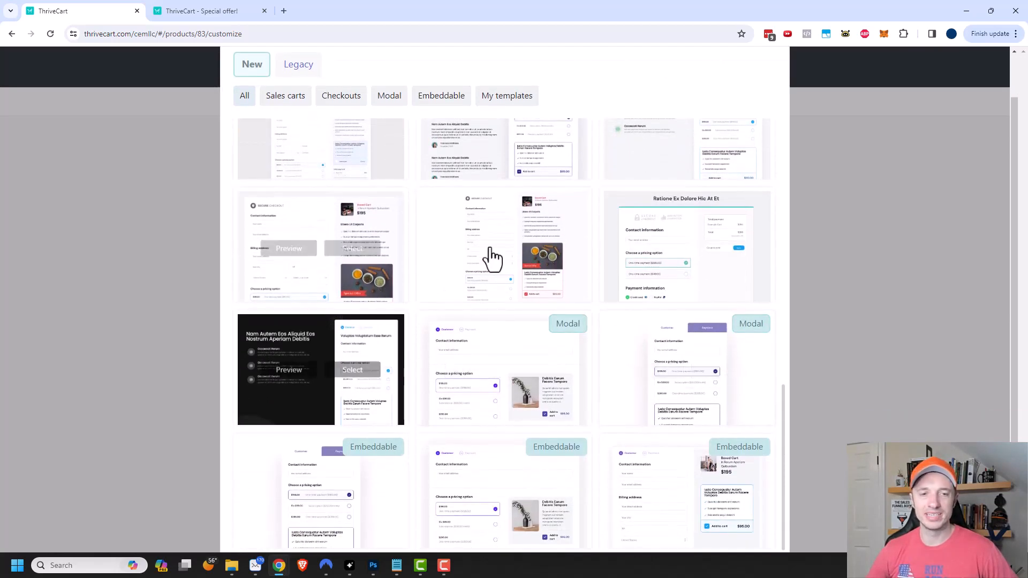
scroll(493, 405, down, 1)
scroll(522, 444, up, 2)
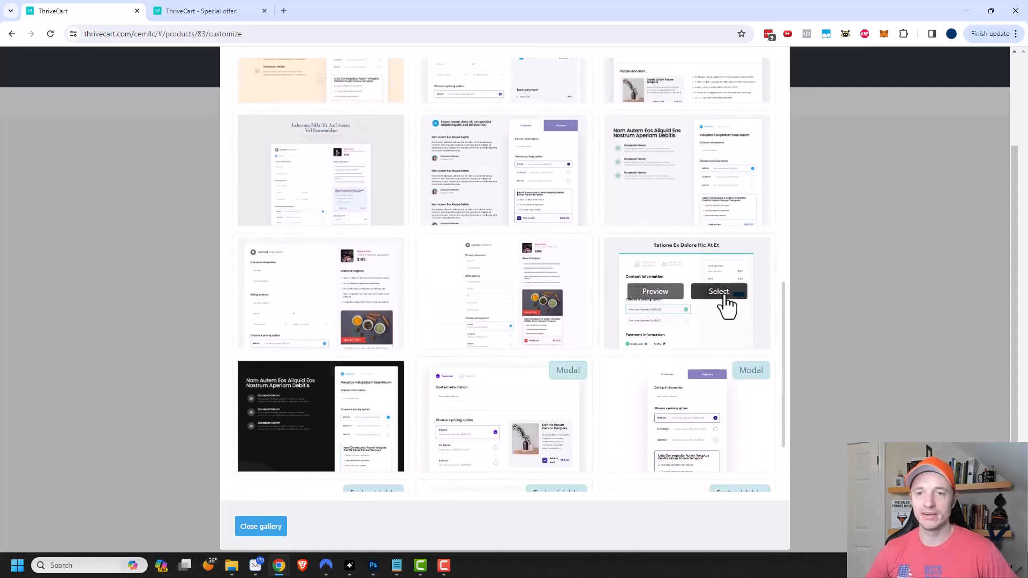
click(719, 293)
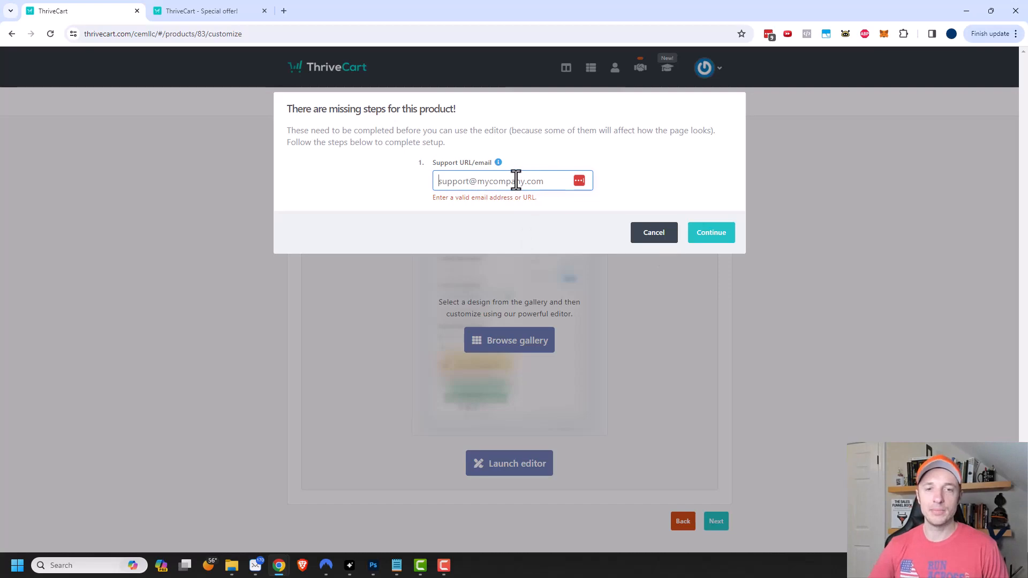
- Fill in the saved support email address and continue into the checkout editor
text(suppor)
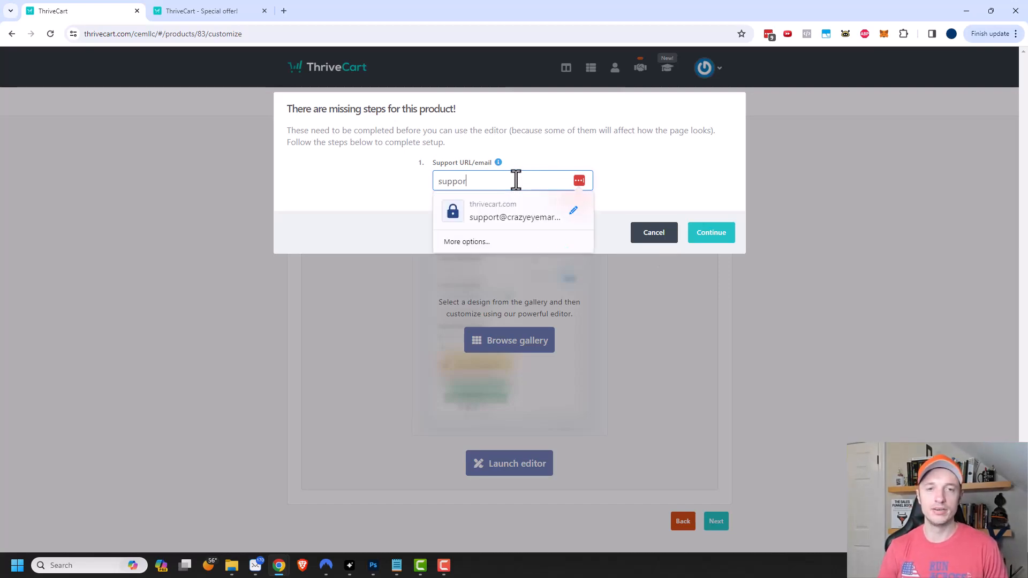
text(t)
click(514, 214)
click(711, 232)
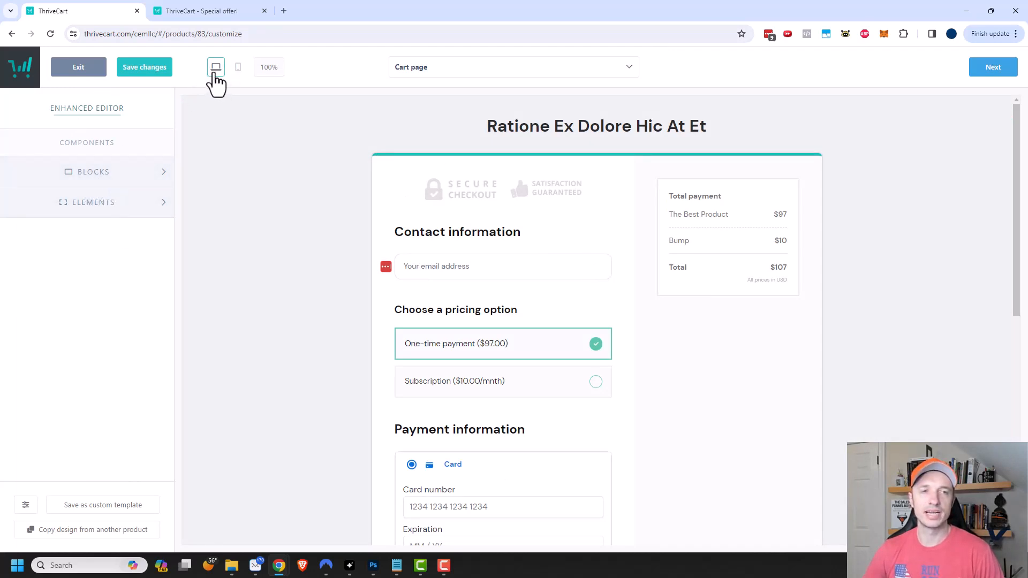
- Preview the checkout on mobile and the Success page, then select the Cart page heading block
click(239, 68)
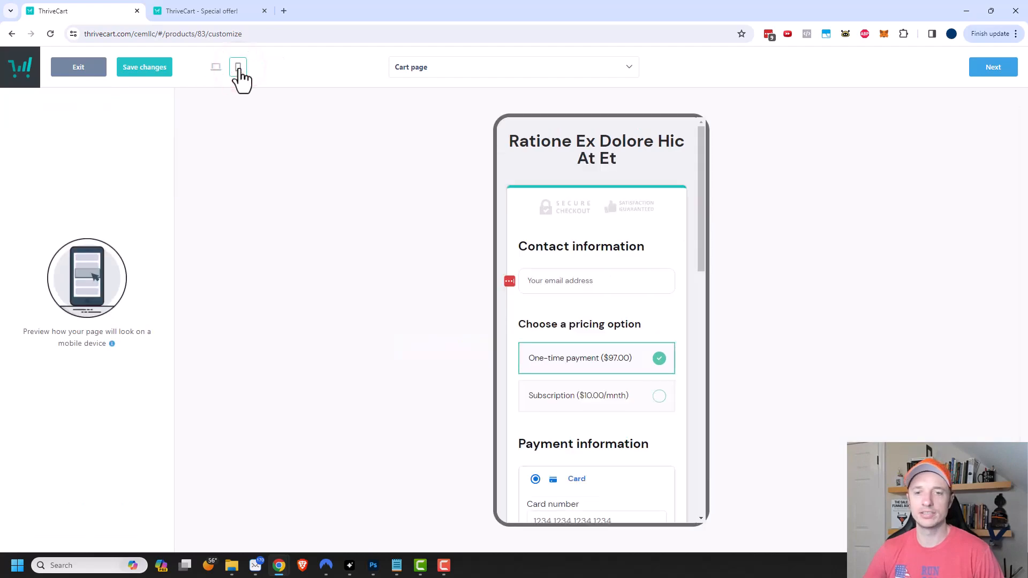
click(216, 67)
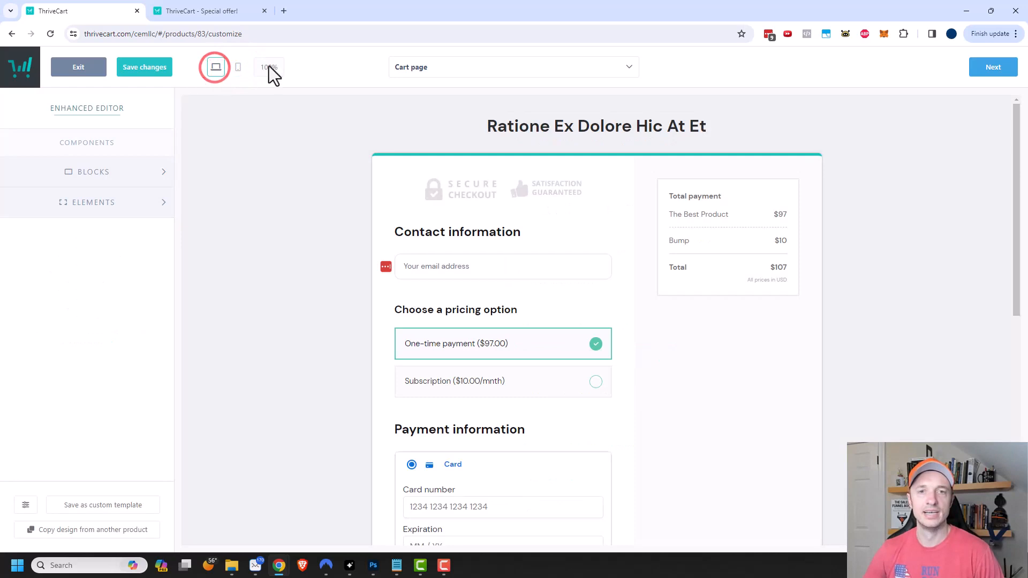
click(520, 67)
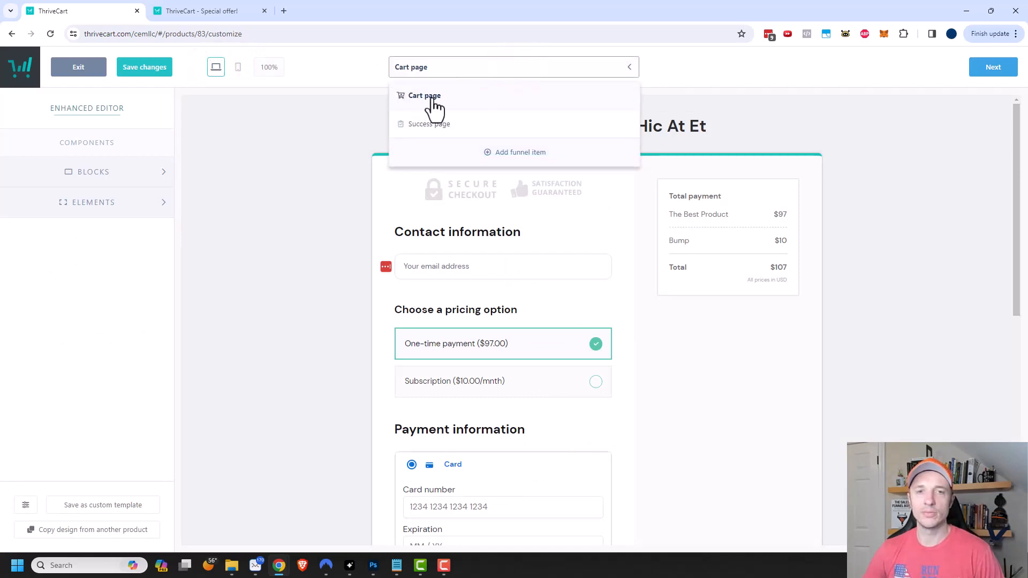
click(435, 128)
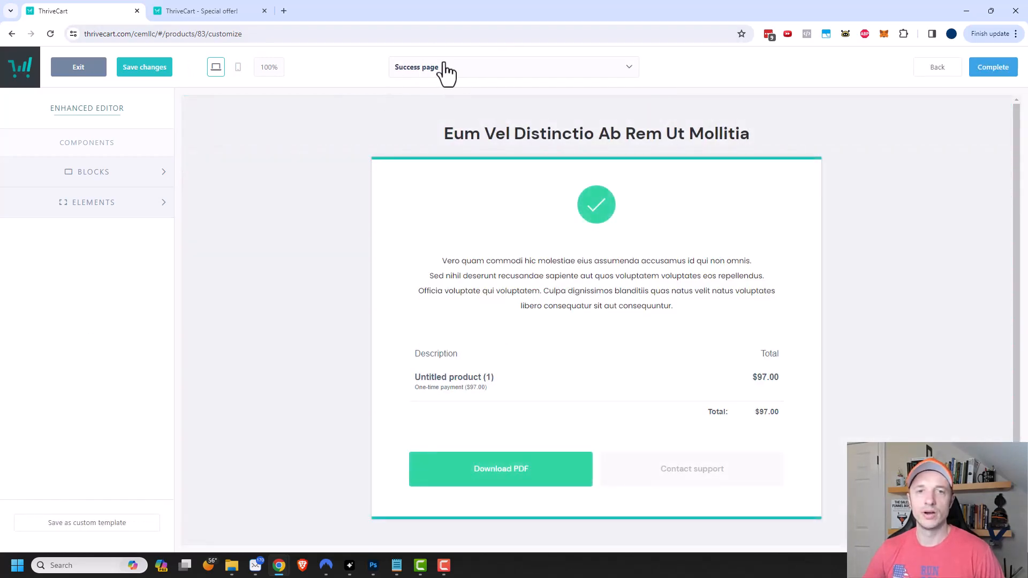
click(452, 67)
click(434, 97)
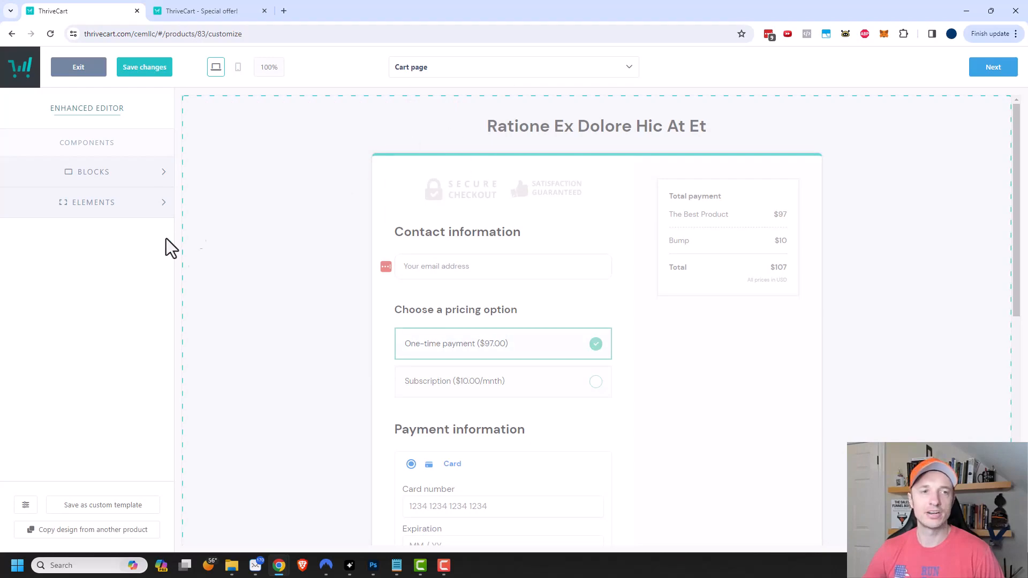
click(557, 128)
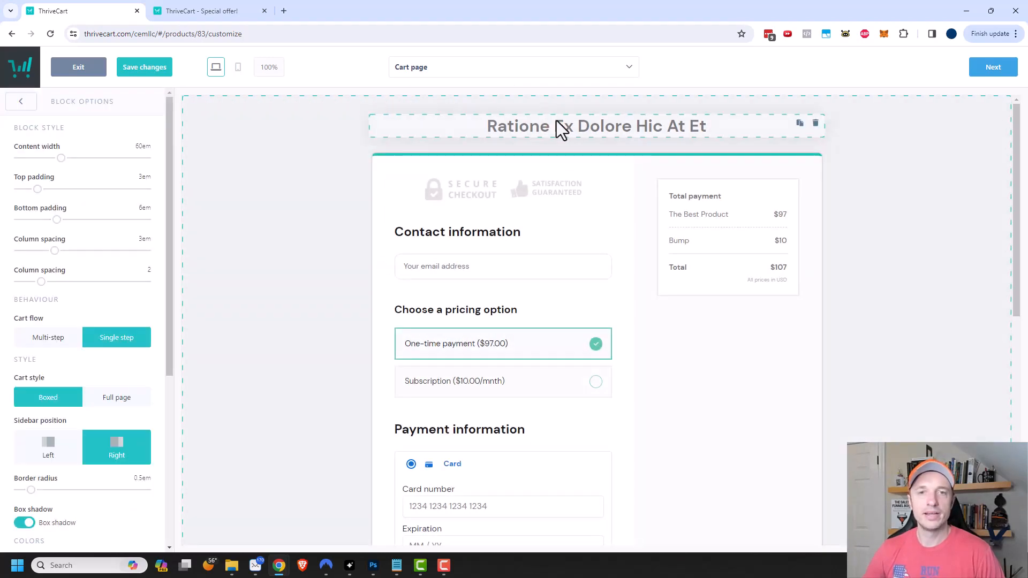
- Replace the placeholder heading with the pasted headline 'Buy my super awesome product!'
click(555, 131)
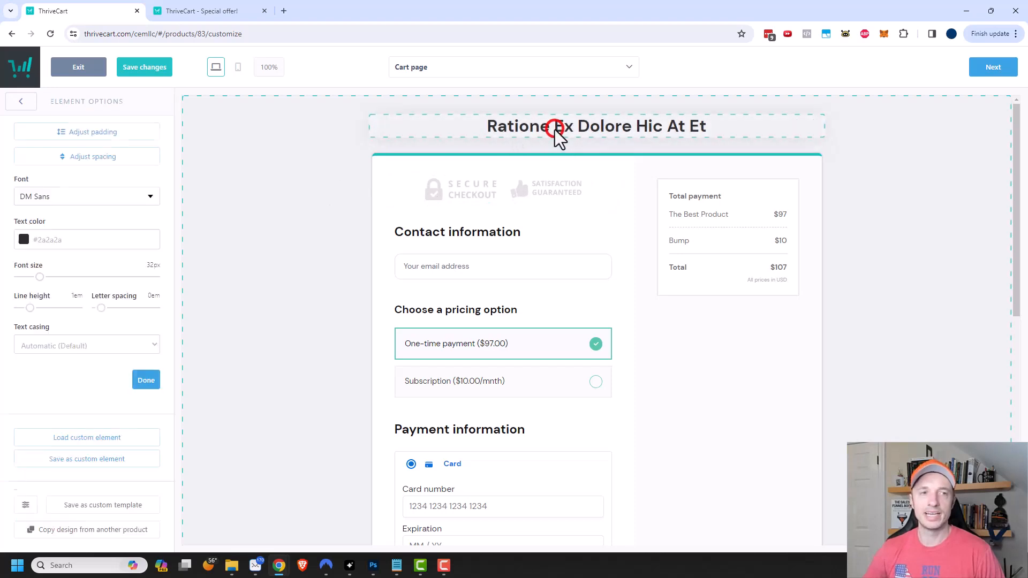
click(591, 126)
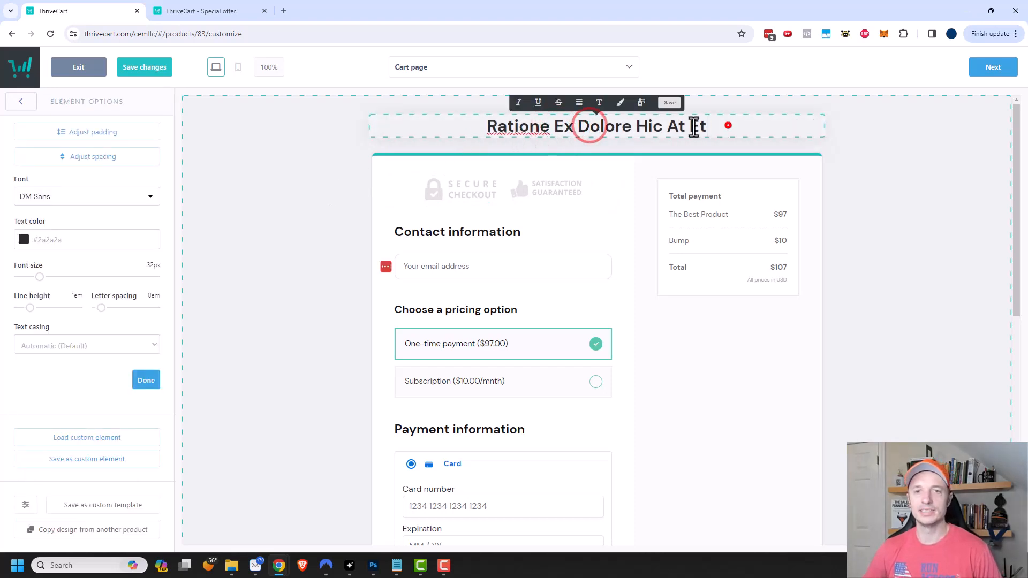
triple_click(728, 124)
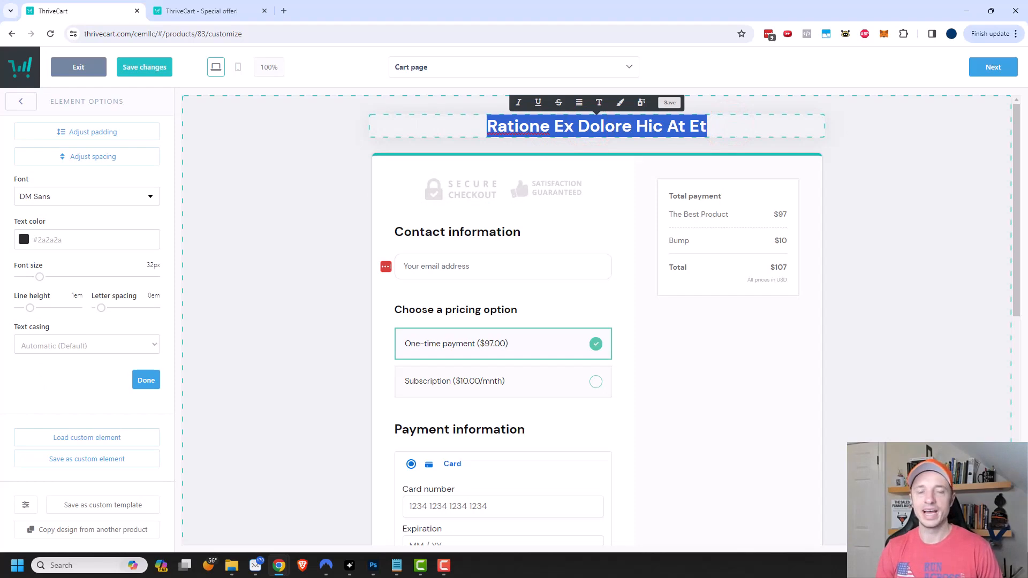
text(Buy my super awesome product!)
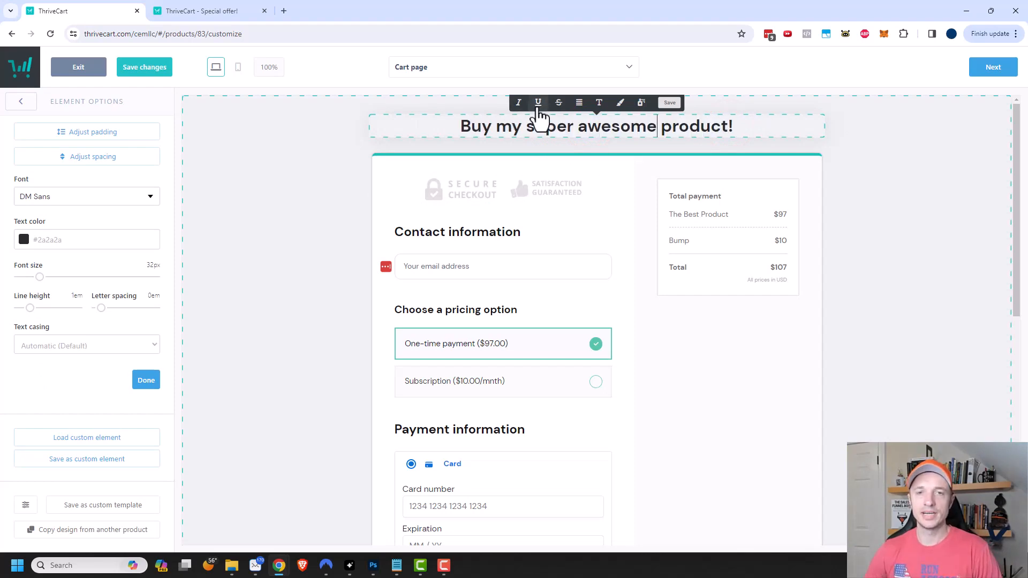
- Underline the word 'super' and colour it blue, keeping the DM Sans heading font
drag(528, 128, 573, 129)
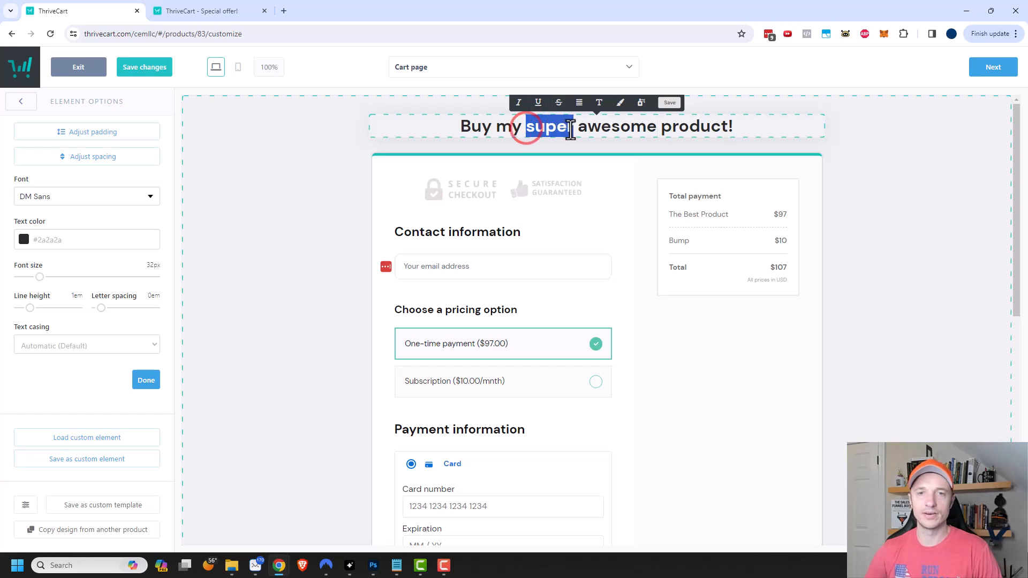
click(537, 102)
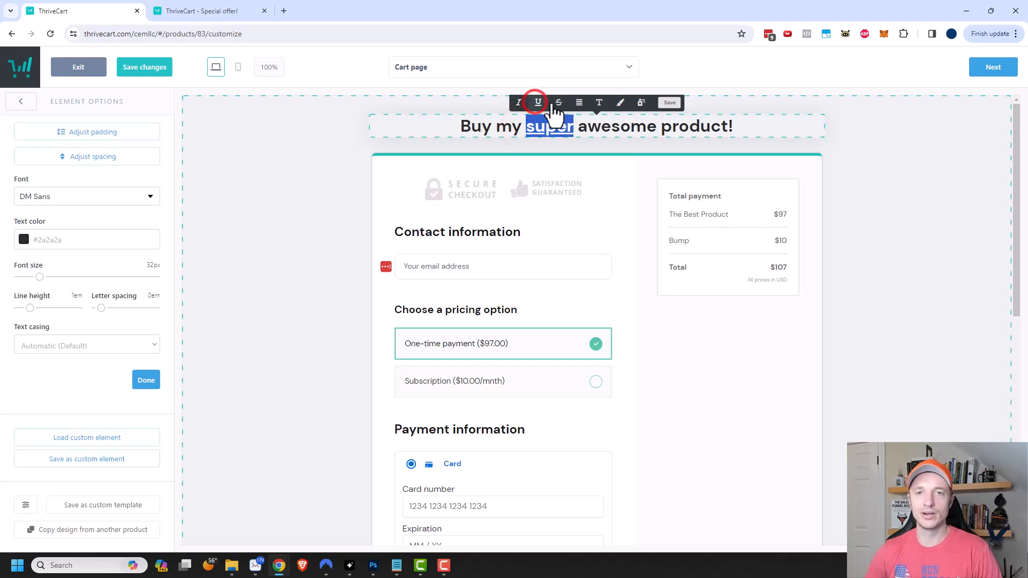
click(621, 104)
drag(757, 150, 798, 130)
click(880, 157)
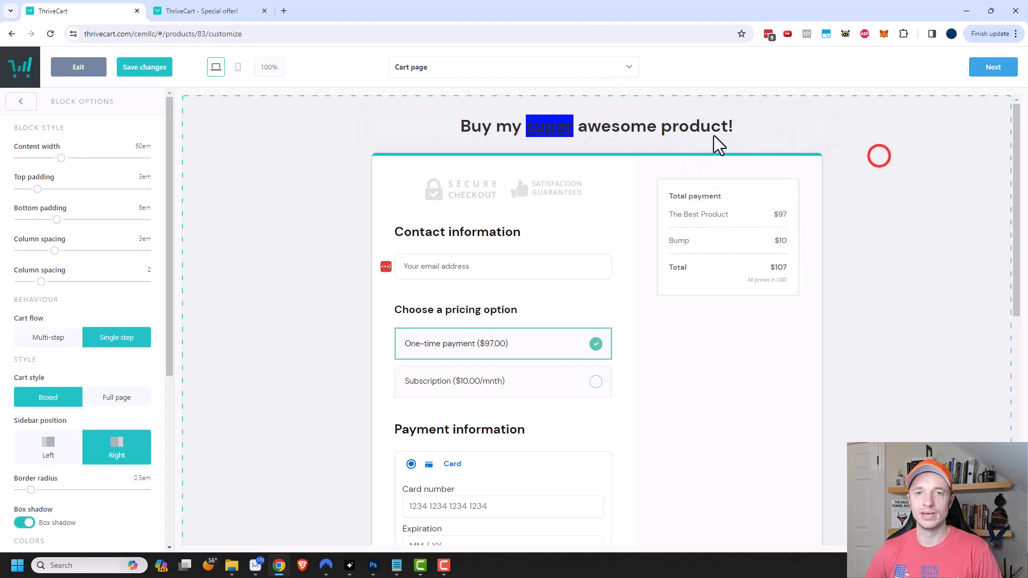
click(671, 137)
click(95, 196)
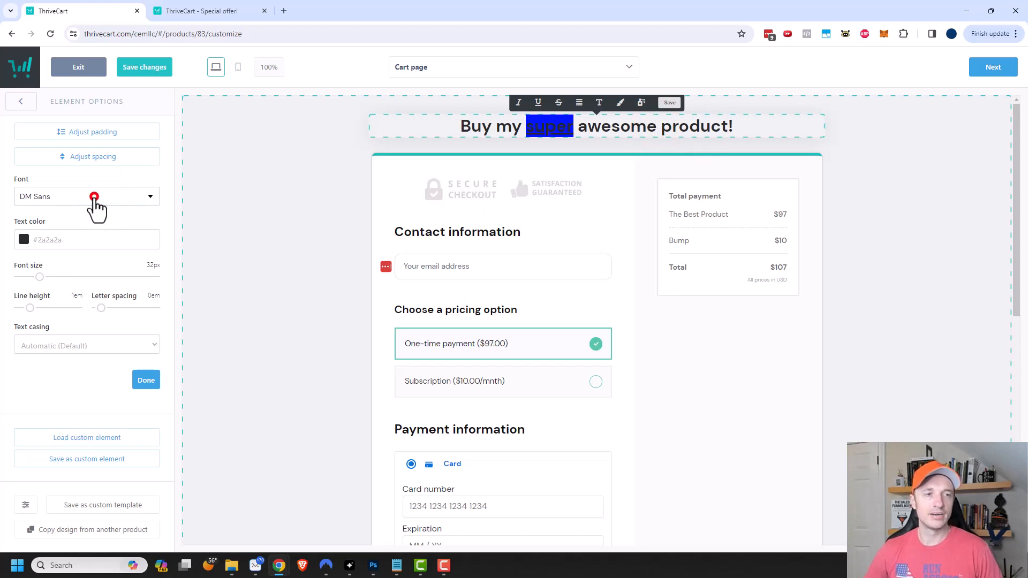
click(94, 197)
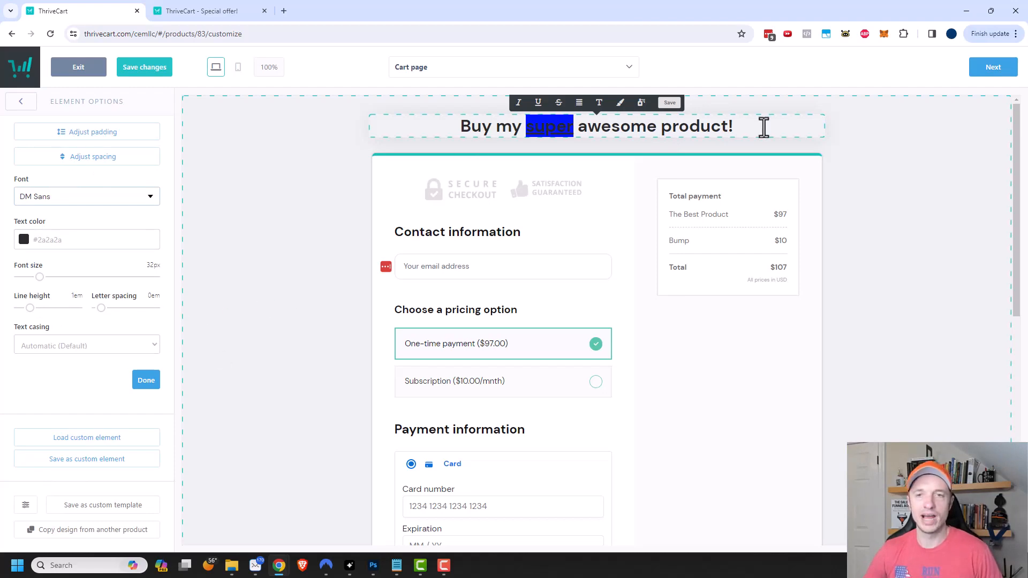
click(889, 164)
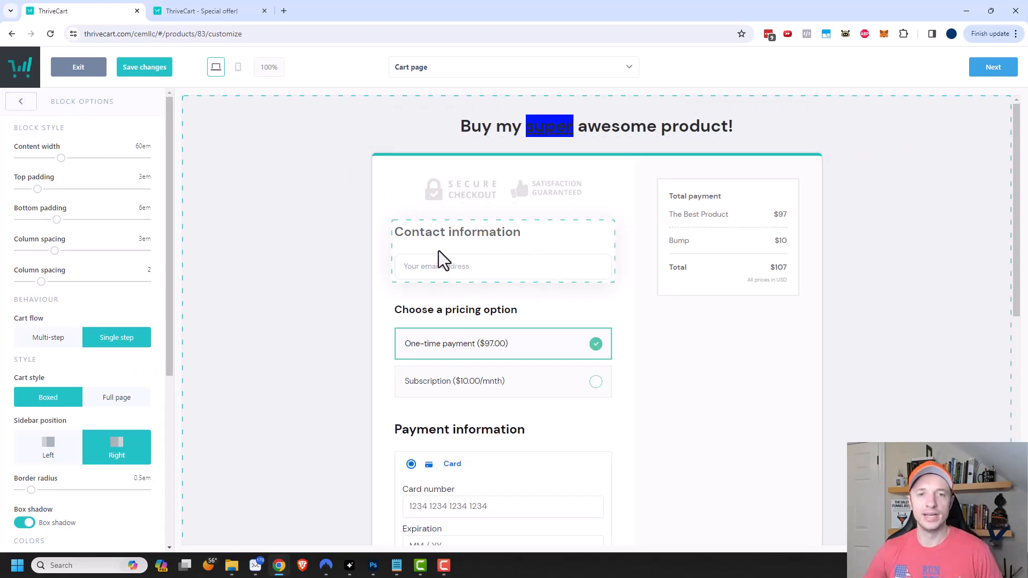
- Enable the customer name field in Contact information and place it before the email
click(524, 235)
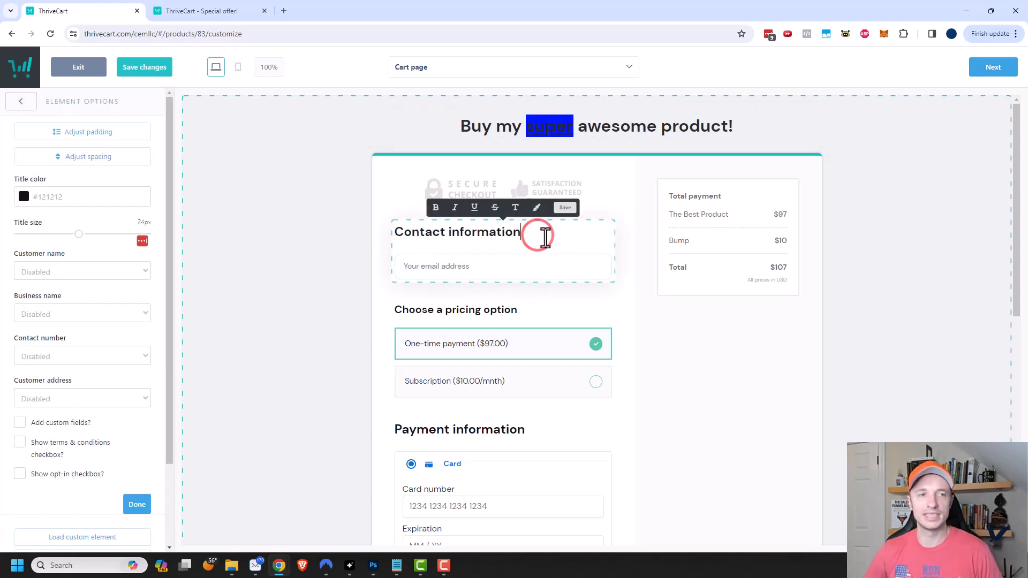
click(574, 260)
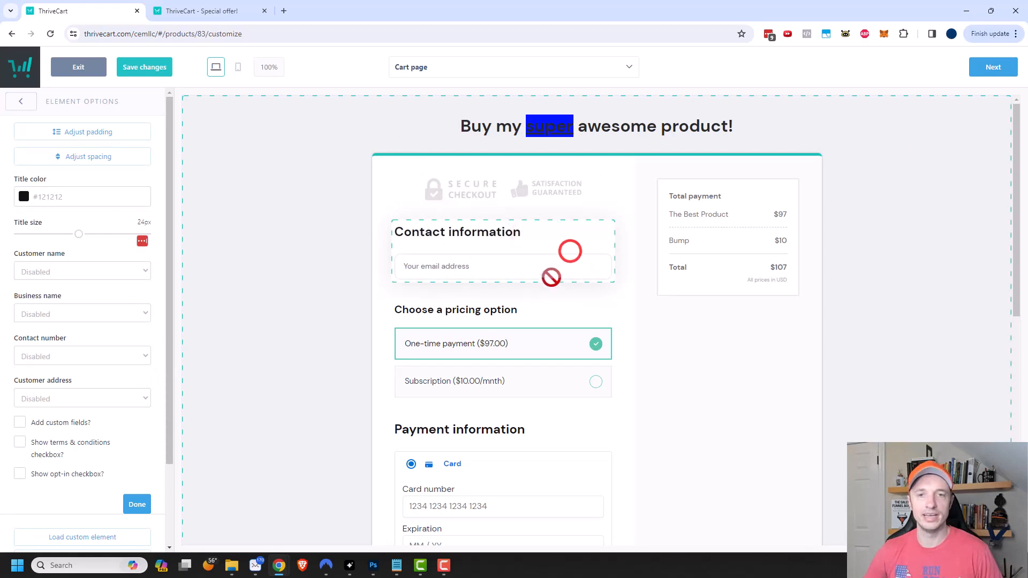
click(78, 272)
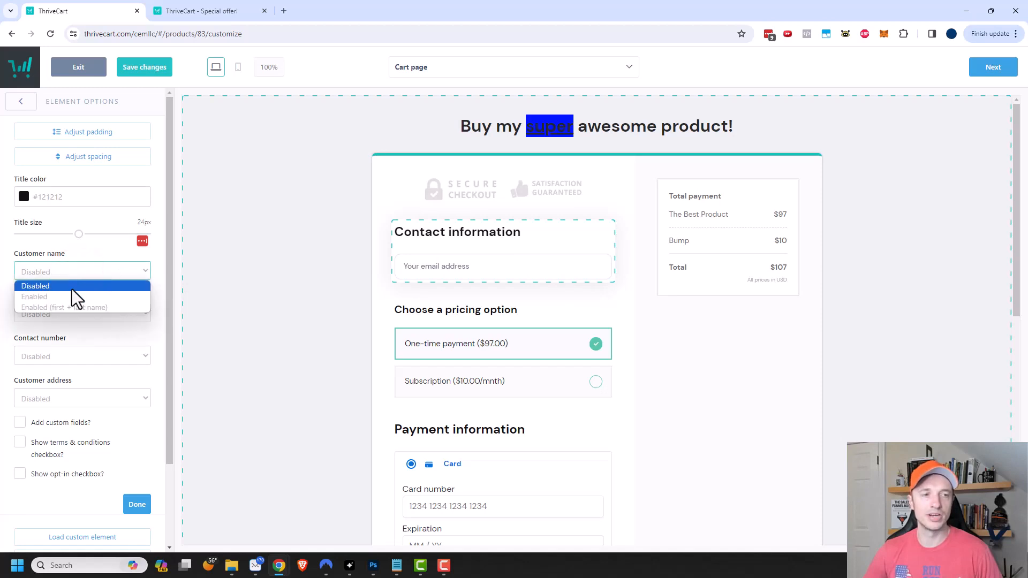
click(53, 299)
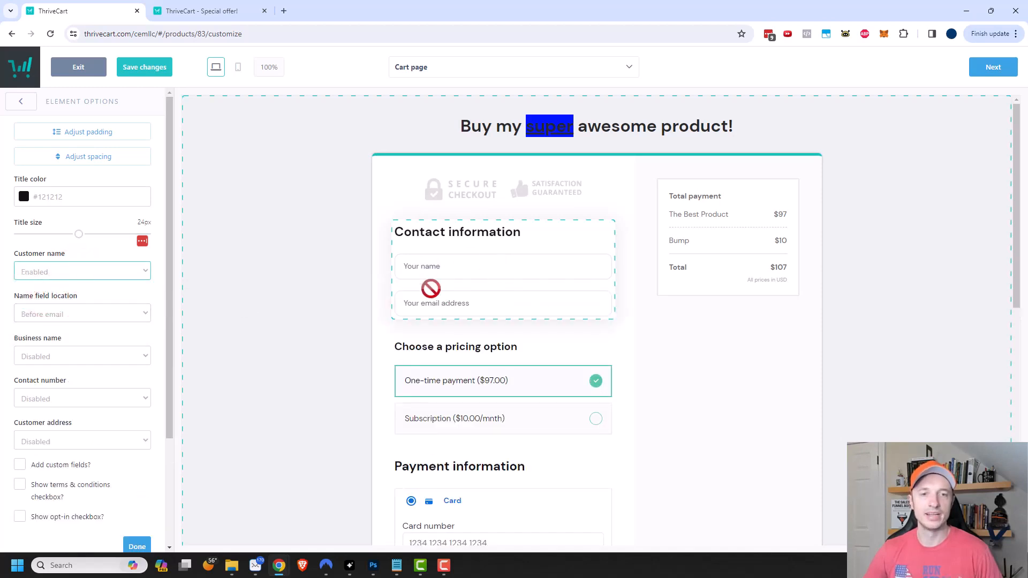
click(85, 313)
click(75, 339)
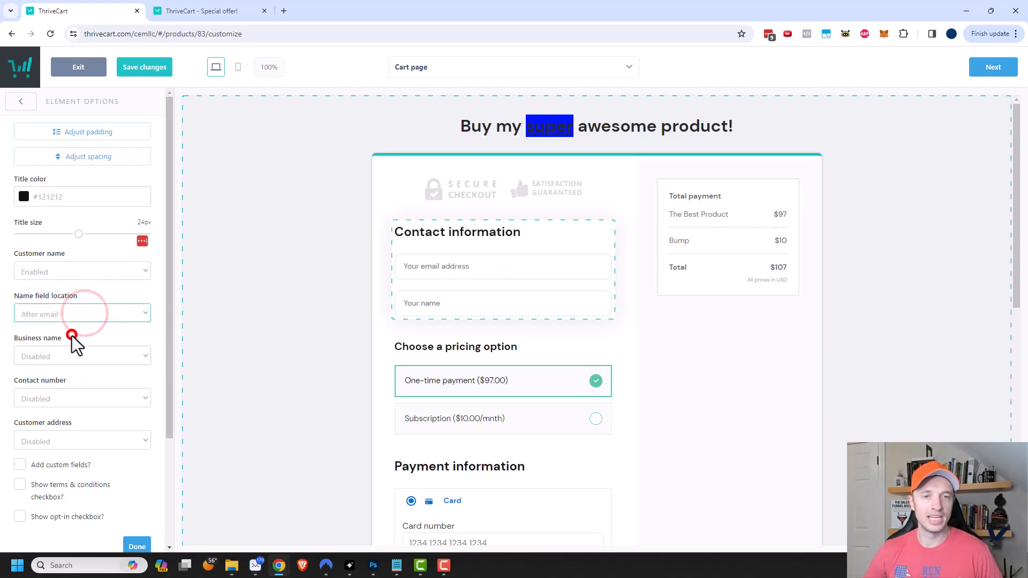
click(86, 313)
click(87, 327)
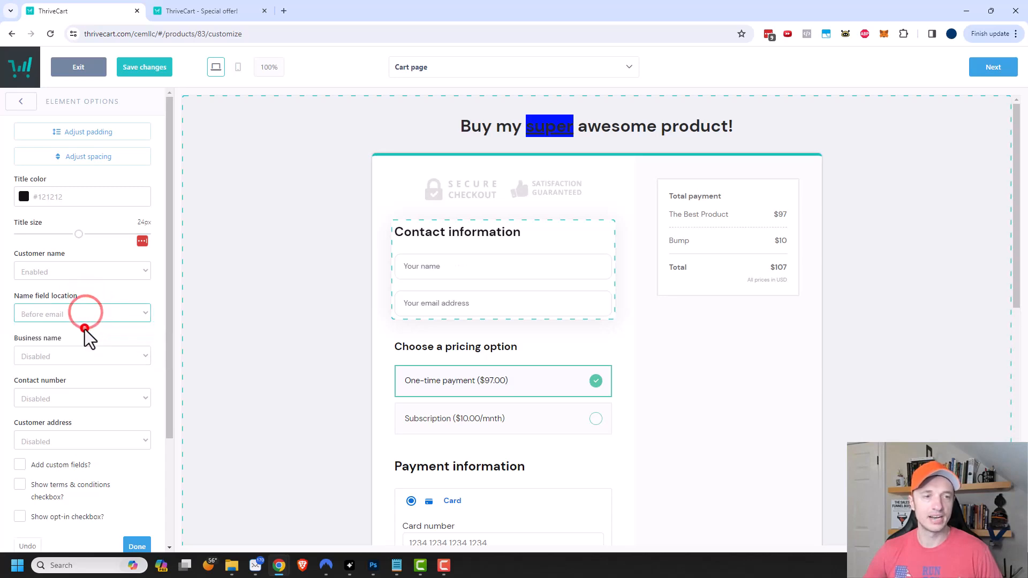
- Add an optional business name, a country-only customer address and a custom field
click(92, 355)
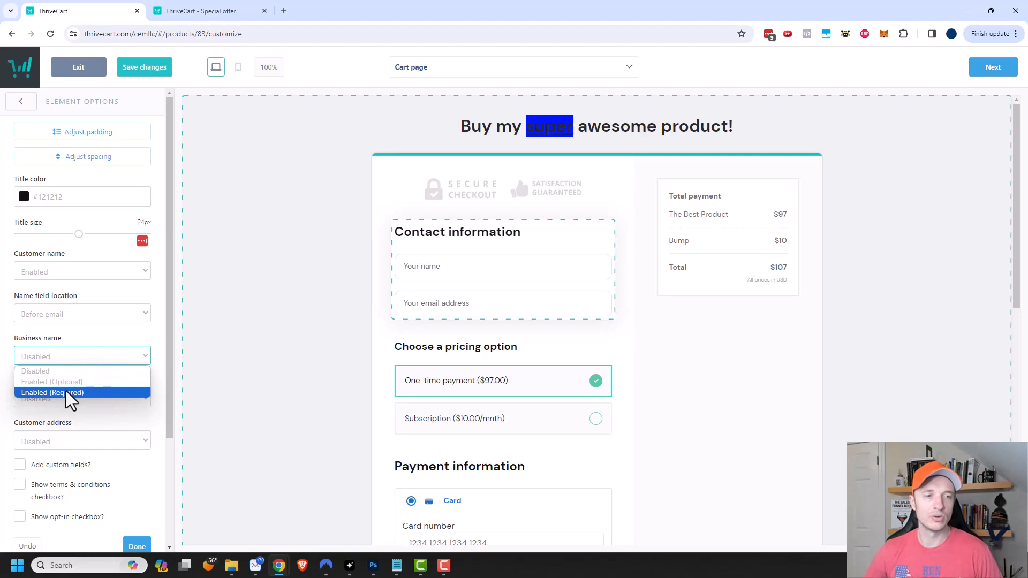
click(80, 382)
scroll(96, 396, down, 3)
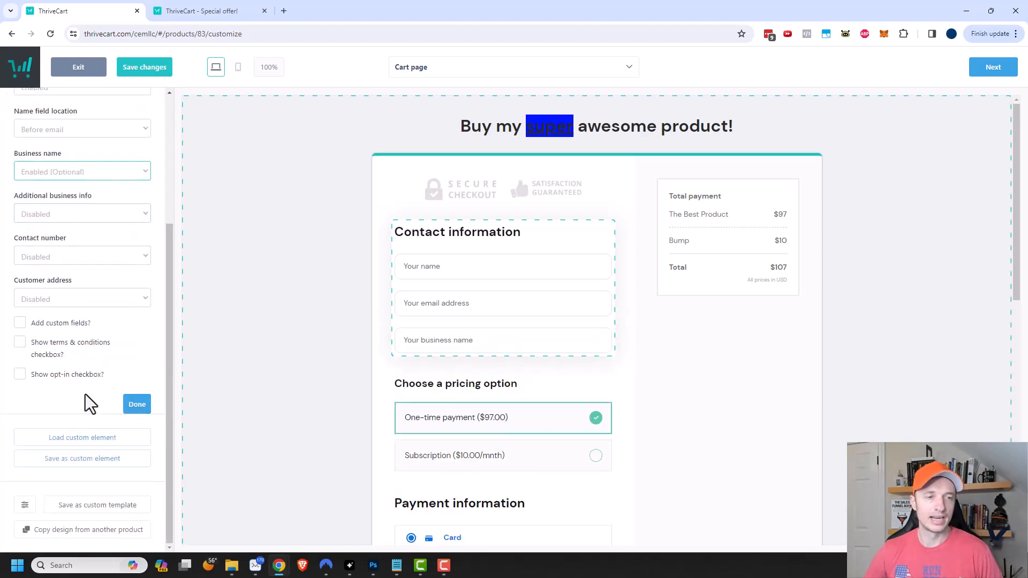
click(76, 301)
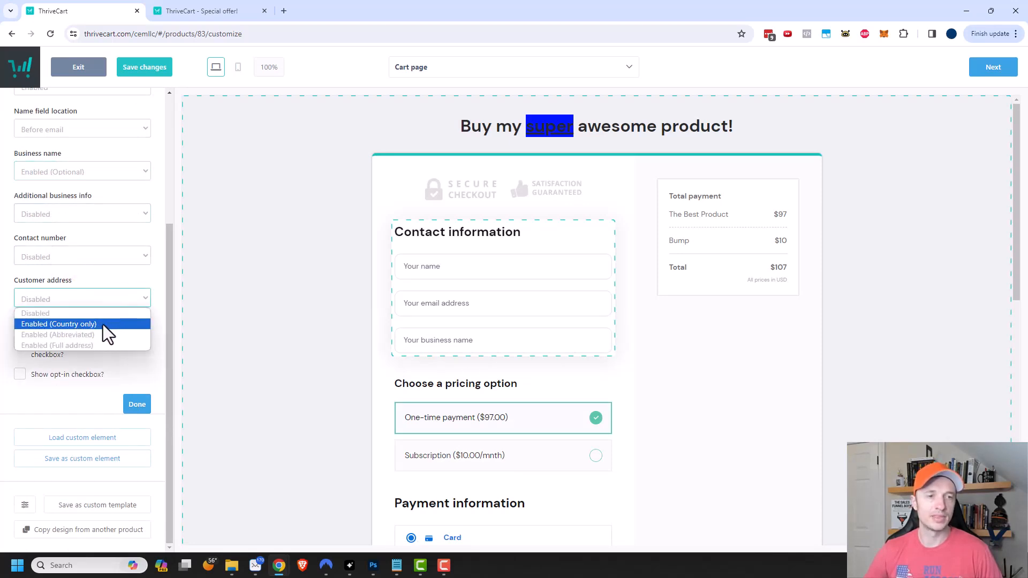
click(103, 324)
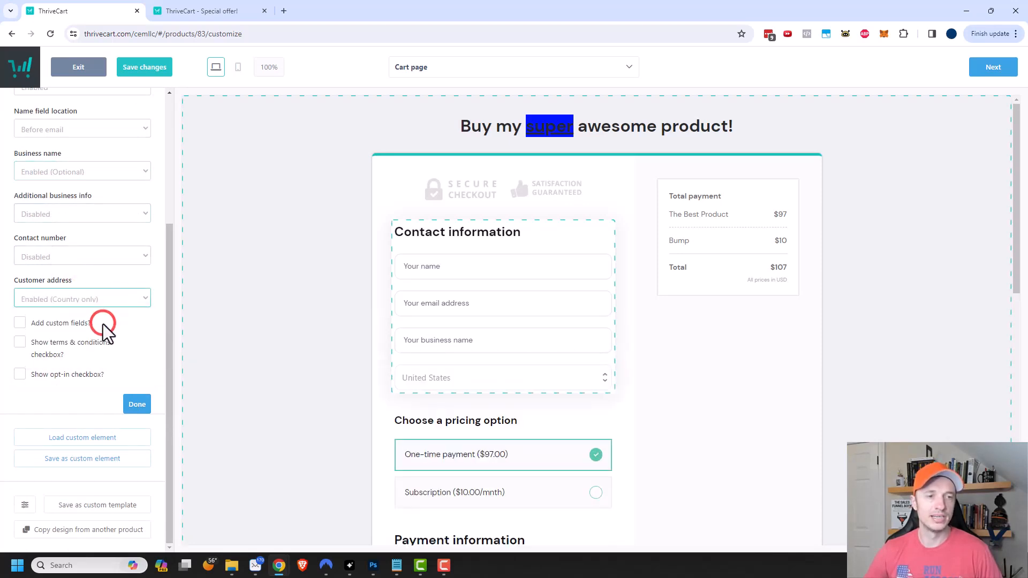
click(20, 324)
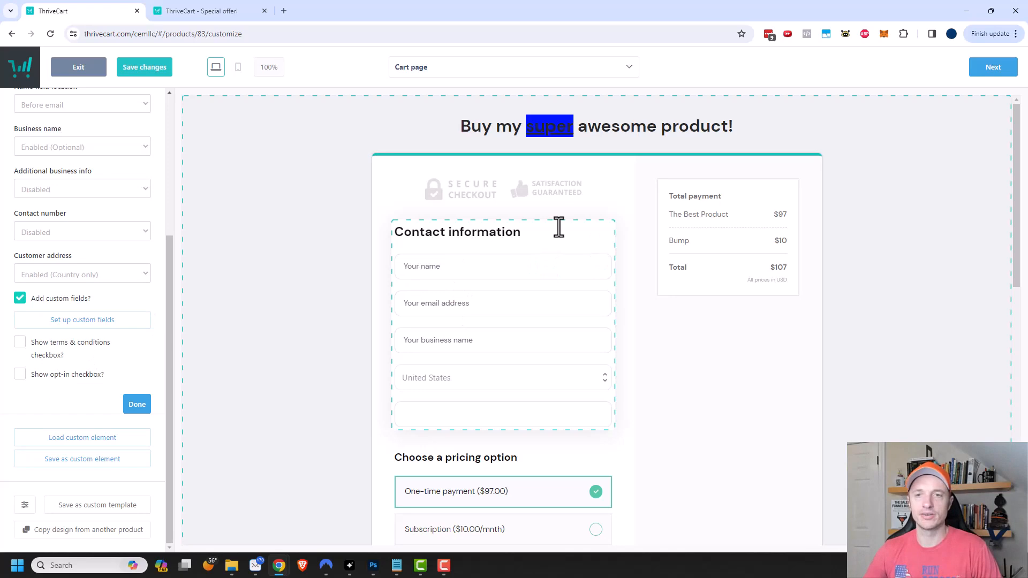
click(745, 206)
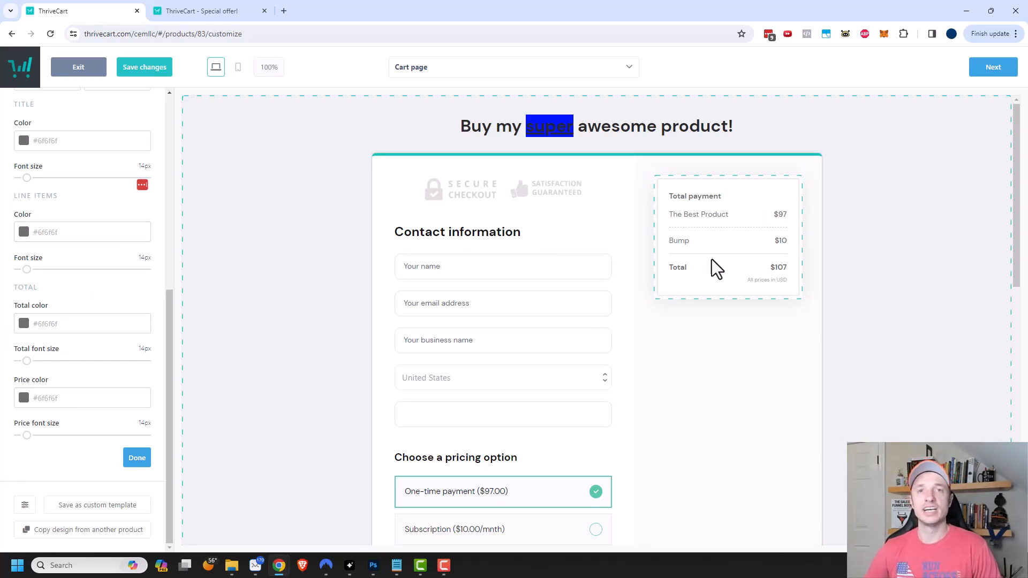
- Set the Payment information layout to Tabs for Card, Afterpay and Affirm
scroll(627, 316, down, 6)
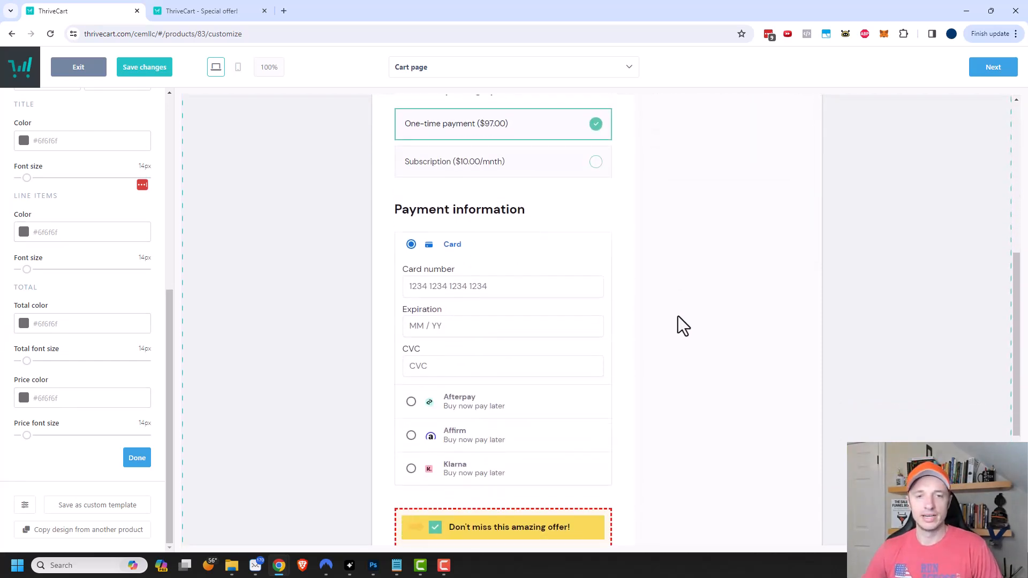
click(547, 212)
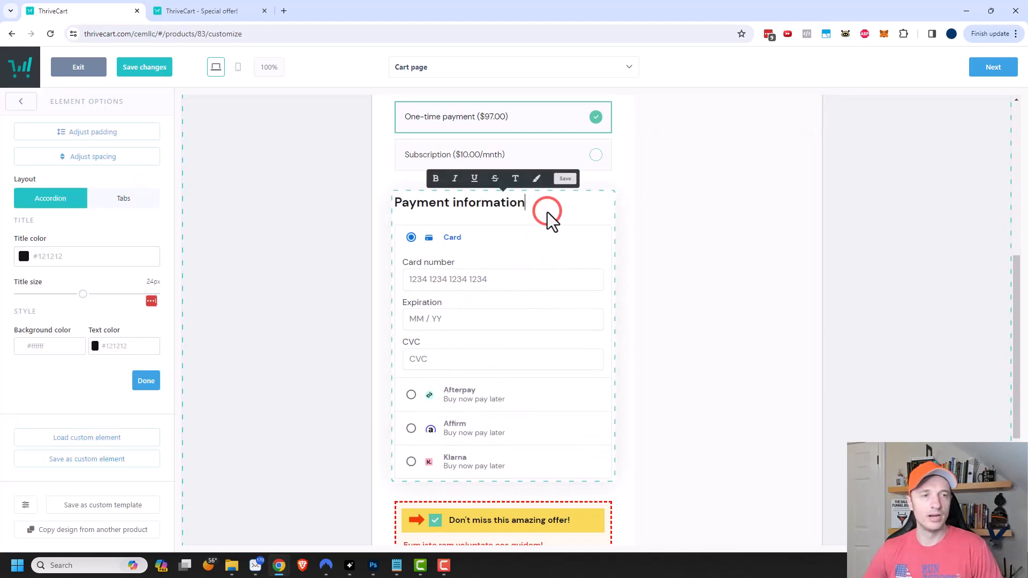
click(122, 201)
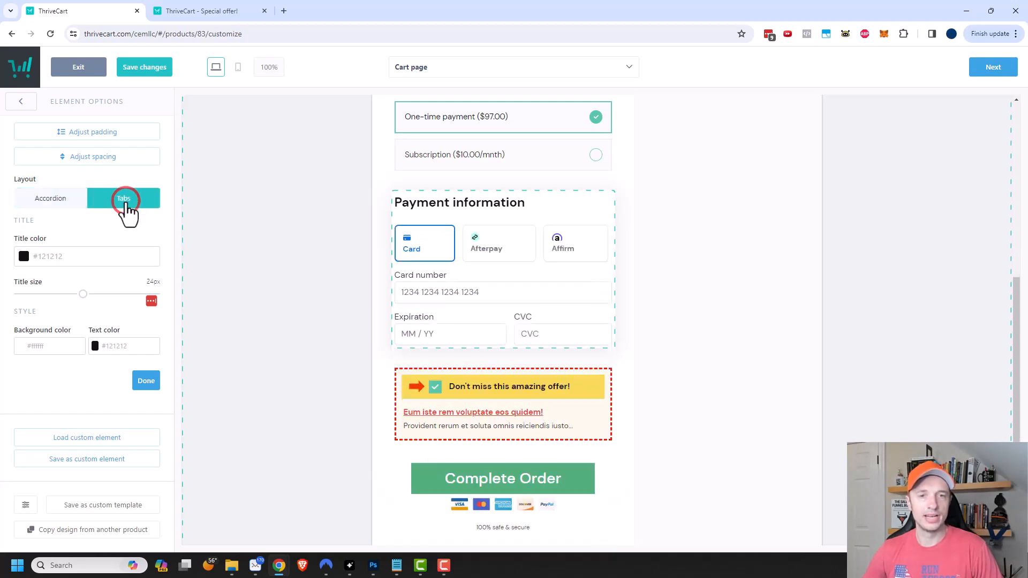
click(68, 200)
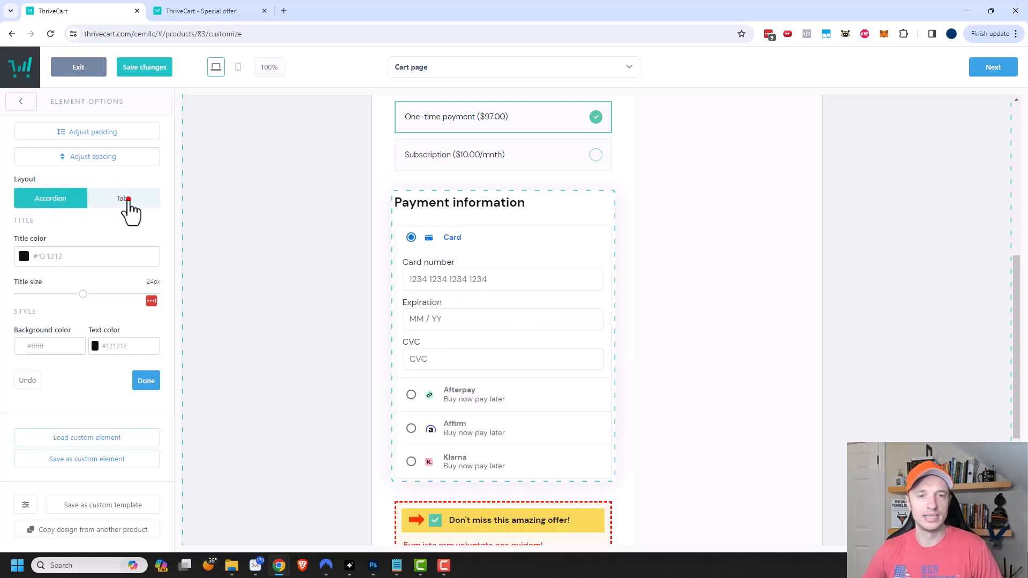
click(127, 201)
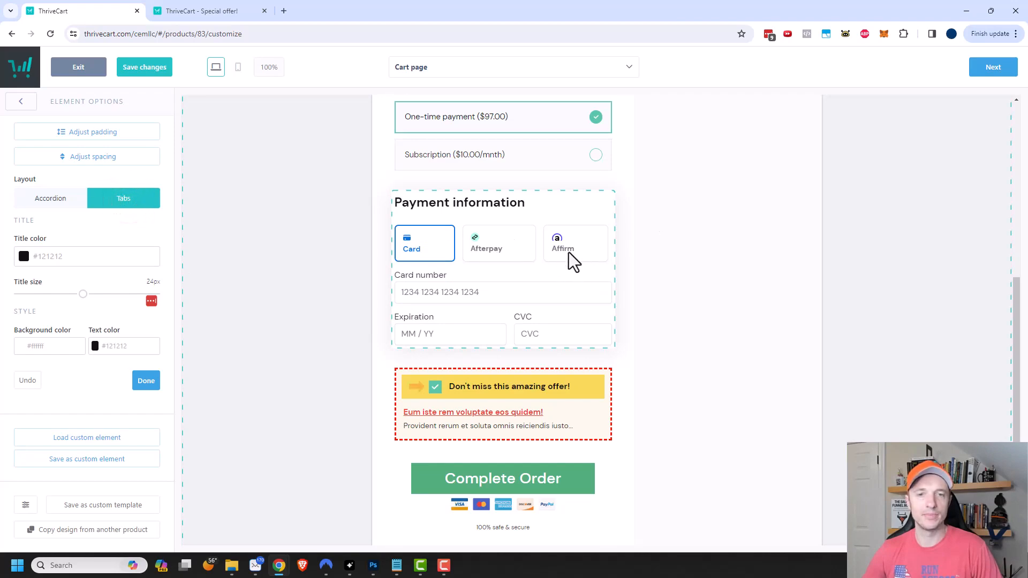
- Try dotted and solid borders on the bump offer box, leaving it dashed
click(613, 403)
click(599, 403)
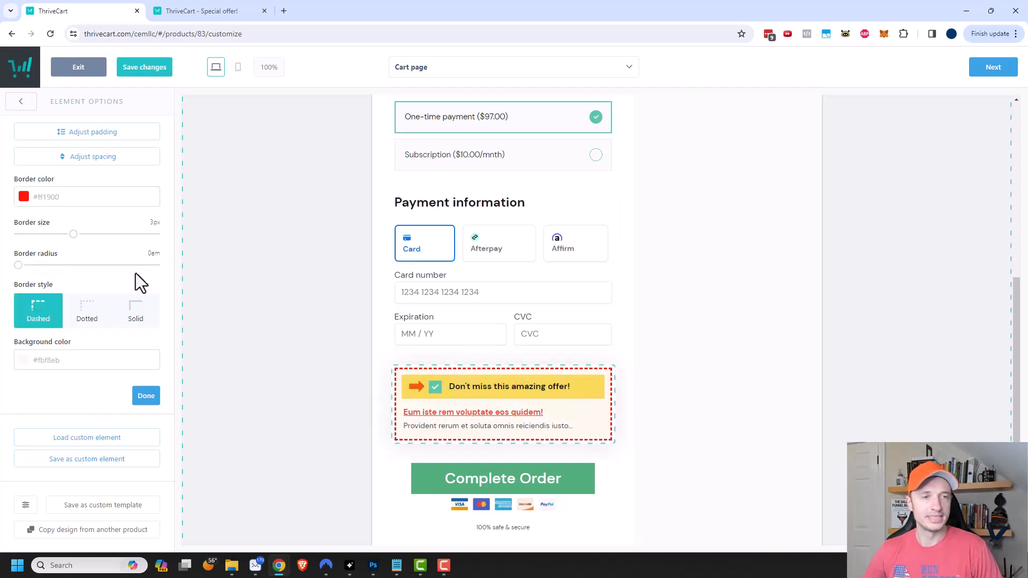
click(87, 311)
click(150, 312)
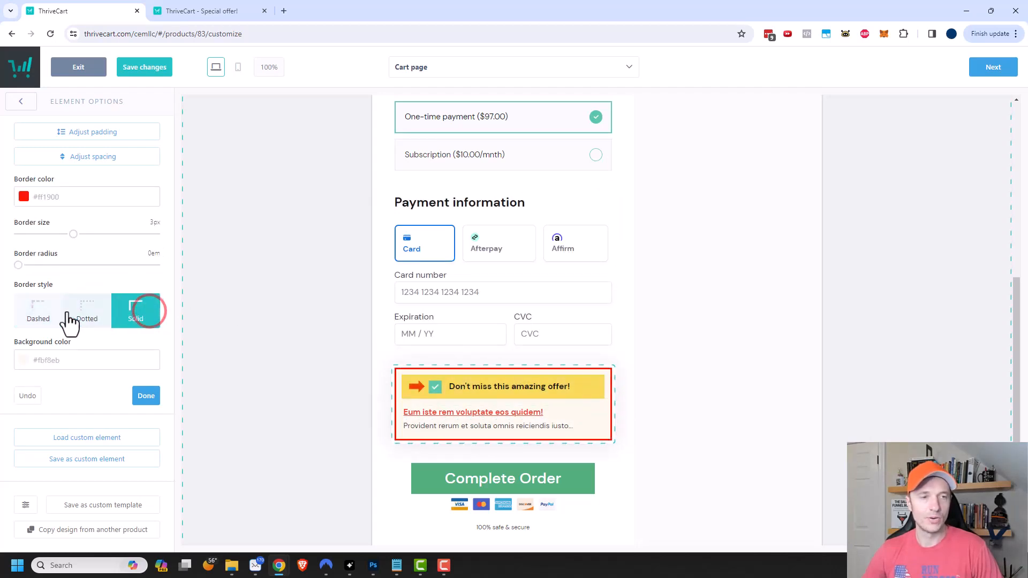
click(38, 311)
scroll(769, 365, down, 2)
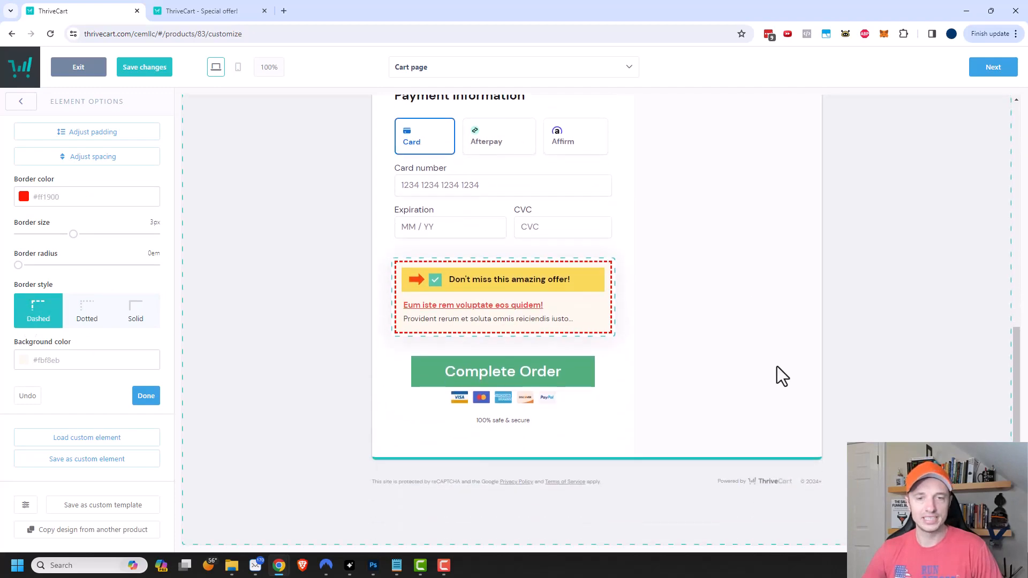
scroll(776, 373, up, 6)
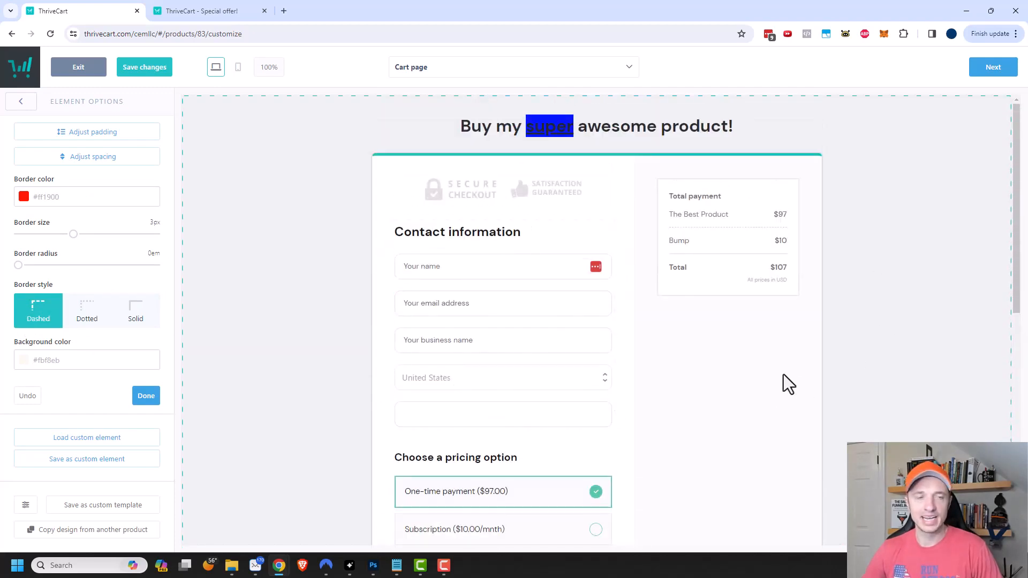
- Add the three-column Features block above the checkout headline
click(20, 102)
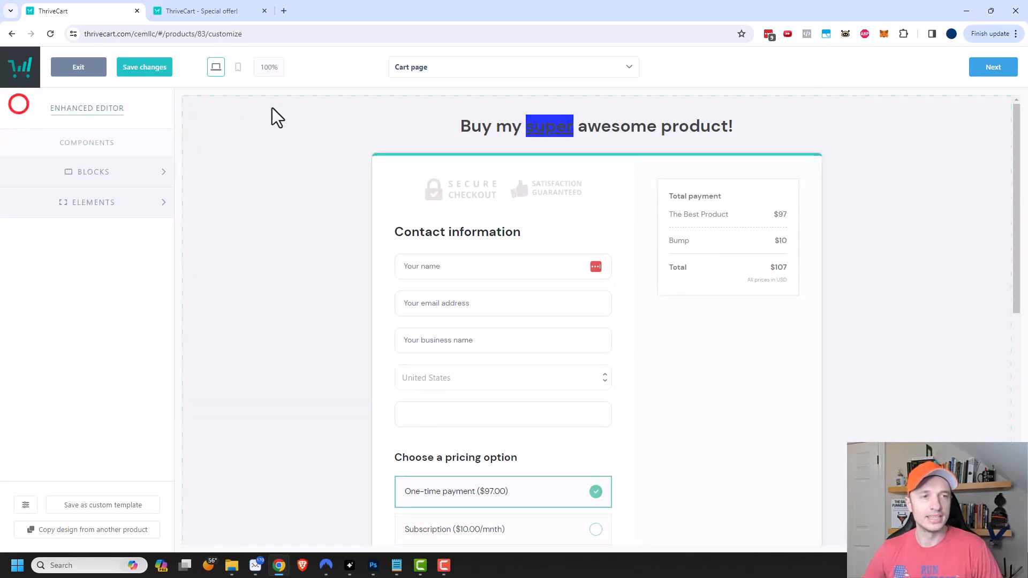
click(123, 170)
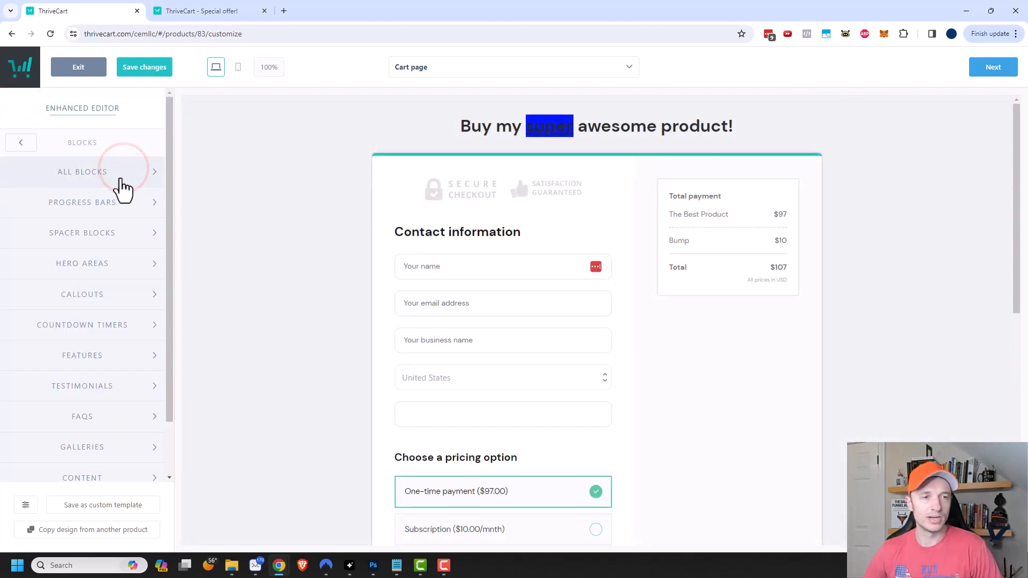
click(101, 356)
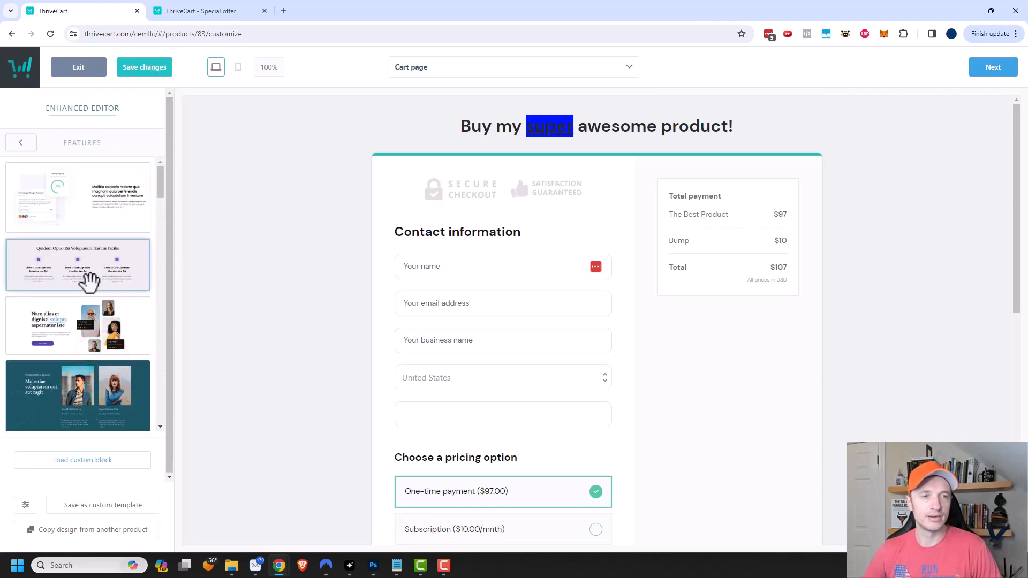
drag(66, 280, 636, 174)
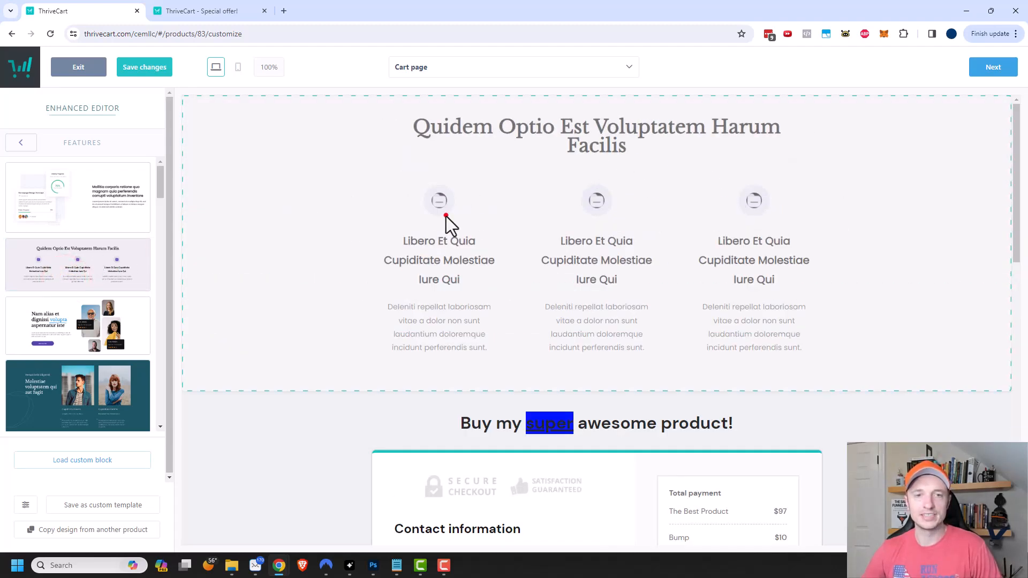
click(446, 217)
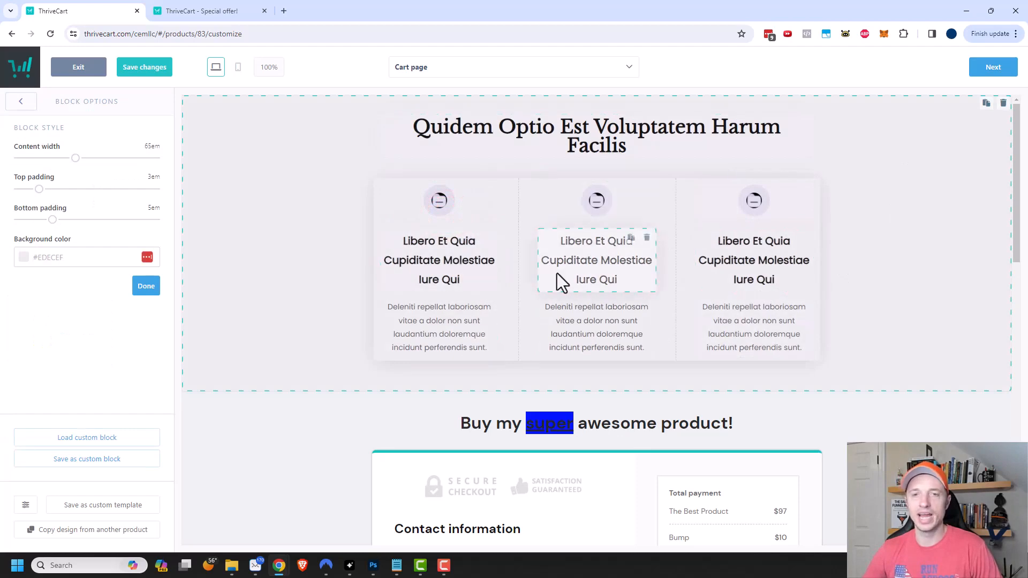
- Replace the first feature card's icon with the book image from the library
click(432, 210)
click(429, 212)
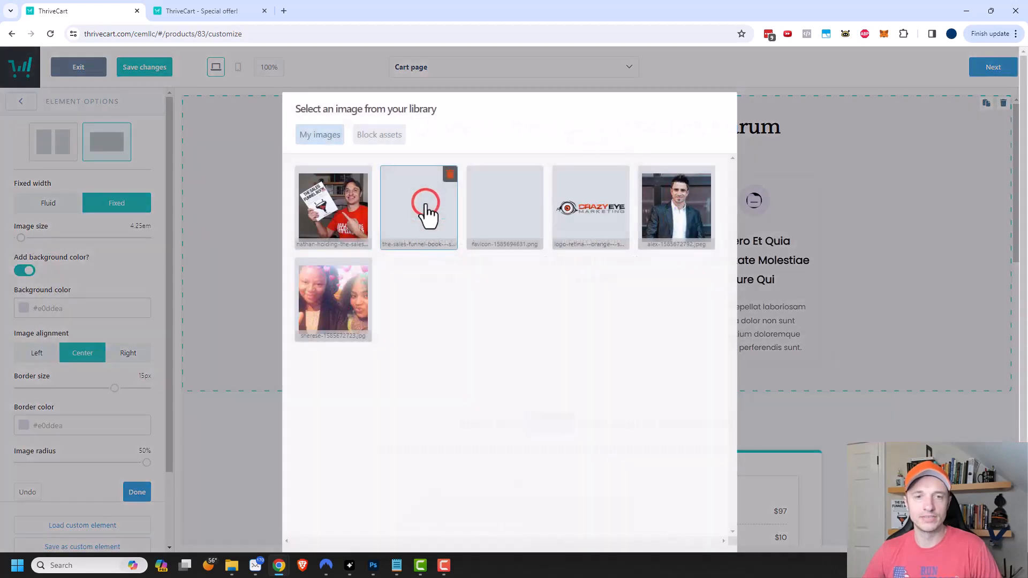
click(427, 214)
- Delete the first feature card's heading
click(442, 241)
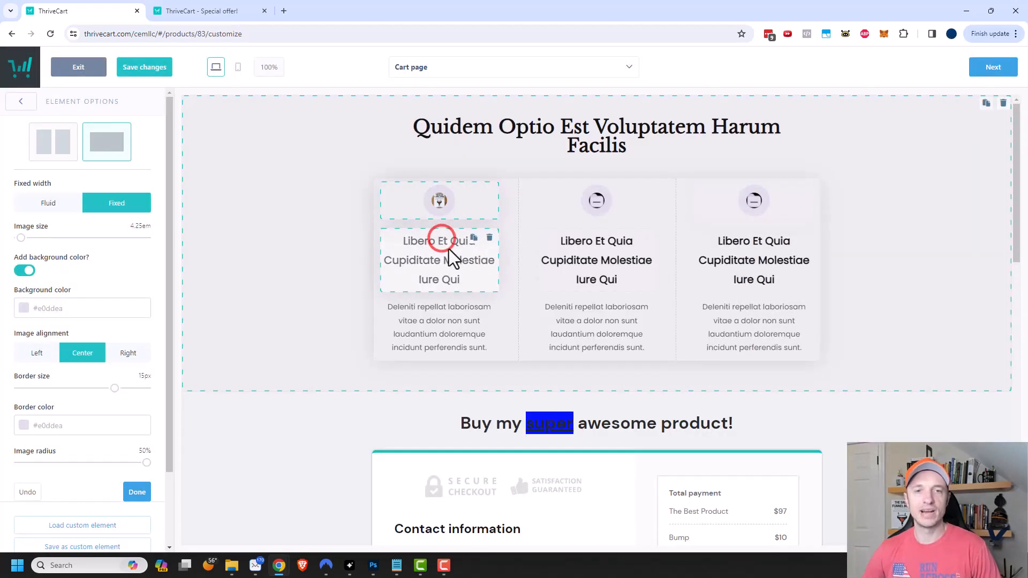
click(449, 261)
click(464, 288)
click(374, 271)
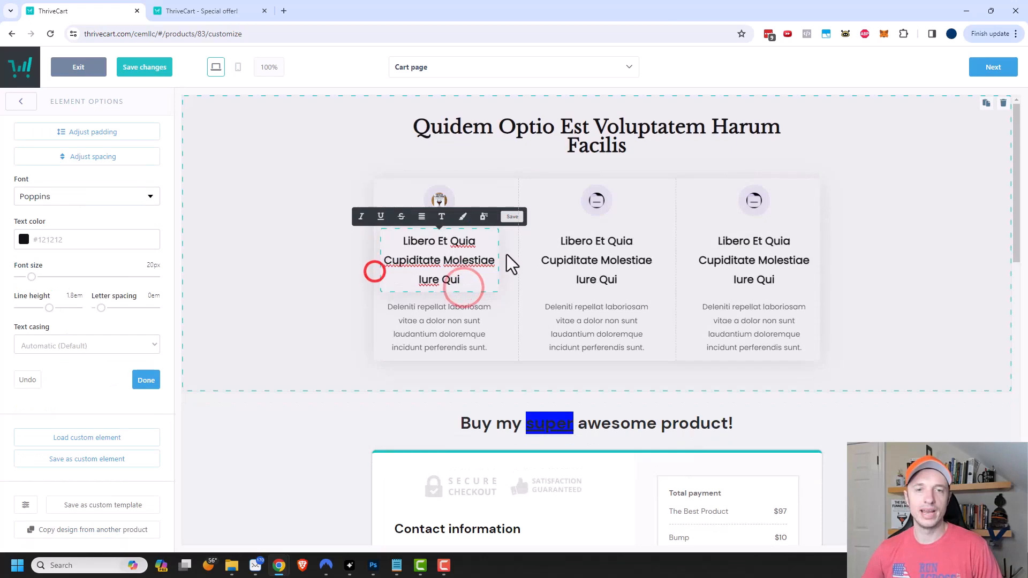
click(506, 276)
click(492, 230)
click(492, 238)
click(327, 279)
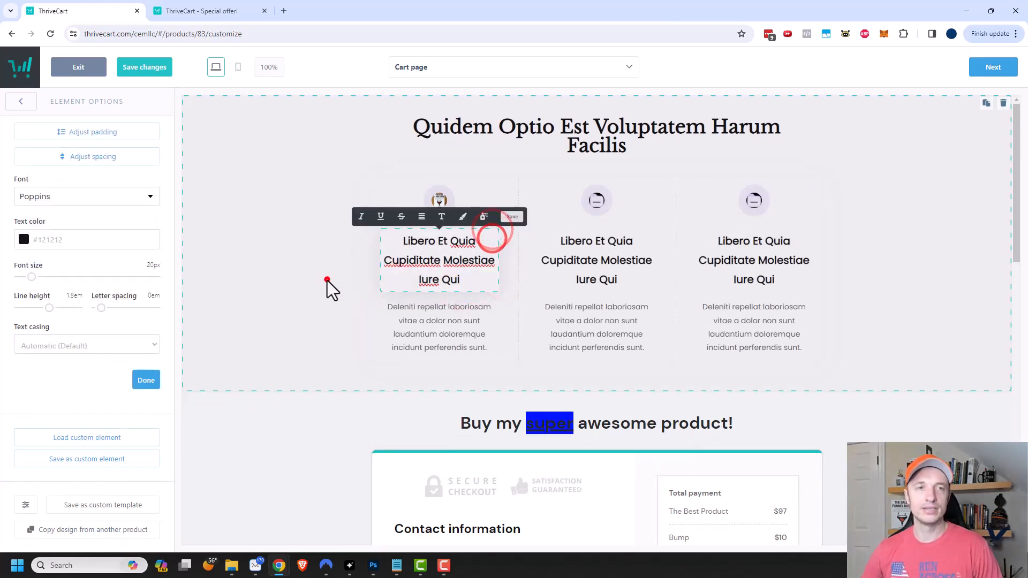
click(605, 166)
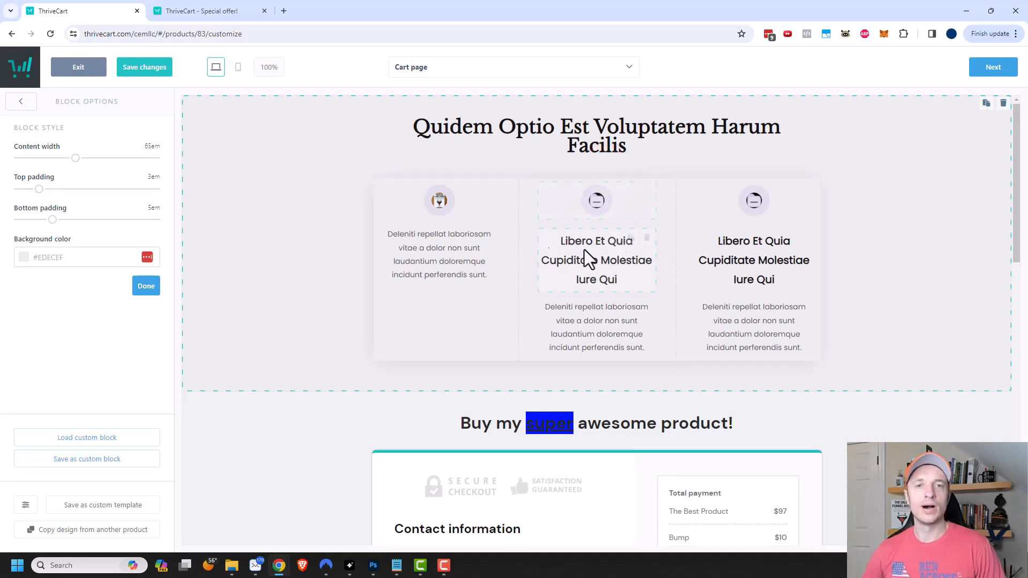
click(501, 67)
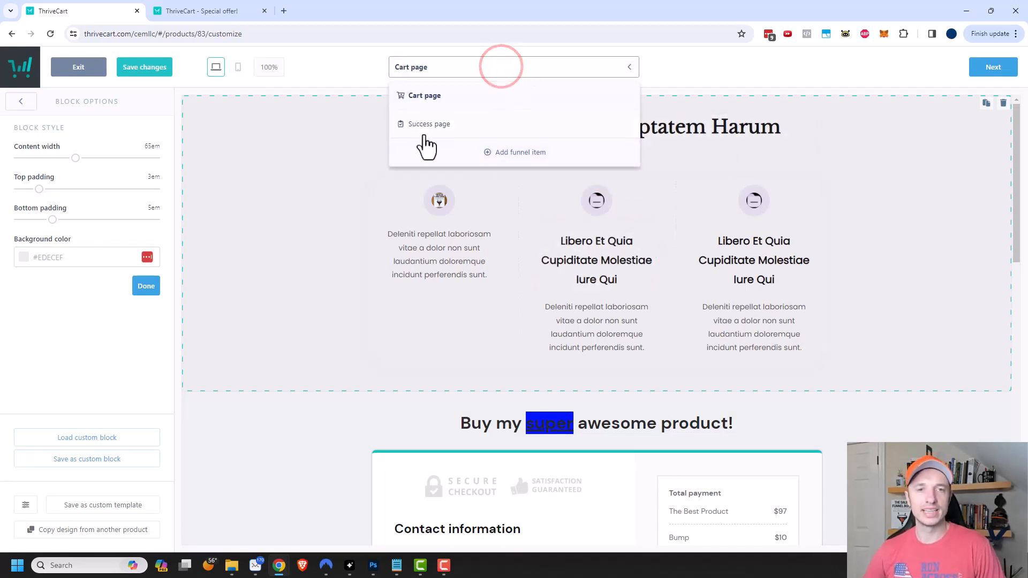
- Review the Success page, then complete and close the checkout editor
click(289, 190)
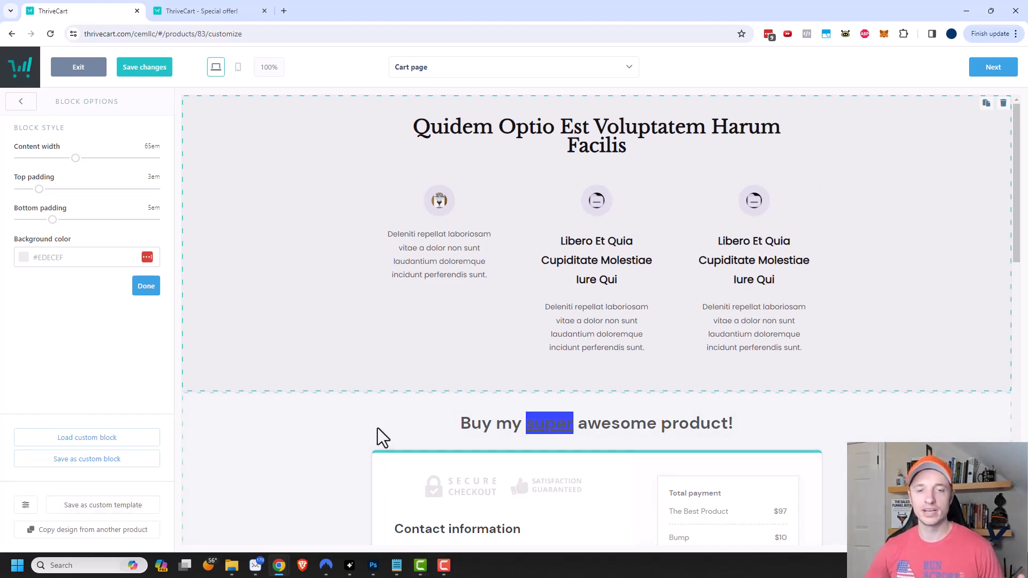
scroll(489, 471, down, 3)
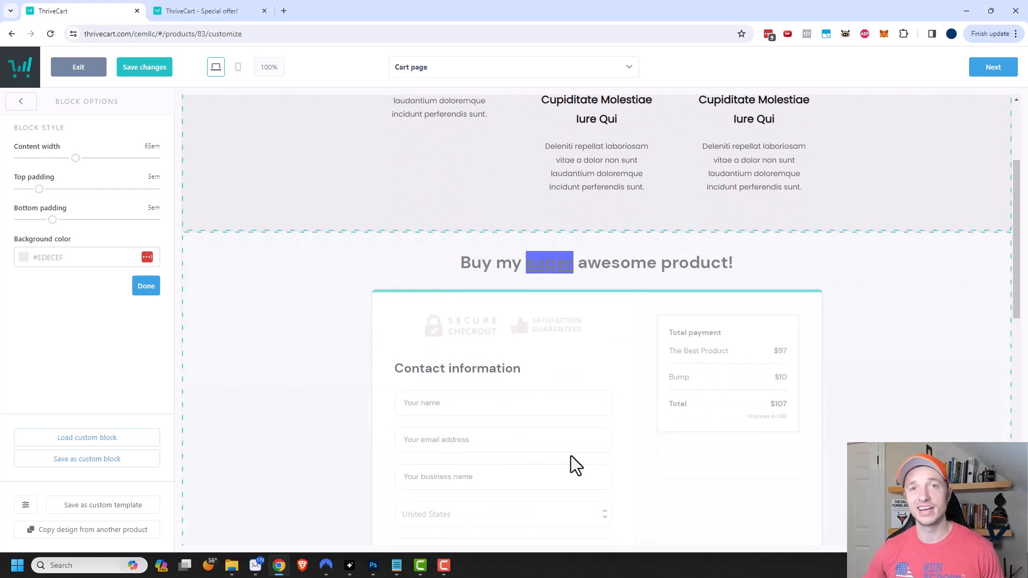
scroll(577, 465, up, 3)
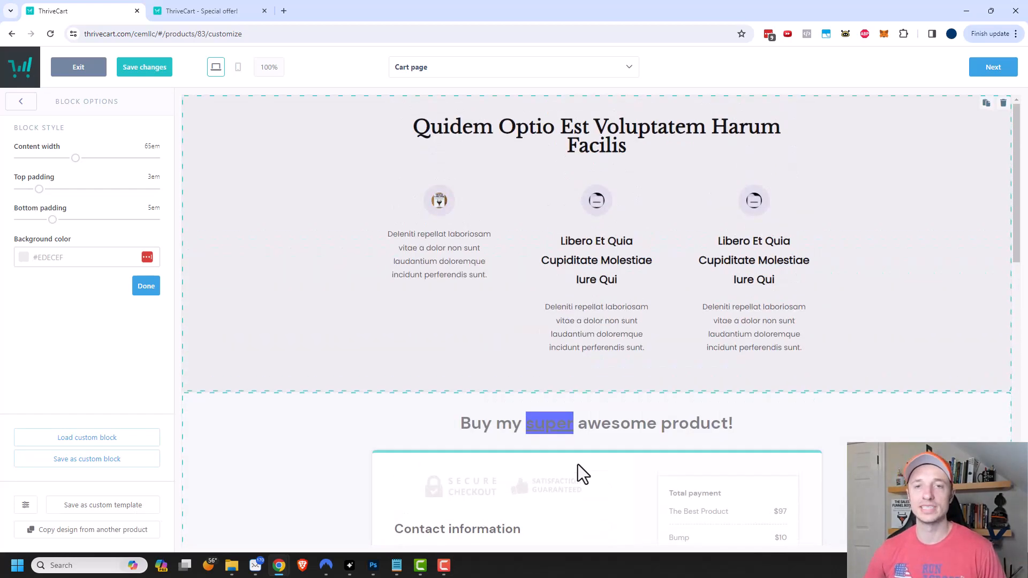
click(516, 67)
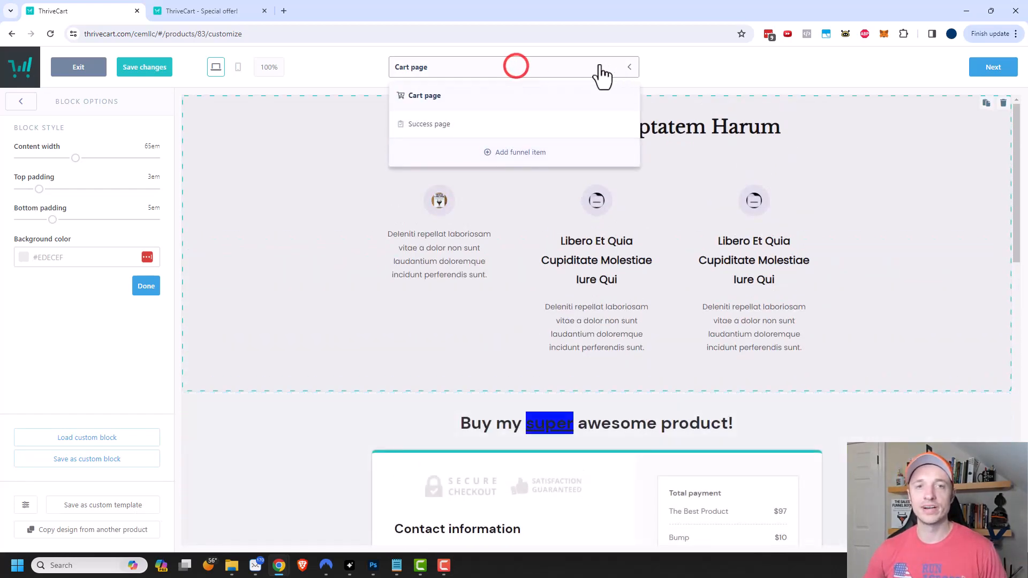
click(444, 131)
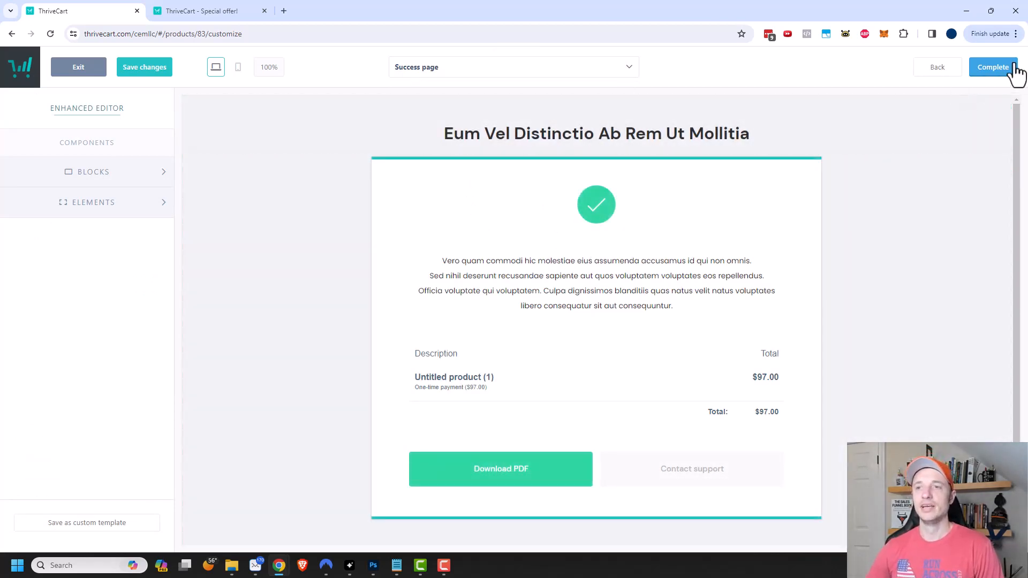
click(997, 70)
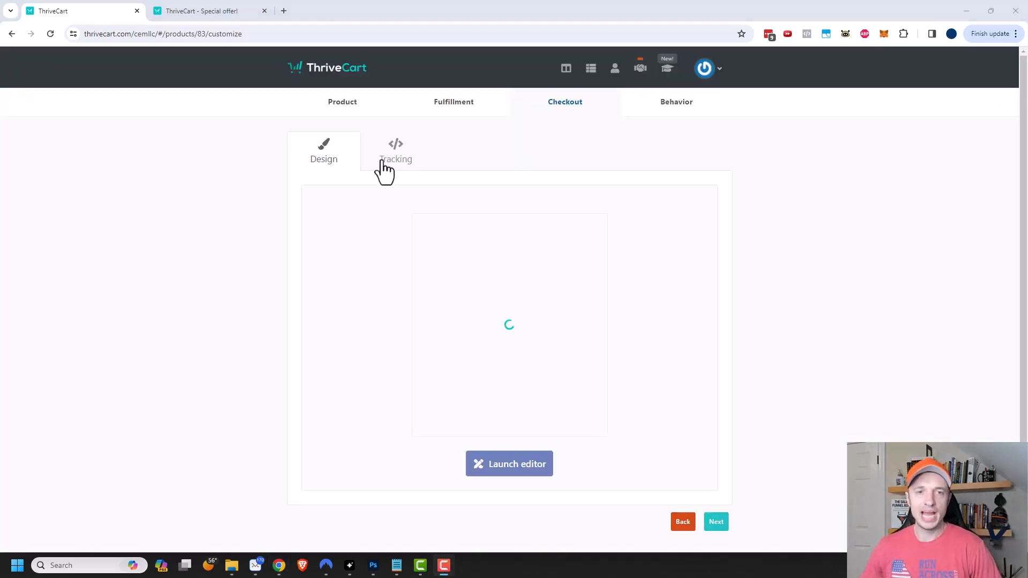
- Show Checkout Tracking and tick Facebook Pixel and Google Analytics to preview their settings
click(392, 159)
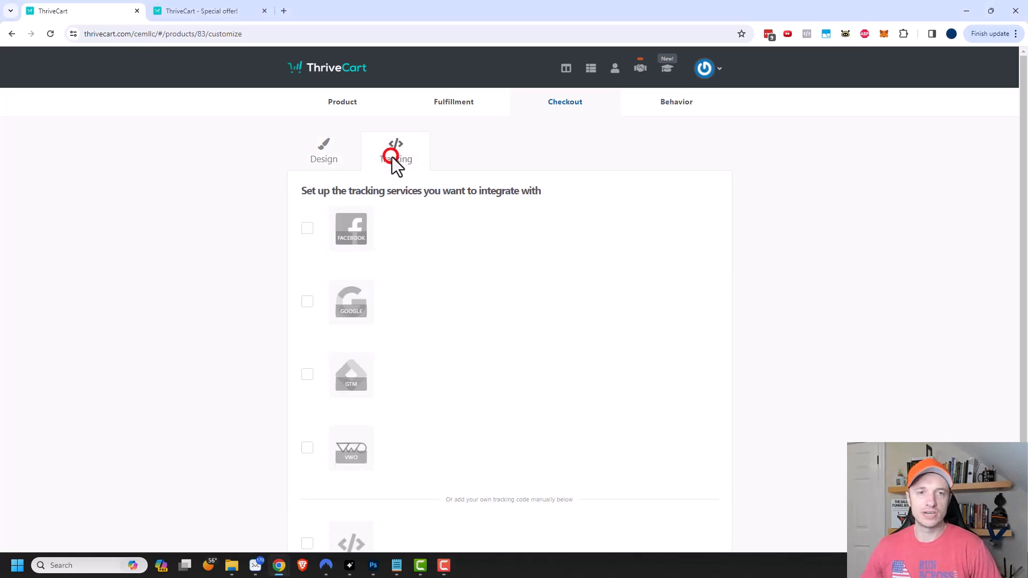
click(307, 230)
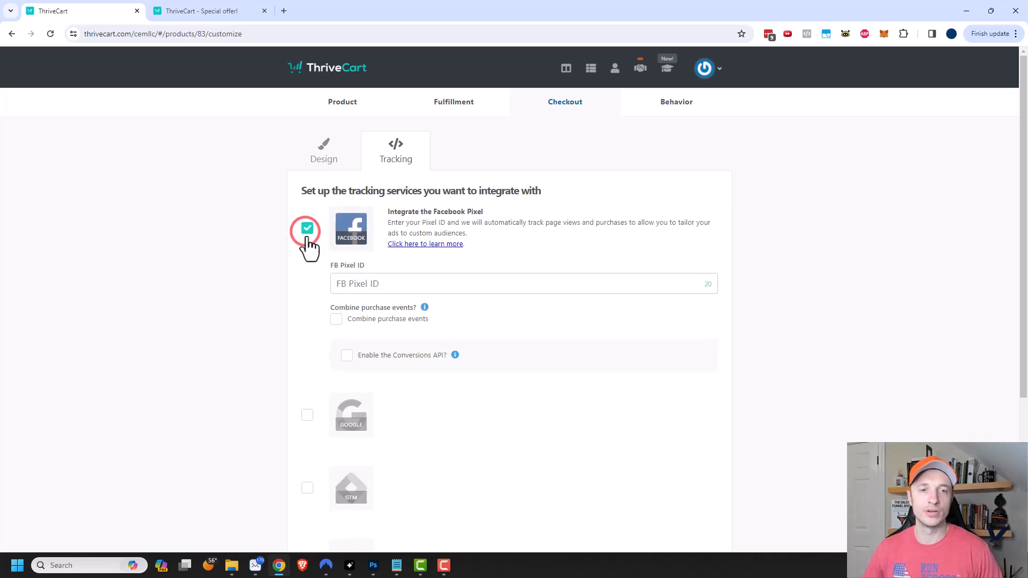
scroll(399, 325, down, 2)
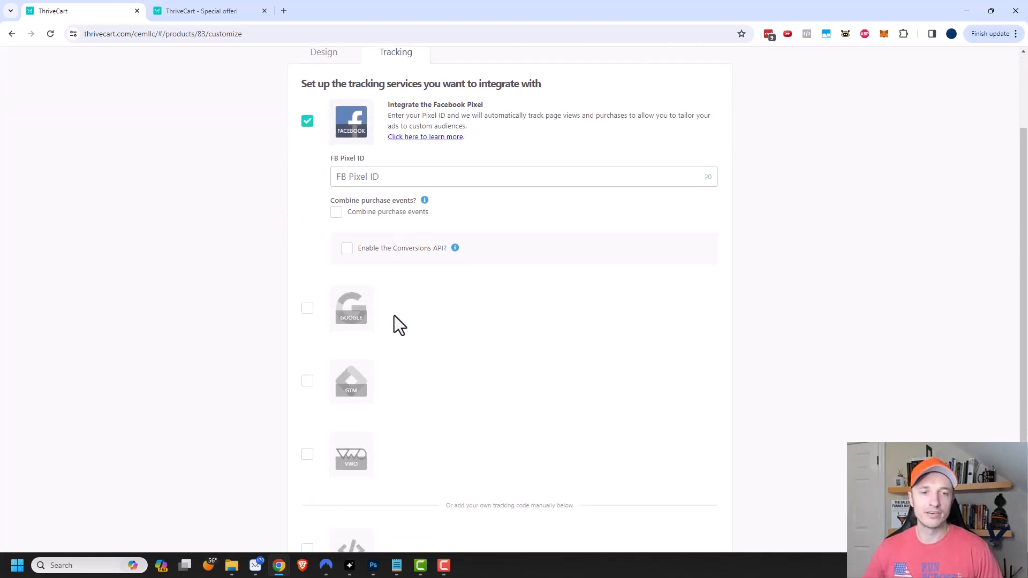
click(307, 309)
- Untick Google Analytics and Facebook Pixel, leaving all tracking services switched off
scroll(377, 257, down, 2)
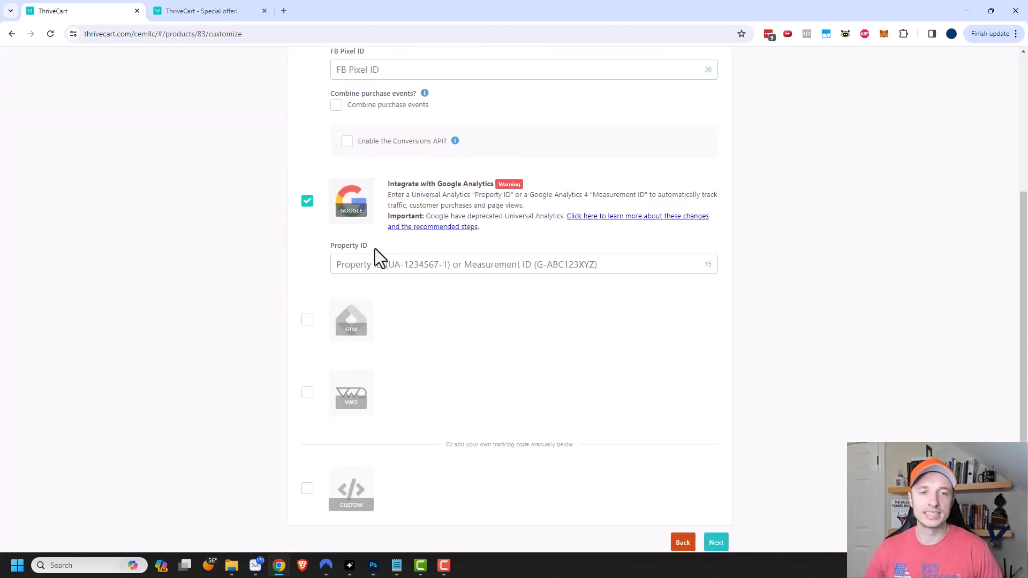
scroll(374, 248, down, 1)
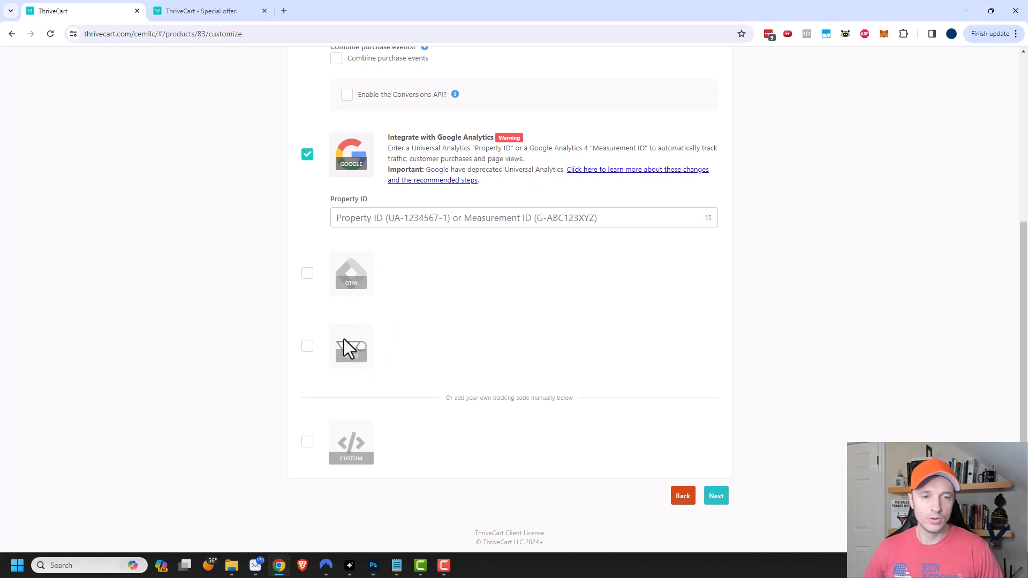
scroll(366, 440, up, 3)
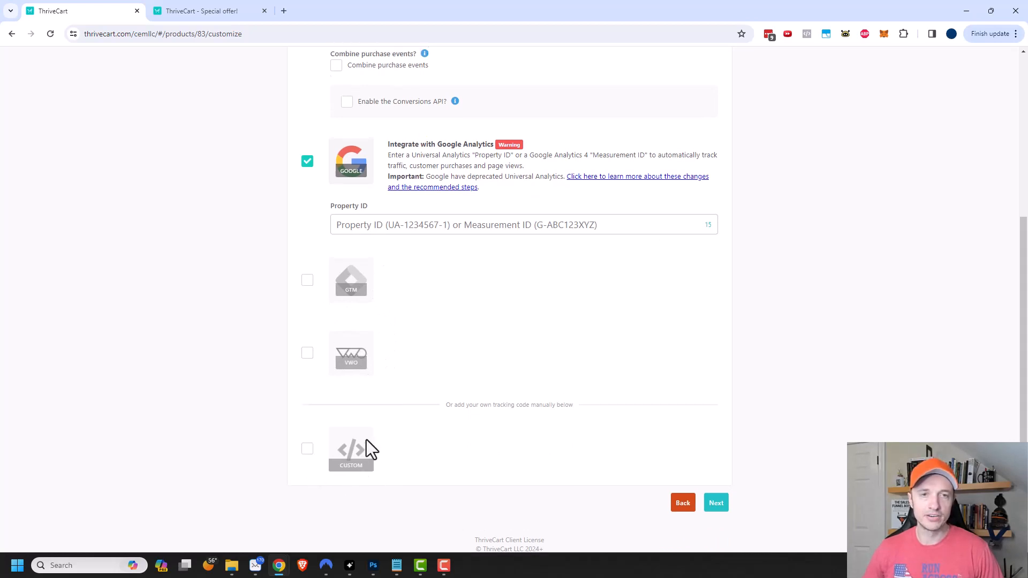
scroll(401, 422, down, 3)
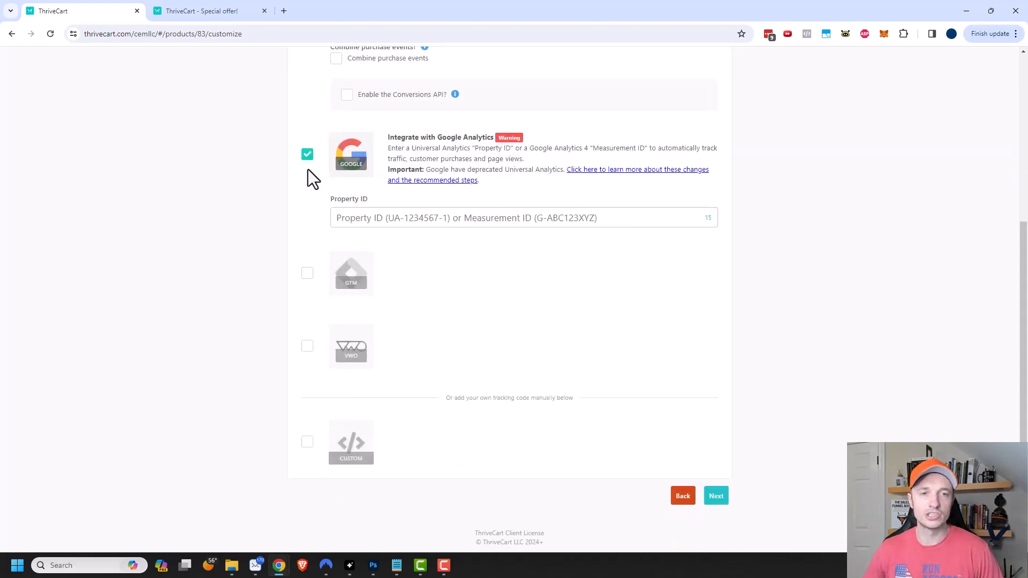
click(307, 155)
scroll(321, 214, up, 3)
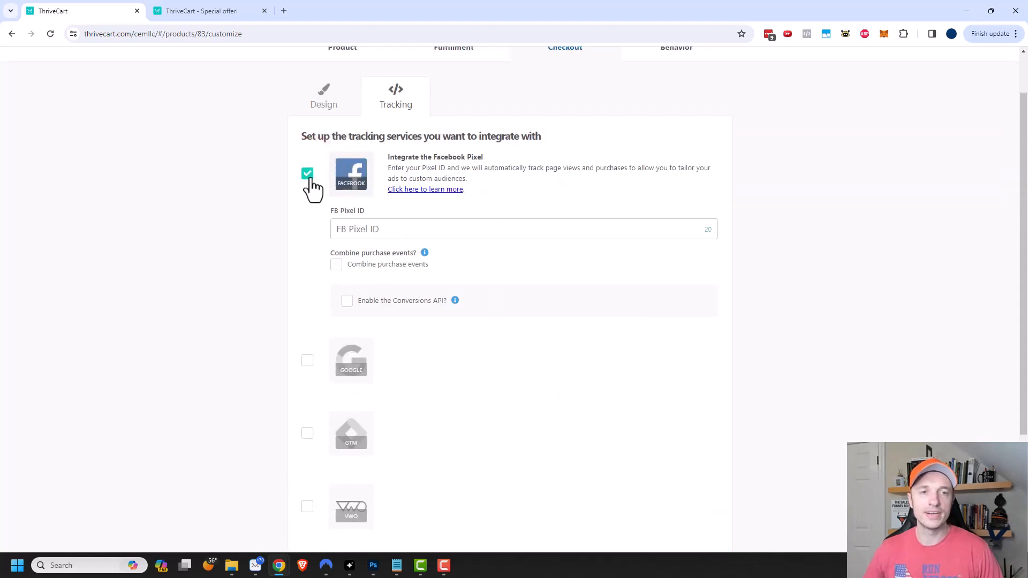
click(307, 173)
scroll(462, 245, up, 1)
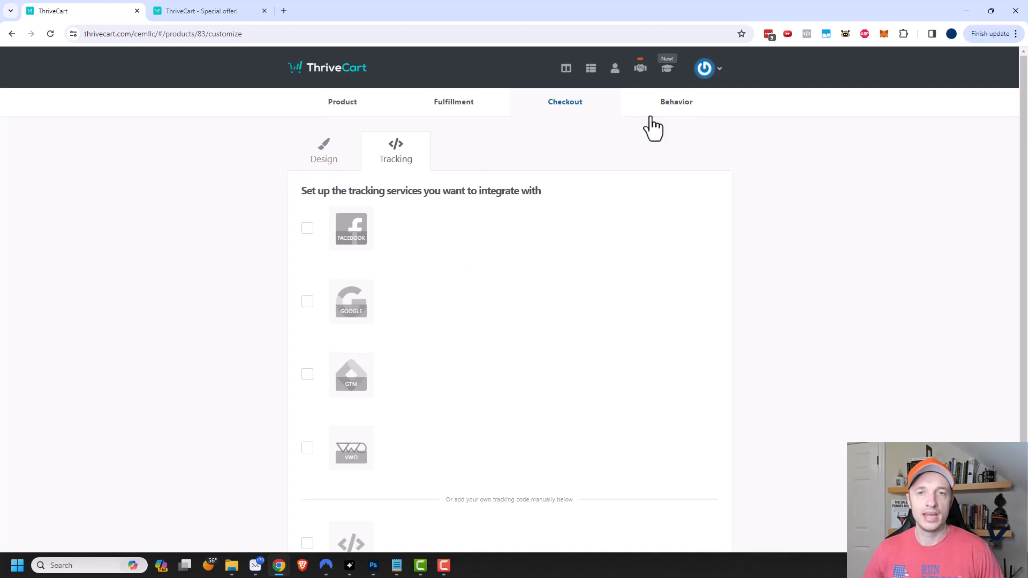
- Add a new behavior rule for the product and list its available When trigger events
click(675, 107)
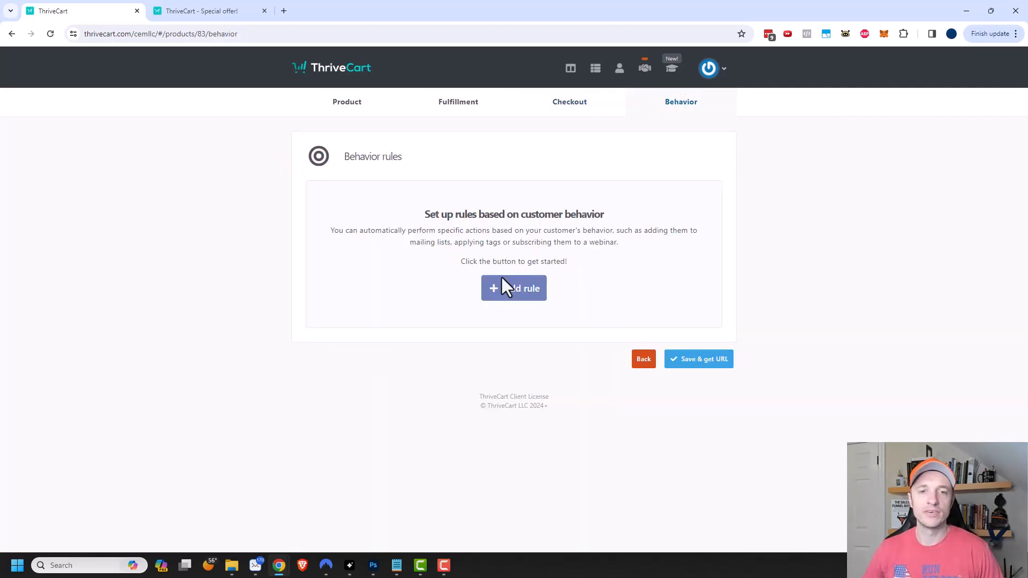
click(519, 298)
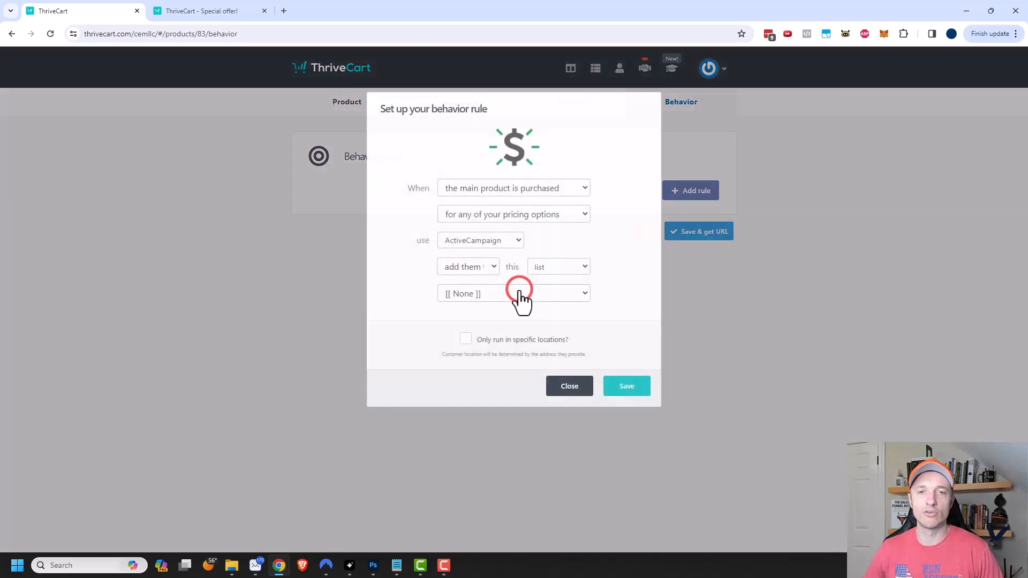
click(518, 190)
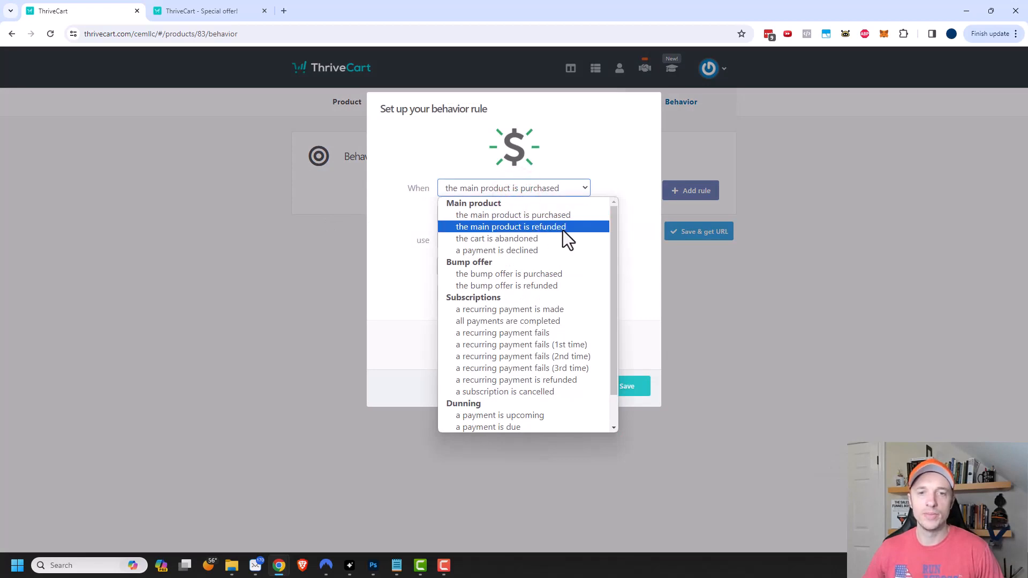
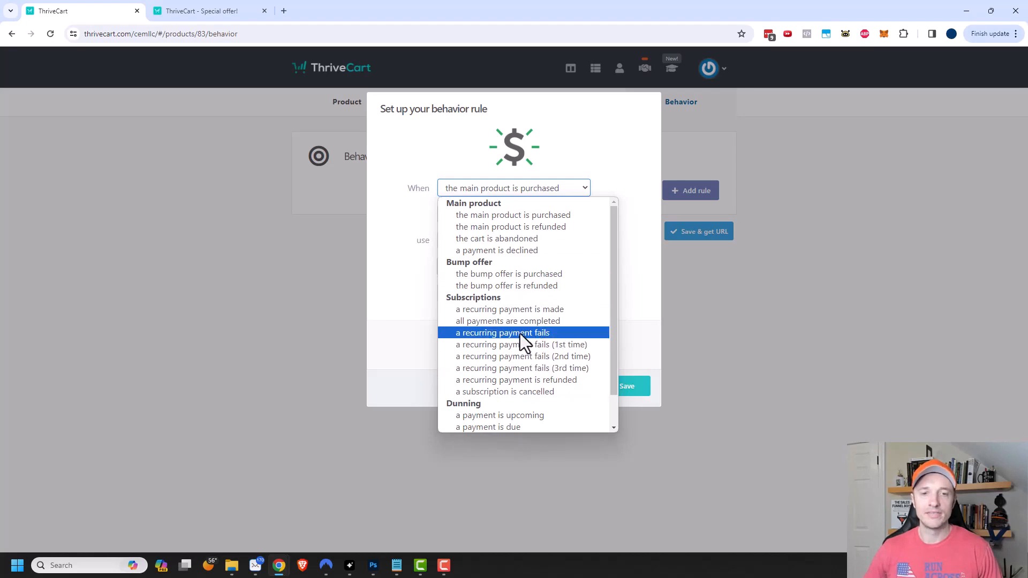
- Trigger the rule when the main product's One-time payment ($97.00) pricing option is purchased
scroll(538, 427, down, 1)
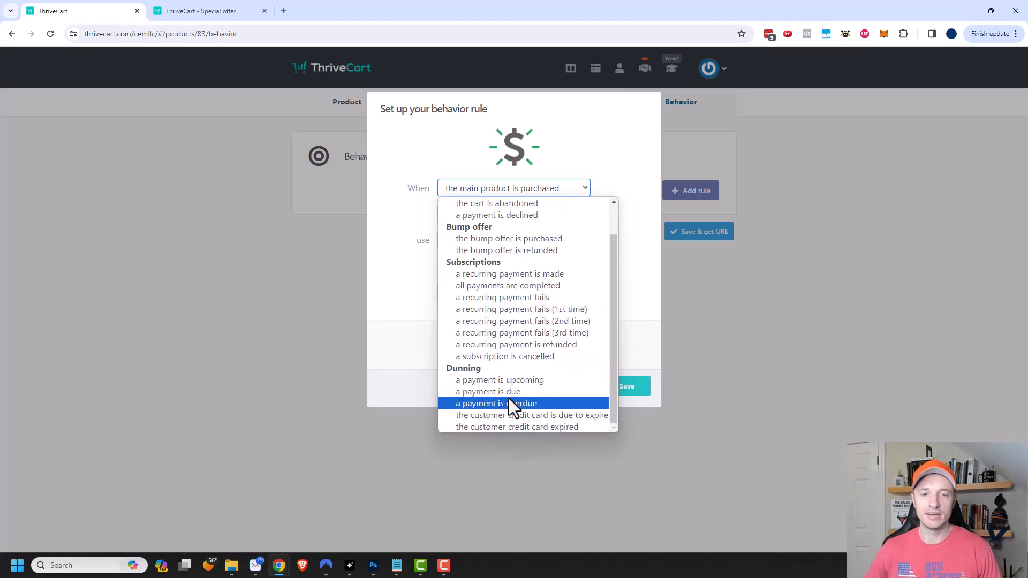
scroll(508, 398, up, 1)
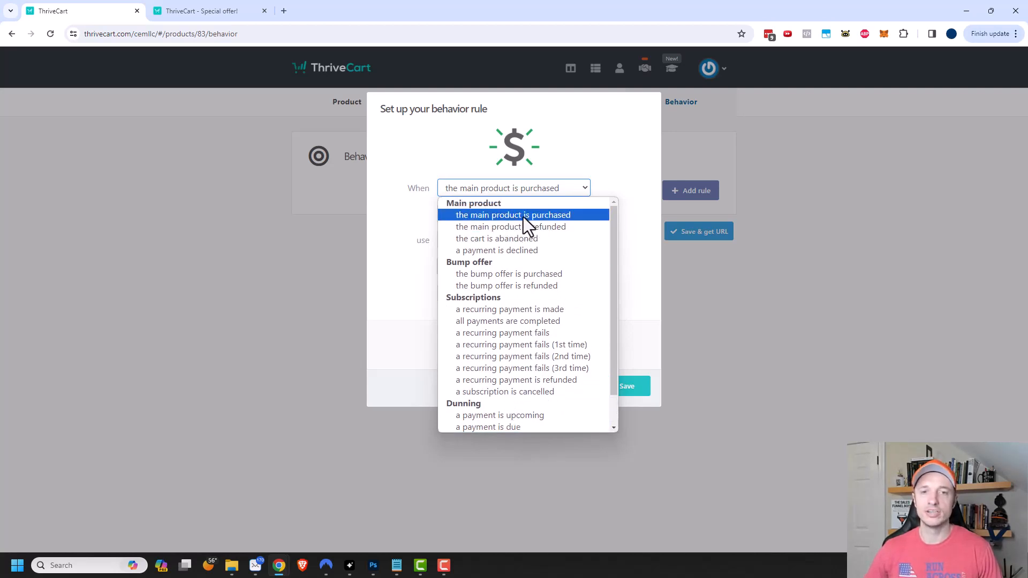
click(523, 215)
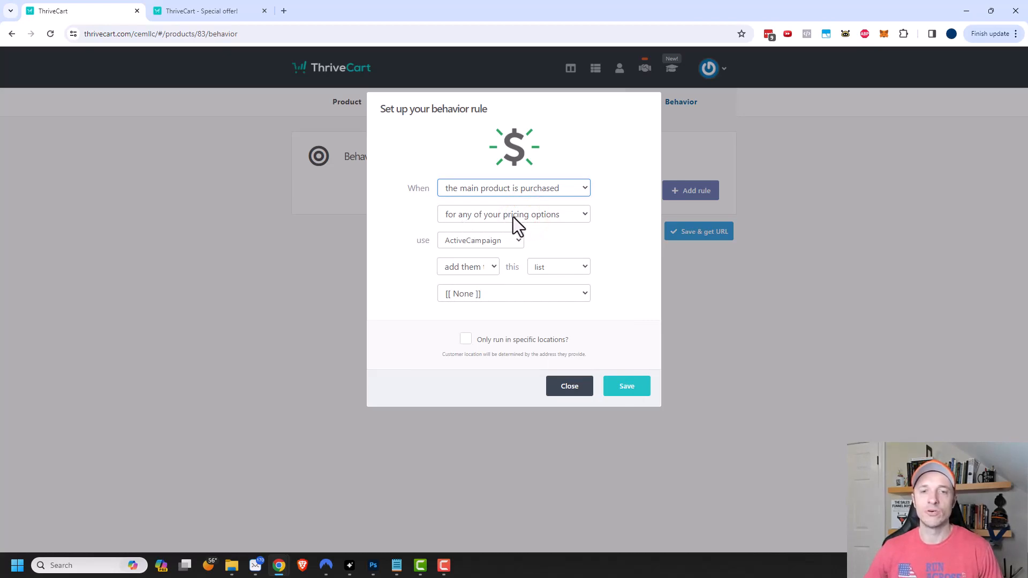
click(524, 216)
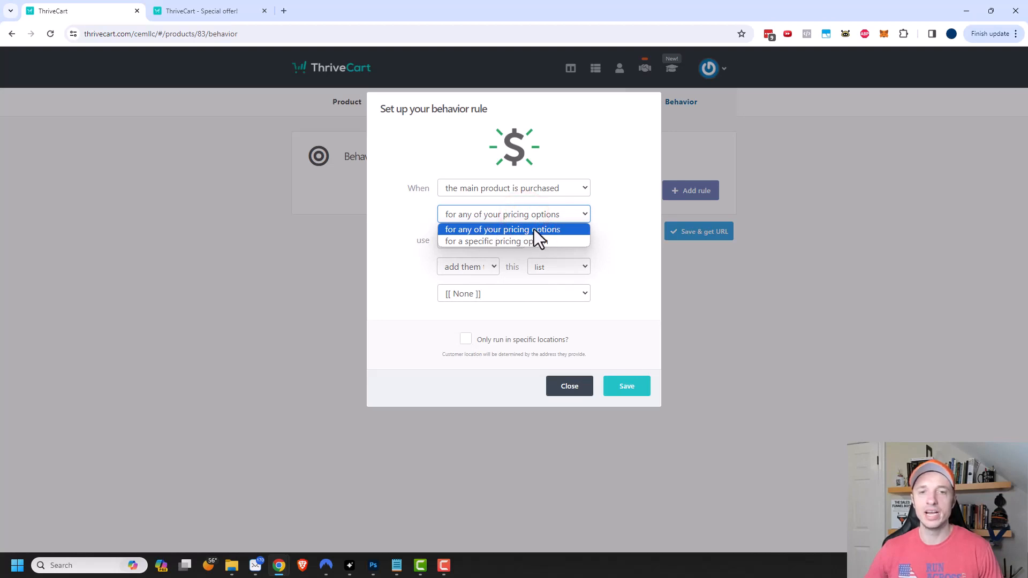
click(521, 241)
click(540, 241)
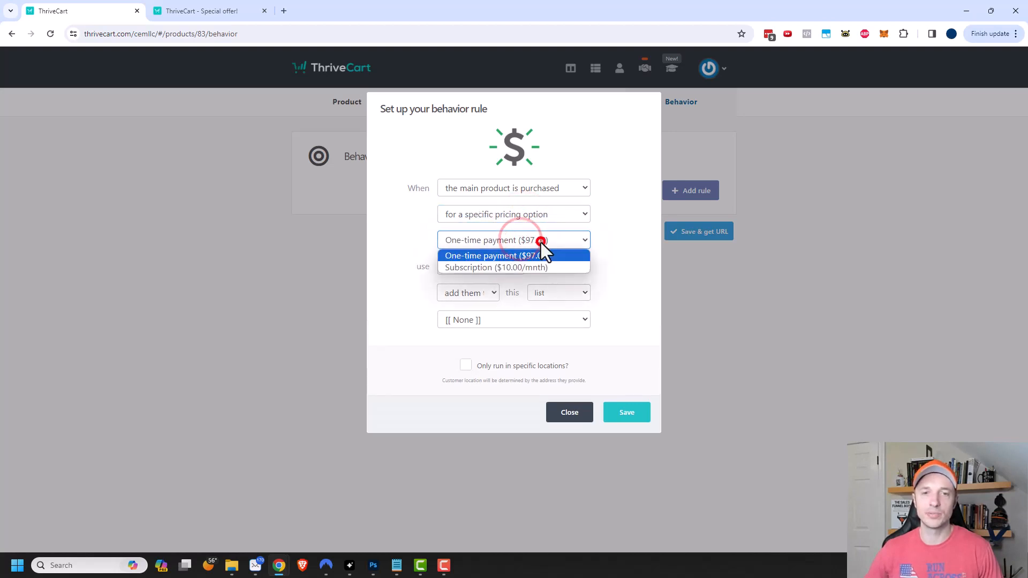
click(635, 233)
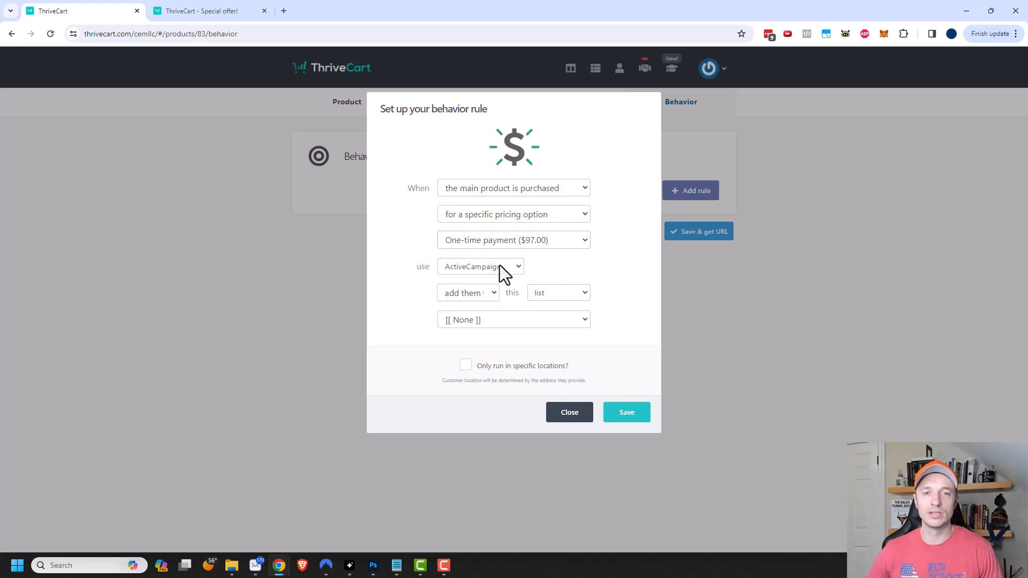
- Set the rule to add the customer to an ActiveCampaign list and enable location restriction
click(574, 259)
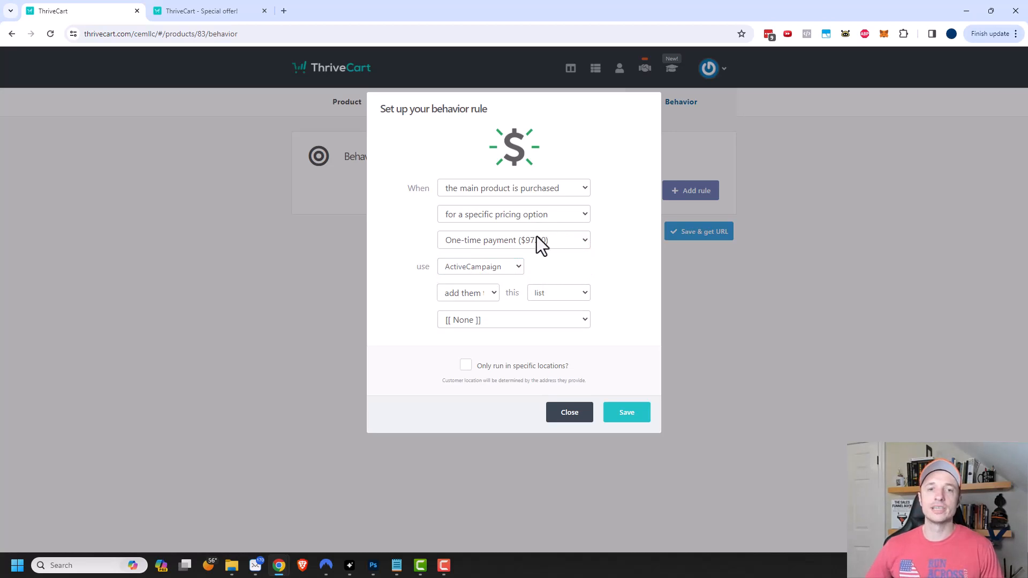
click(485, 266)
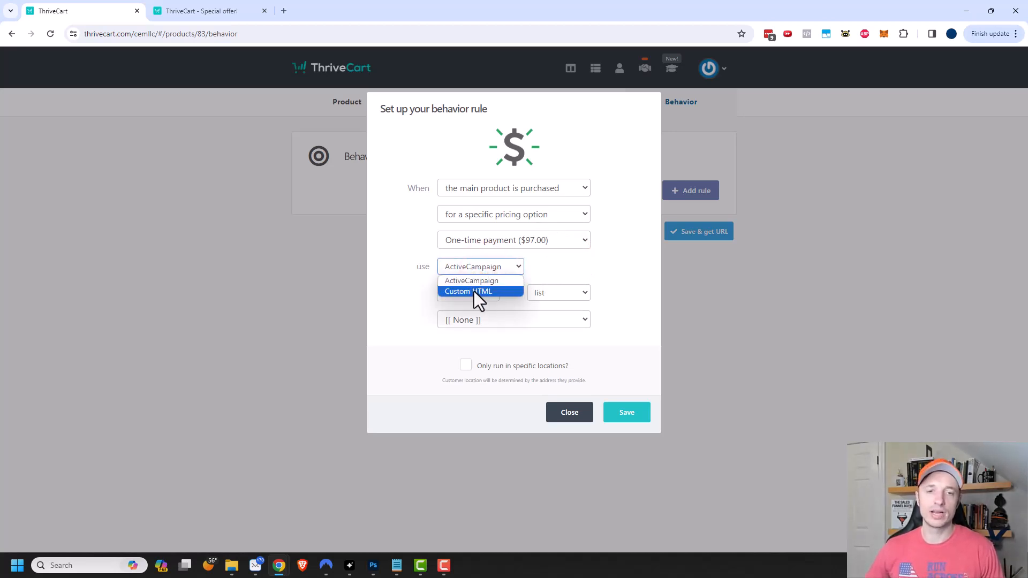
click(483, 282)
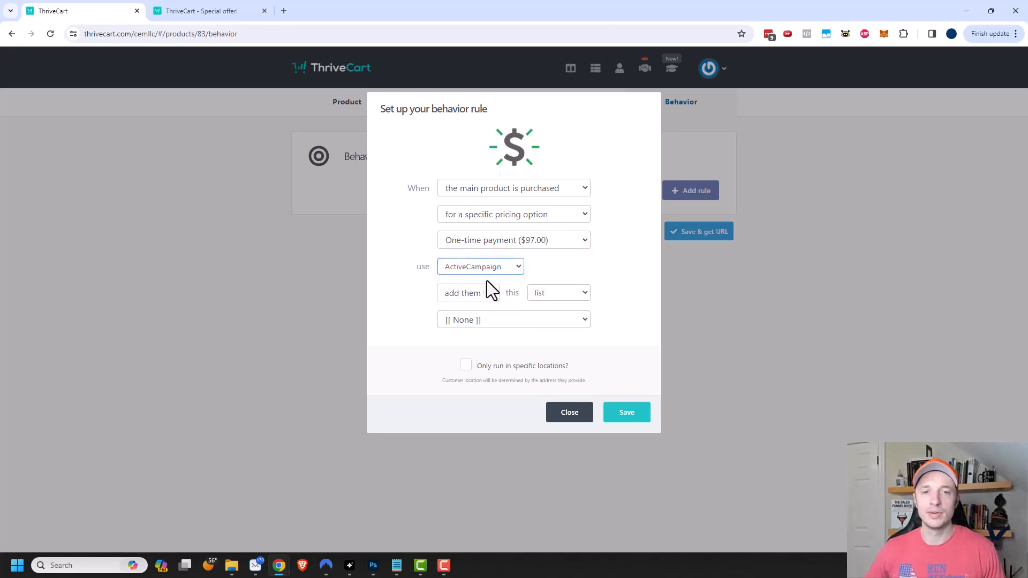
click(488, 299)
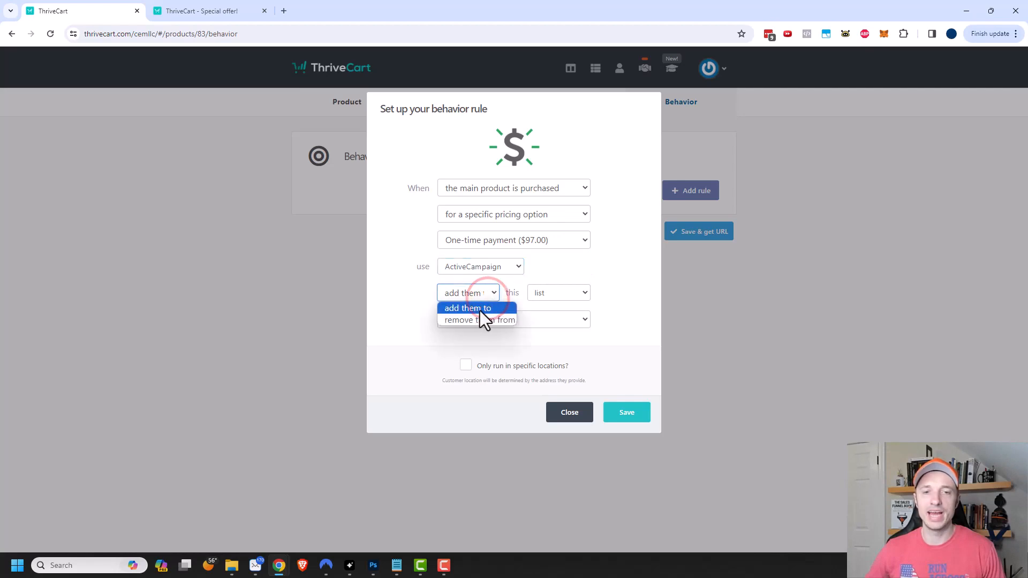
click(561, 289)
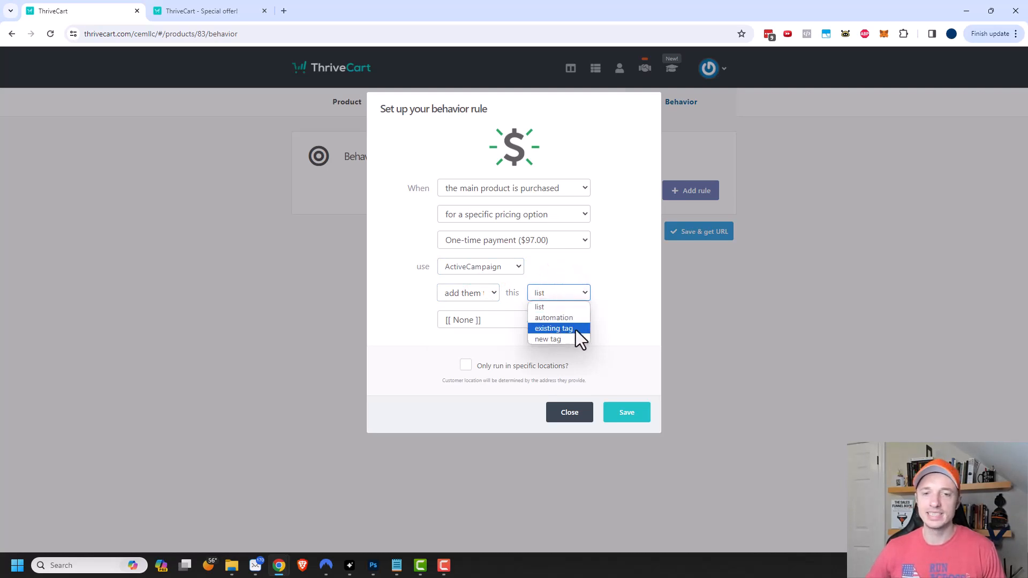
click(617, 333)
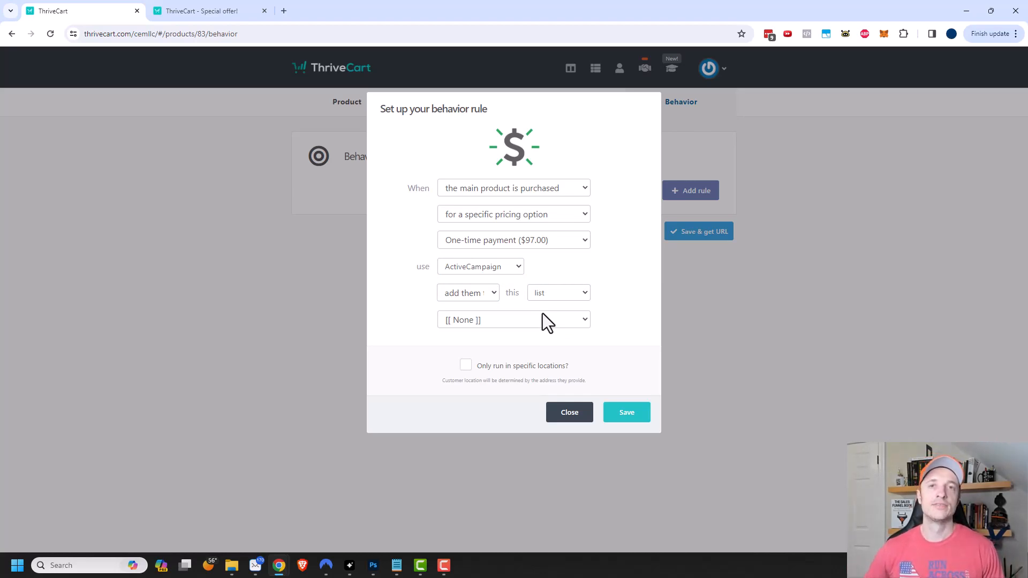
click(467, 366)
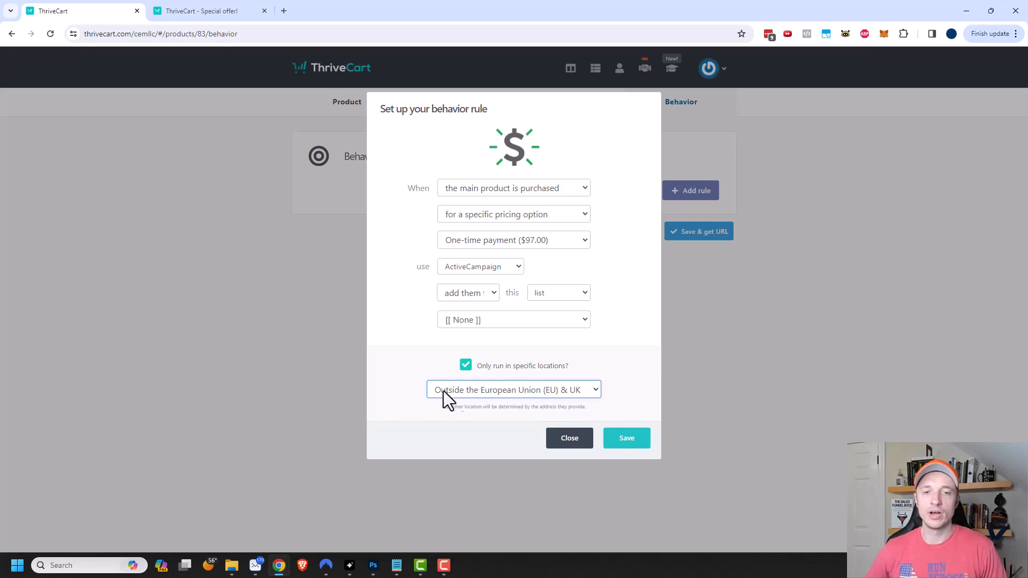
- Review the location choices, turn the location restriction back off, and save the rule
click(573, 392)
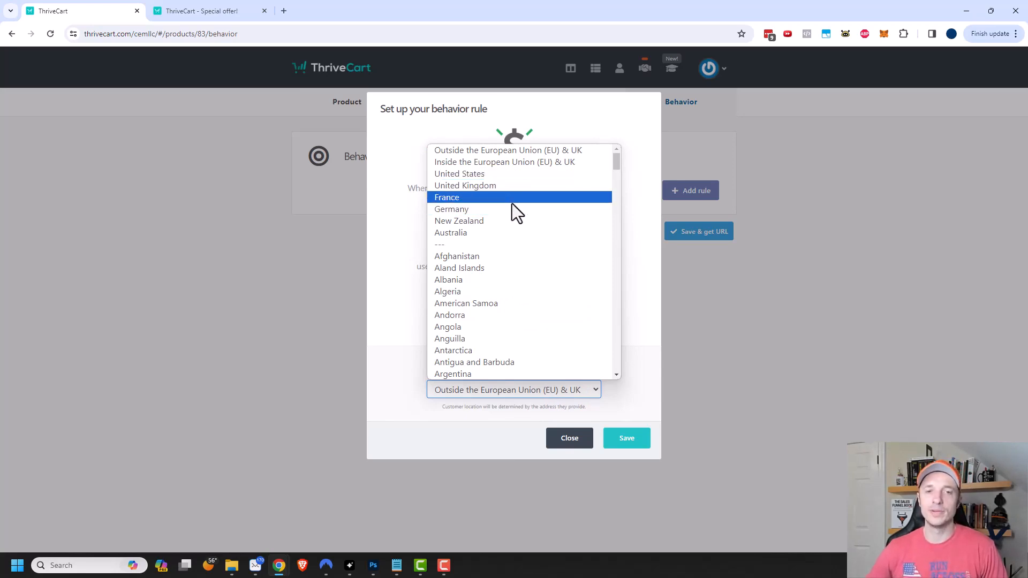
click(387, 368)
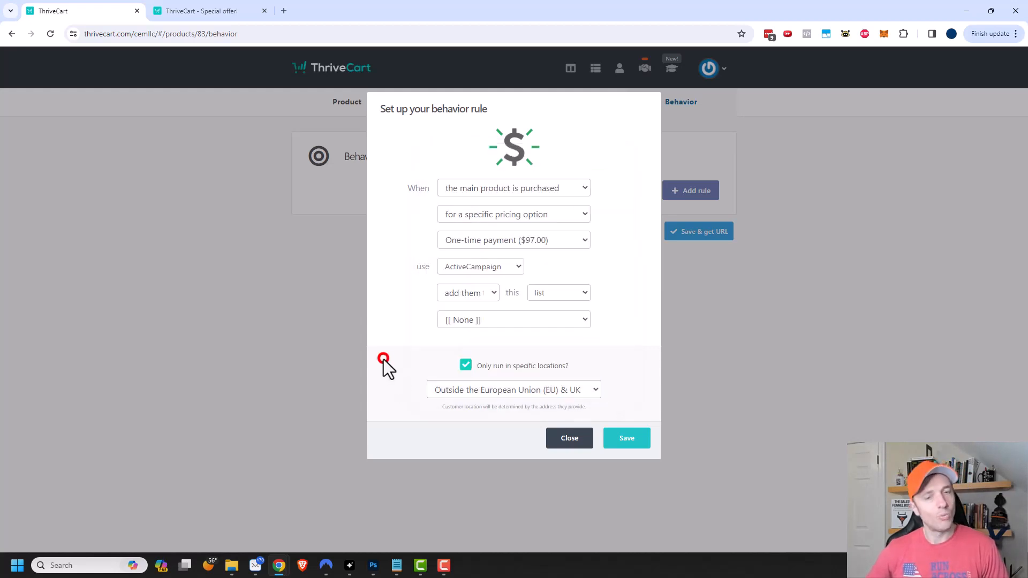
click(465, 366)
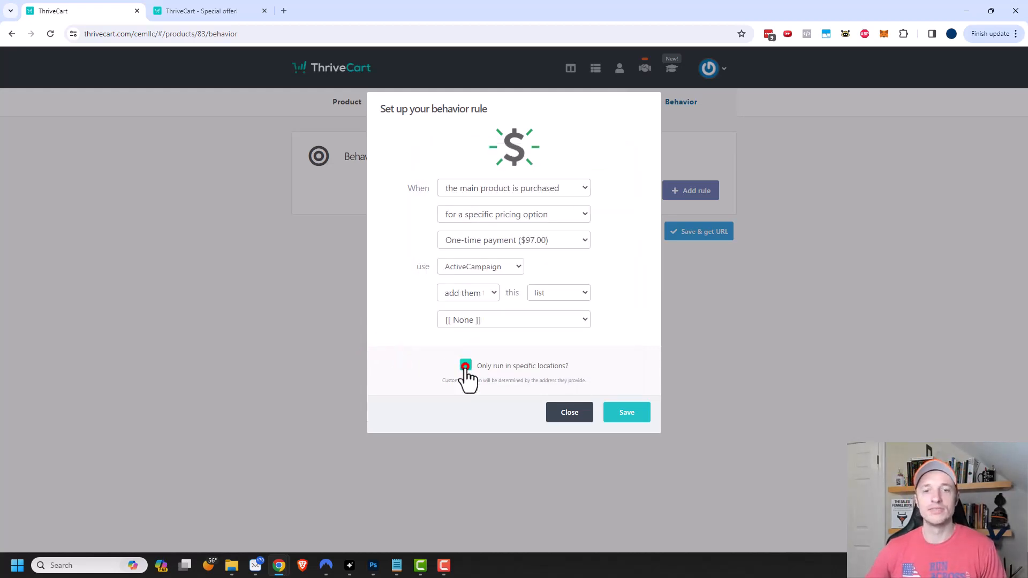
click(637, 420)
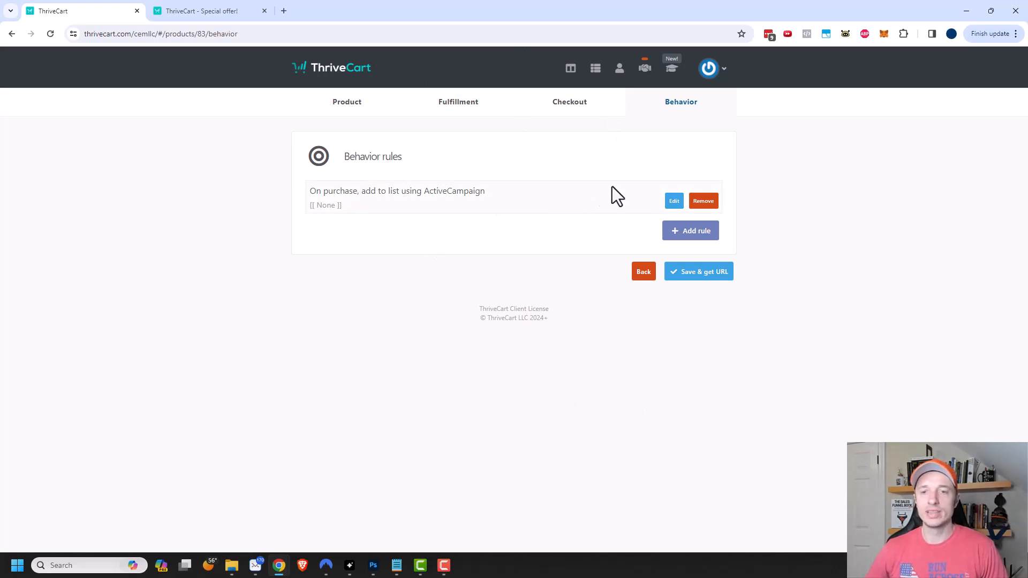
- Save the product and load its copied checkout URL in a new browser tab
click(705, 274)
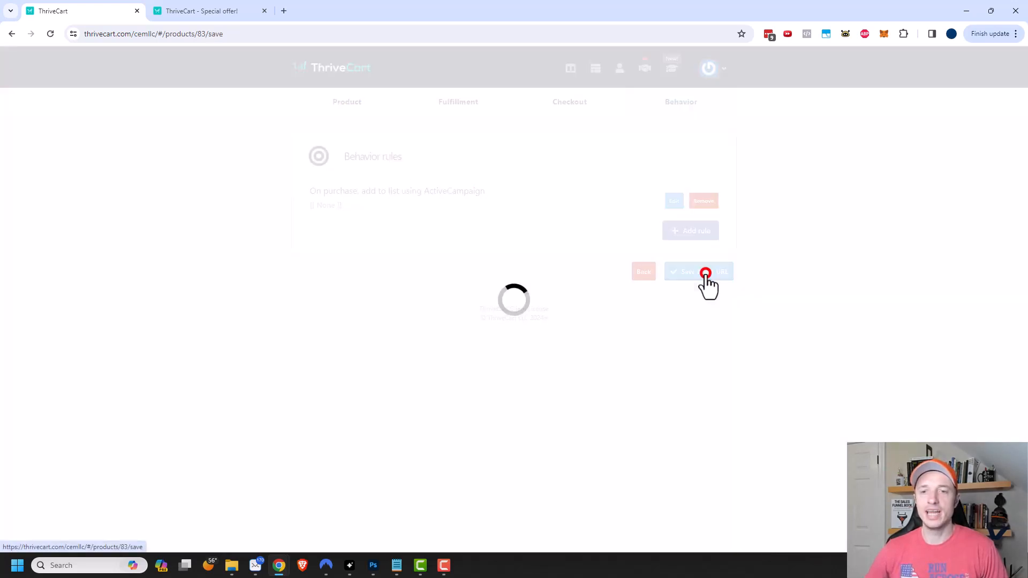
click(645, 219)
key(ctrl+c)
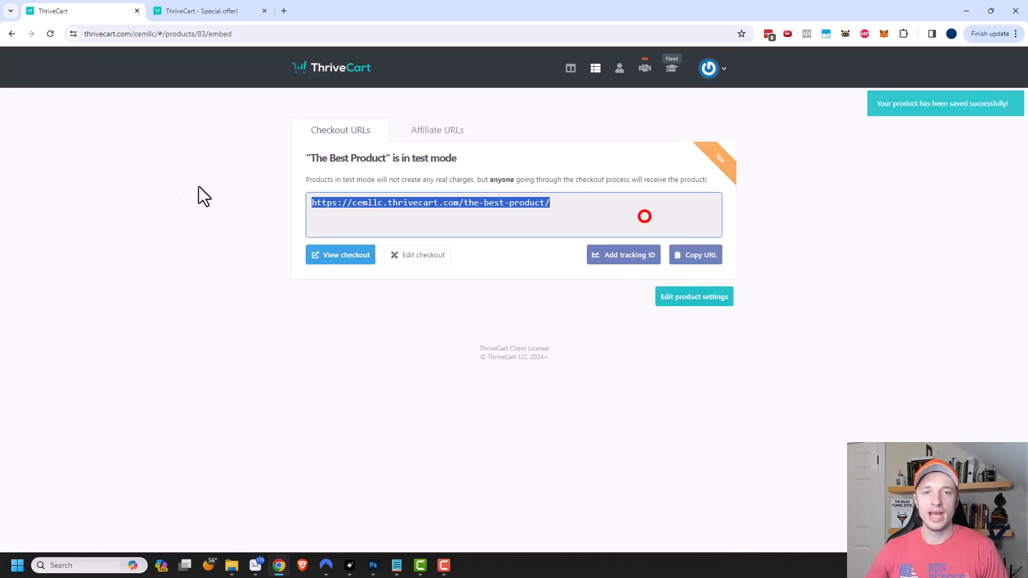
click(284, 10)
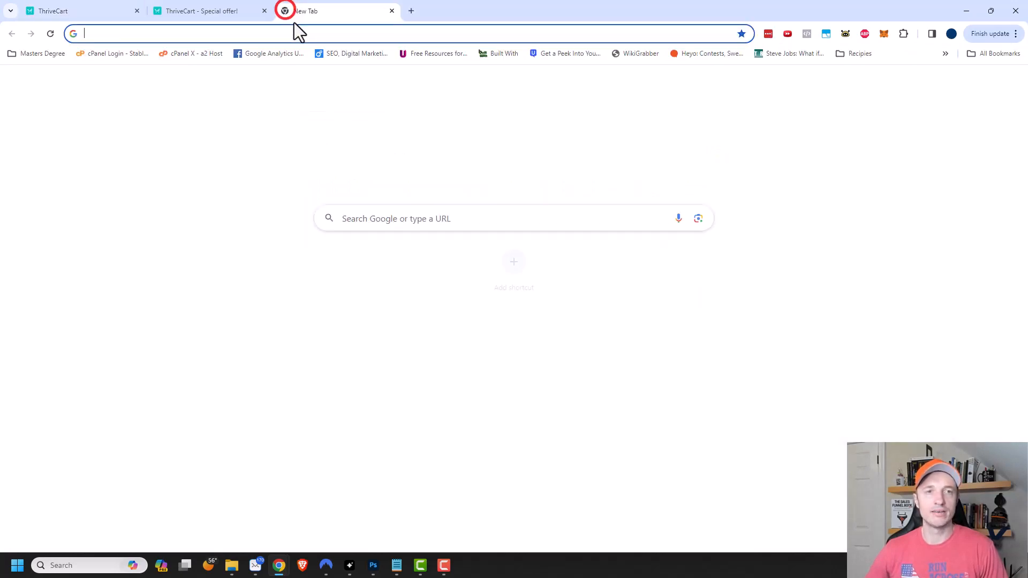
click(297, 31)
key(ctrl+v)
key(Return)
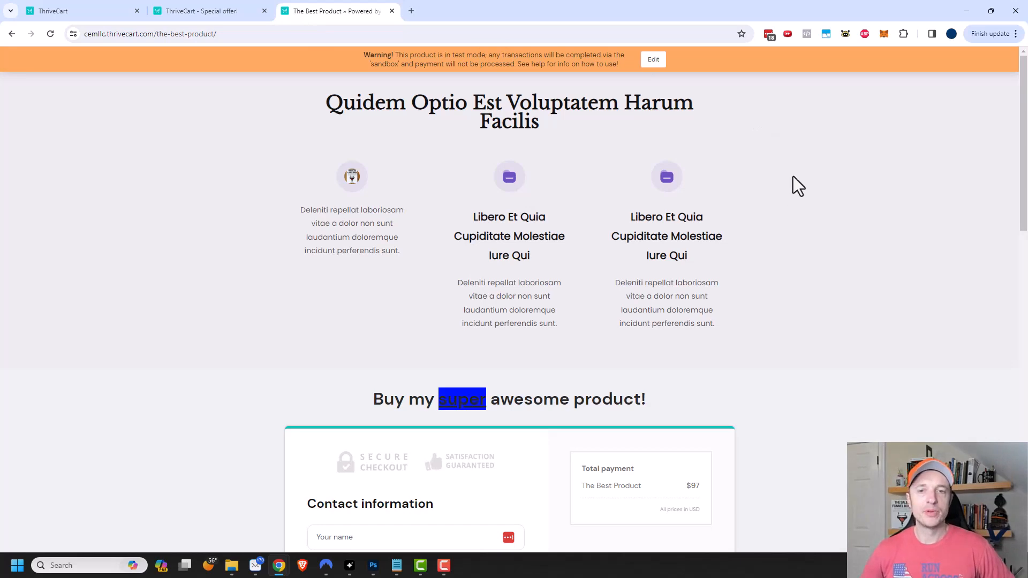
- Review the checkout page, comparing Subscription and One-time payment options, then return to ThriveCart
scroll(794, 193, down, 7)
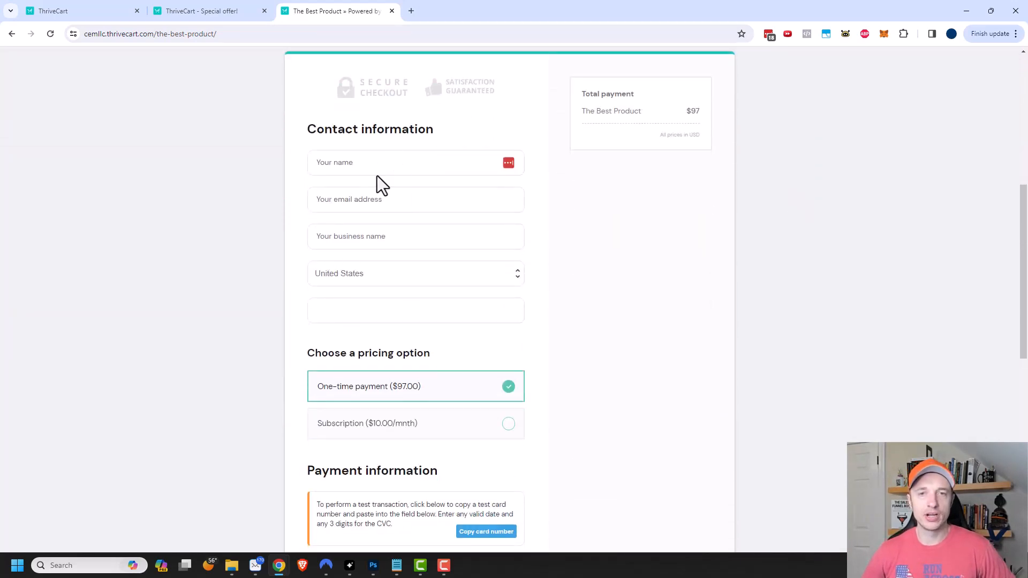
scroll(411, 250, down, 2)
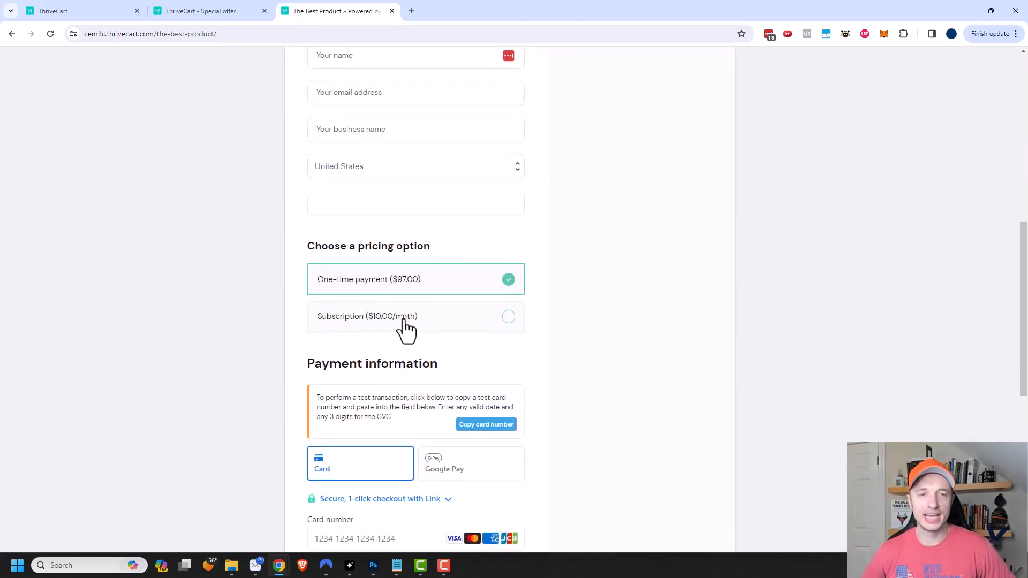
click(409, 312)
click(423, 275)
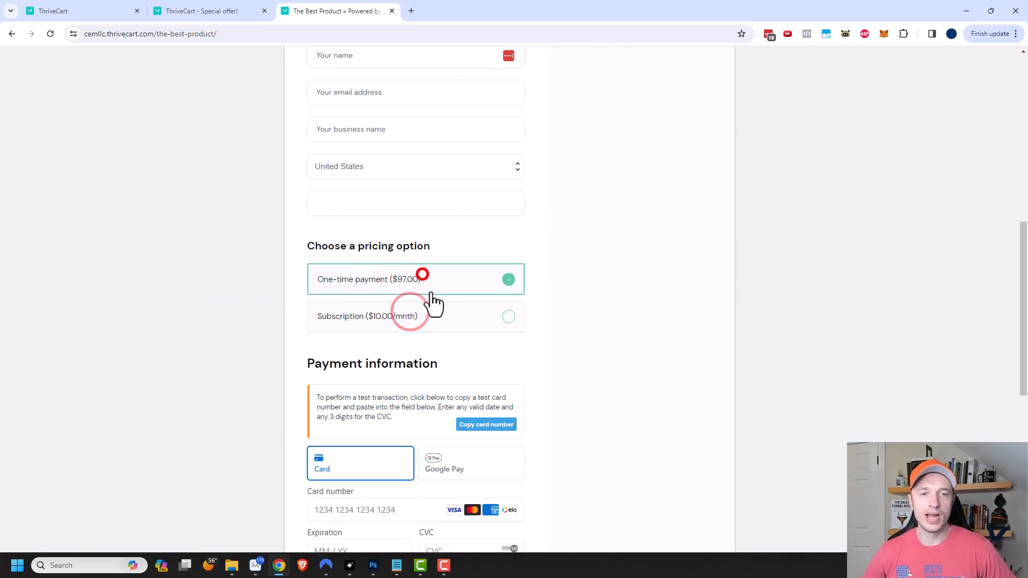
scroll(436, 326, down, 6)
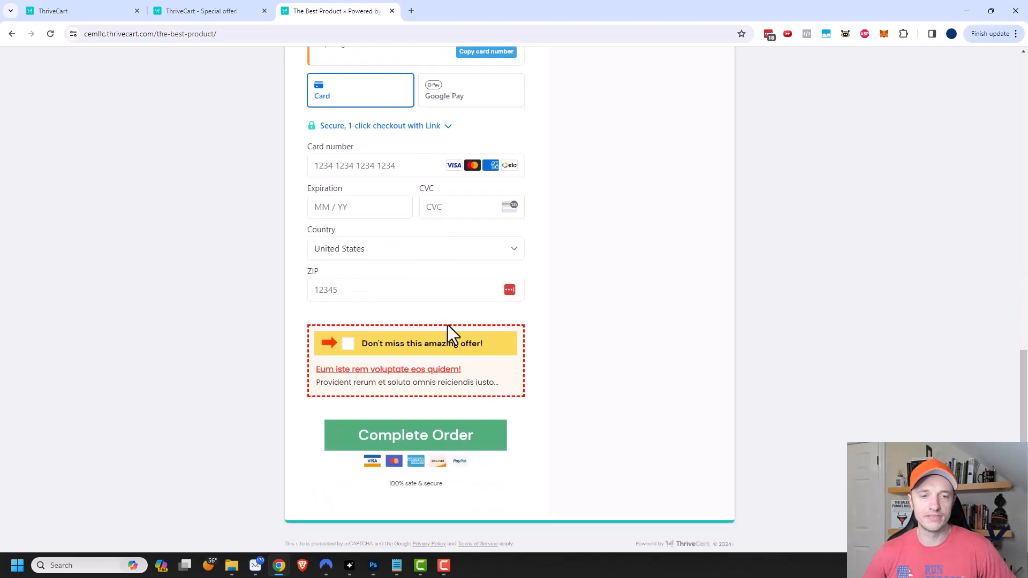
scroll(449, 326, down, 1)
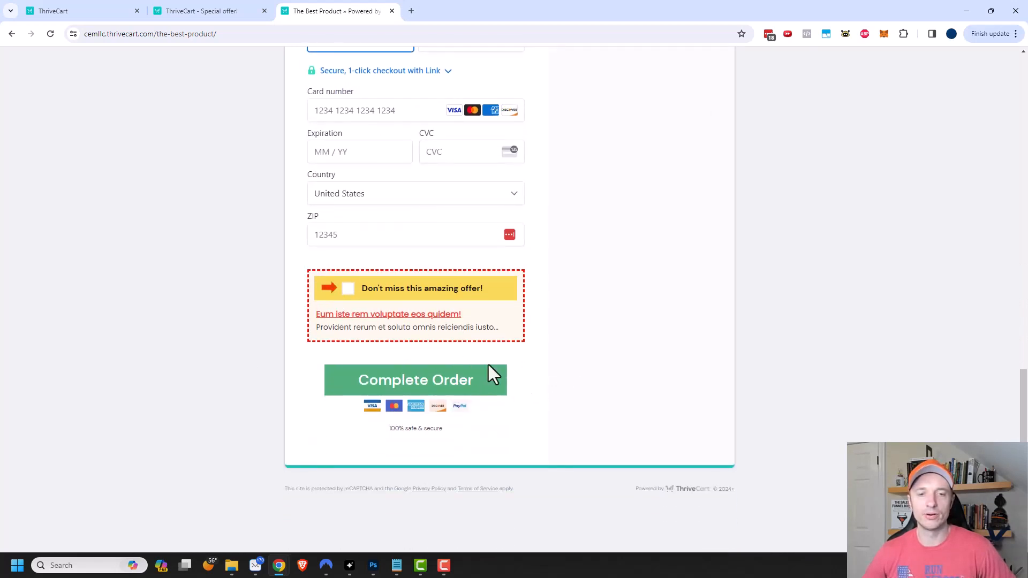
scroll(541, 406, up, 15)
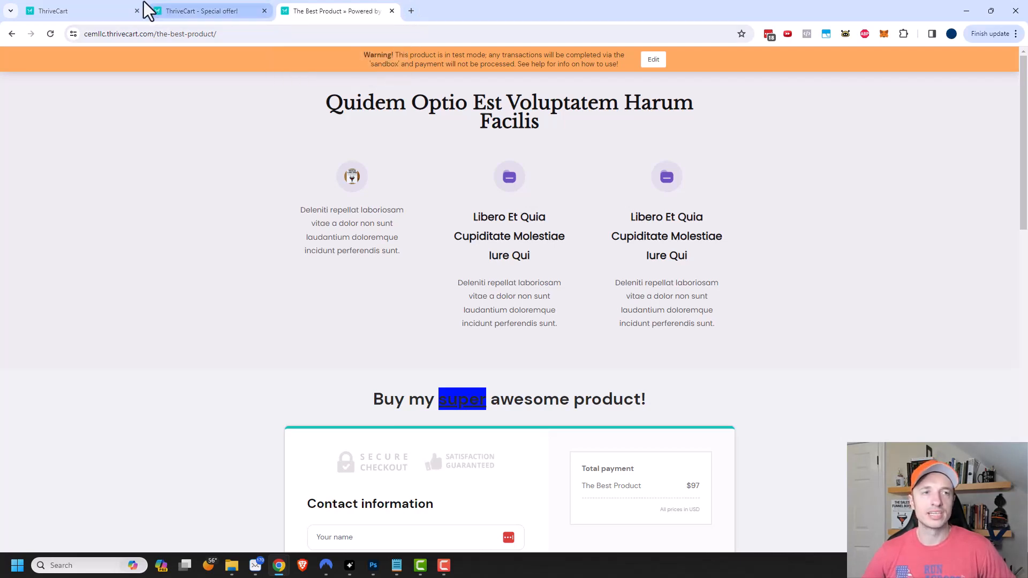
click(99, 10)
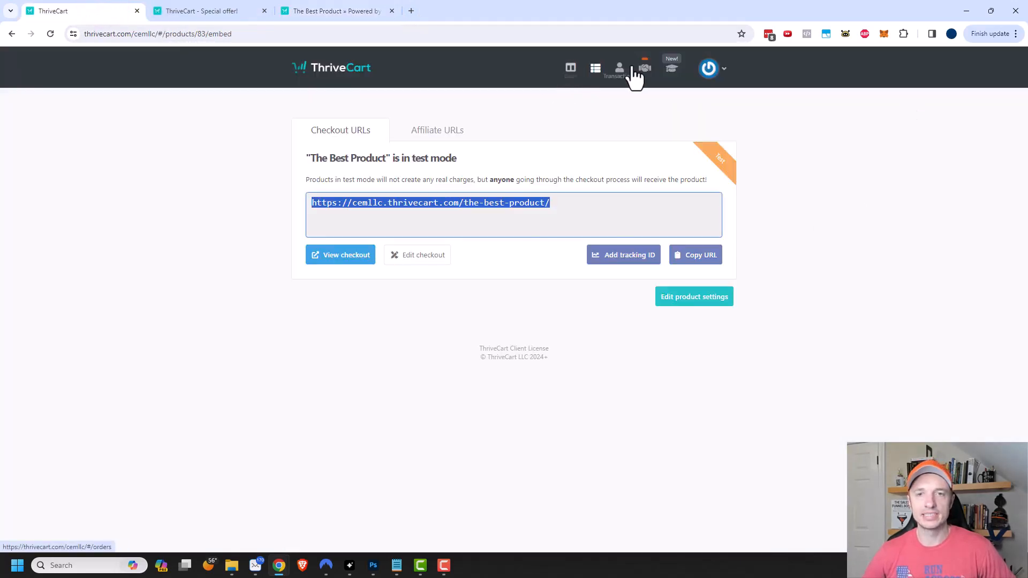
- Create a new digital upsell named Super Amazing Upsell with the label 'Example'
click(594, 71)
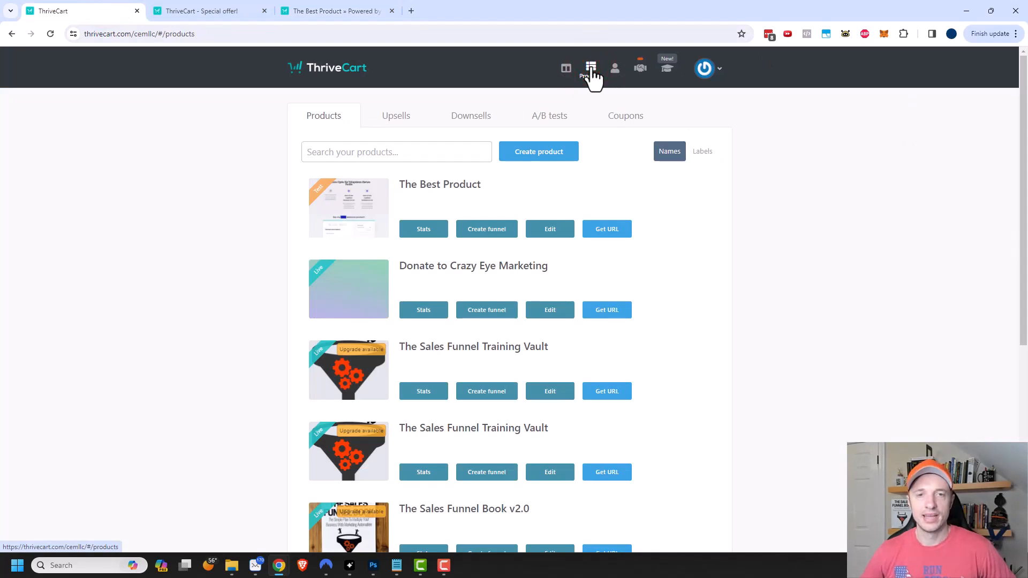
click(391, 115)
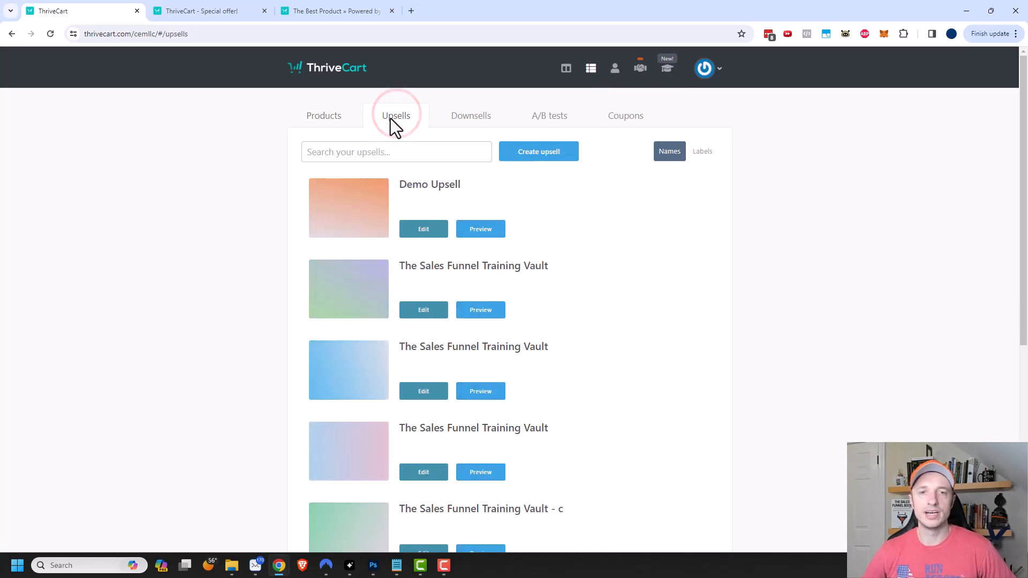
click(534, 155)
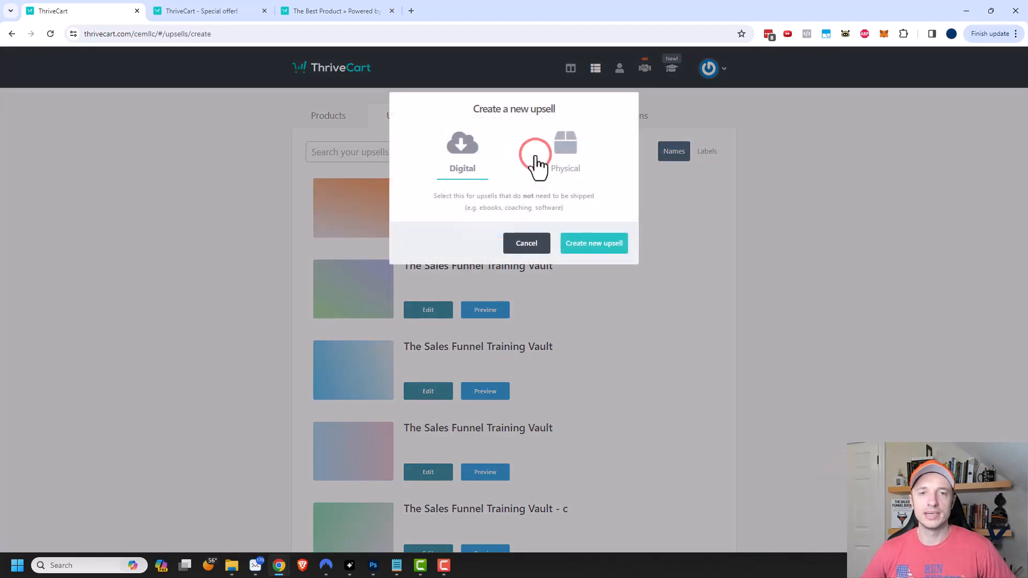
click(604, 247)
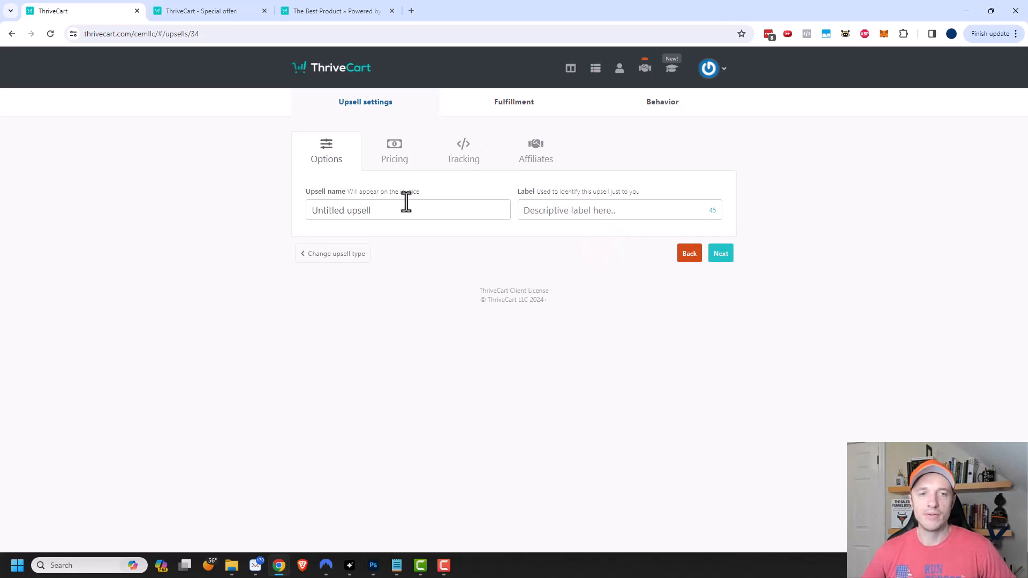
click(408, 202)
drag(430, 205, 229, 211)
click(578, 208)
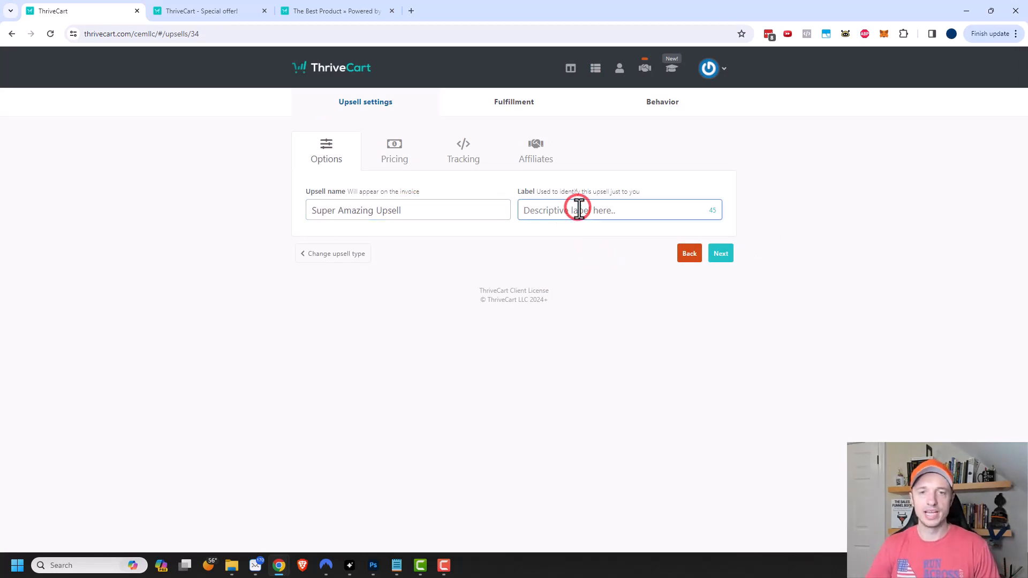
text(Example)
- Price the upsell at $10 as a one-time fee, limited to one purchase at a time
click(394, 154)
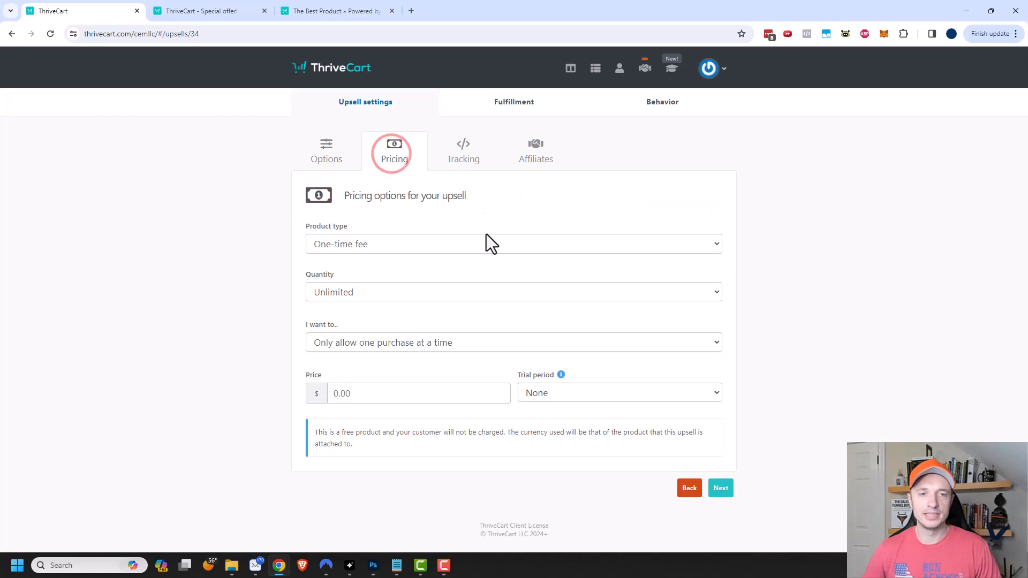
click(401, 245)
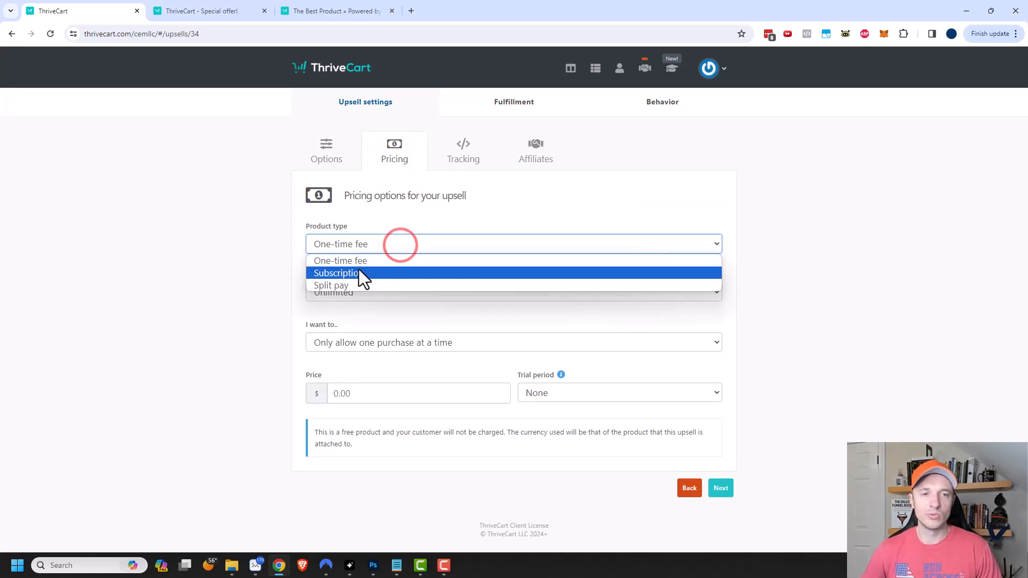
click(373, 269)
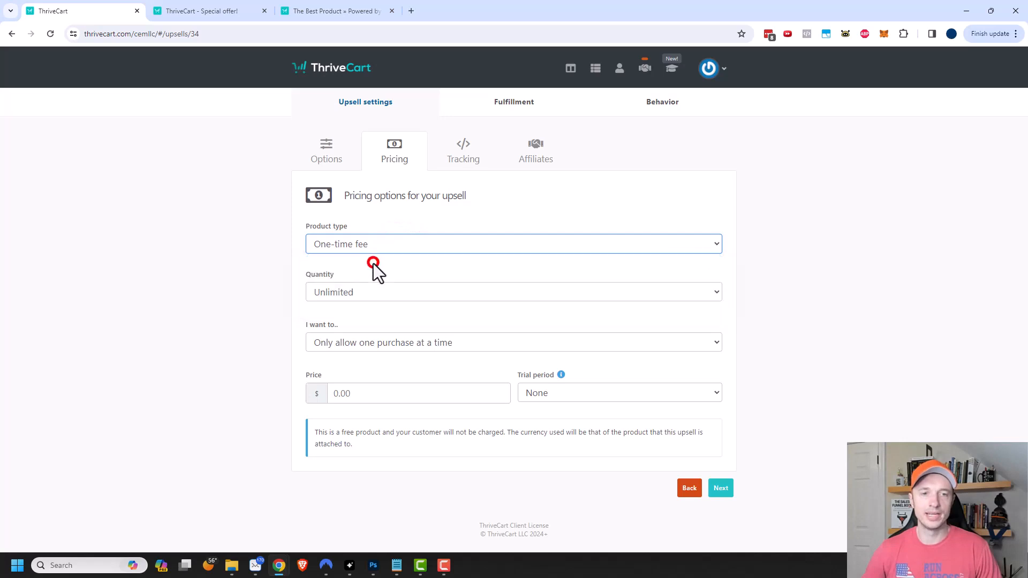
click(417, 290)
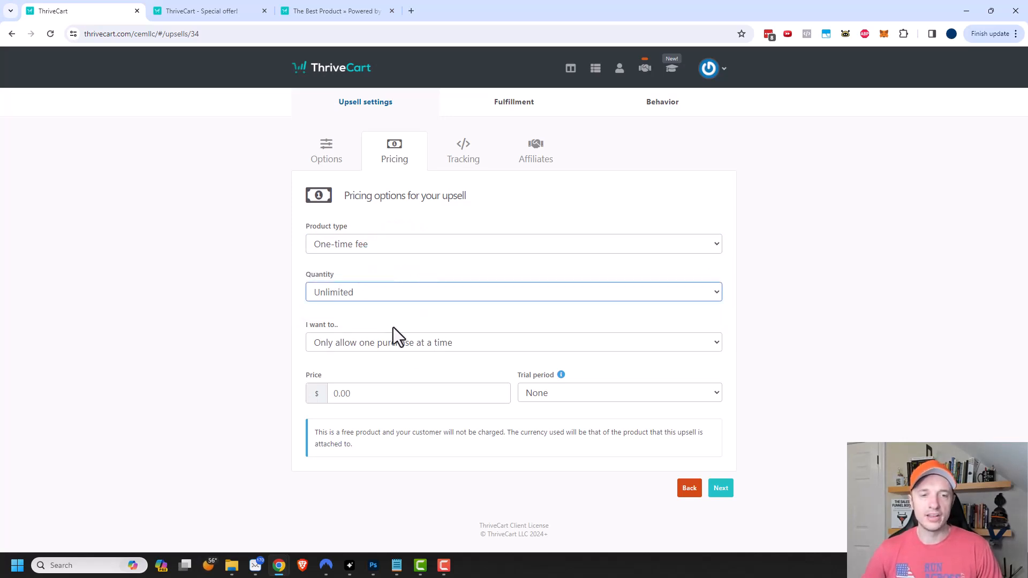
click(372, 343)
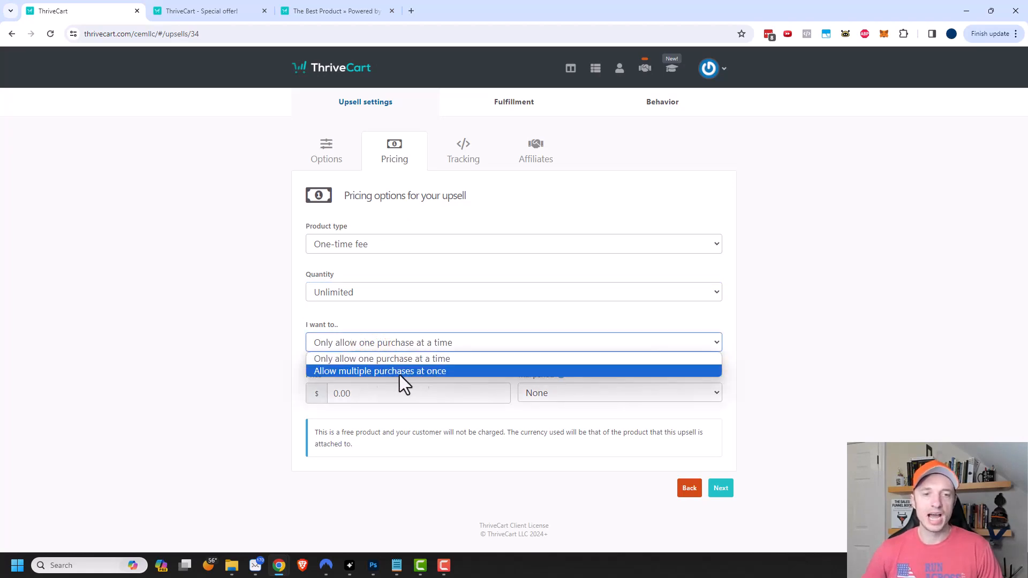
click(412, 359)
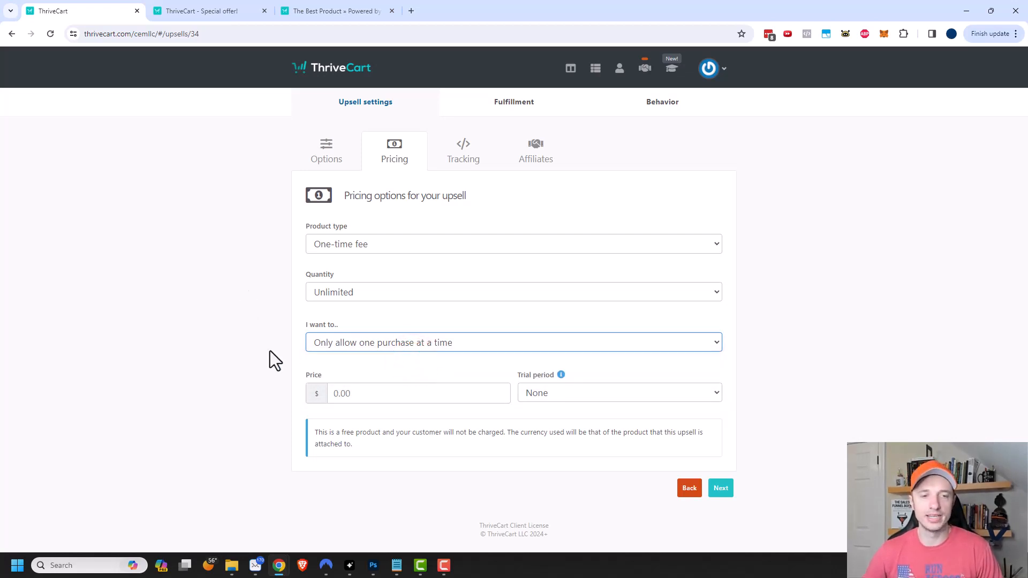
click(362, 394)
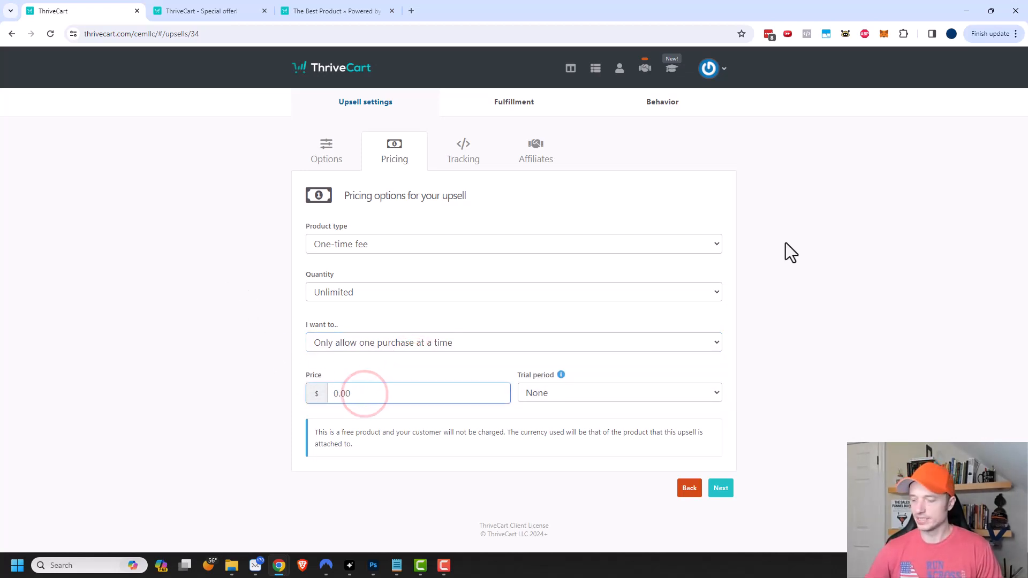
text(10)
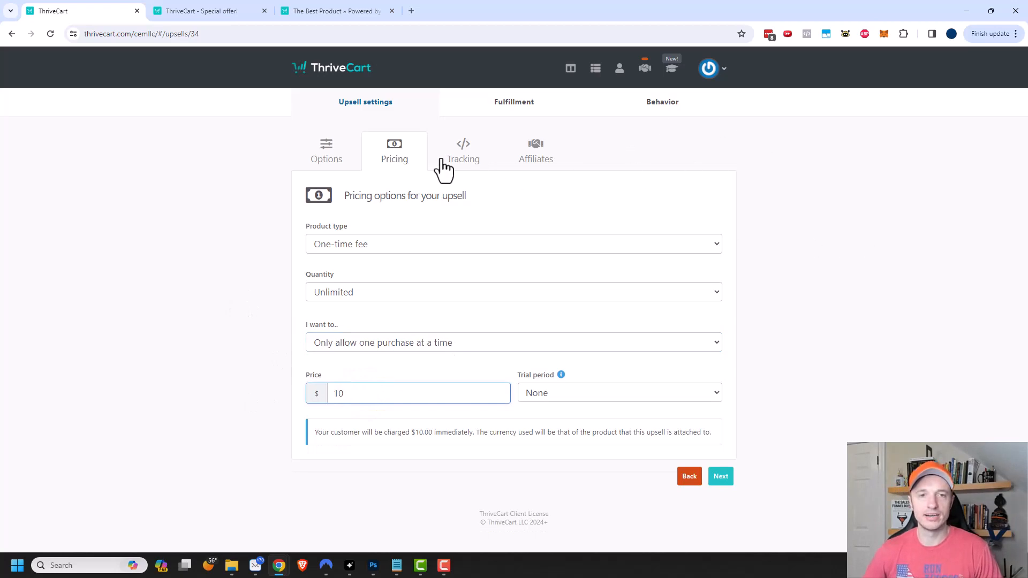
- Enable tracking code on the offer page and review the affiliate and fulfillment settings
click(479, 158)
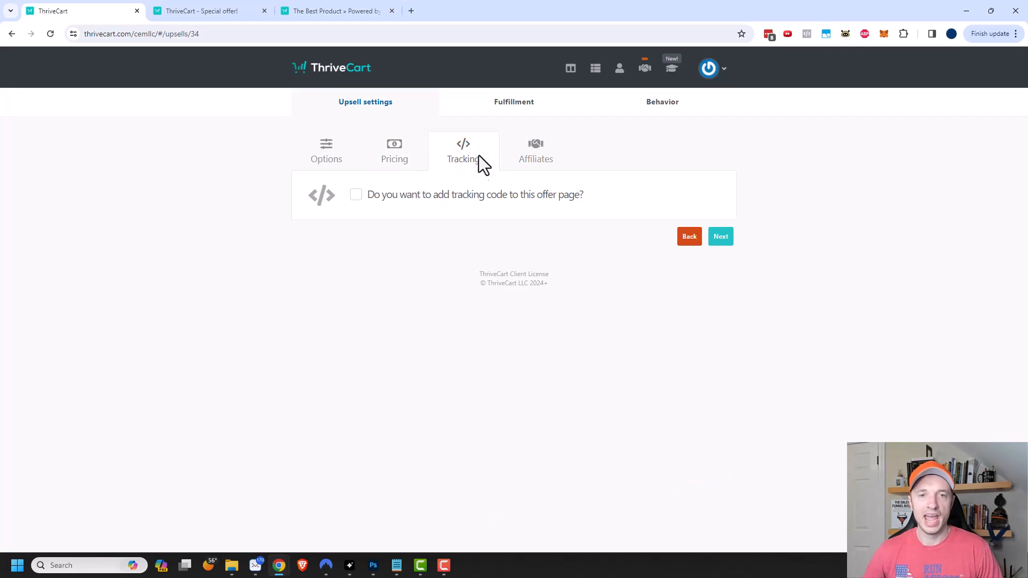
click(356, 195)
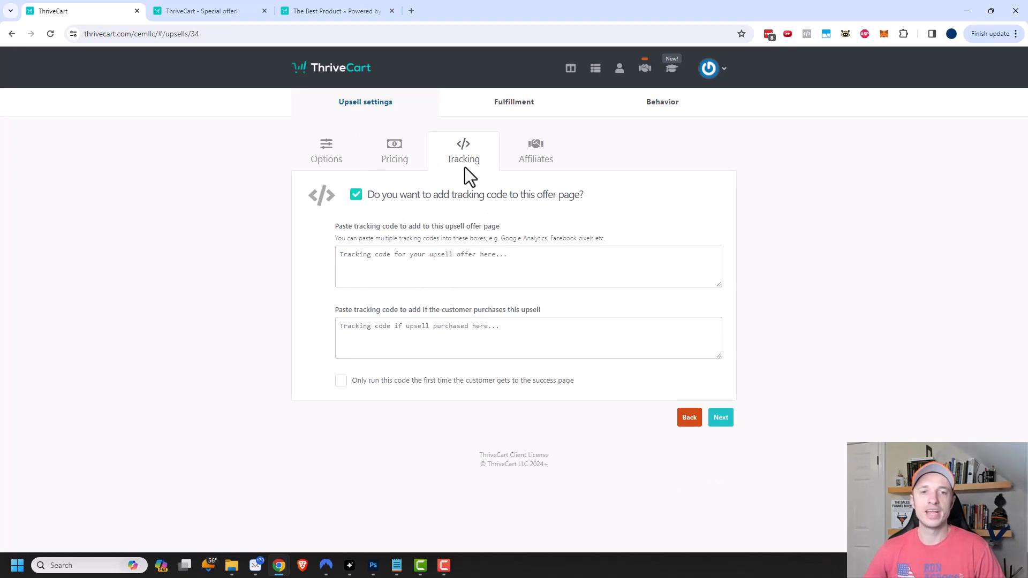
click(549, 156)
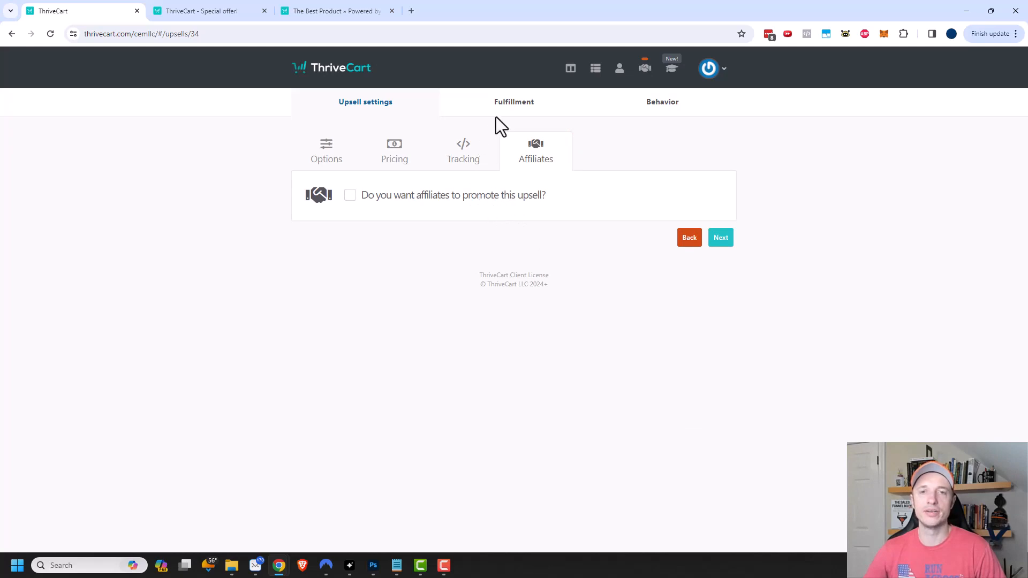
click(516, 117)
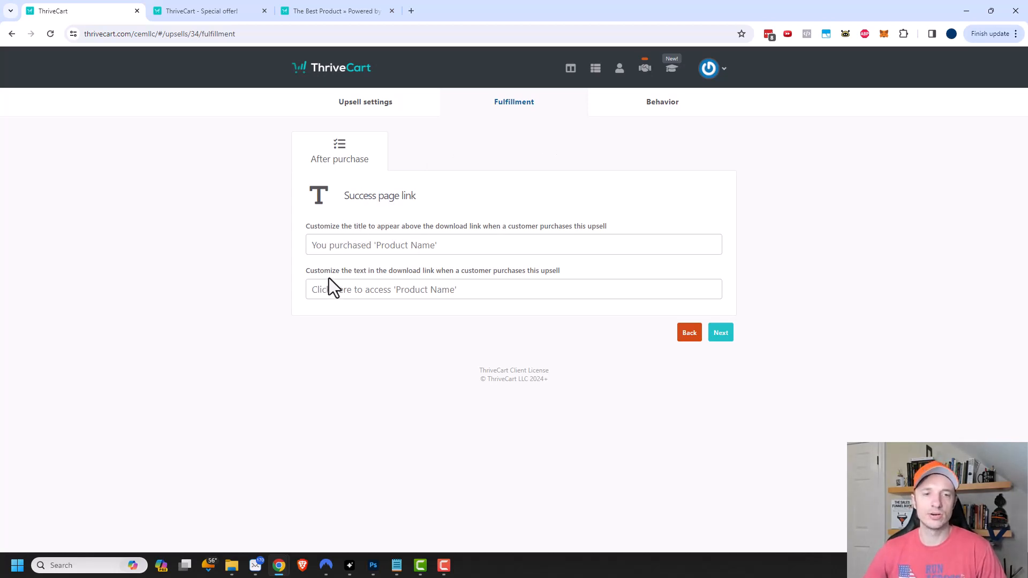
click(459, 246)
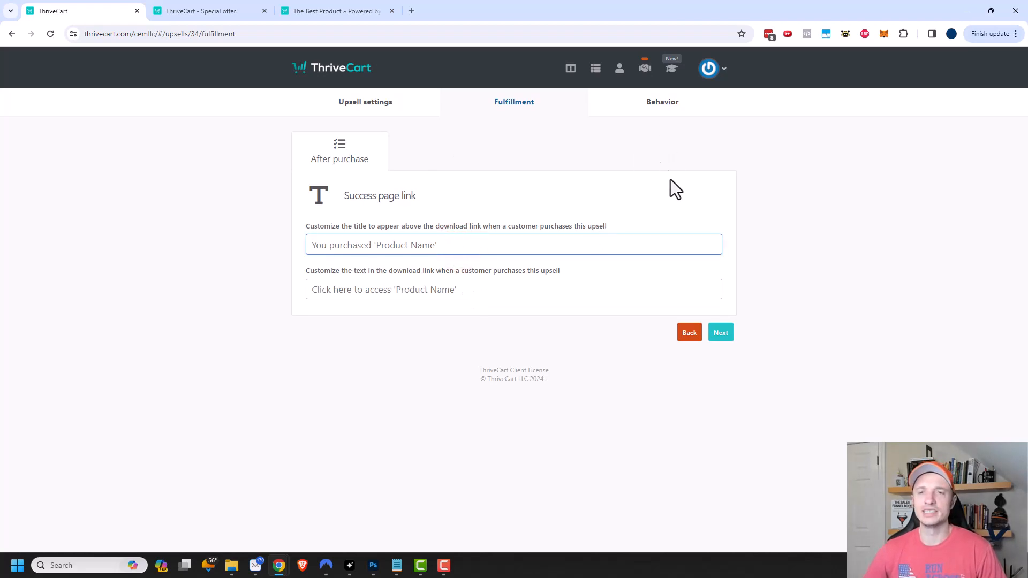
- Add an ActiveCampaign purchase behavior rule and save the upsell
click(663, 103)
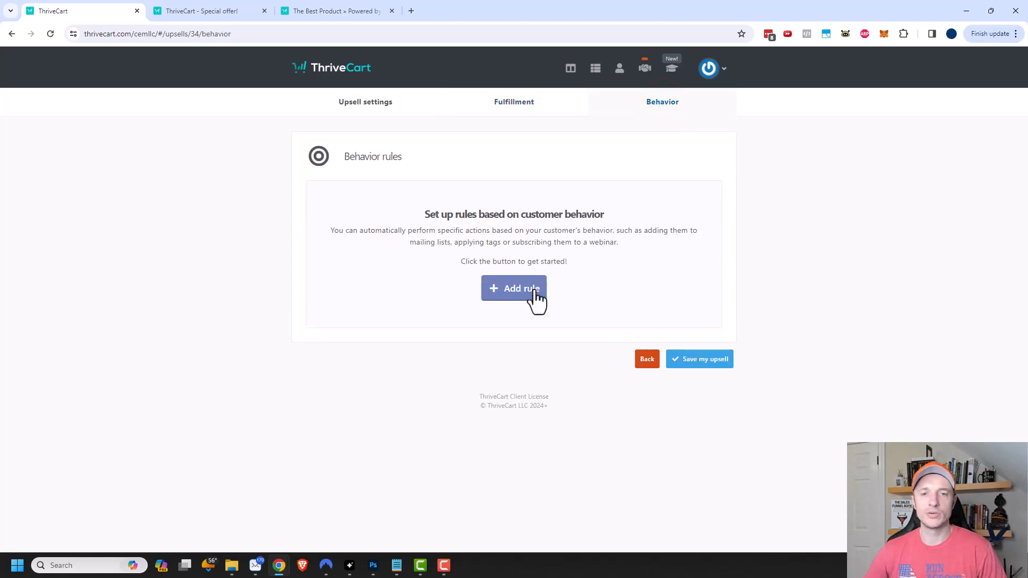
click(513, 289)
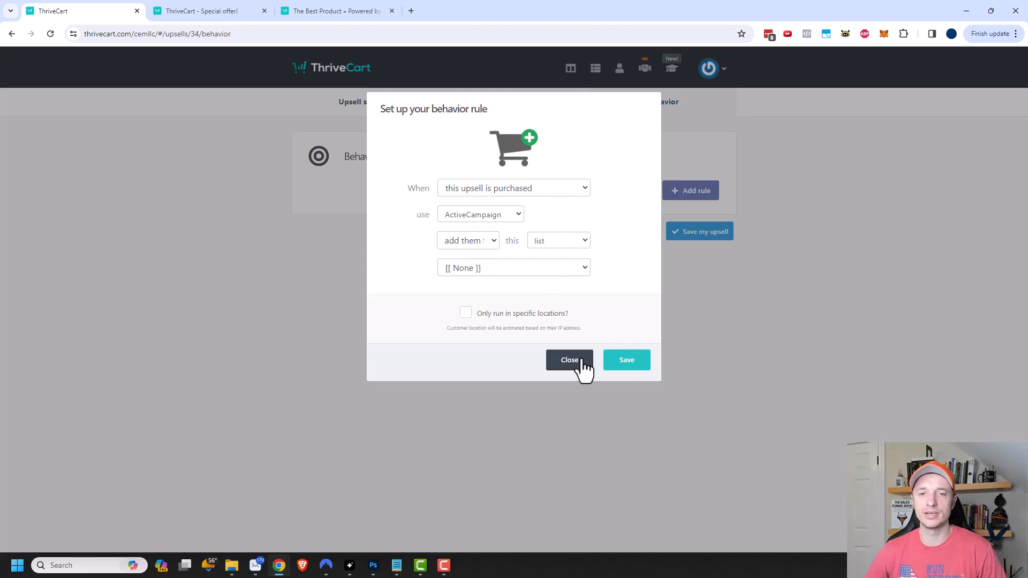
click(627, 361)
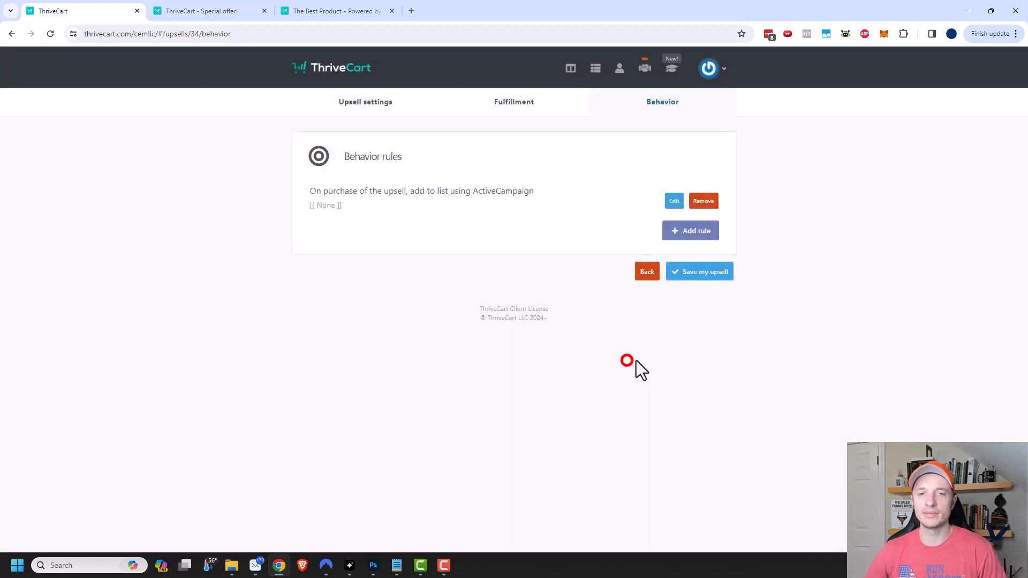
click(699, 274)
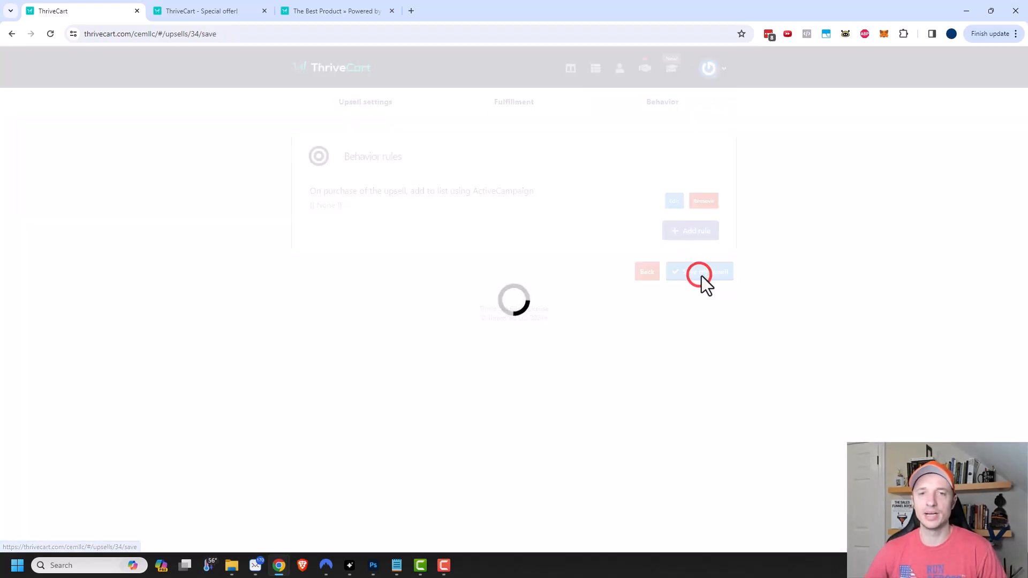
click(716, 192)
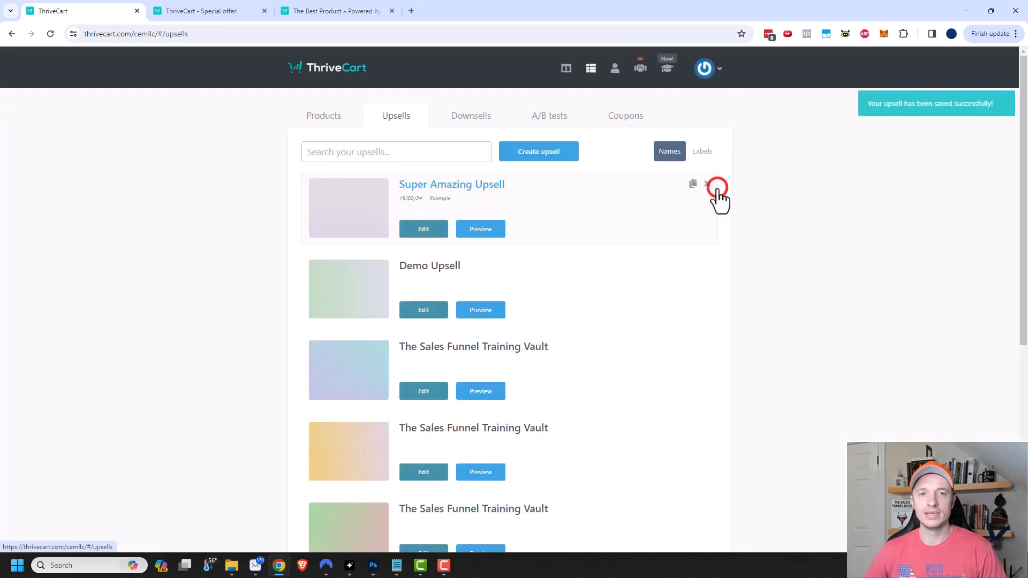
- Create a new digital downsell named 'Super Awesome Downsell'
click(464, 117)
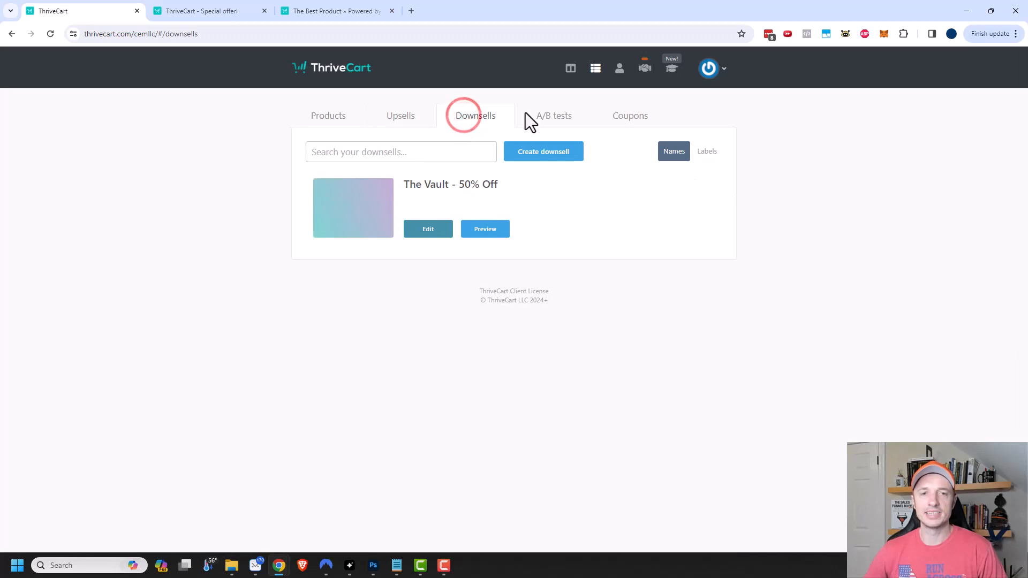
click(547, 153)
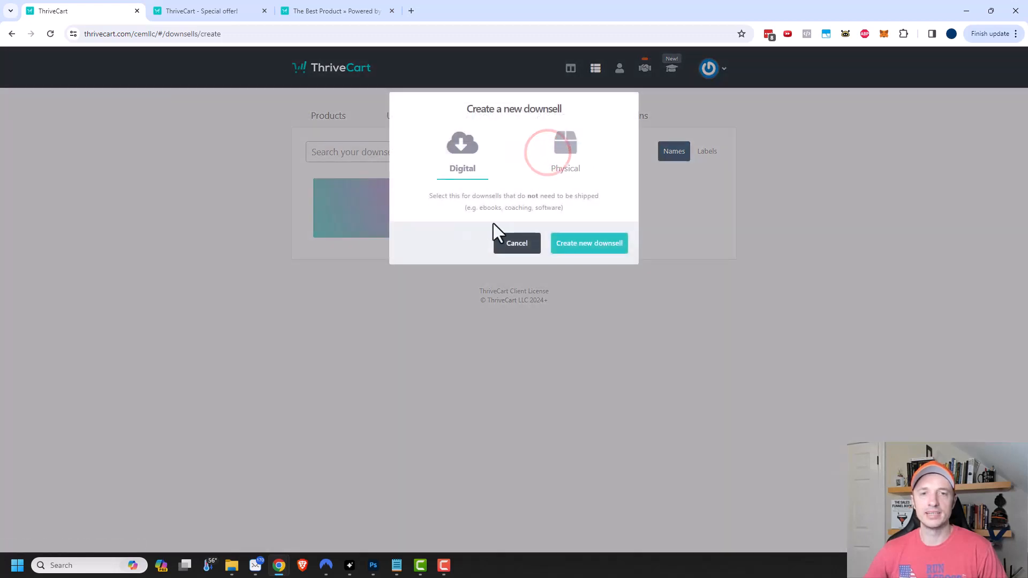
click(599, 244)
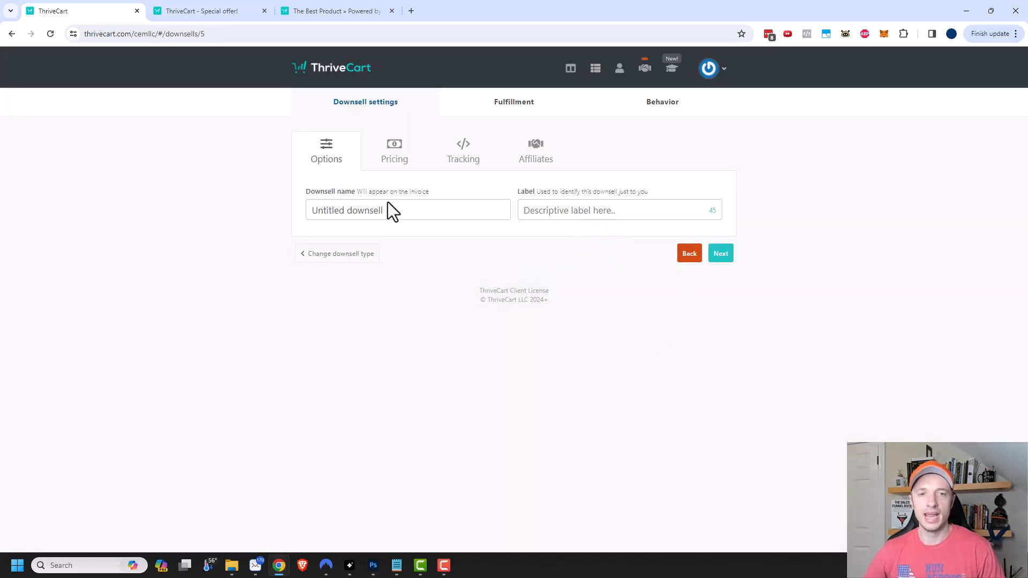
click(404, 210)
text(Super Aw)
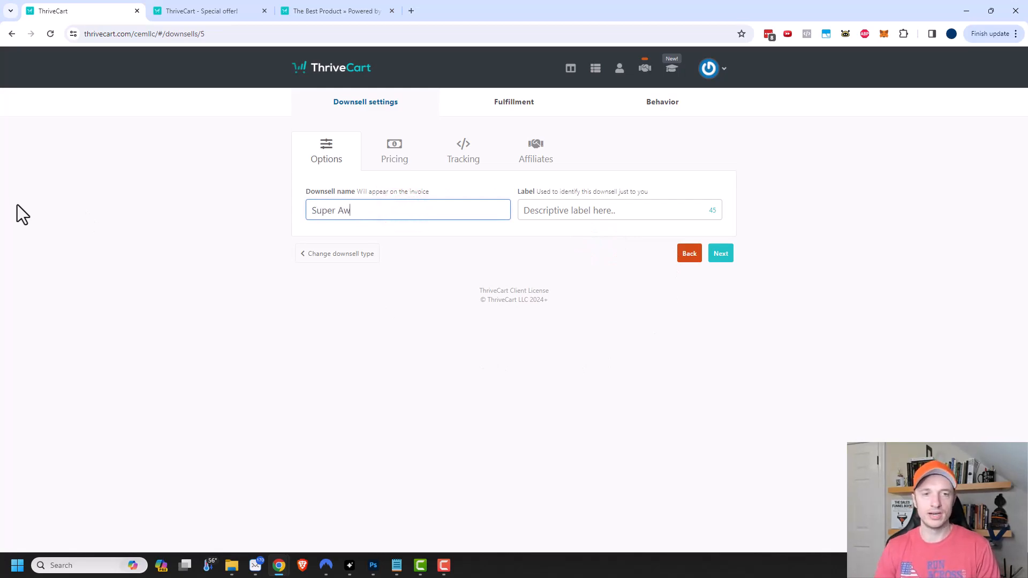
text(esome Downsell)
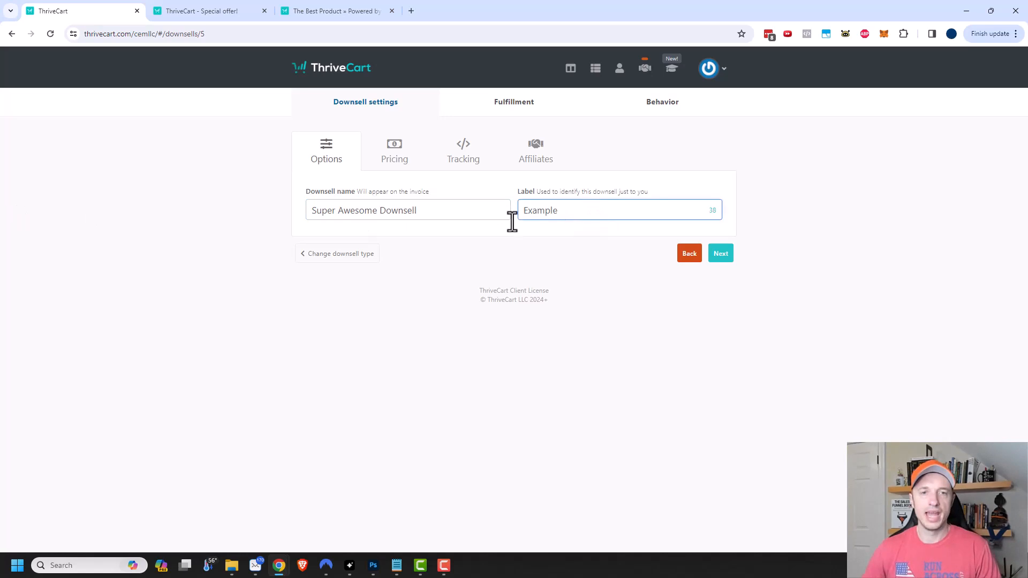
- Price the downsell at $7, pass through tracking, fulfillment and behavior, and save it
click(379, 159)
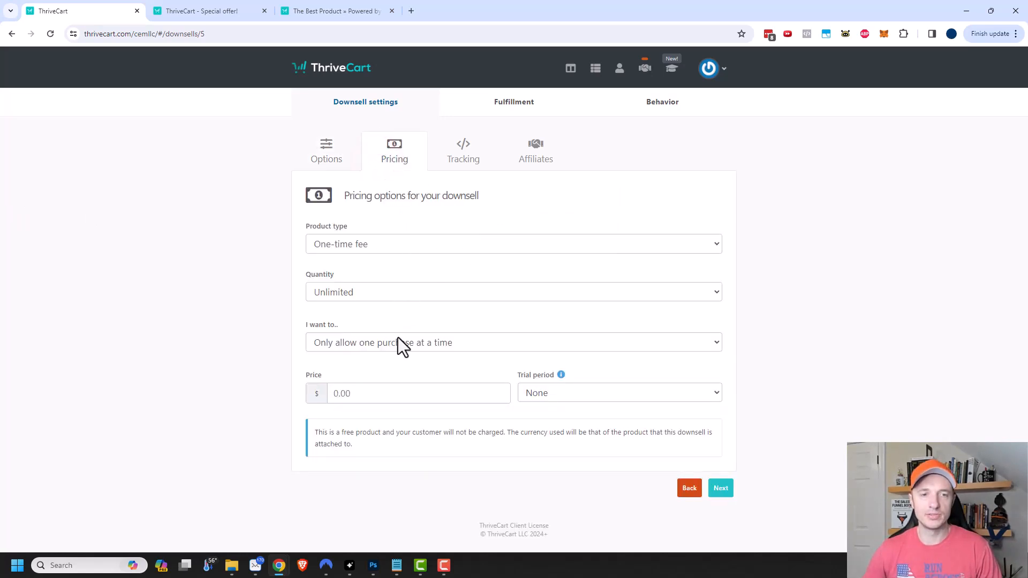
click(402, 394)
text(7)
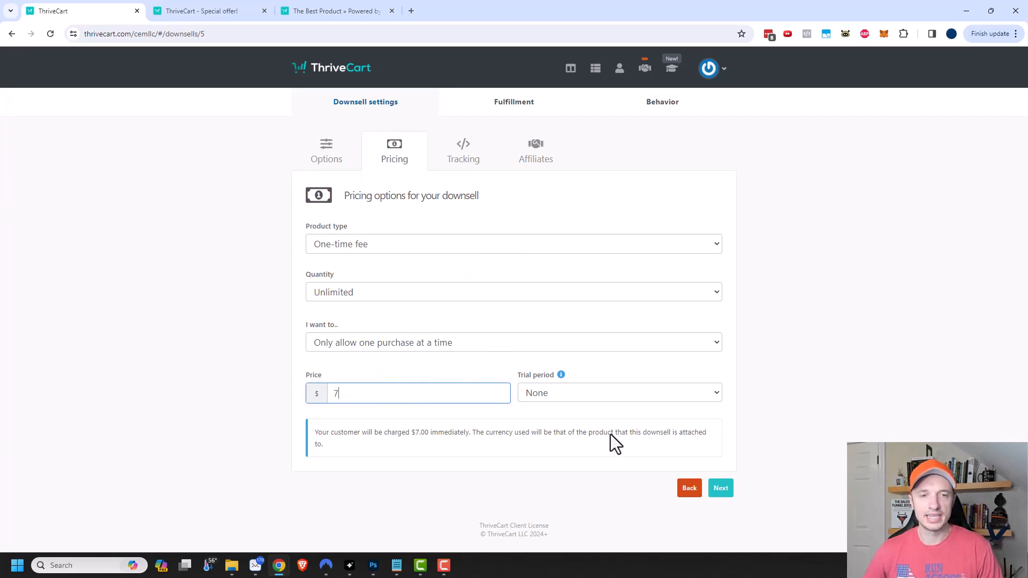
click(721, 488)
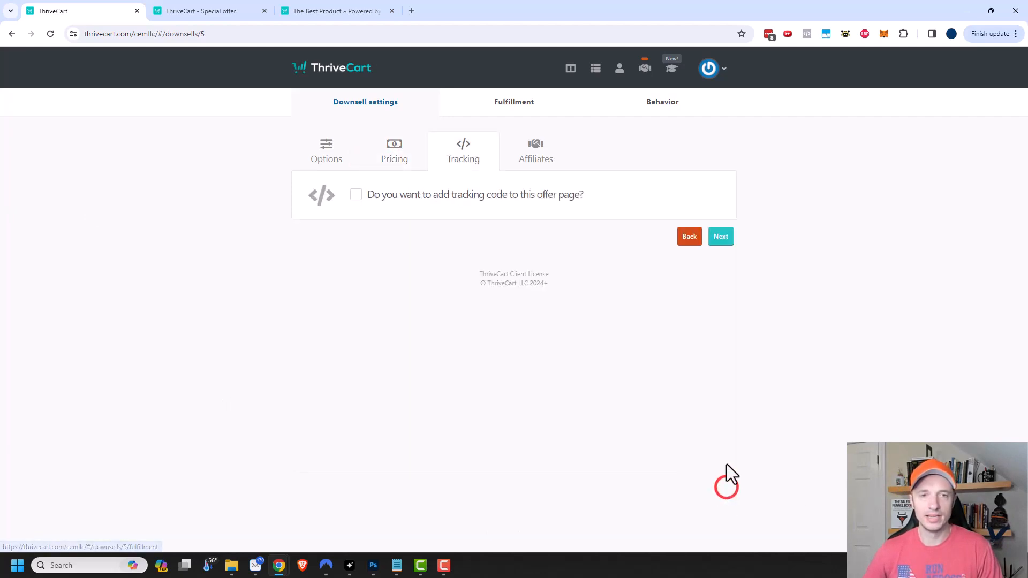
click(721, 417)
click(522, 104)
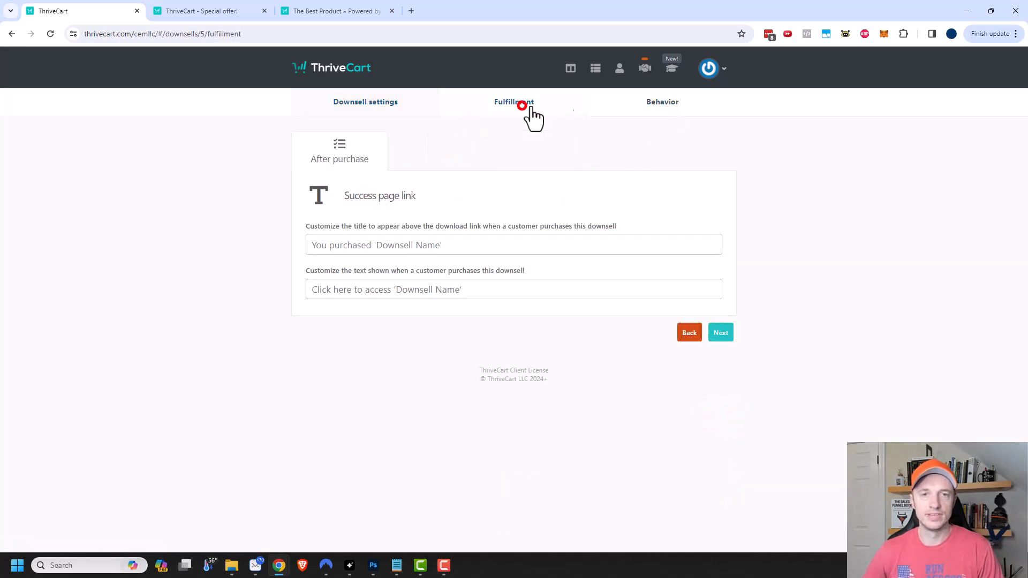
click(723, 333)
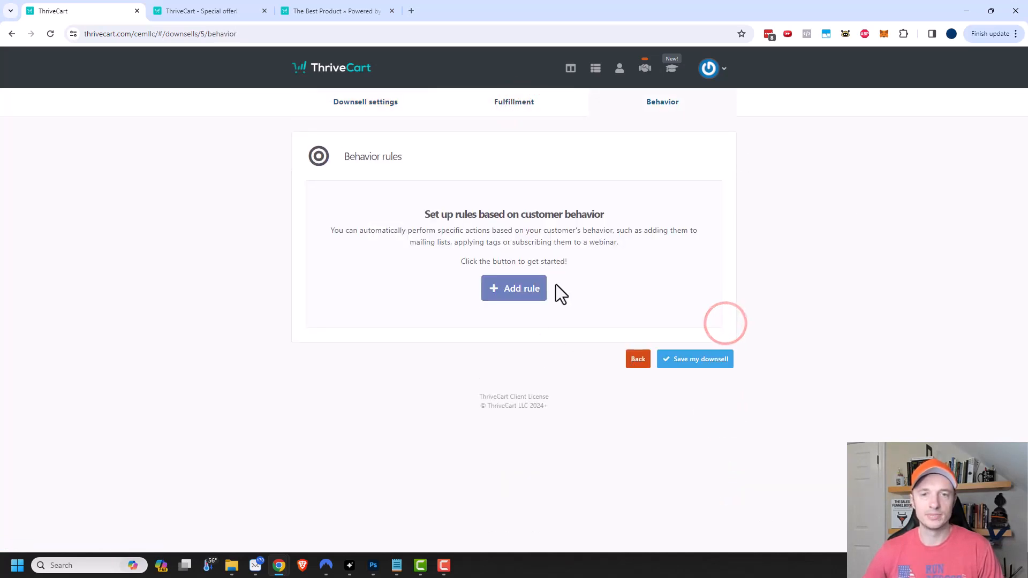
click(716, 358)
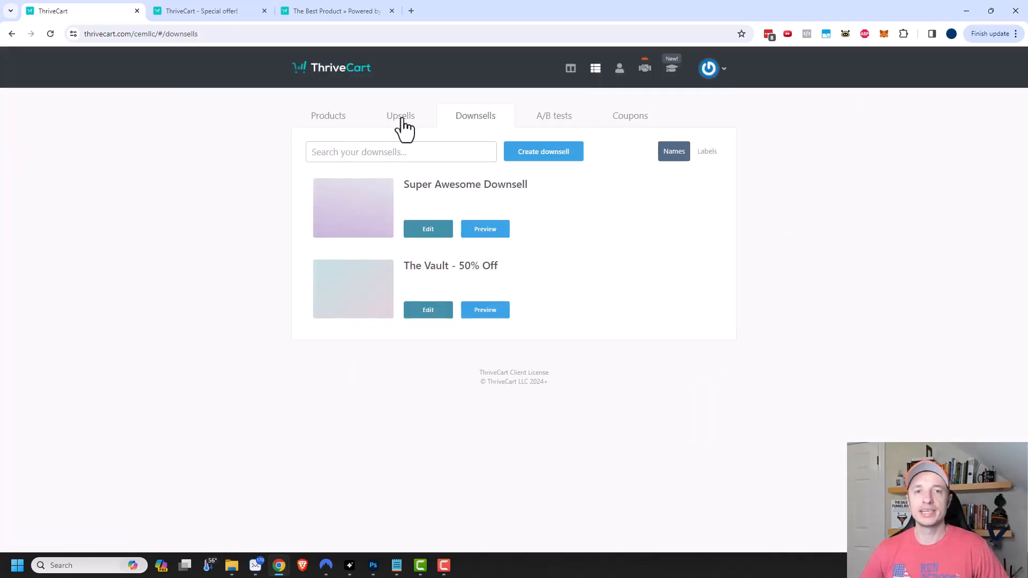
- Create a funnel for The Best Product, dismiss the intro, and list its funnel pages
click(333, 117)
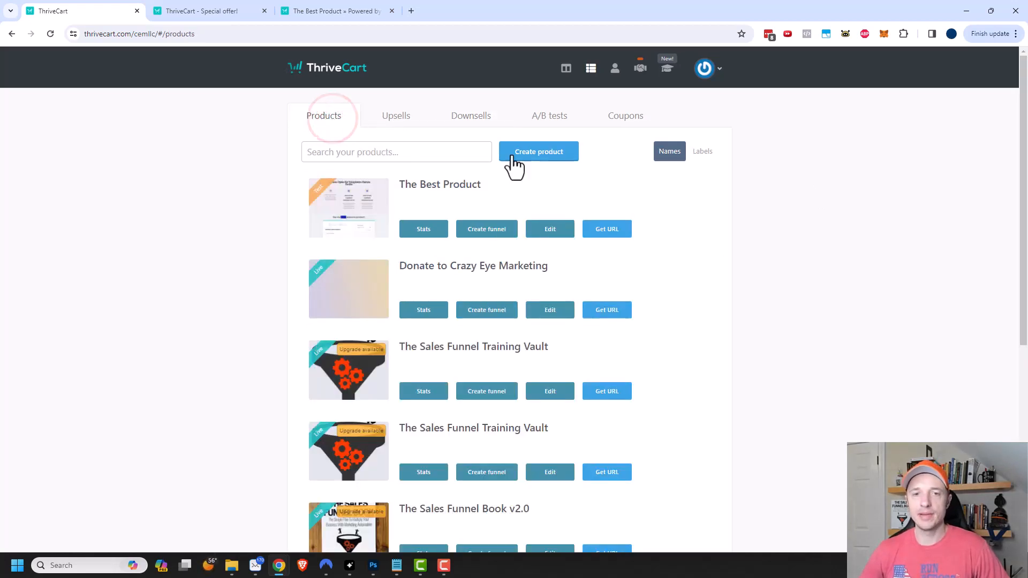
click(480, 236)
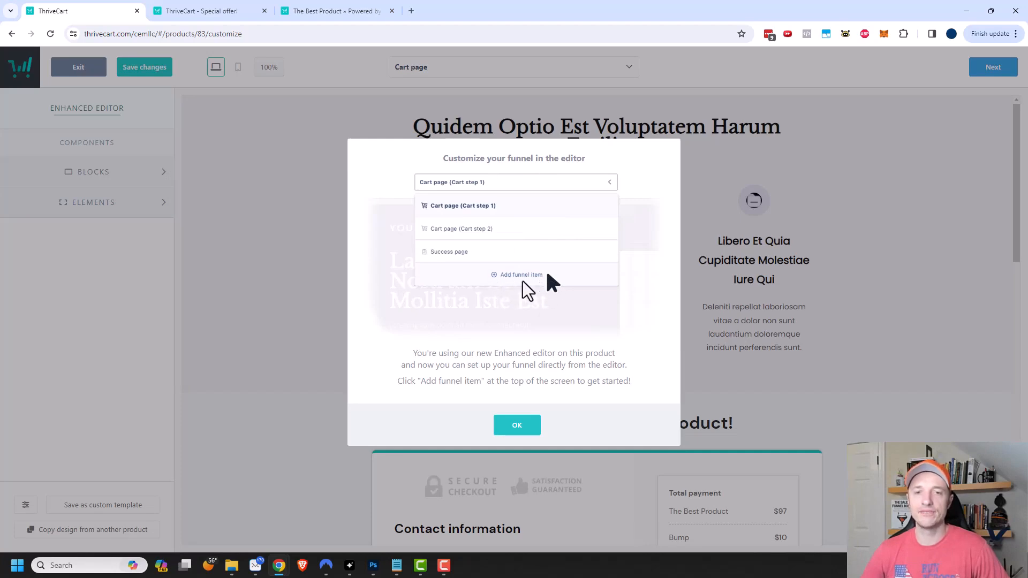
click(517, 425)
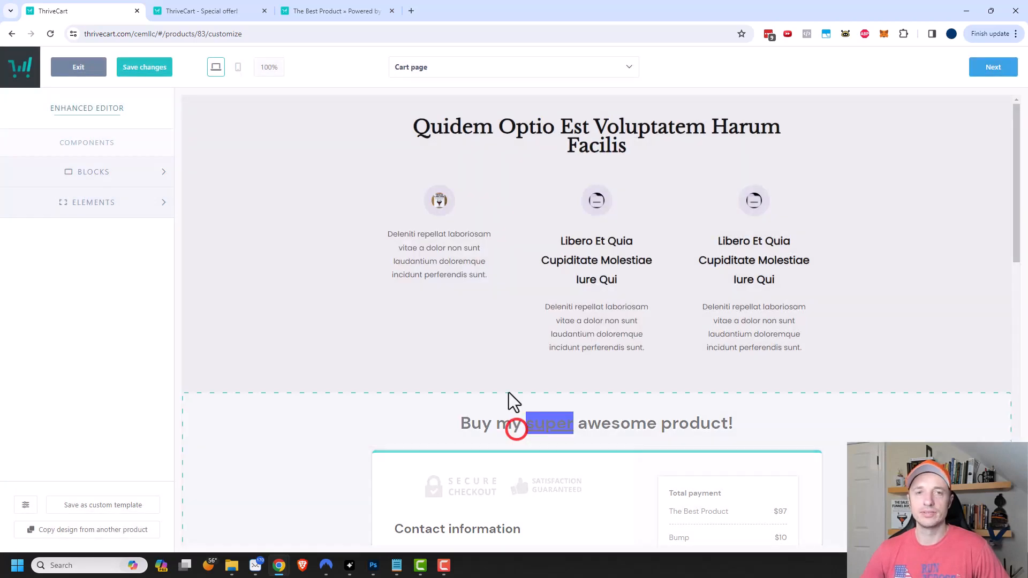
click(494, 73)
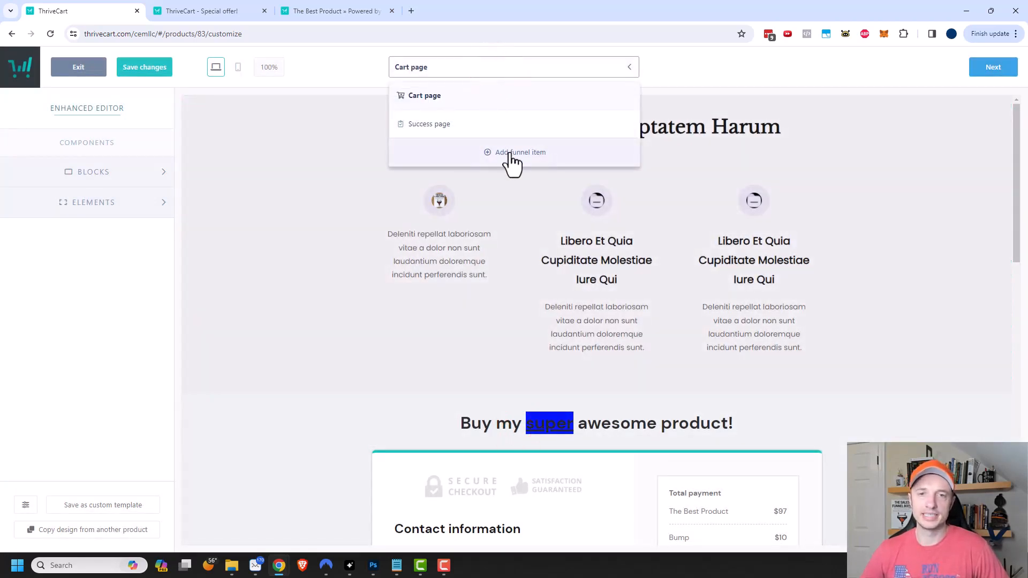
- Choose Super Amazing Upsell as a new funnel item, displayed on a ThriveCart-designed page
click(512, 157)
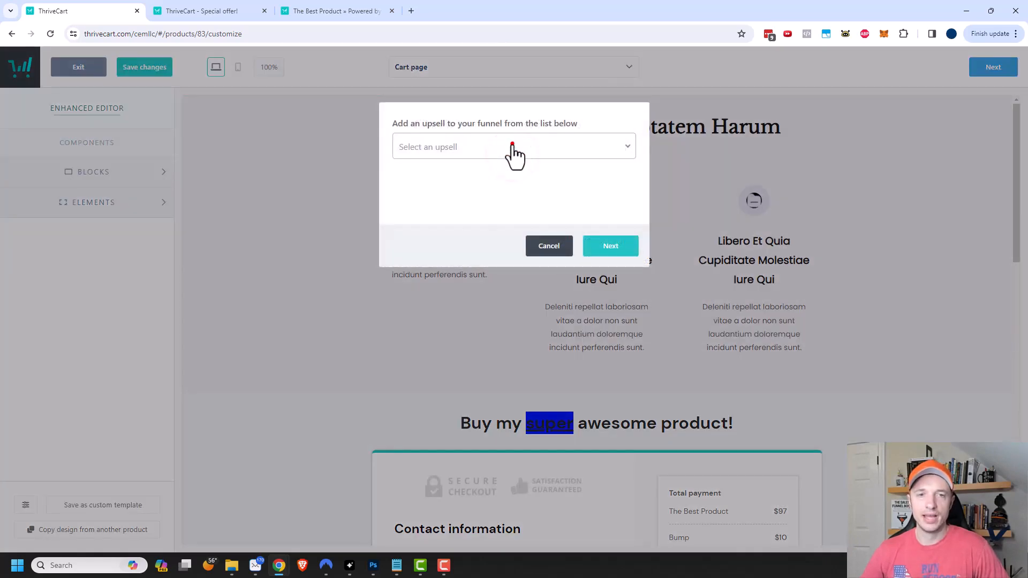
click(513, 146)
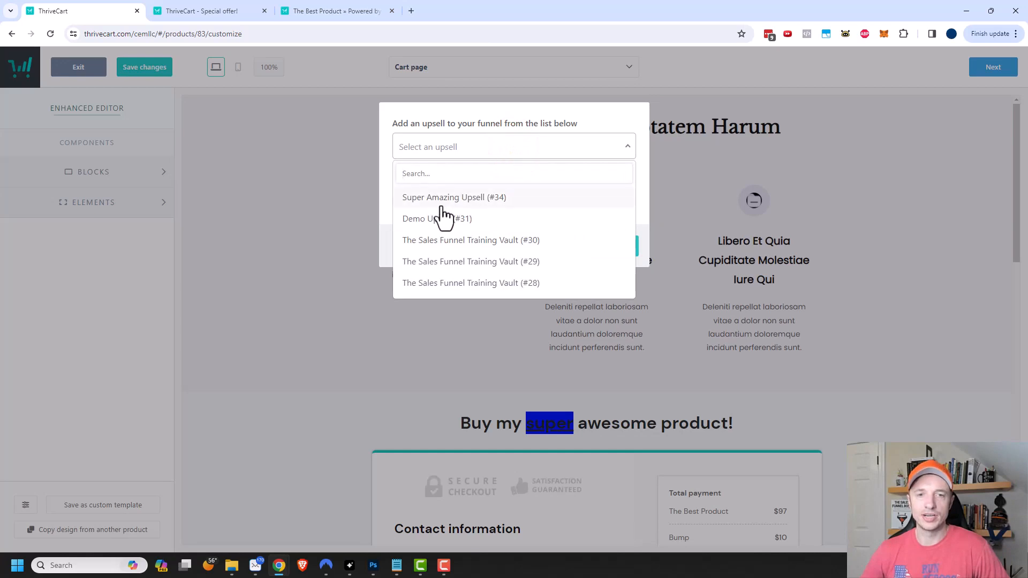
click(450, 199)
click(611, 246)
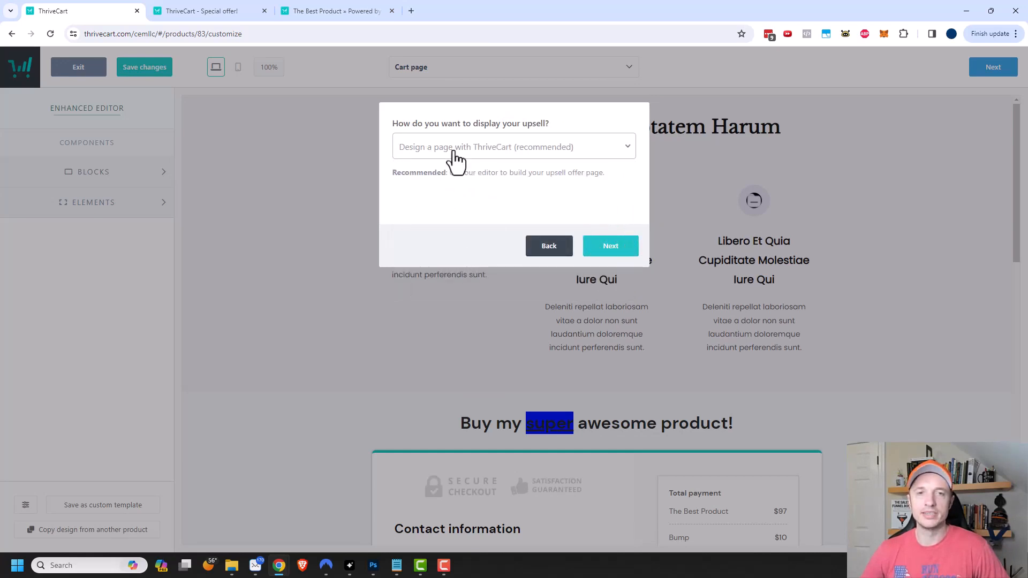
click(487, 153)
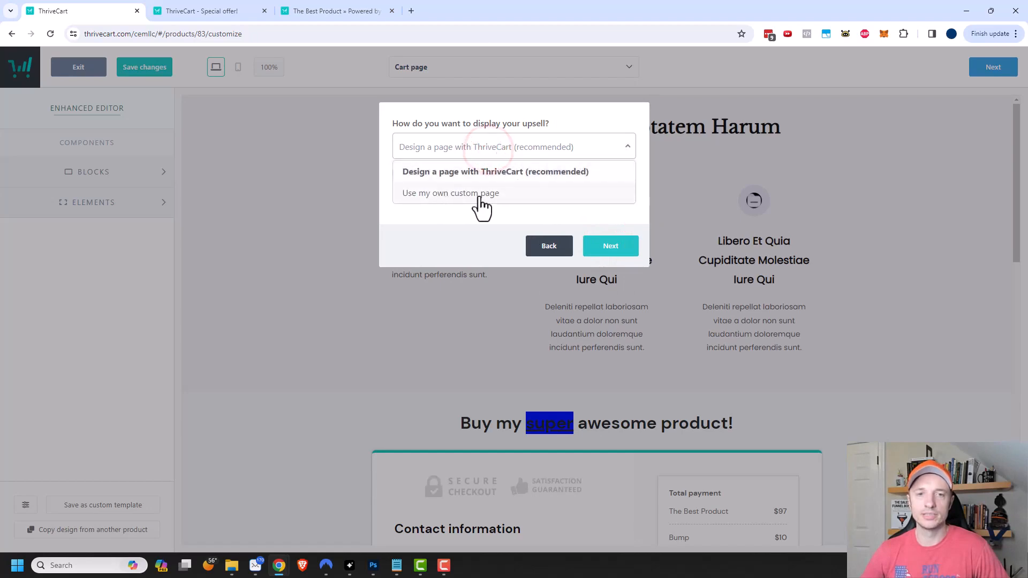
click(500, 172)
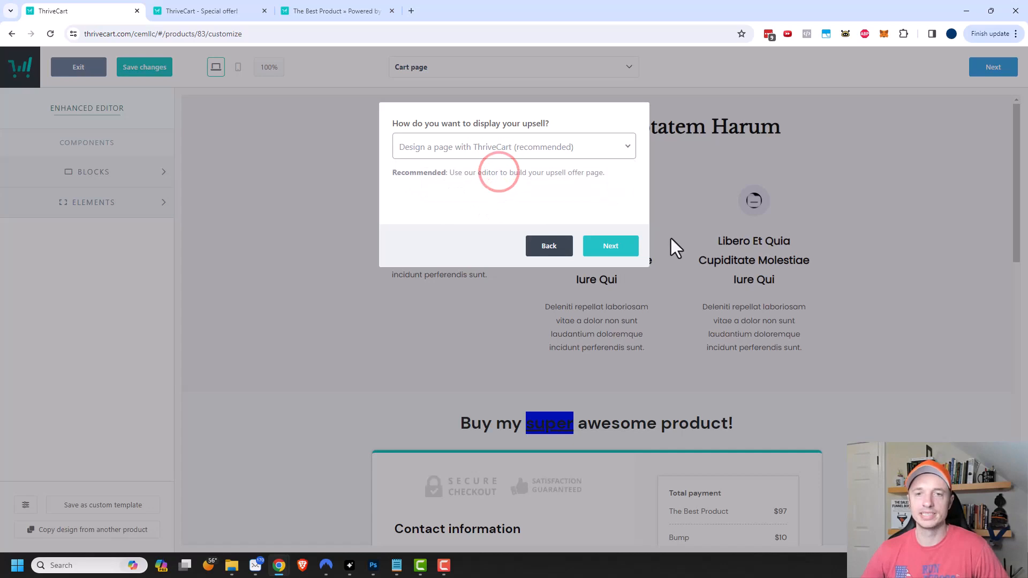
click(613, 252)
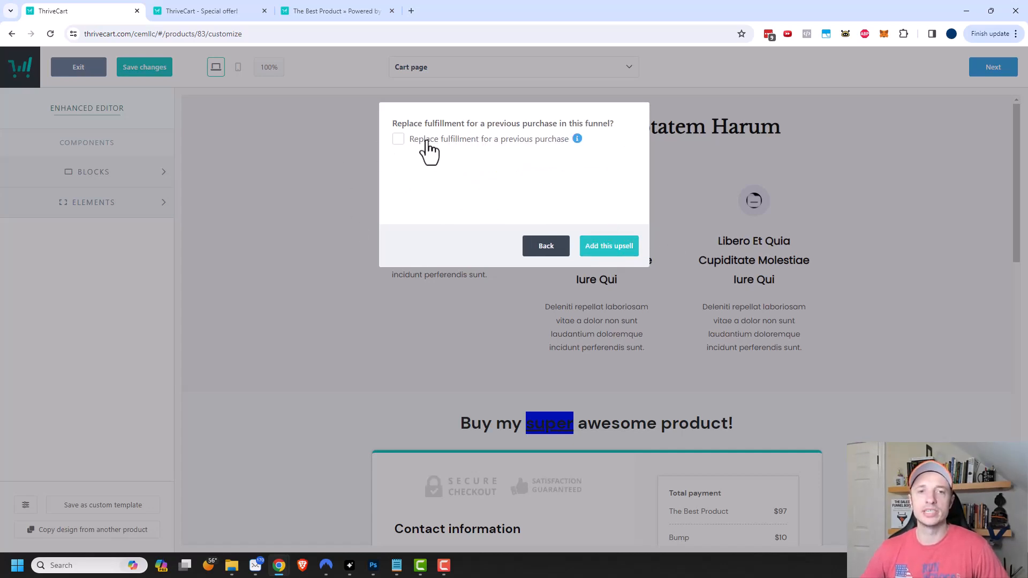
- Make the upsell replace The Best Product's fulfillment and add it to the funnel
mouse_move(577, 139)
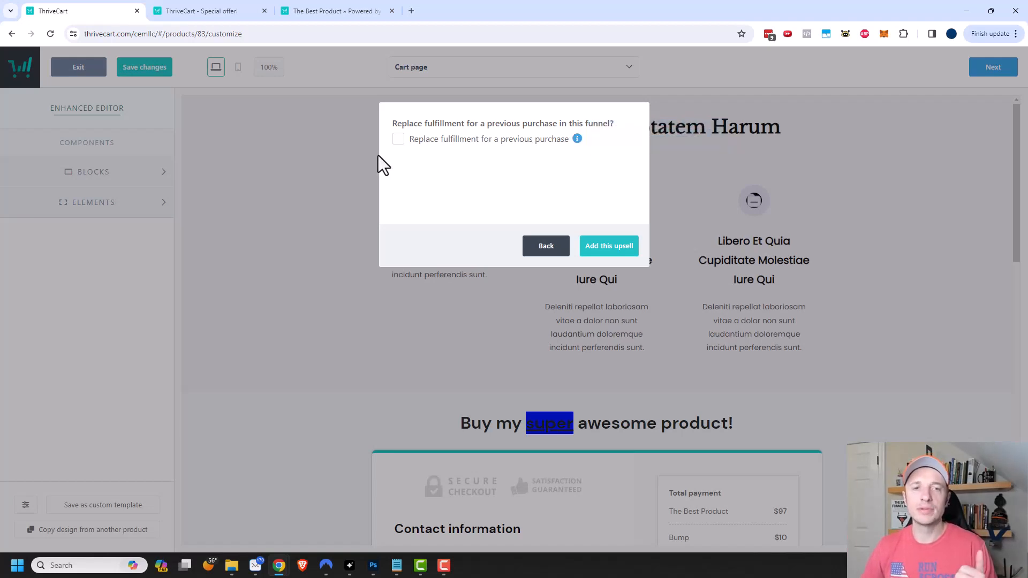
click(399, 139)
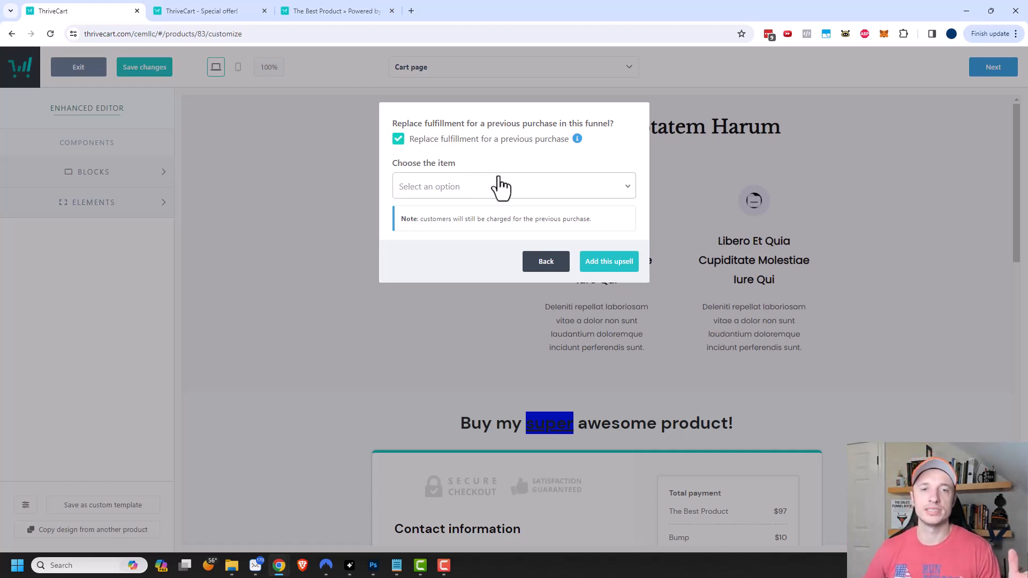
click(466, 186)
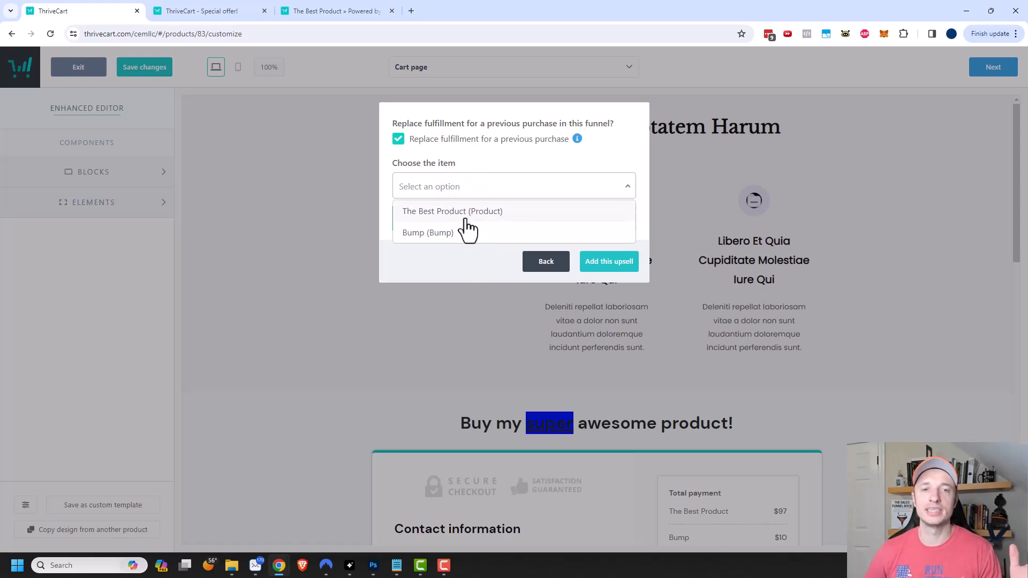
click(466, 214)
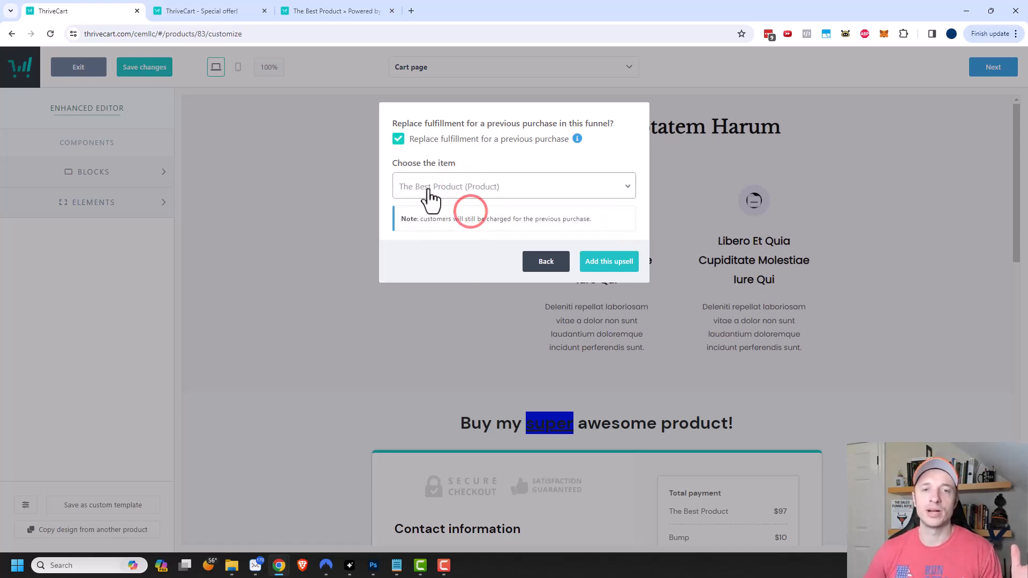
click(610, 264)
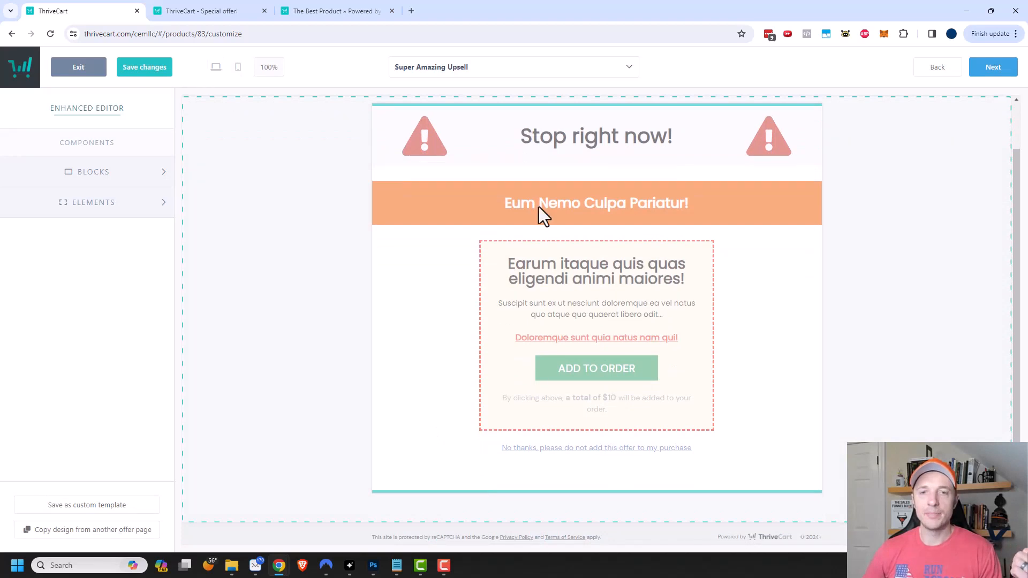
- Show the offer block's options, then list the funnel steps from the top dropdown
click(368, 345)
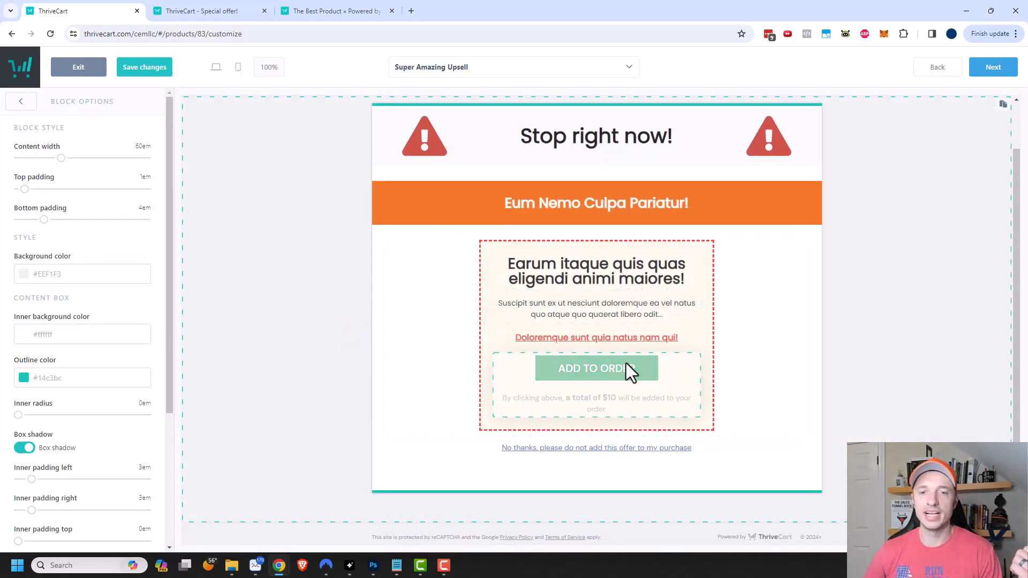
scroll(901, 280, up, 1)
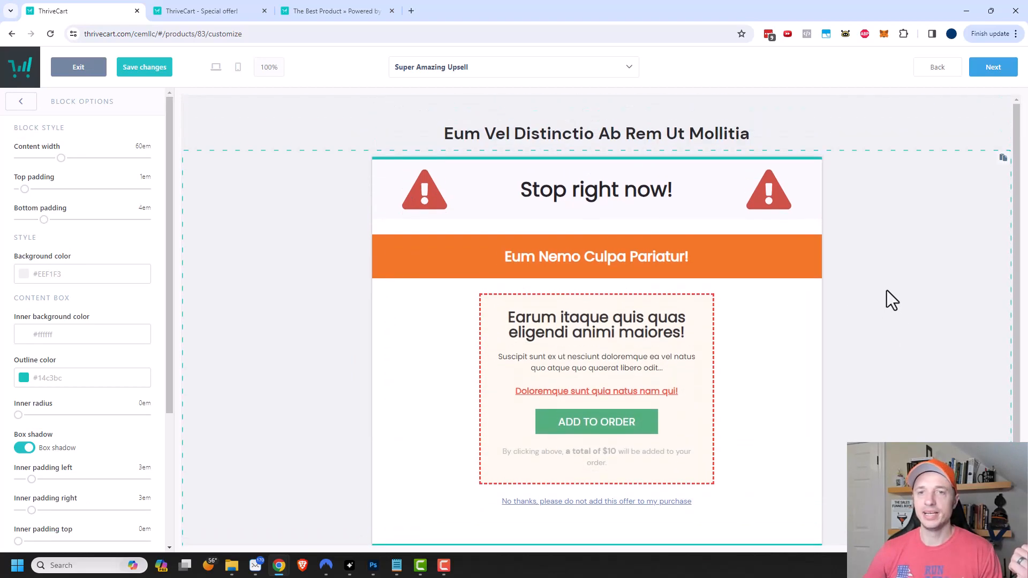
click(589, 69)
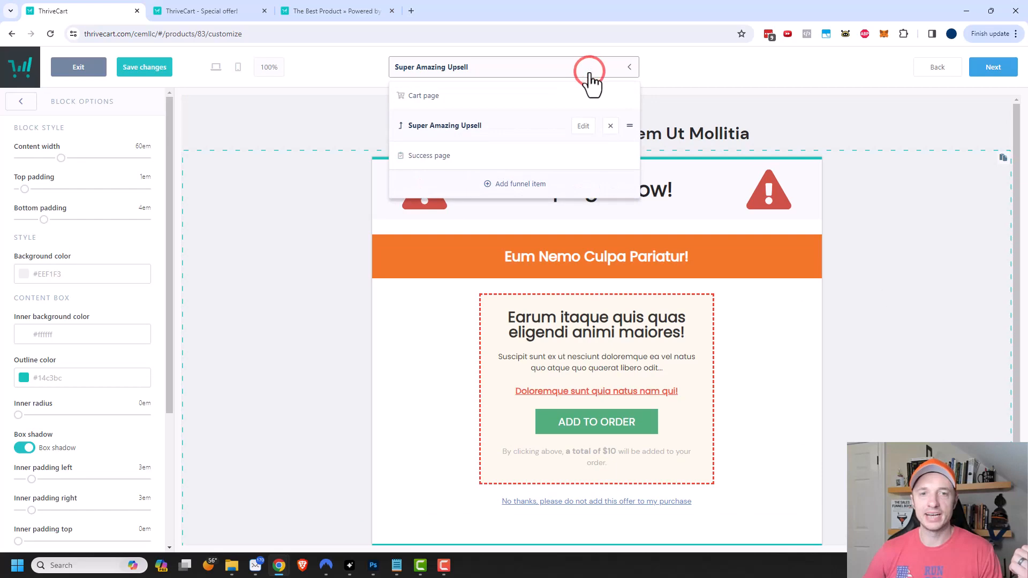
- Add Super Awesome Downsell to the funnel, related to Super Amazing Upsell, on a ThriveCart-designed page
click(523, 188)
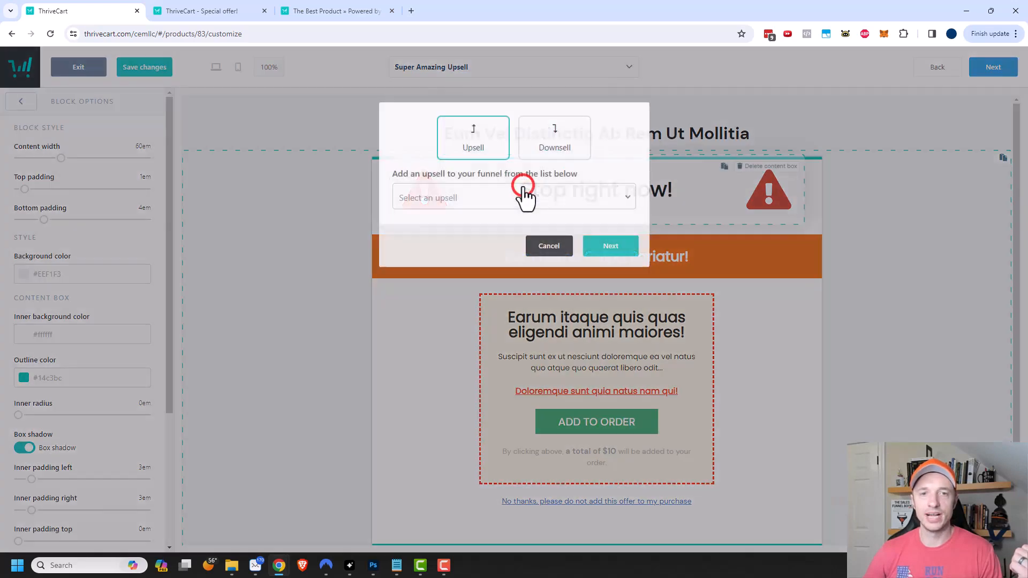
click(557, 136)
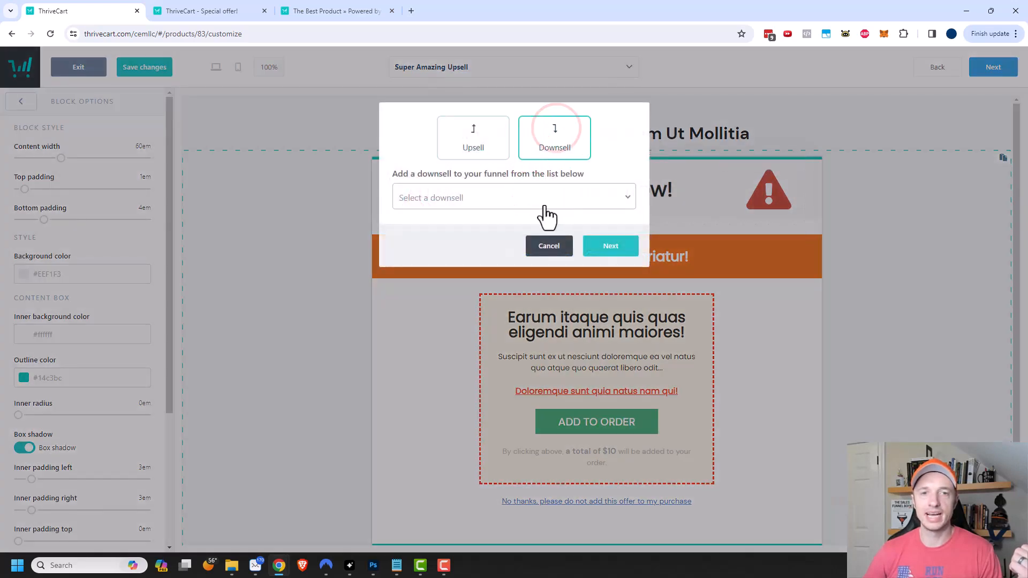
click(544, 202)
click(464, 250)
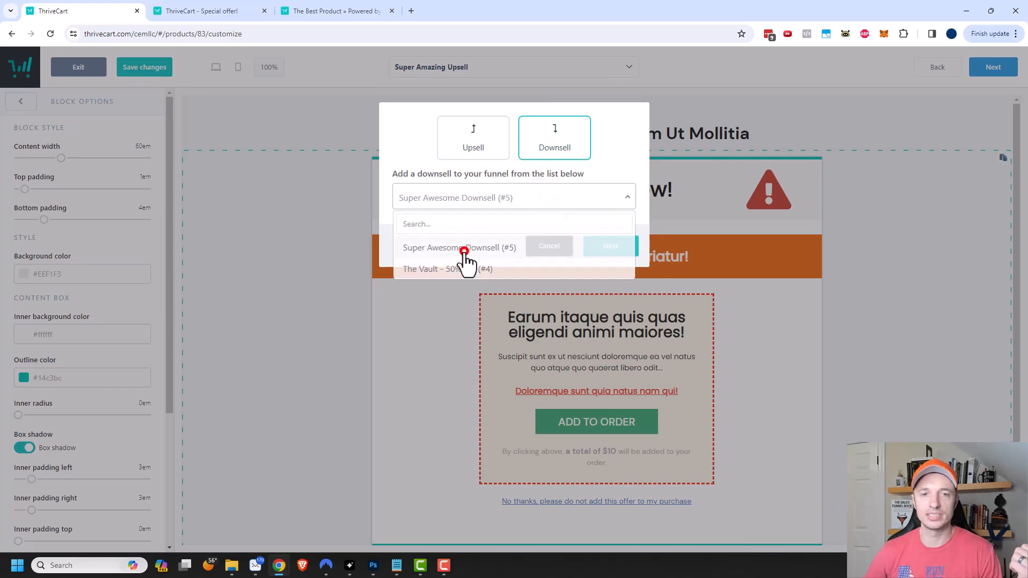
click(608, 253)
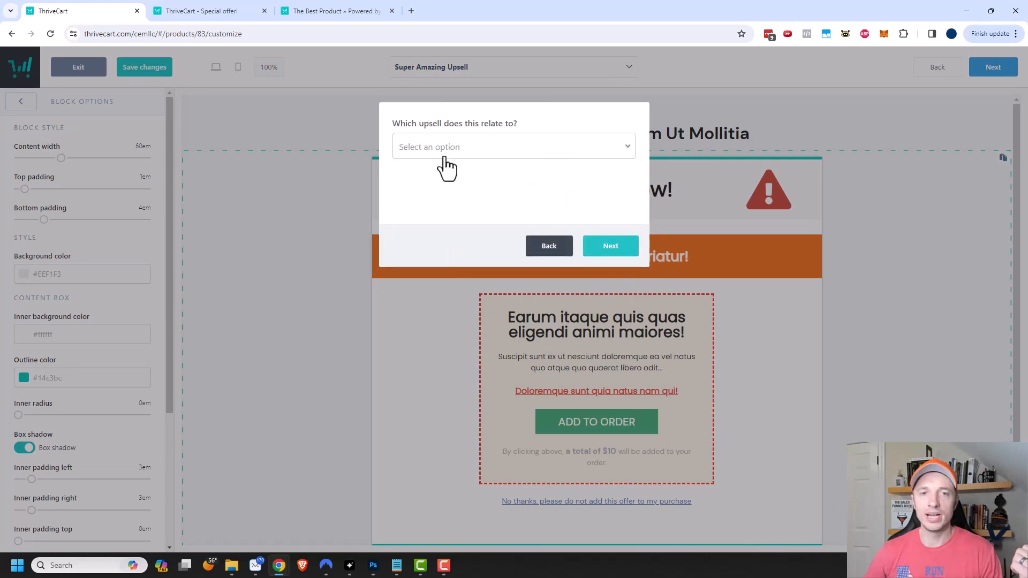
click(519, 151)
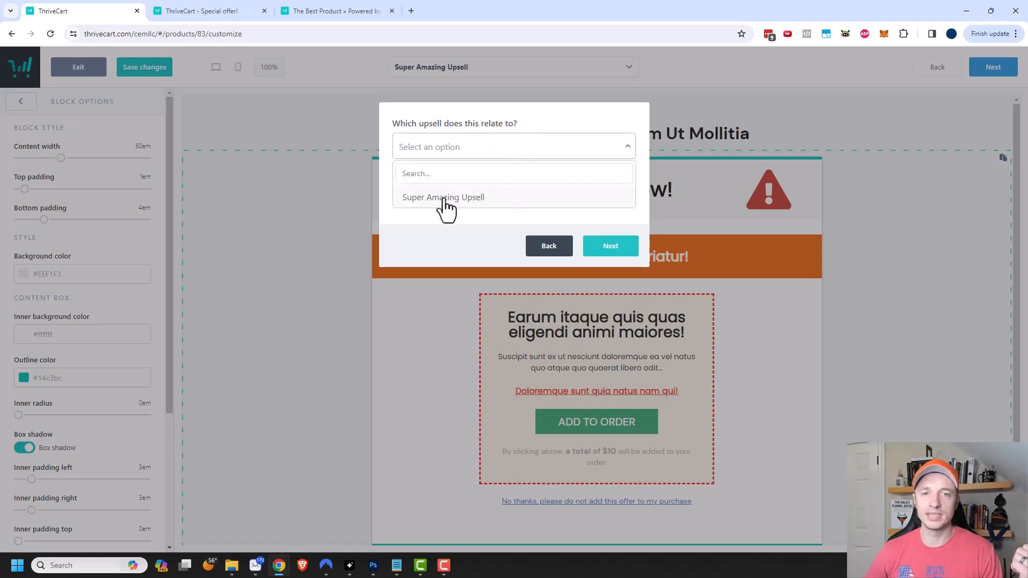
click(474, 202)
click(617, 253)
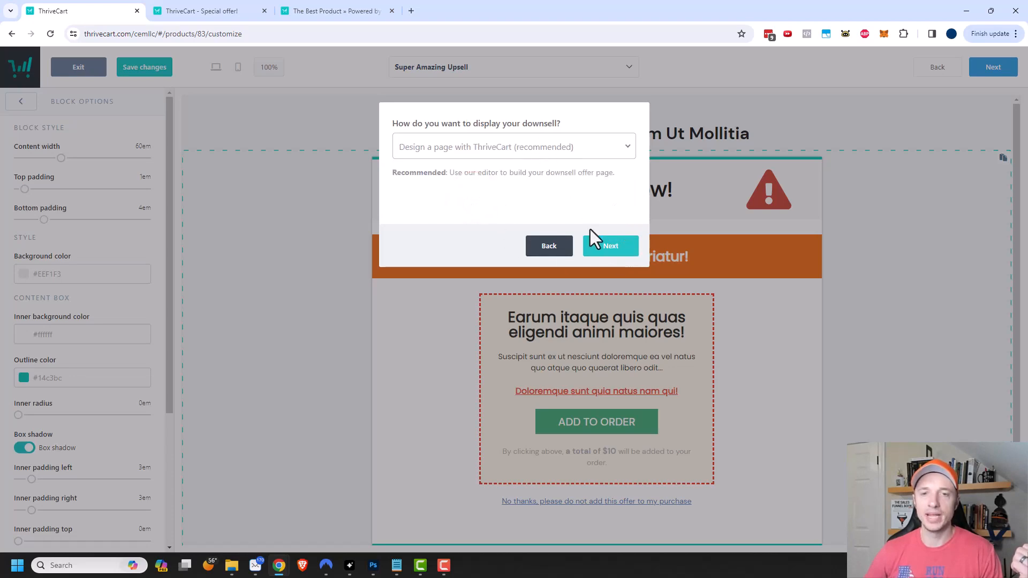
click(611, 248)
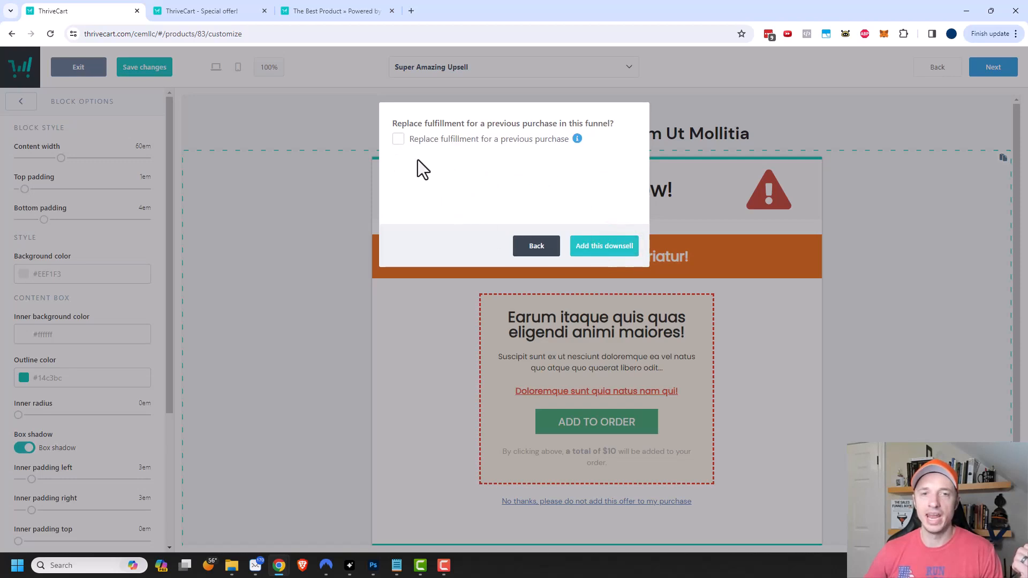
click(610, 249)
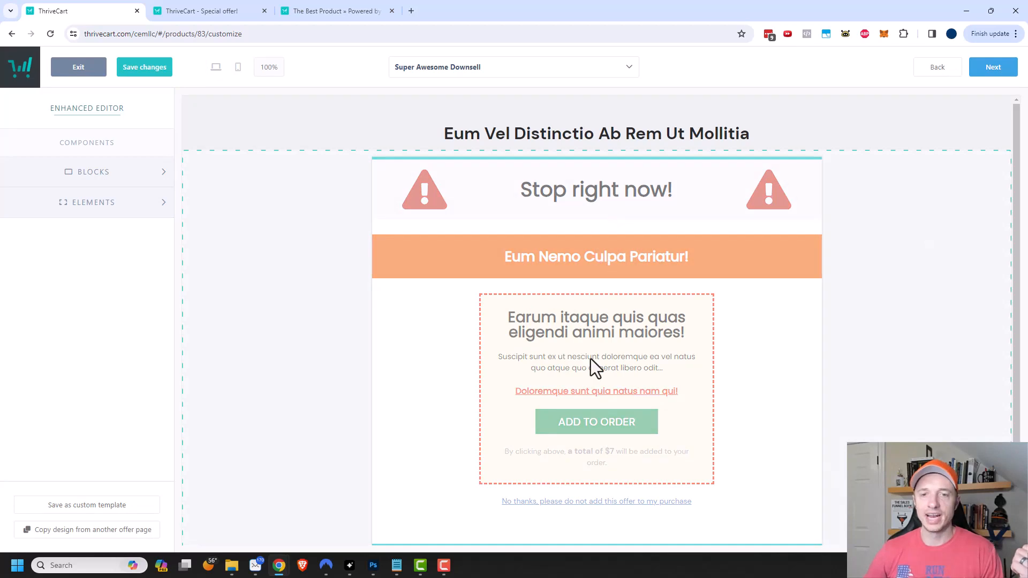
click(517, 82)
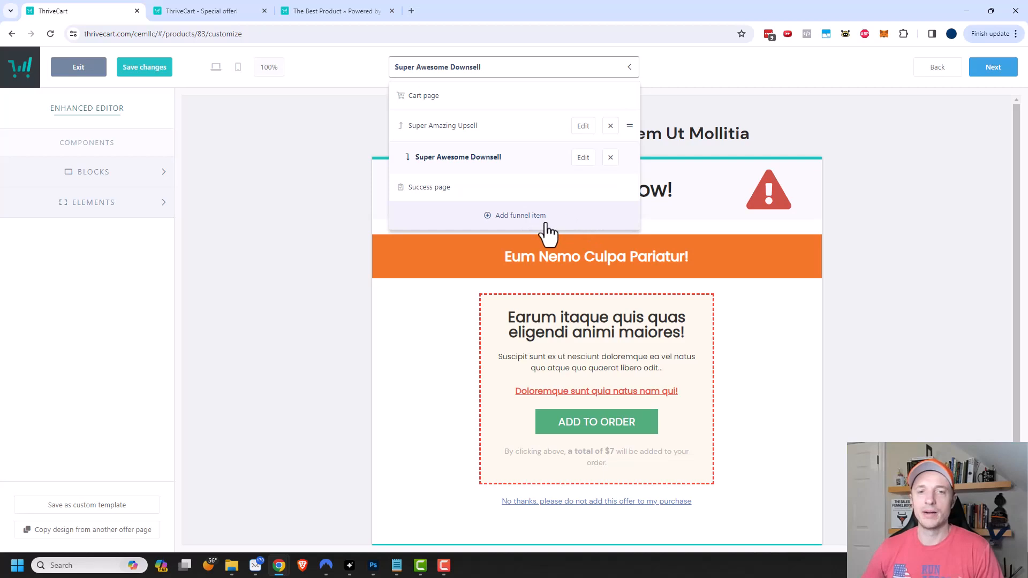
- Advance to the success page, complete the funnel editor, and return to Products
click(875, 190)
click(999, 73)
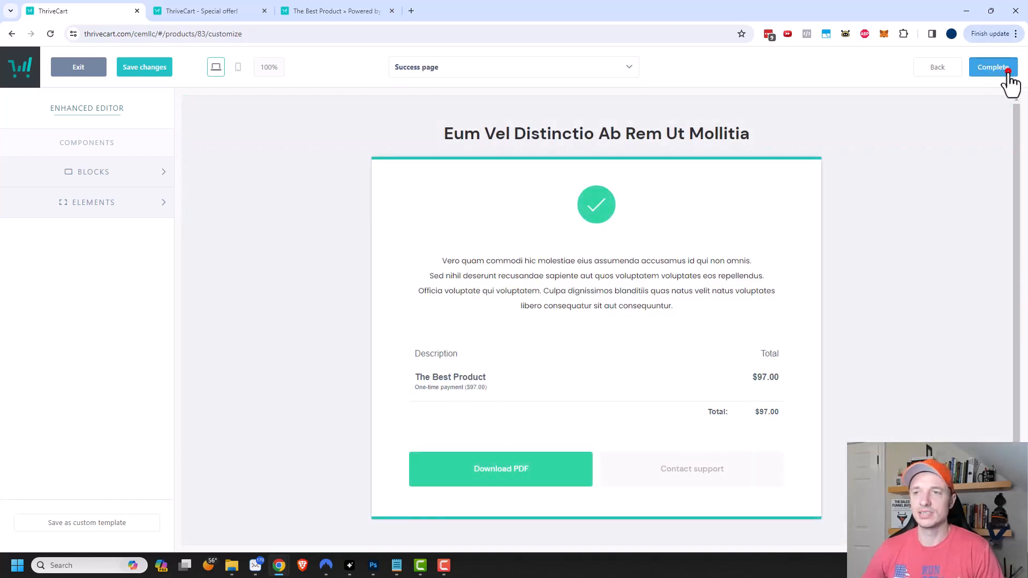
click(1007, 71)
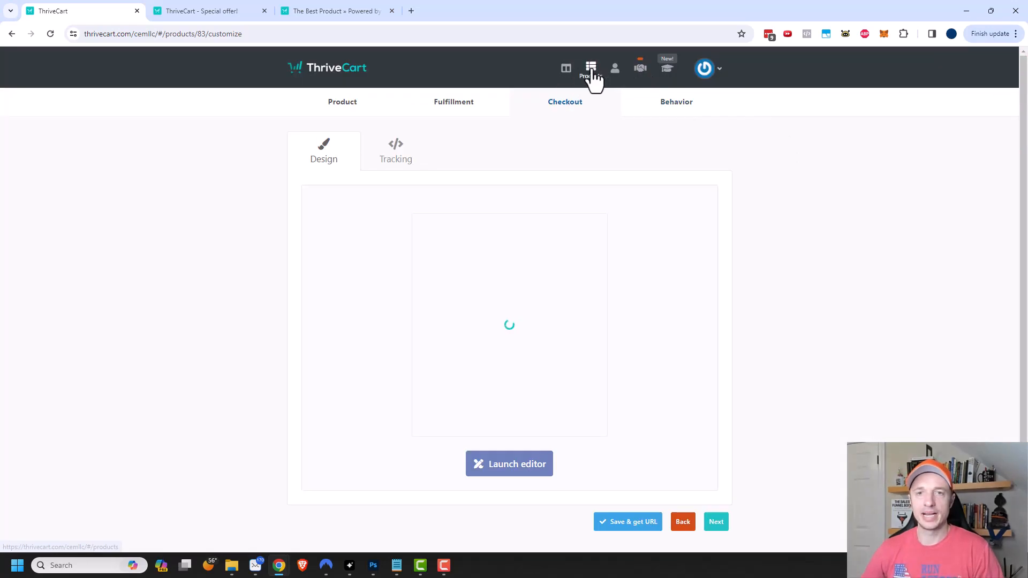
click(591, 69)
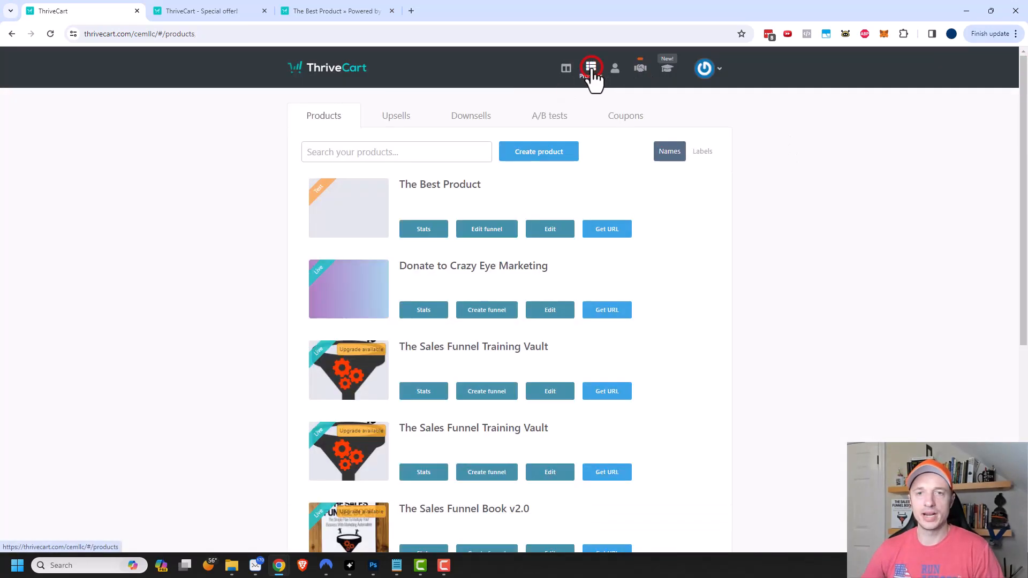
- Look at the A/B tests page, cancel creating a first test, and show the Coupons list
click(545, 124)
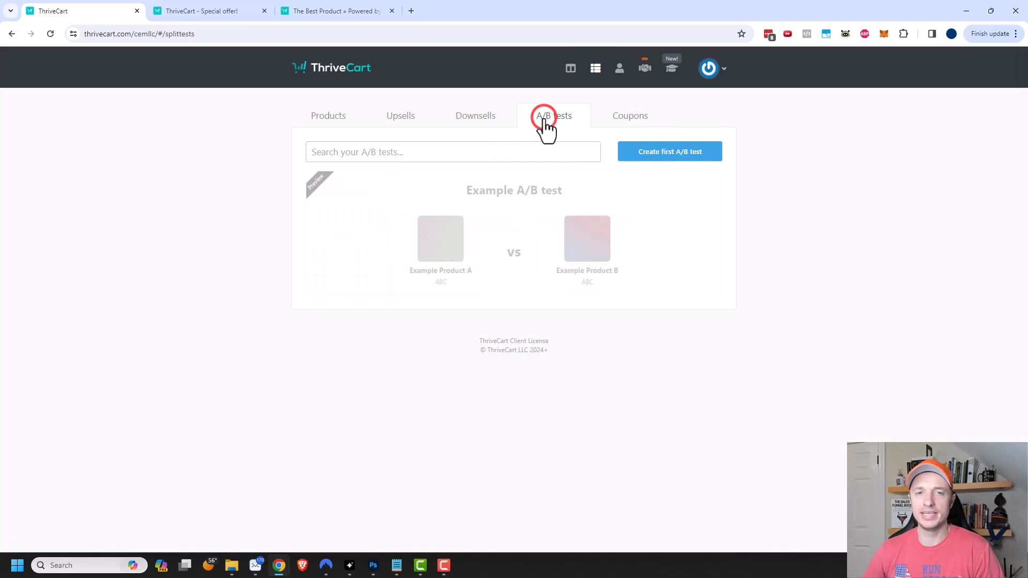
click(652, 154)
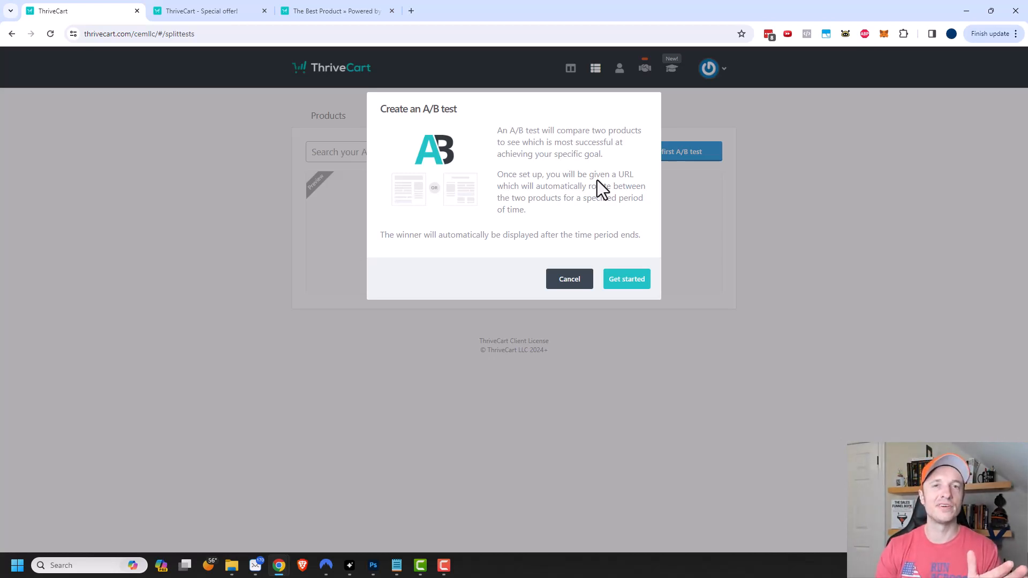
click(574, 280)
click(625, 116)
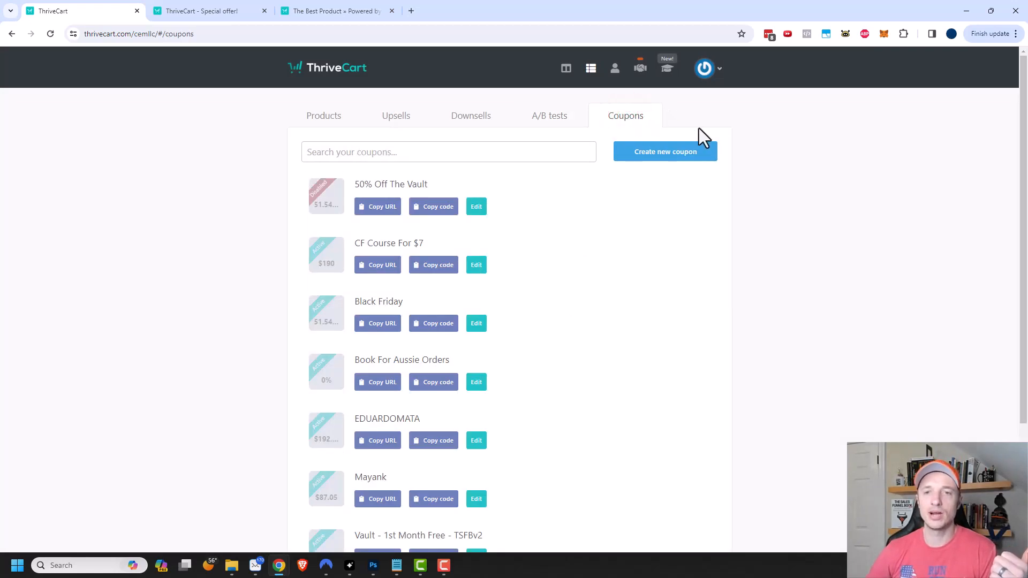
- Create a new coupon named 'Super Awesome Coupon' with code SUPER
click(669, 154)
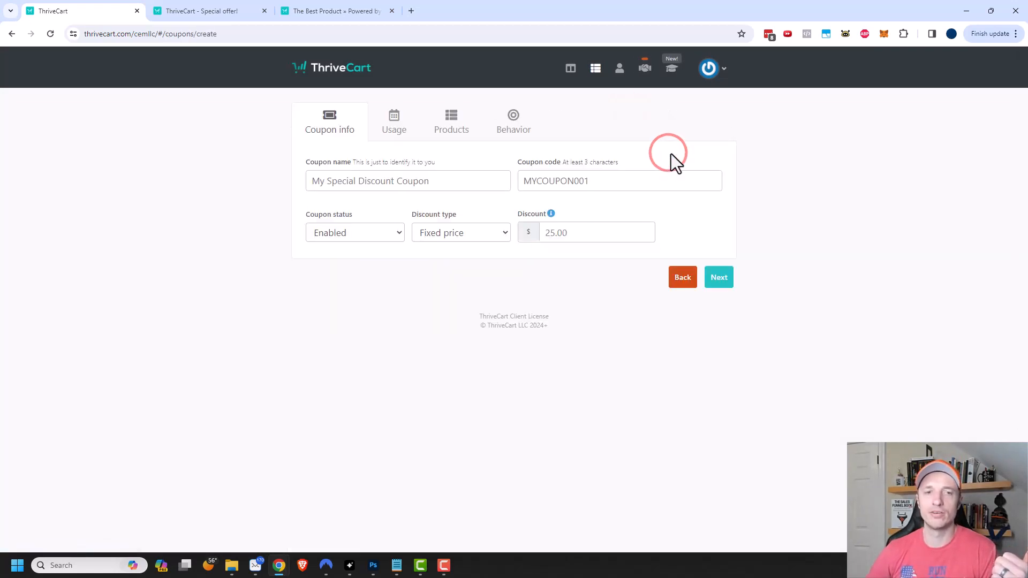
click(395, 182)
text(Super Awesome Coupon)
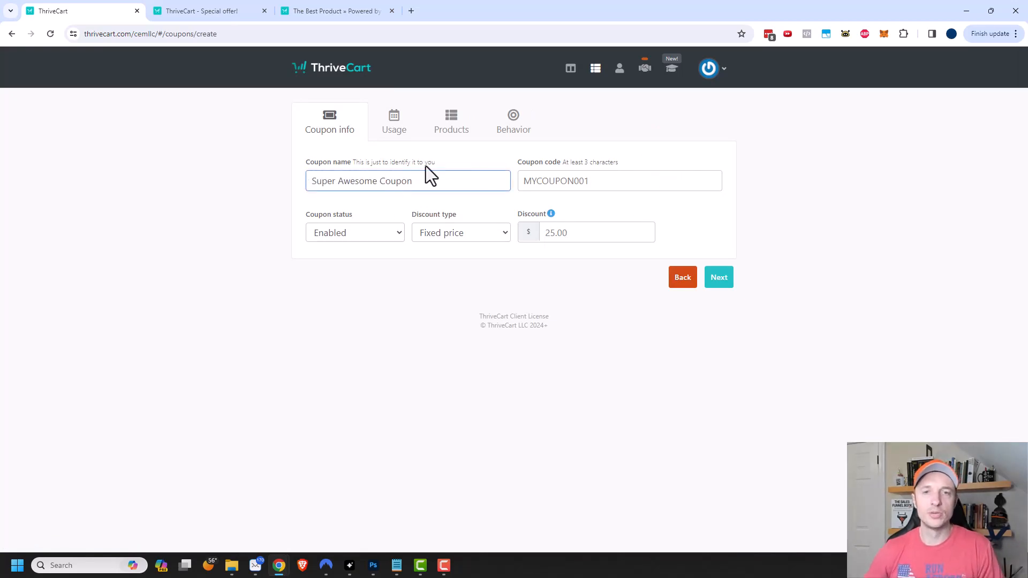
click(554, 181)
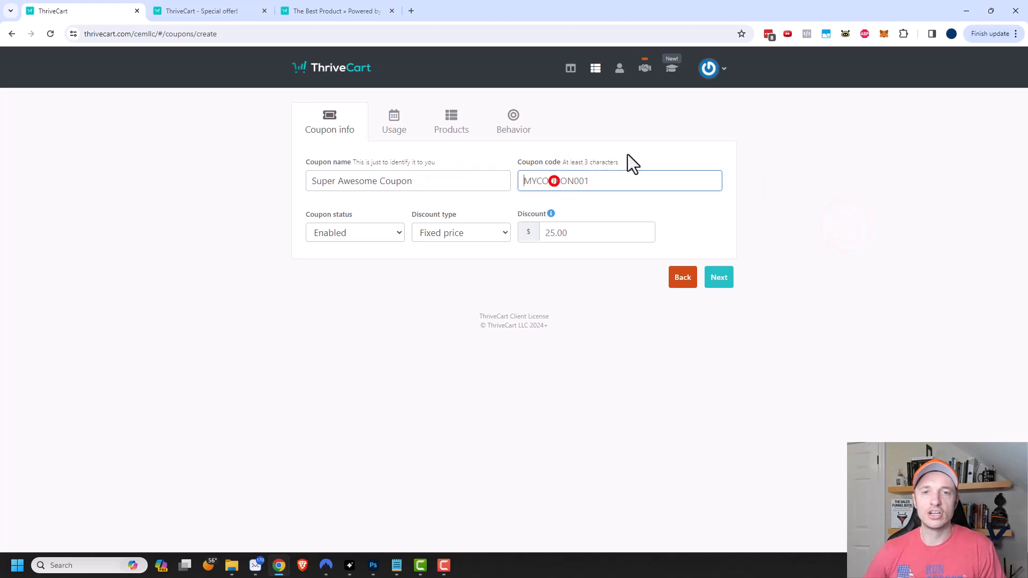
text(SUPER)
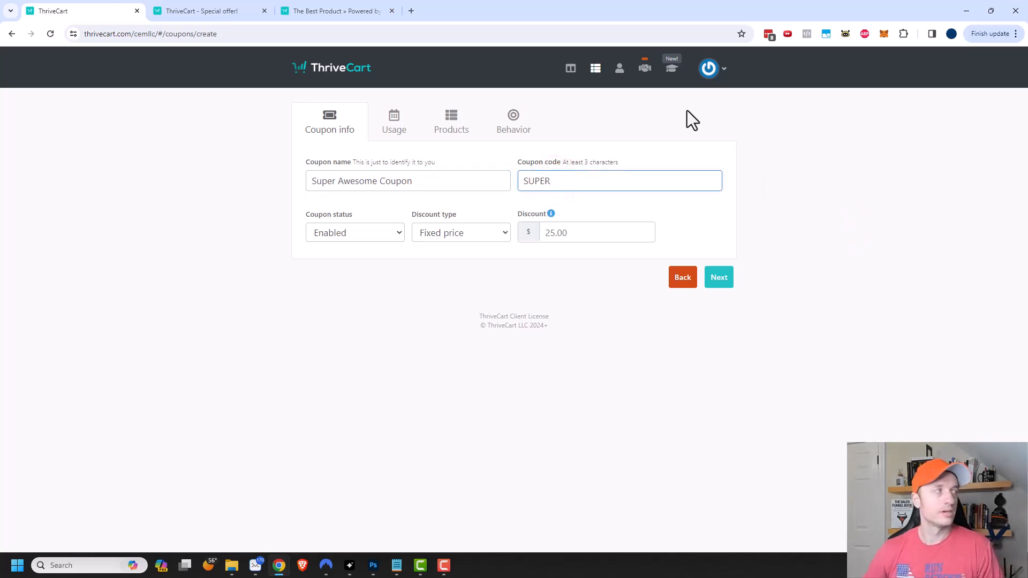
click(857, 132)
- Make it a 15% percentage discount on the main product, including recurring payments
click(362, 235)
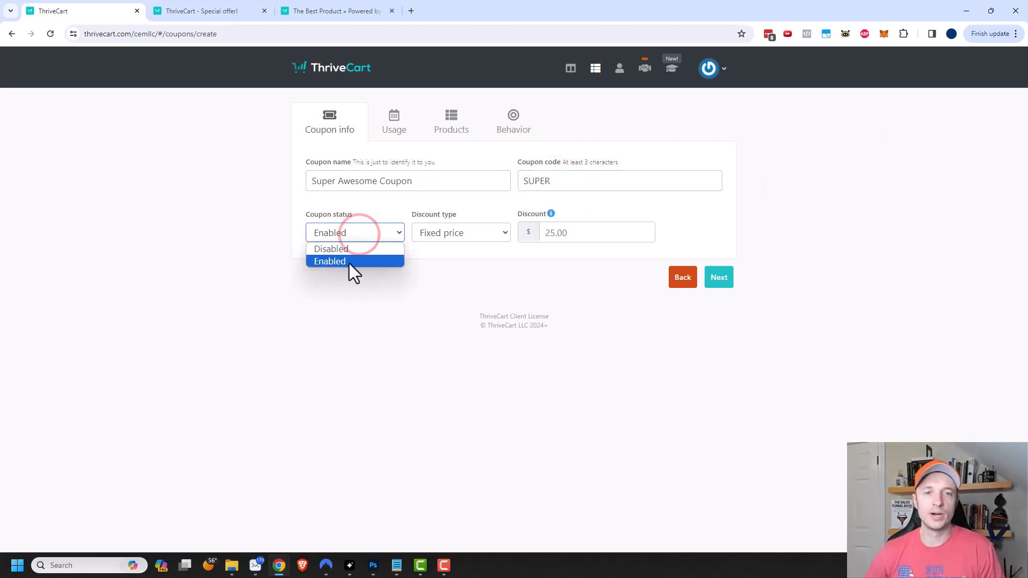
click(451, 233)
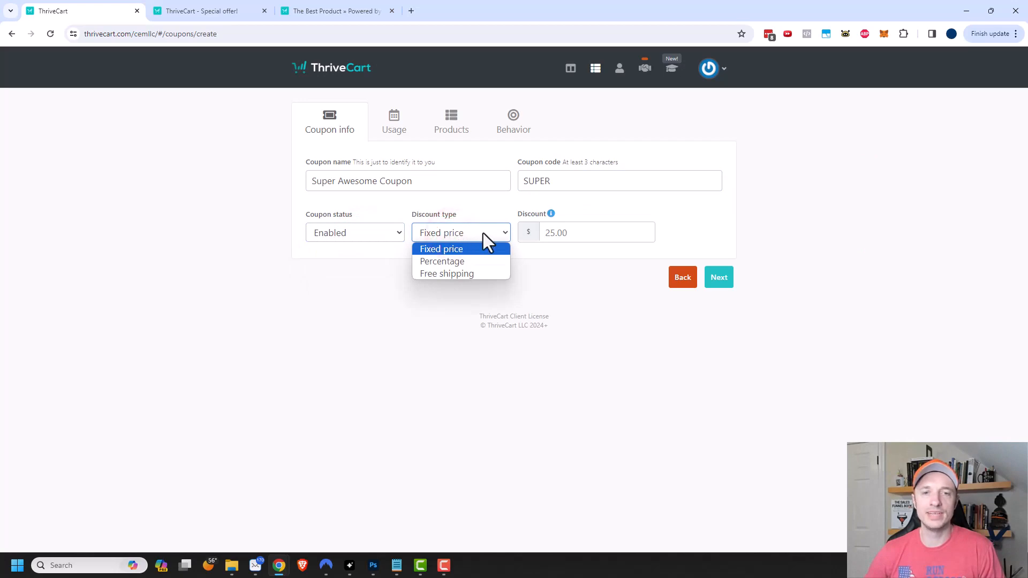
click(470, 261)
click(566, 231)
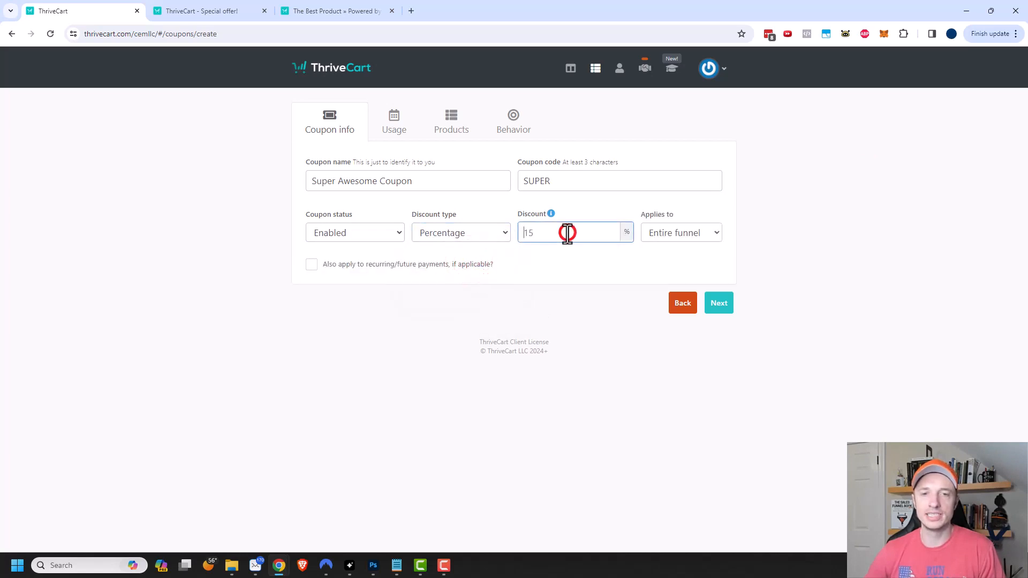
click(692, 236)
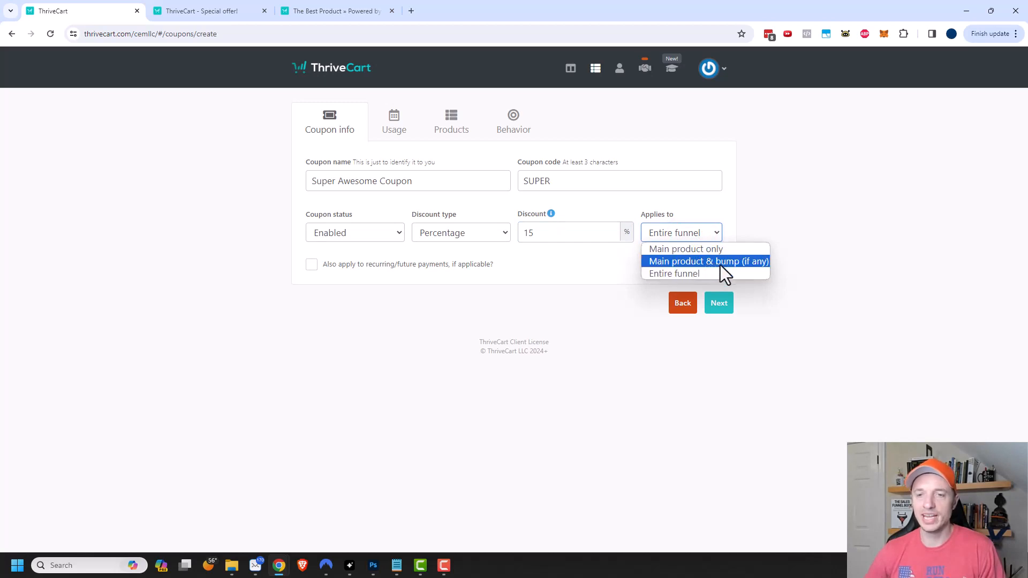
click(686, 250)
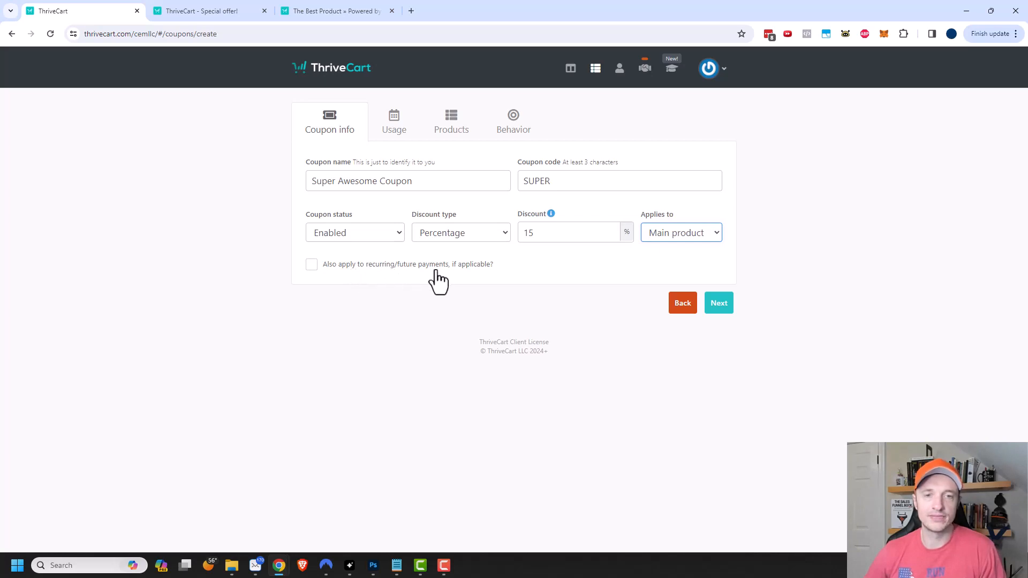
click(313, 267)
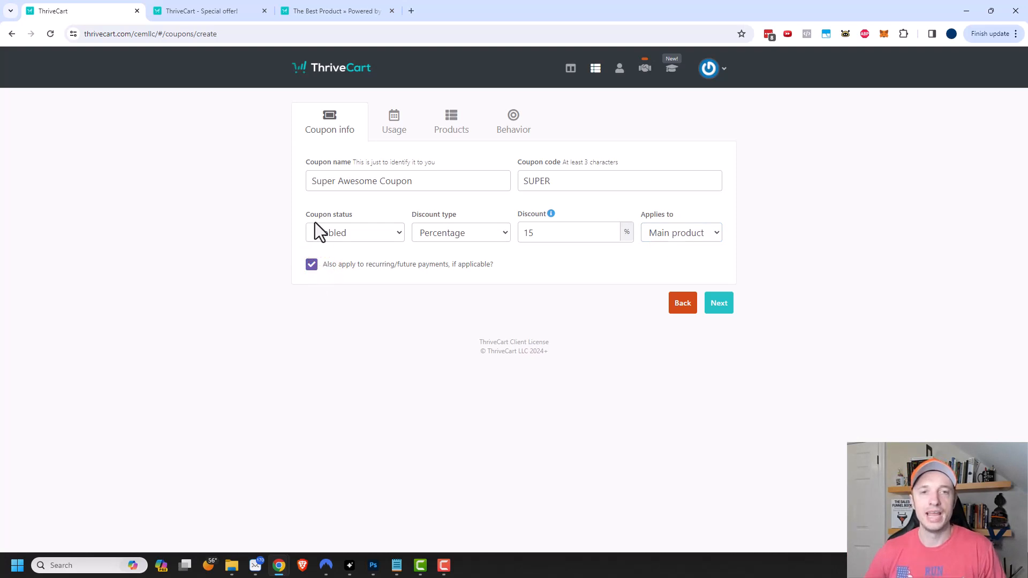
click(397, 131)
- Keep the coupon redeemable immediately and valid until disabled or deleted
click(413, 178)
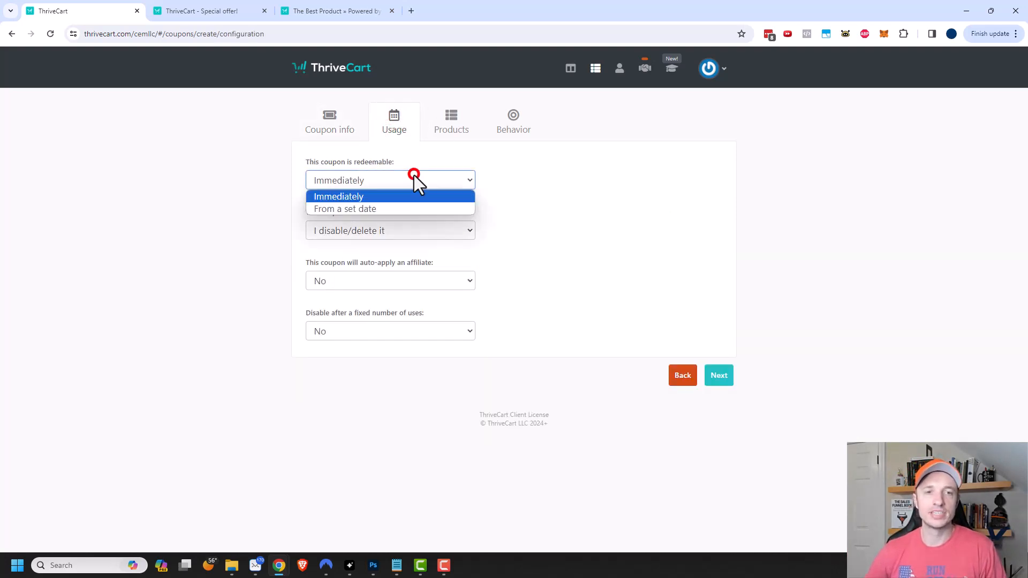
click(412, 183)
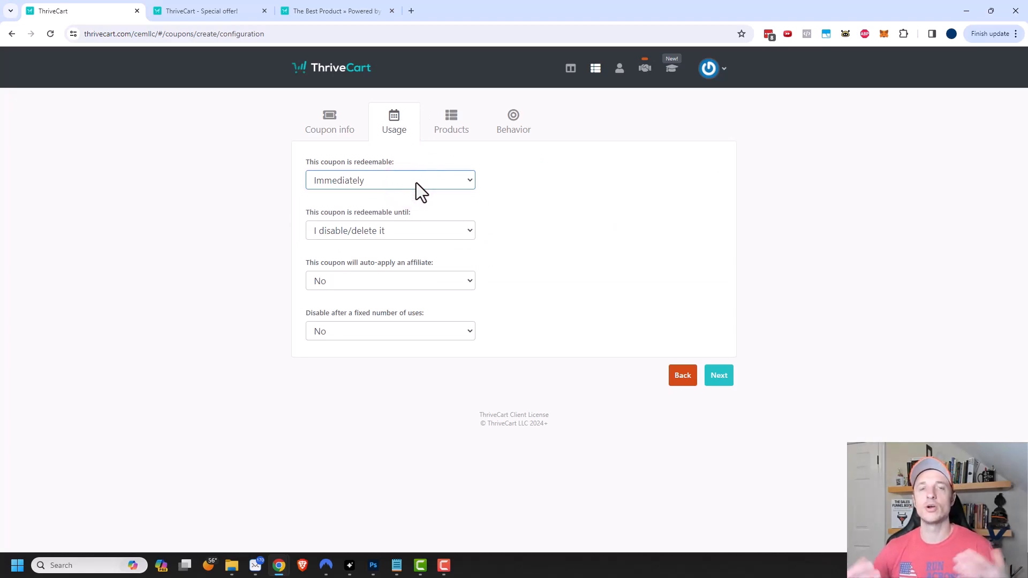
click(388, 231)
click(533, 217)
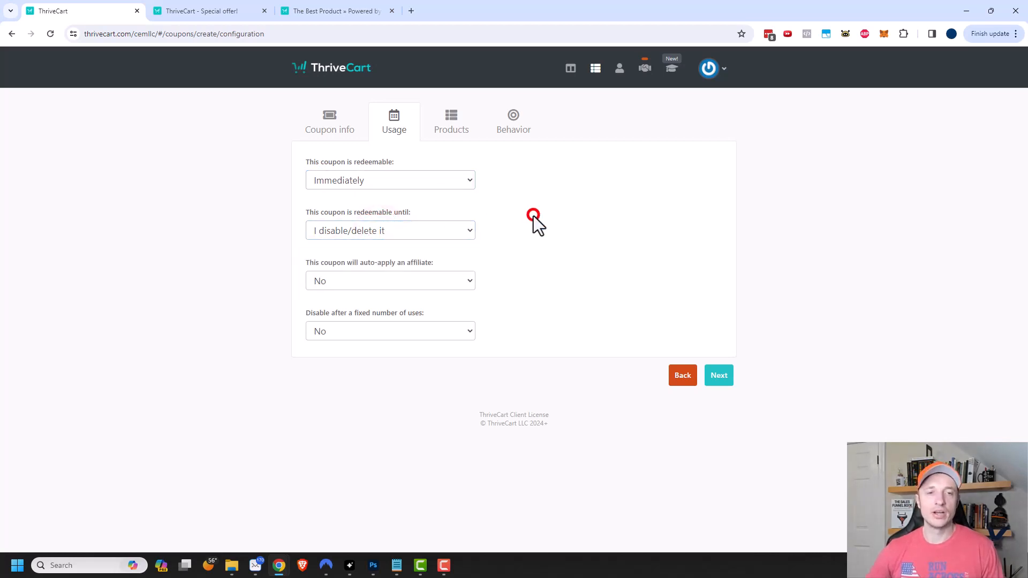
click(347, 231)
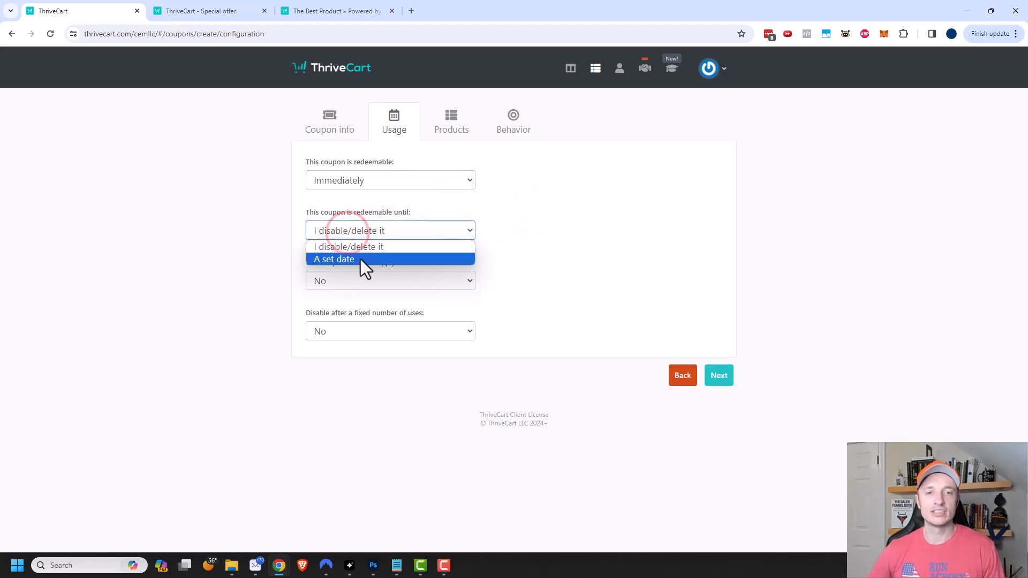
click(516, 233)
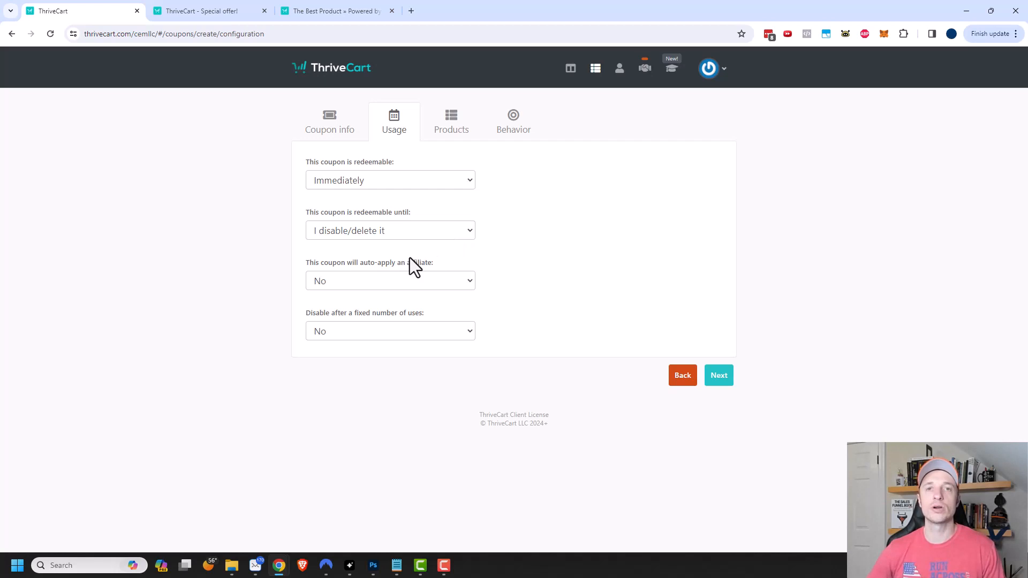
- Leave affiliate auto-apply at No and the fixed usage limit turned off
click(405, 275)
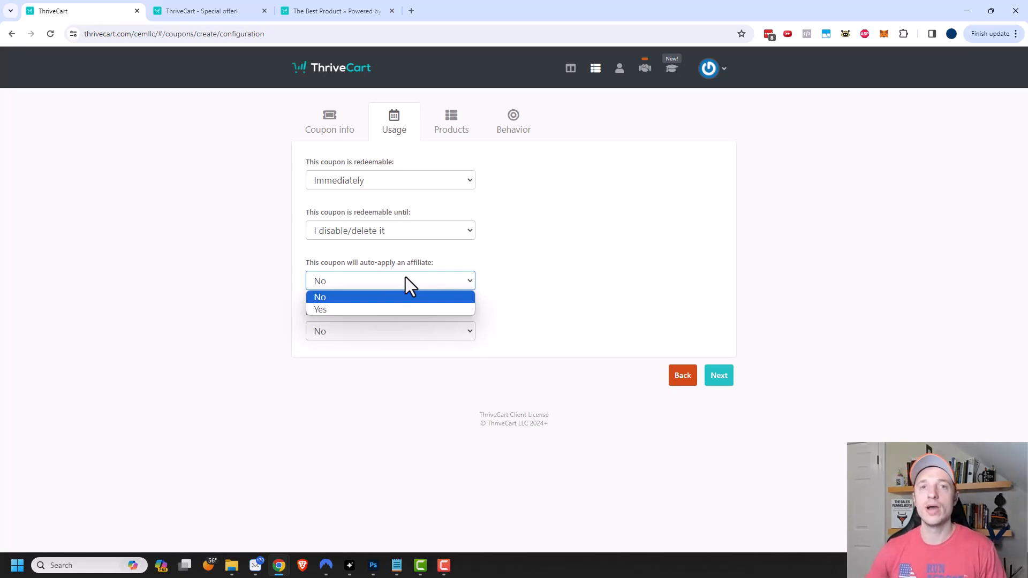
click(372, 280)
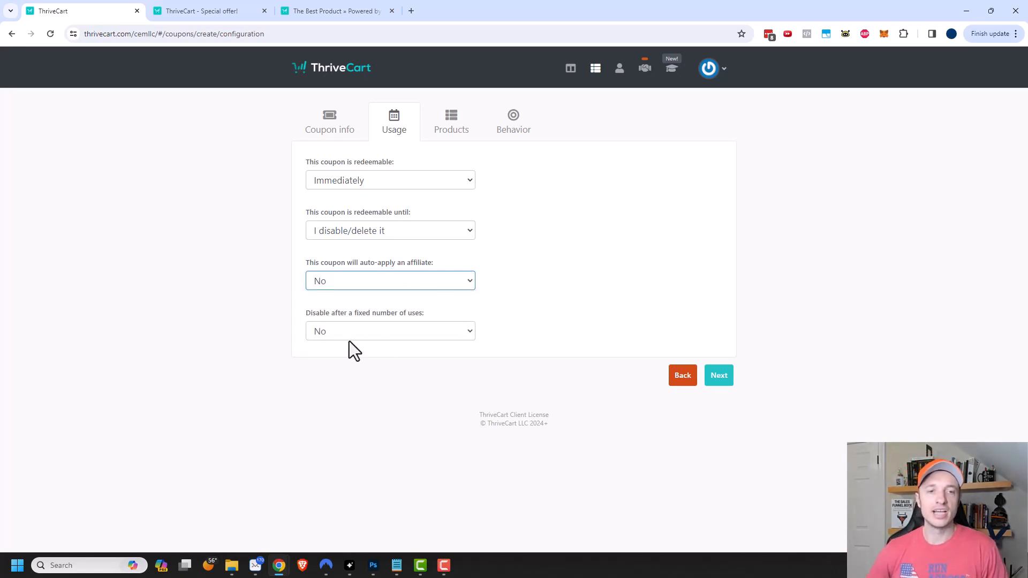
click(370, 328)
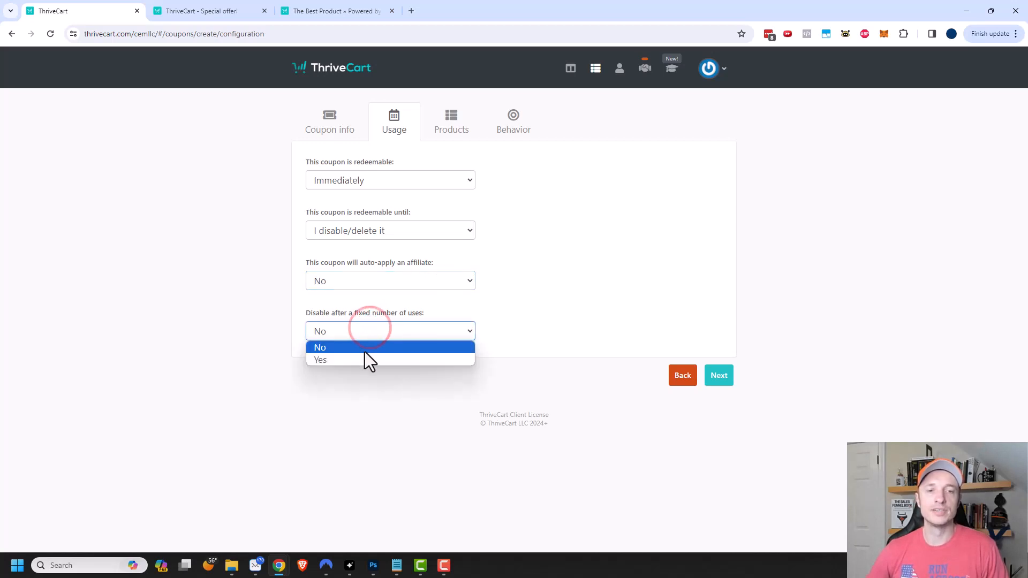
click(475, 315)
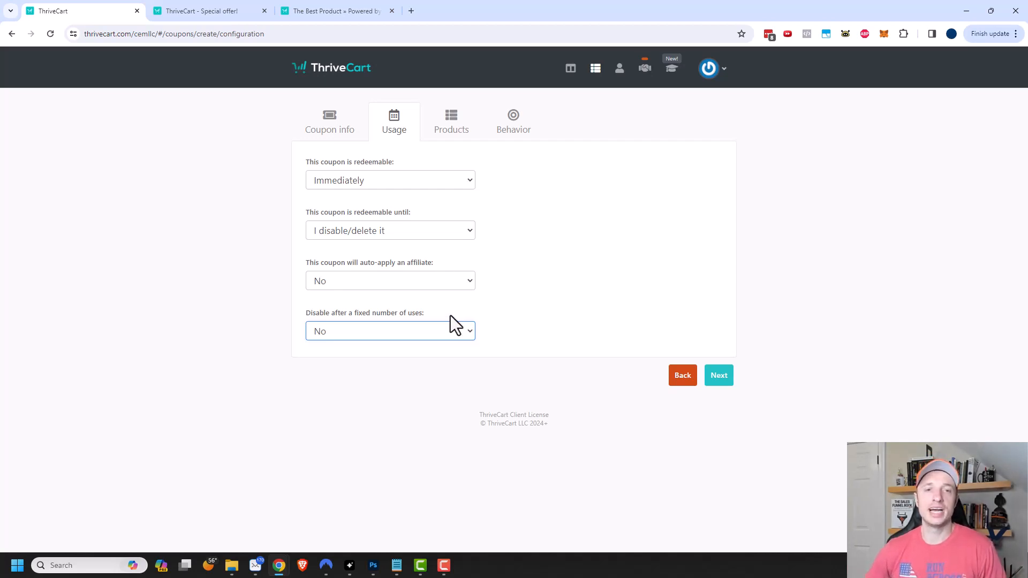
click(453, 130)
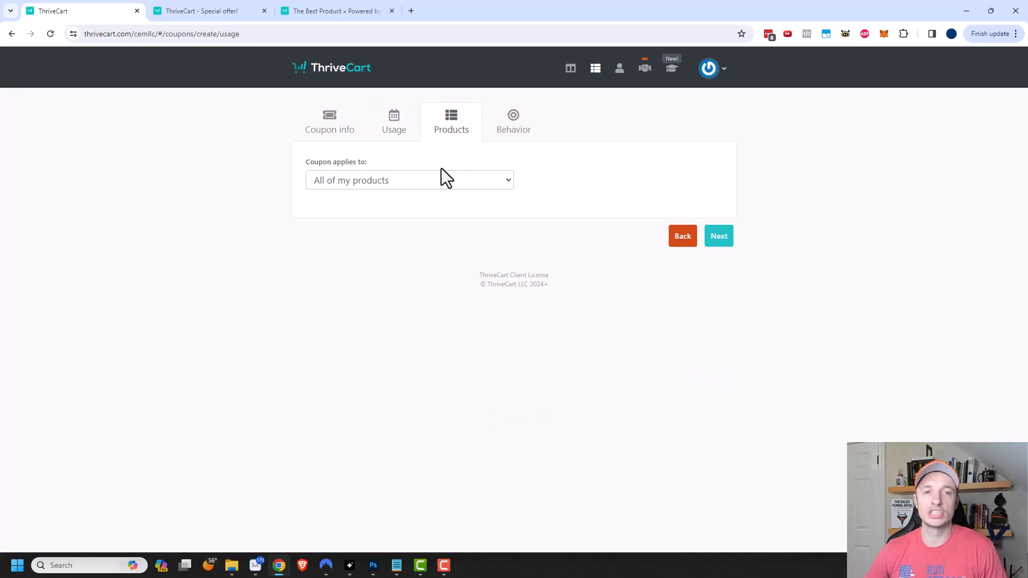
- Restrict the coupon to The Best Product only and save it
click(424, 181)
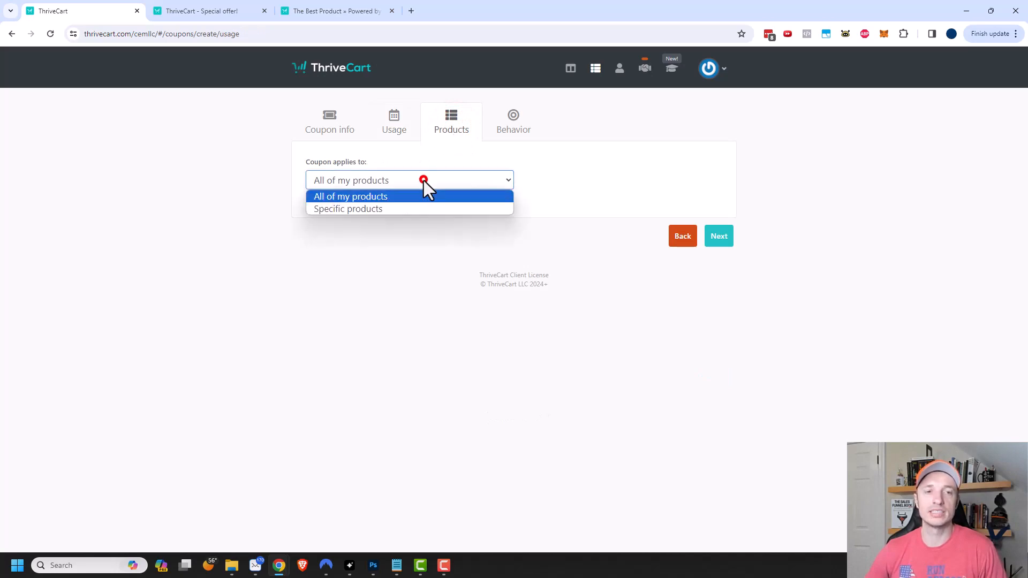
click(385, 209)
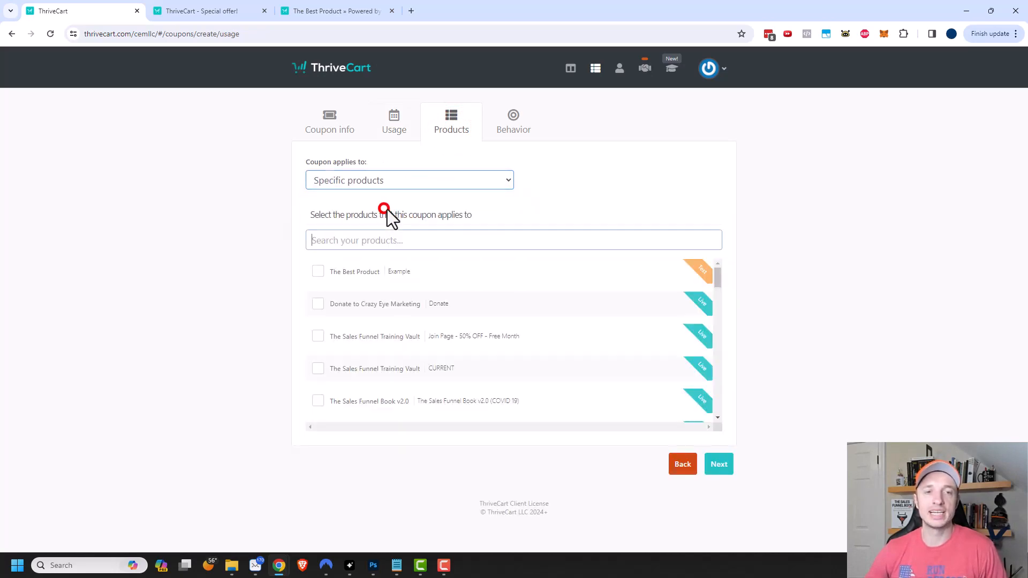
click(317, 273)
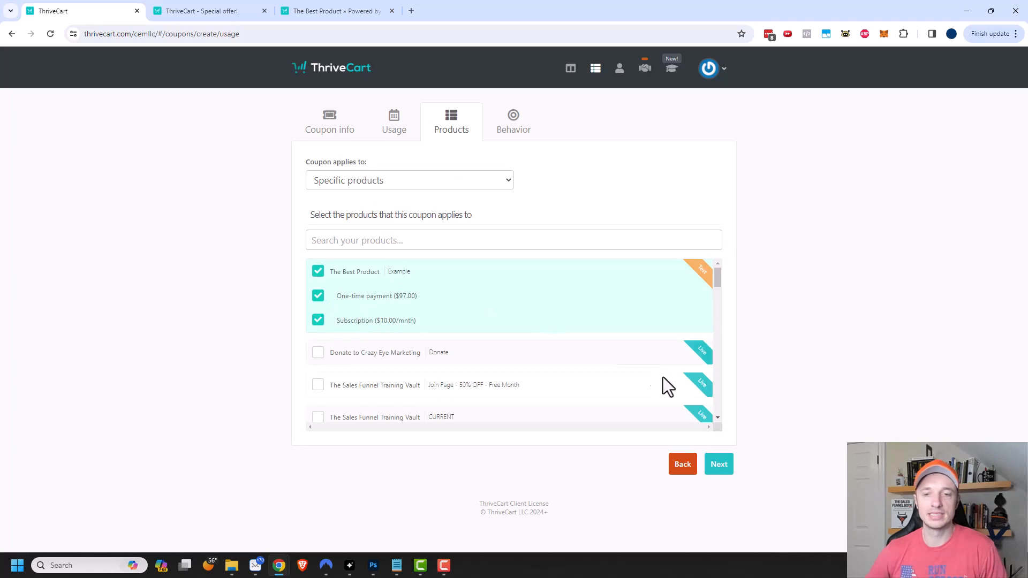
click(720, 465)
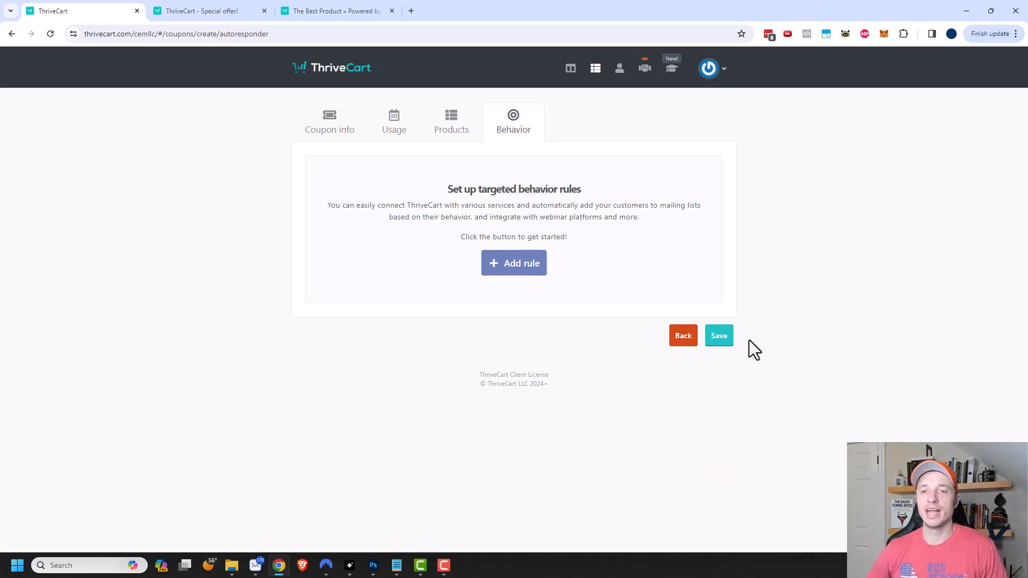
click(718, 337)
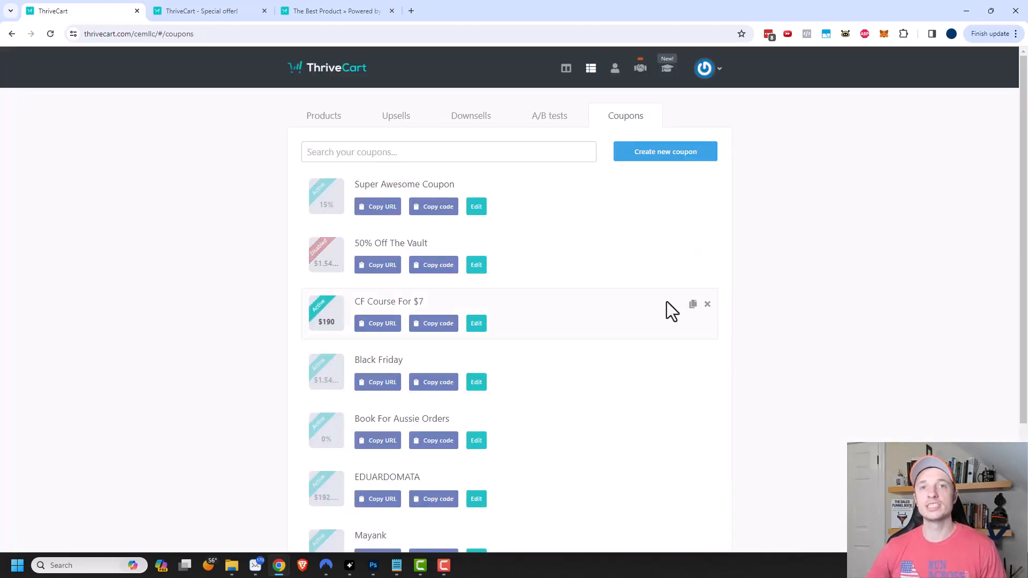
- Copy Super Awesome Coupon's auto-apply link for The Best Product
click(386, 210)
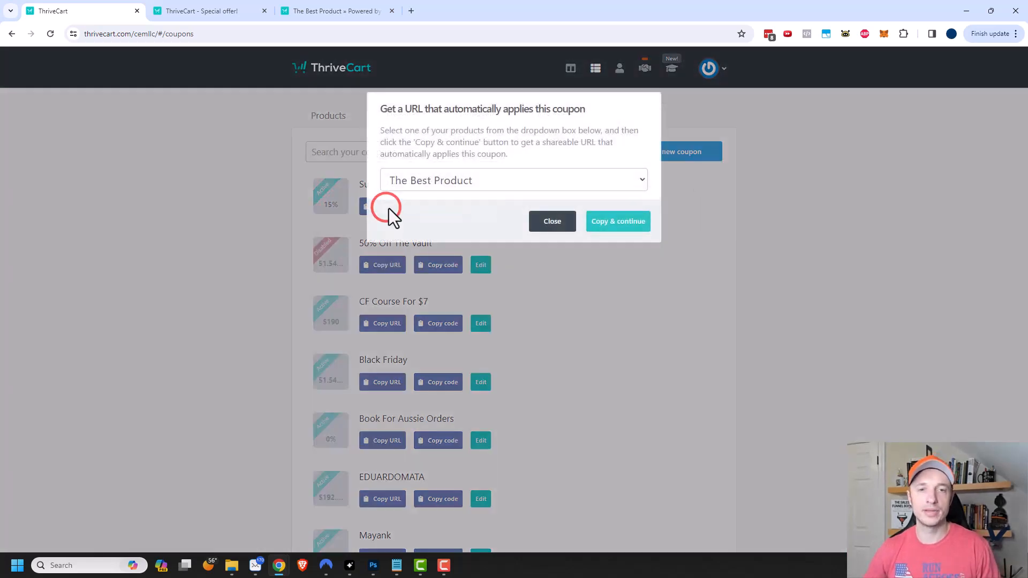
click(468, 181)
click(458, 199)
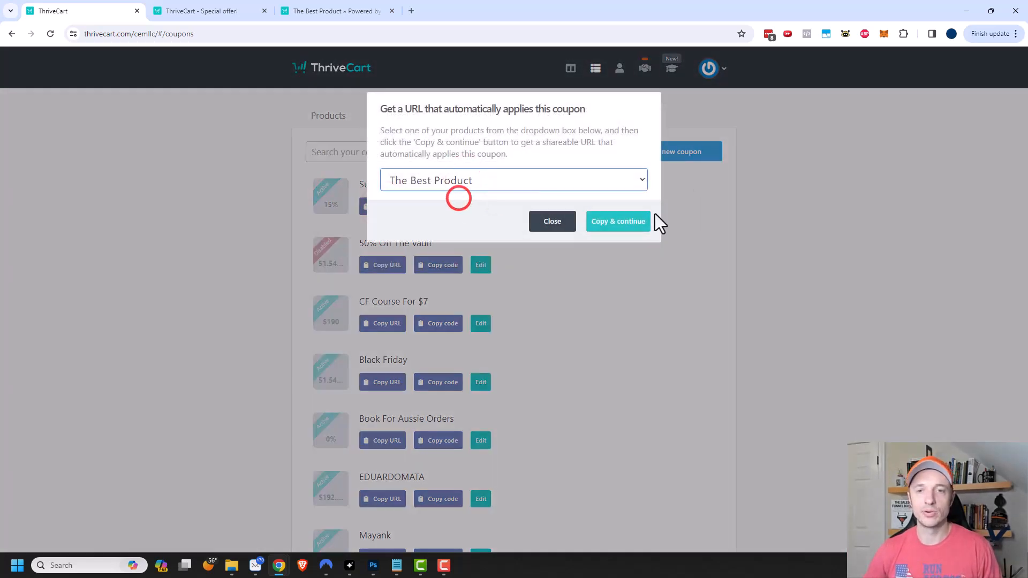
click(636, 222)
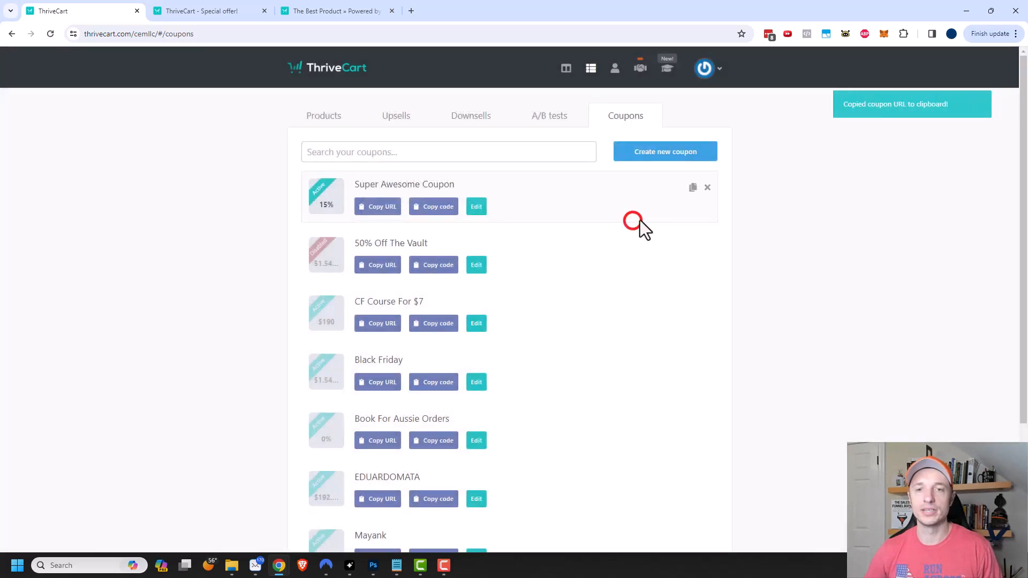
click(411, 10)
- Load The Best Product checkout from the pasted ?coupon=SUPER link
click(430, 35)
key(ctrl+v)
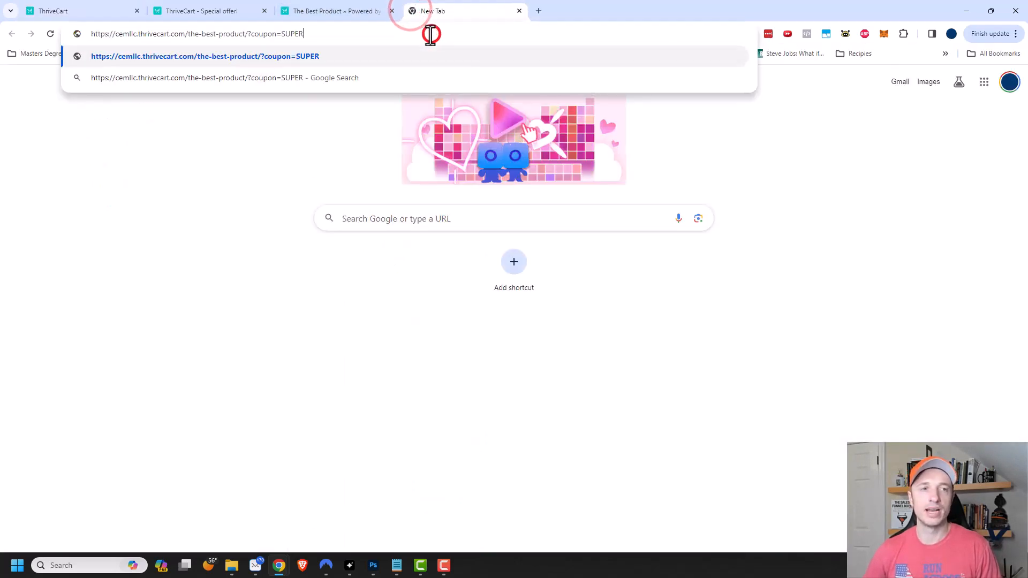
key(Return)
scroll(763, 182, down, 4)
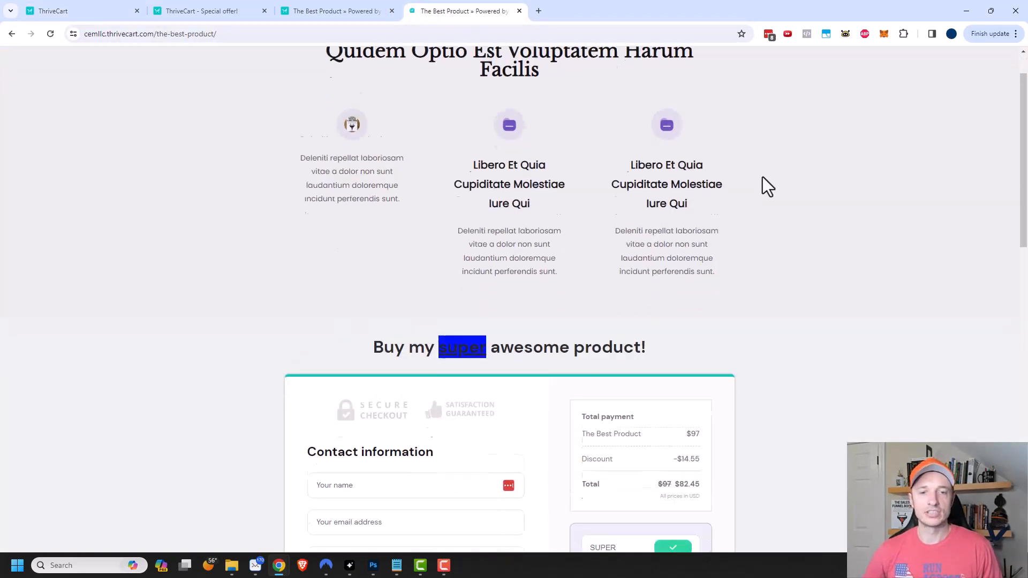
scroll(763, 190, down, 1)
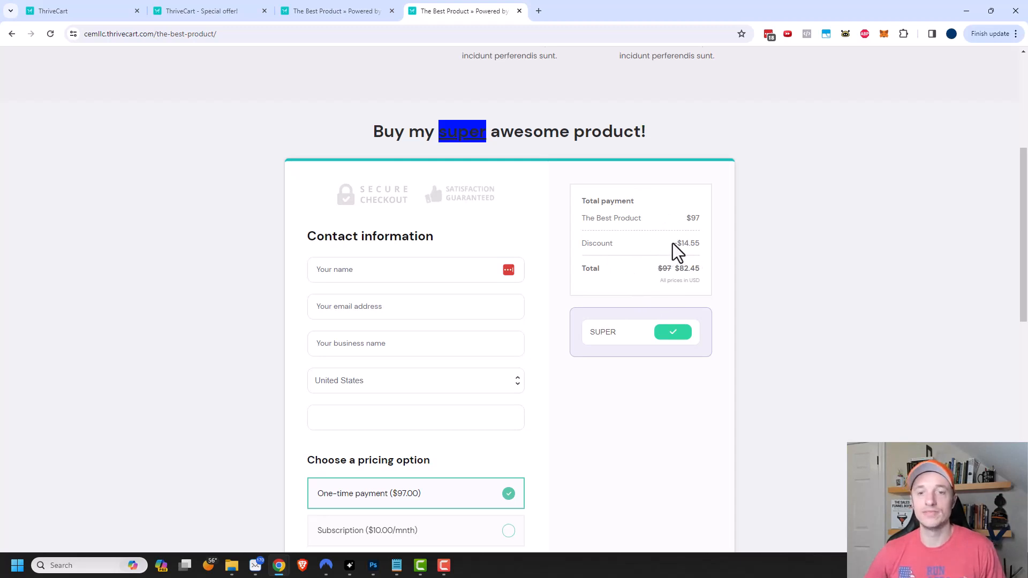
scroll(672, 262, down, 2)
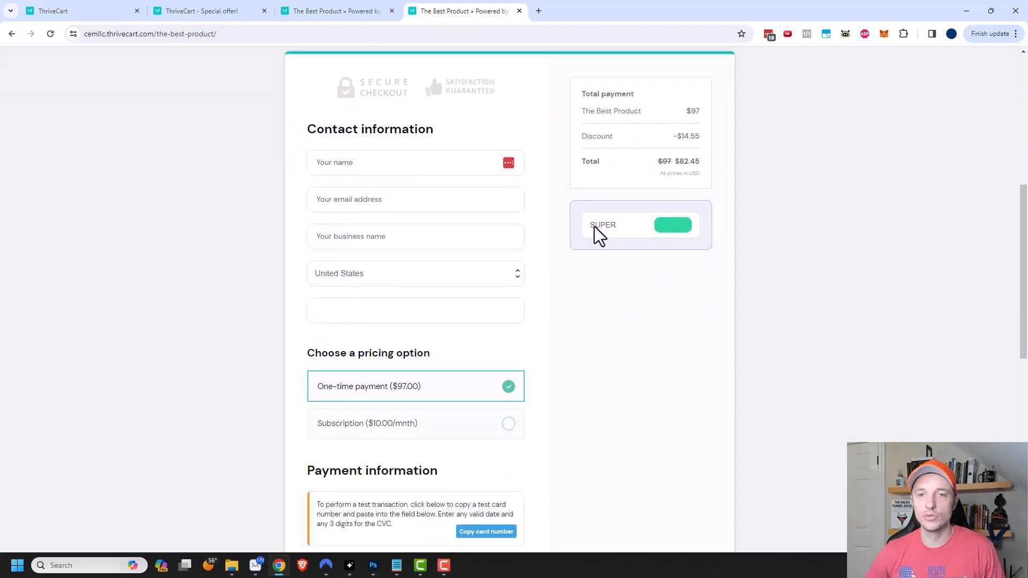
- Compare discounted subscription and one-time pricing, ending on one-time at $82.45
click(508, 425)
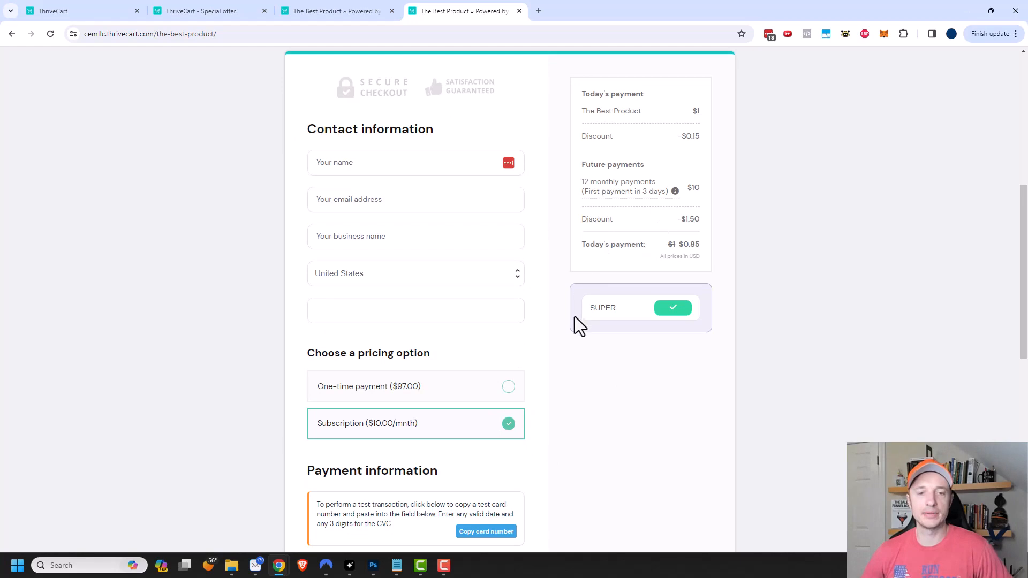
scroll(574, 316, down, 1)
click(504, 341)
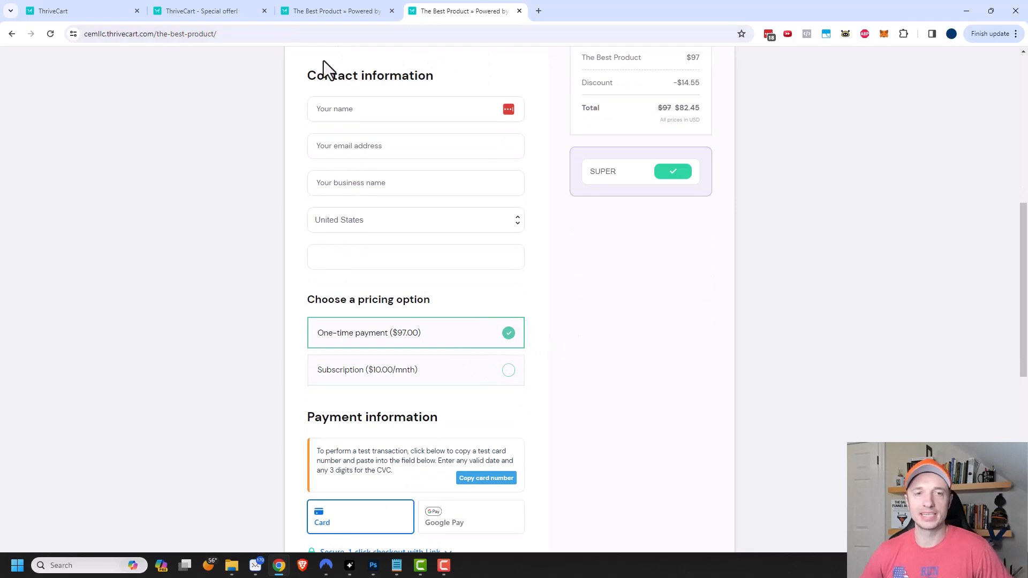
- Enter the test card number, expiry and CVC 1027123, and ZIP 12345
click(363, 112)
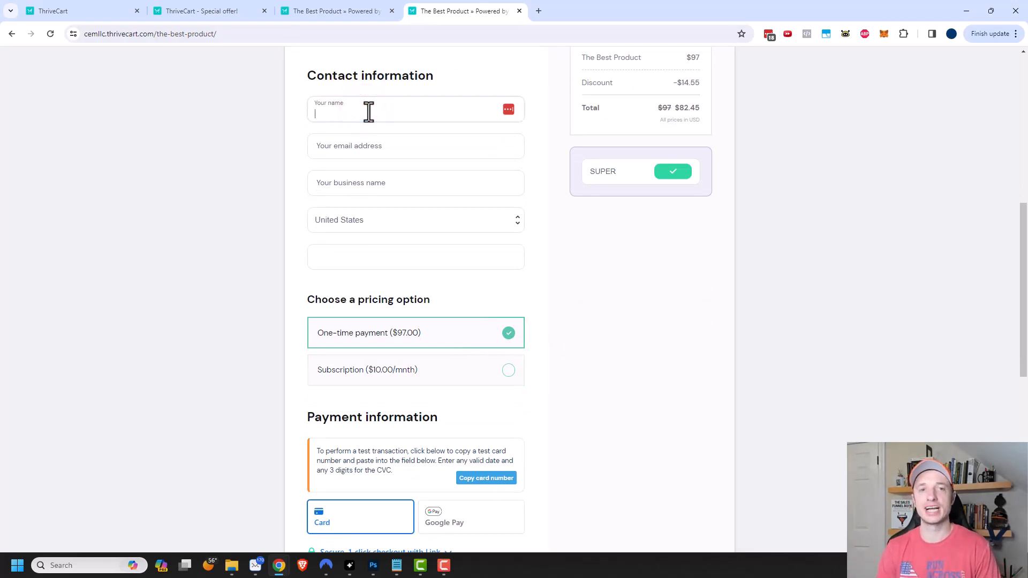
scroll(663, 239, down, 6)
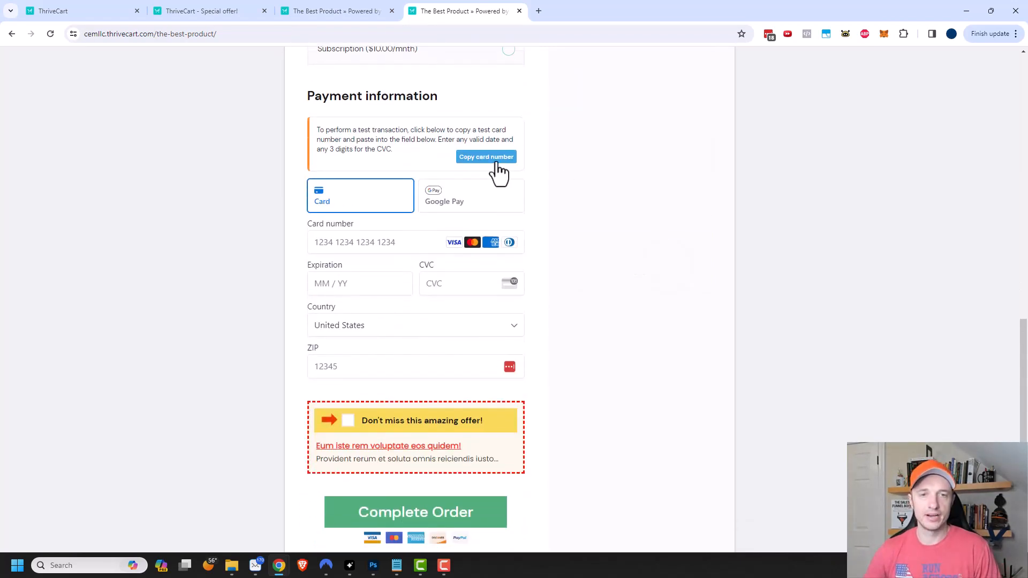
click(496, 163)
click(384, 242)
key(ctrl+v)
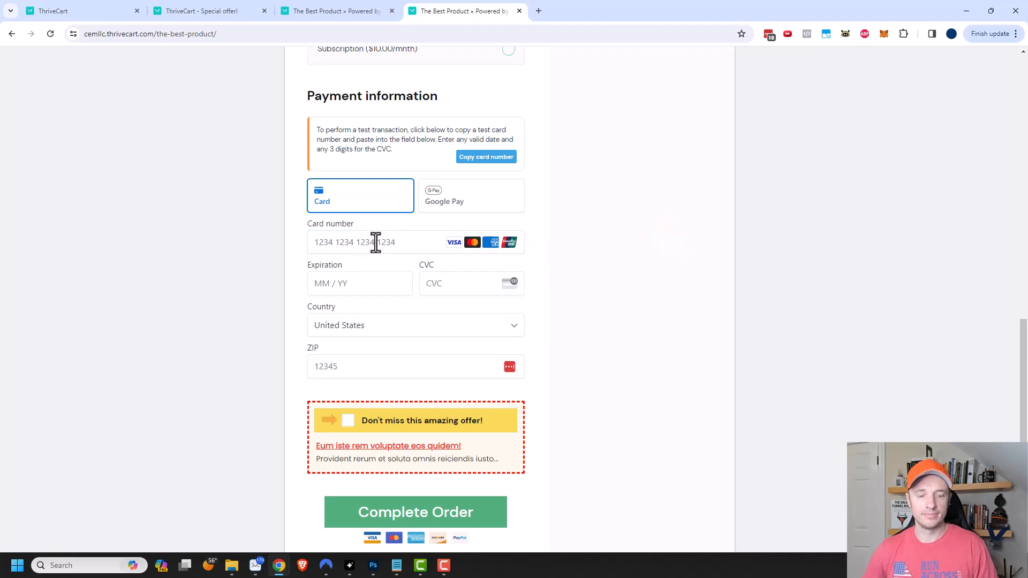
click(375, 242)
key(ctrl+v)
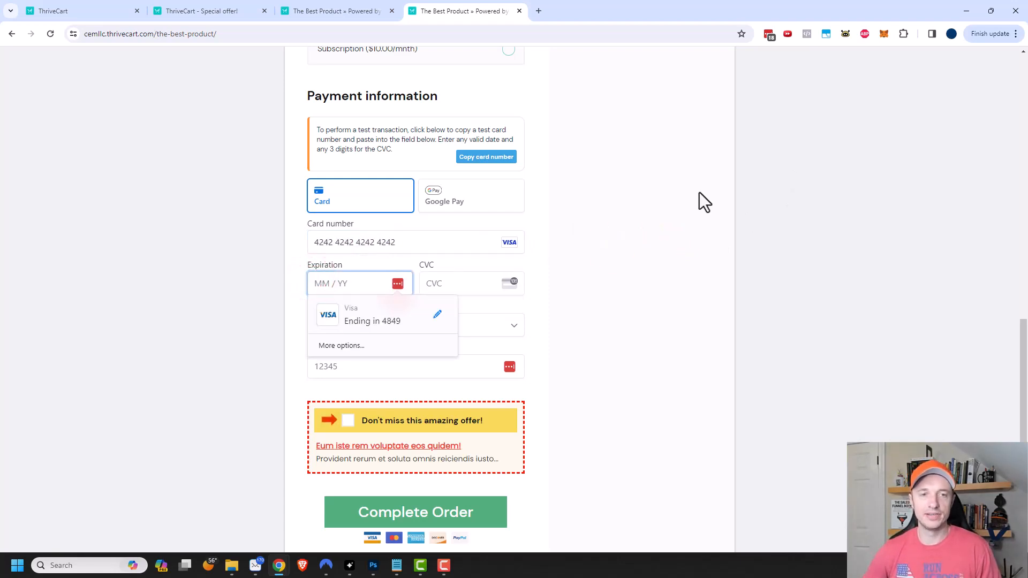
text(1027123)
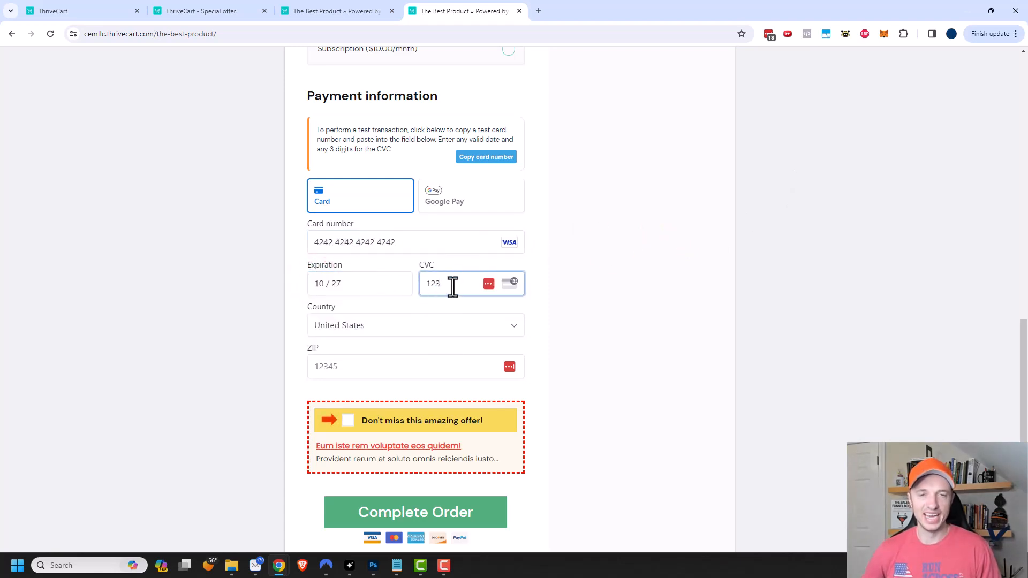
click(364, 368)
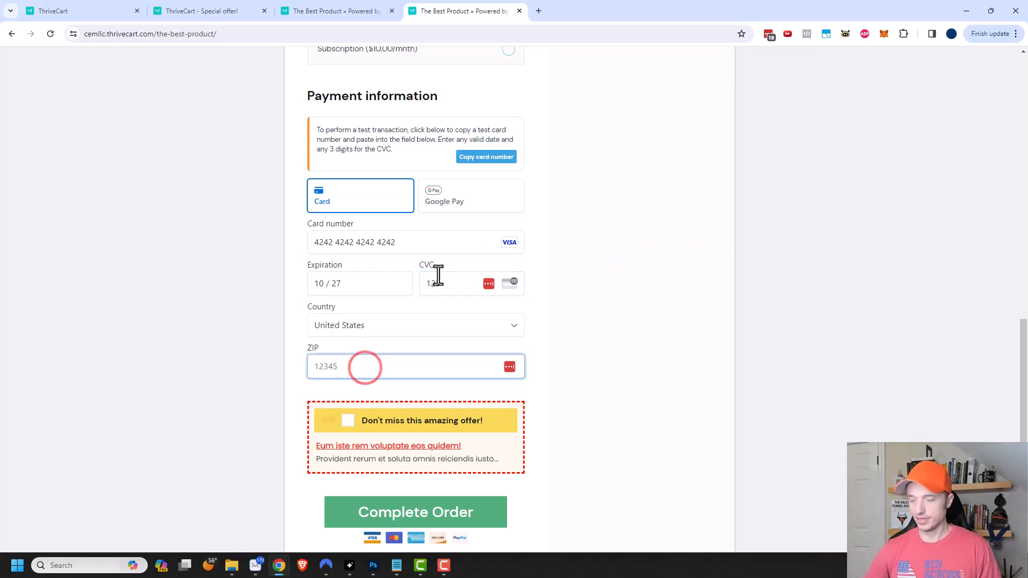
text(12345)
- Decline saving payment info, add the bonus bump offer, and submit the order
scroll(428, 284, down, 2)
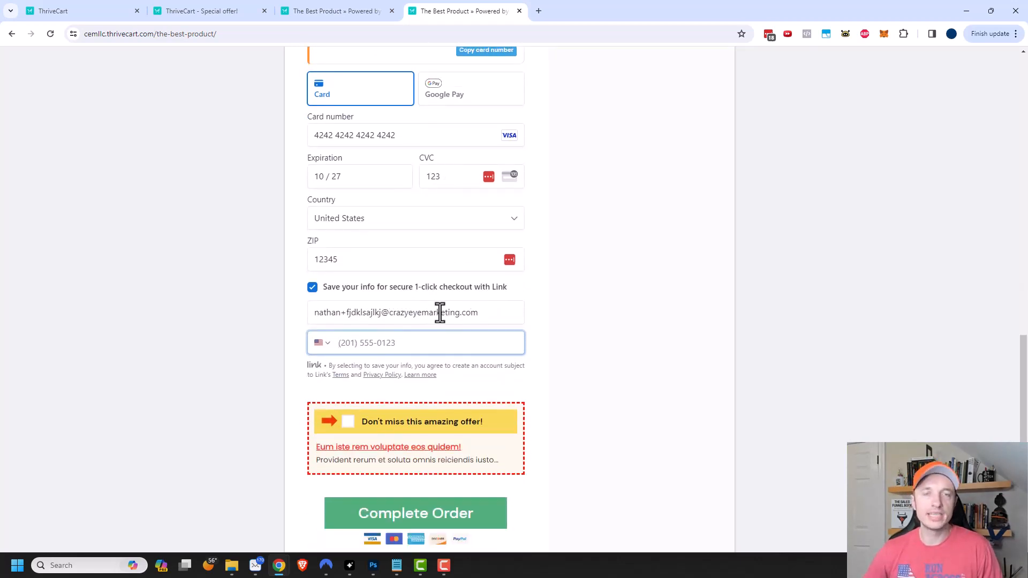
click(313, 288)
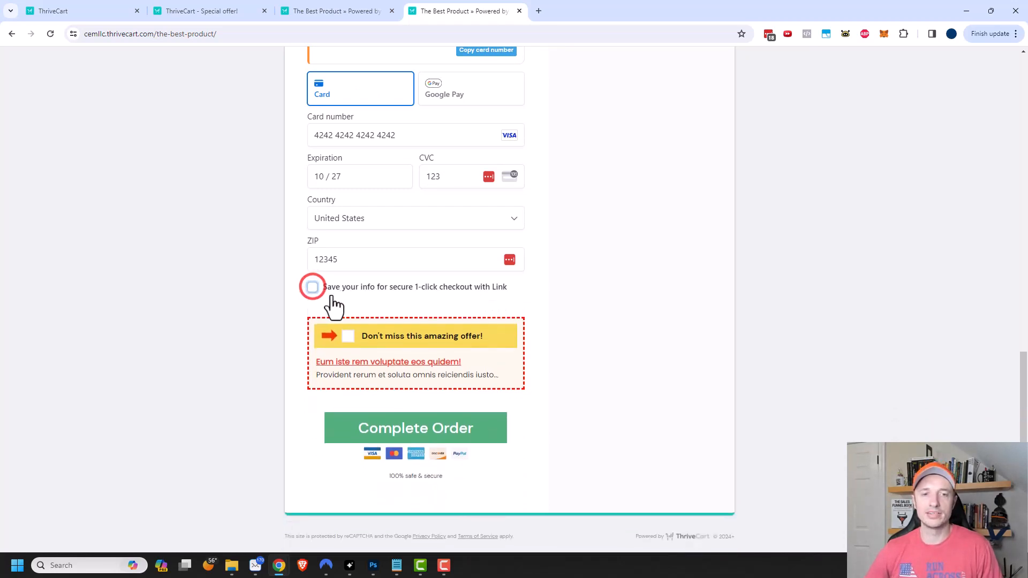
click(351, 336)
scroll(621, 387, up, 10)
scroll(621, 391, down, 10)
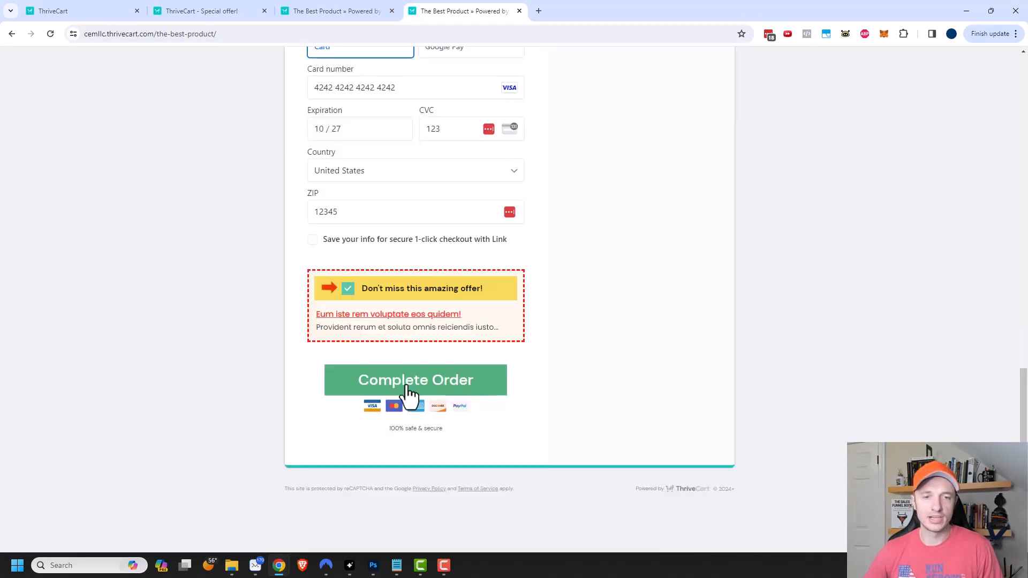
click(437, 384)
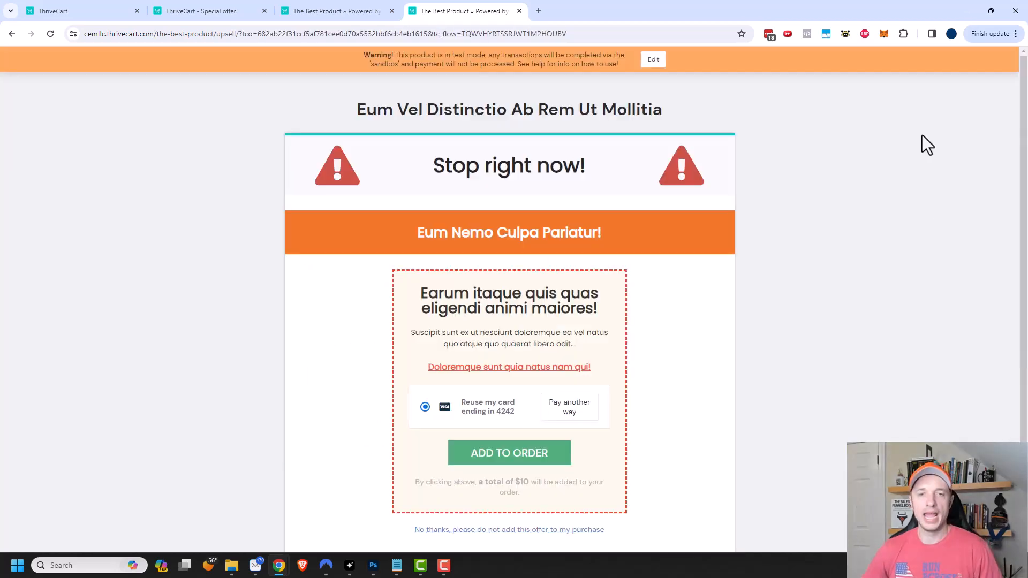
- Decline the upsell, accept the $7 downsell, and return to the ThriveCart dashboard
scroll(873, 290, down, 2)
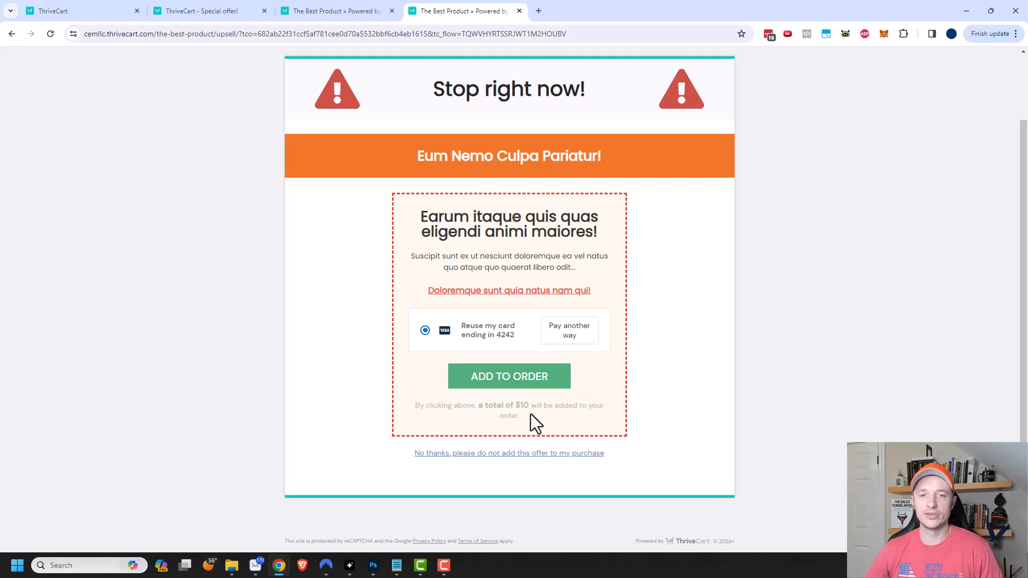
click(491, 453)
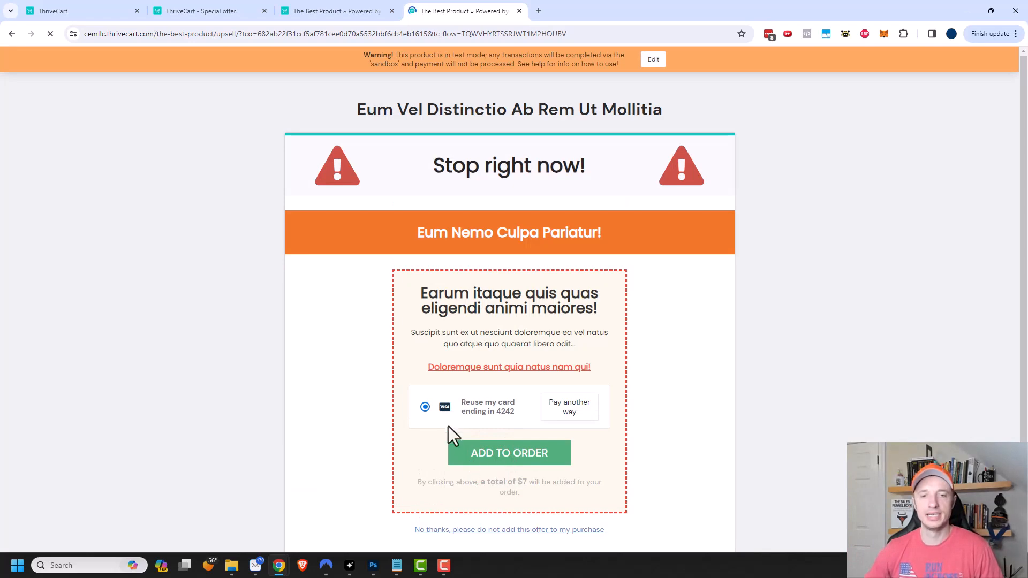
scroll(514, 417, down, 1)
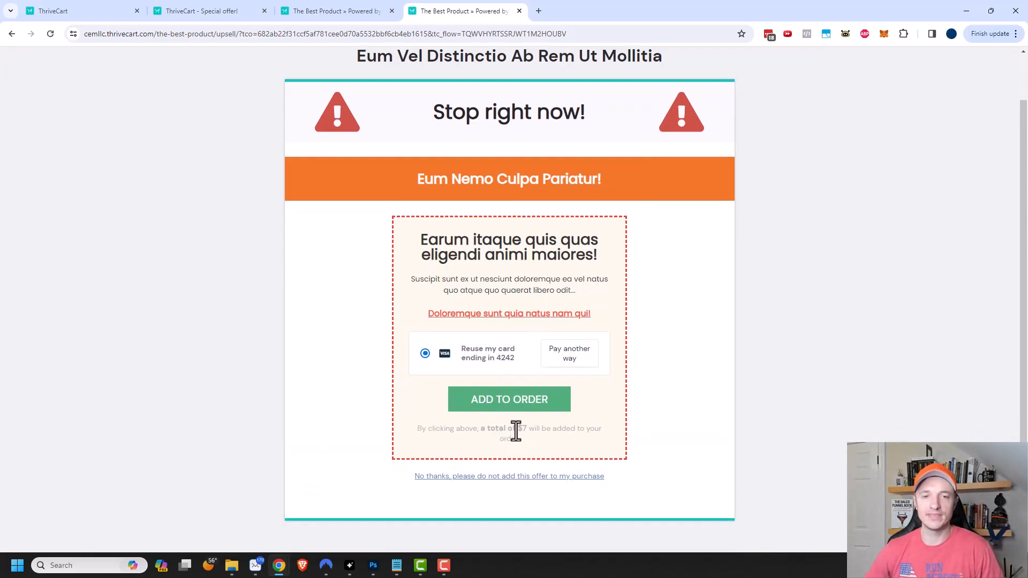
click(516, 401)
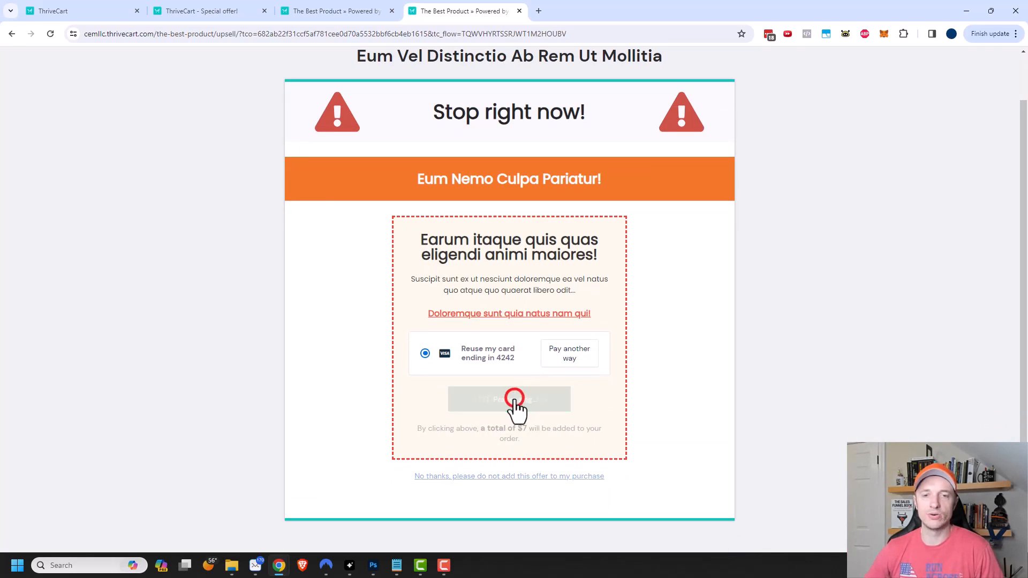
scroll(595, 340, down, 1)
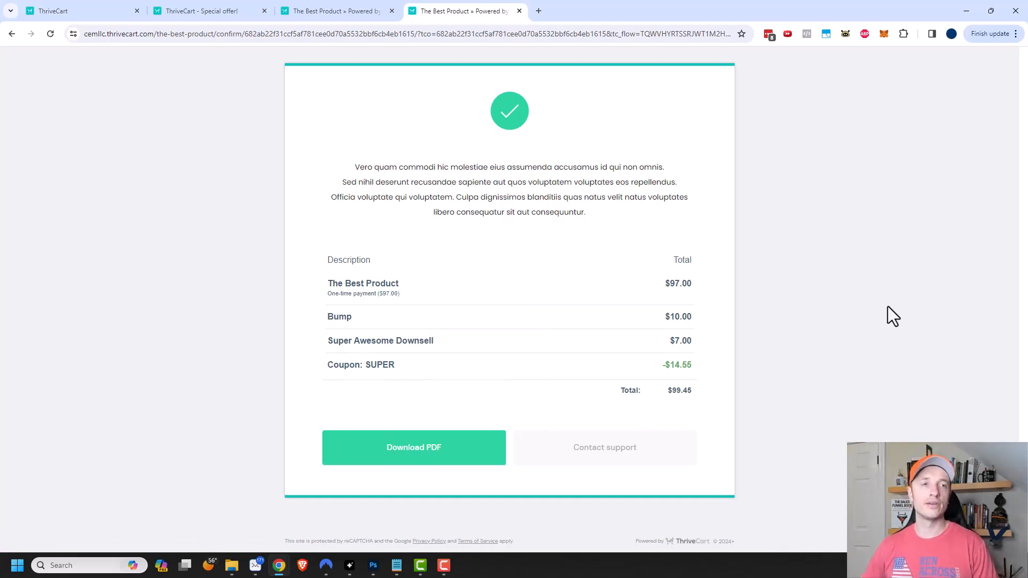
click(91, 6)
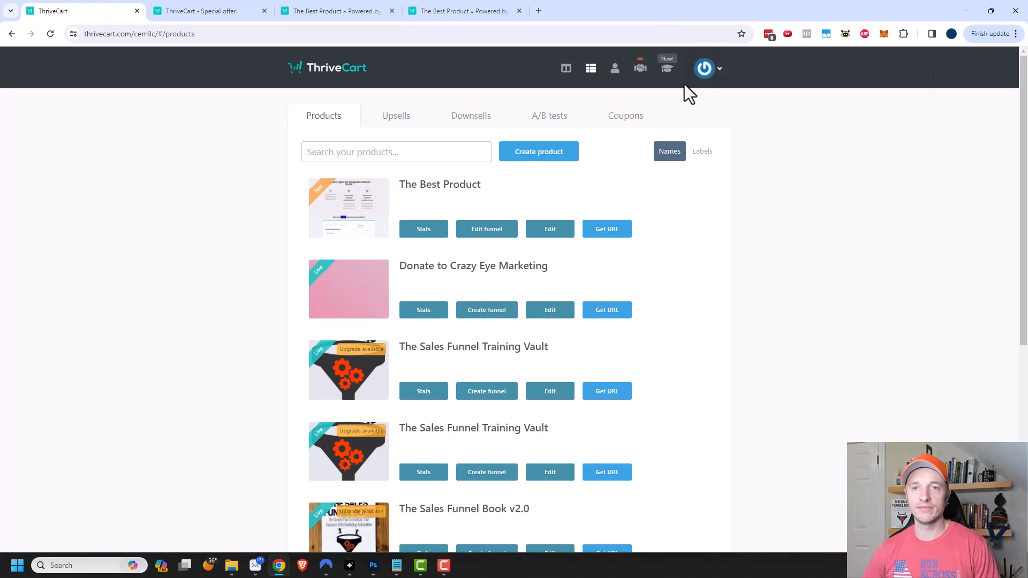
- Check today's transactions, then view the Subscriptions report showing $0.00 MRR
click(616, 72)
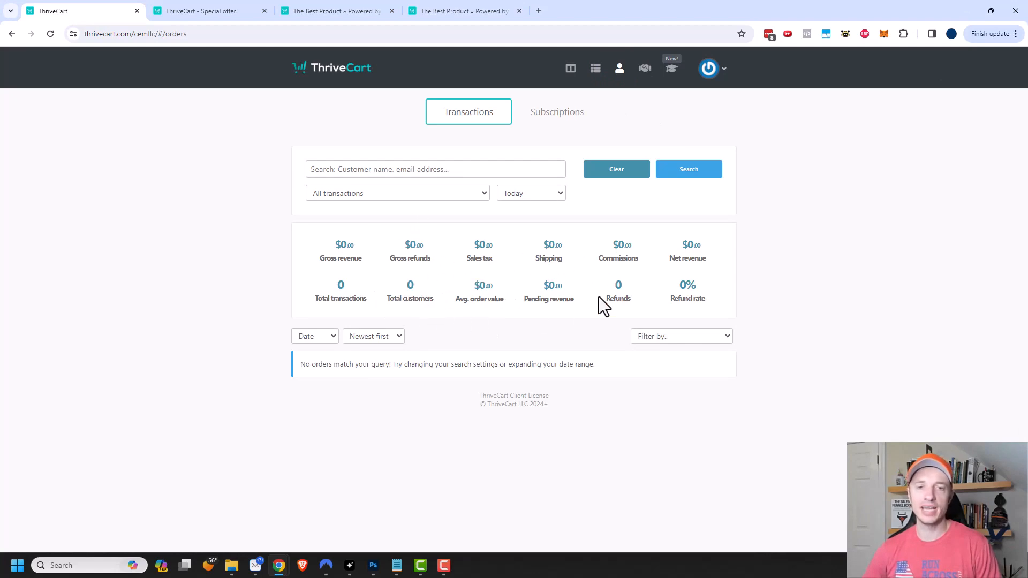
click(525, 194)
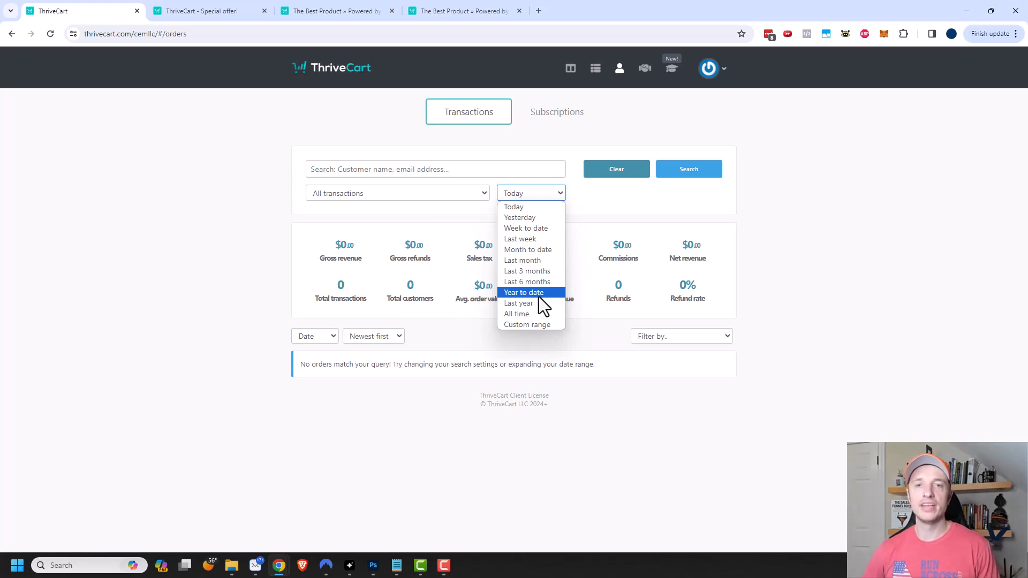
click(553, 115)
click(555, 114)
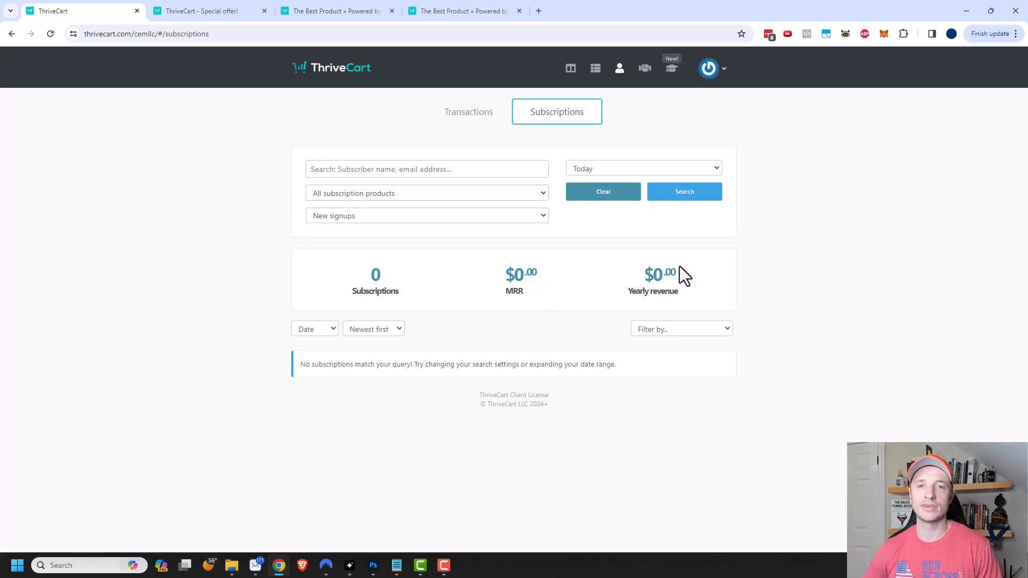
- Review the affiliates overview and JV partner contracts, then open Learn's My courses
click(645, 70)
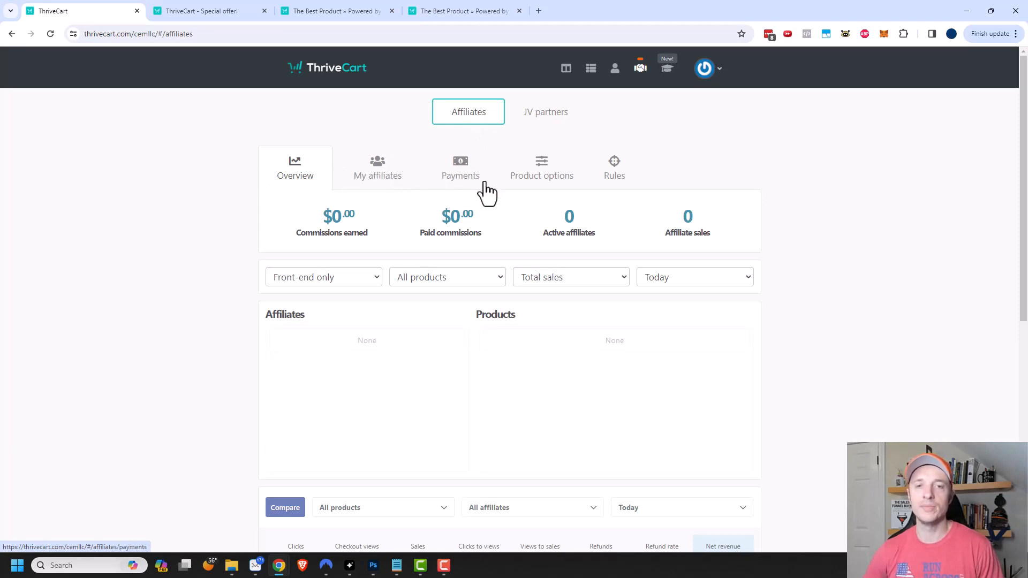
click(534, 109)
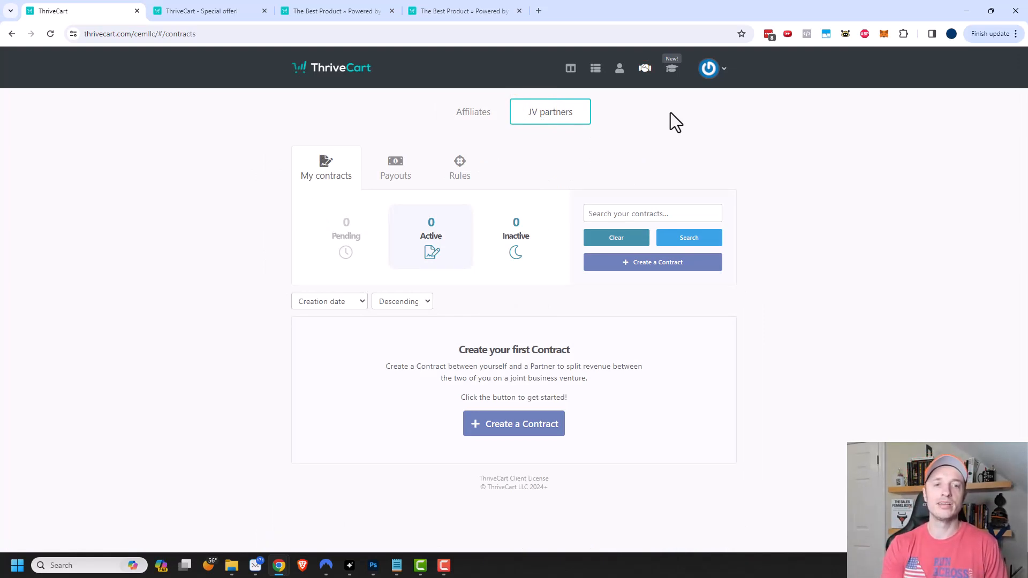
click(672, 70)
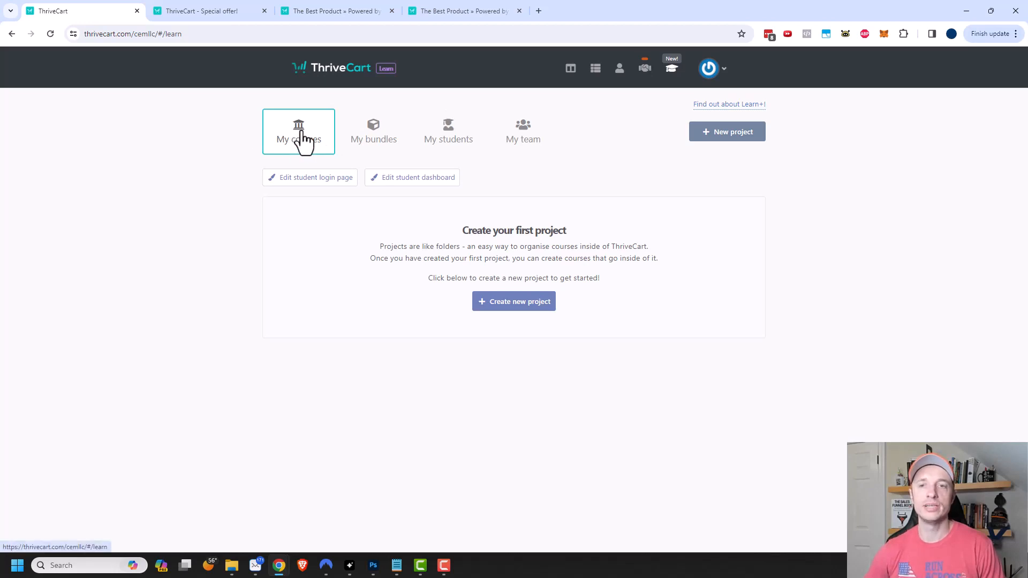
- Create a new project named 'Example Project'
click(514, 304)
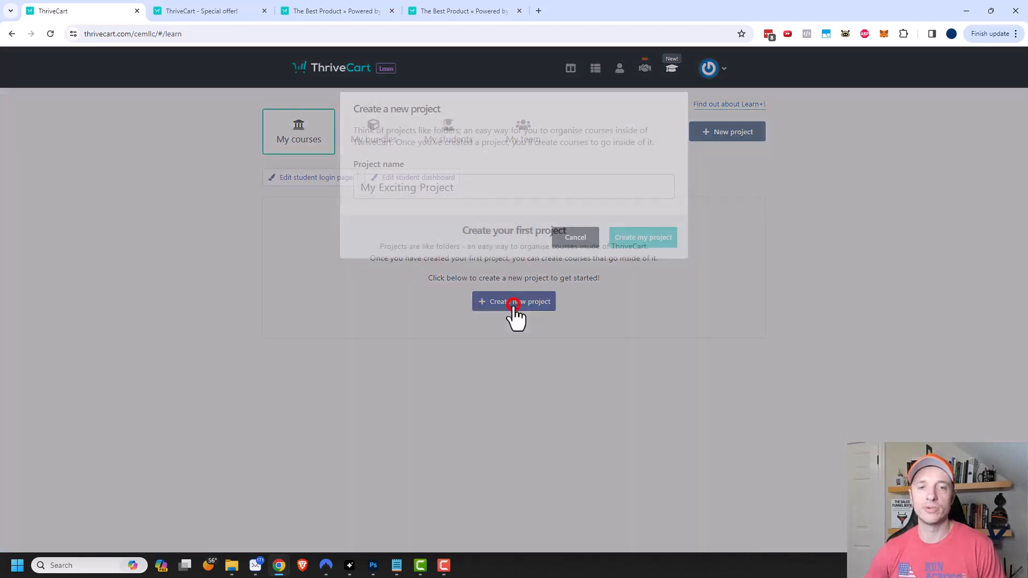
click(474, 195)
text(Ex)
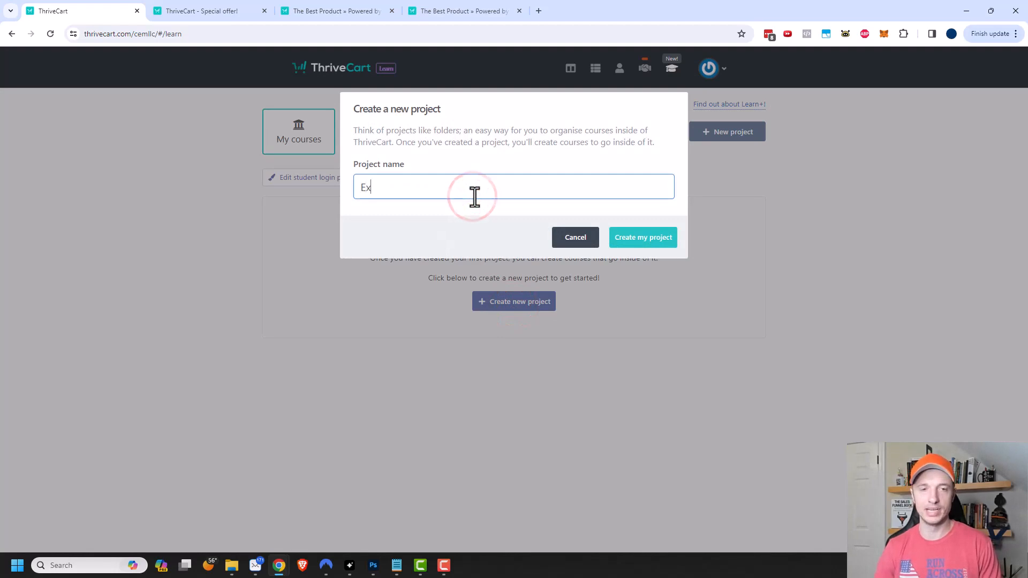
text(ample Project)
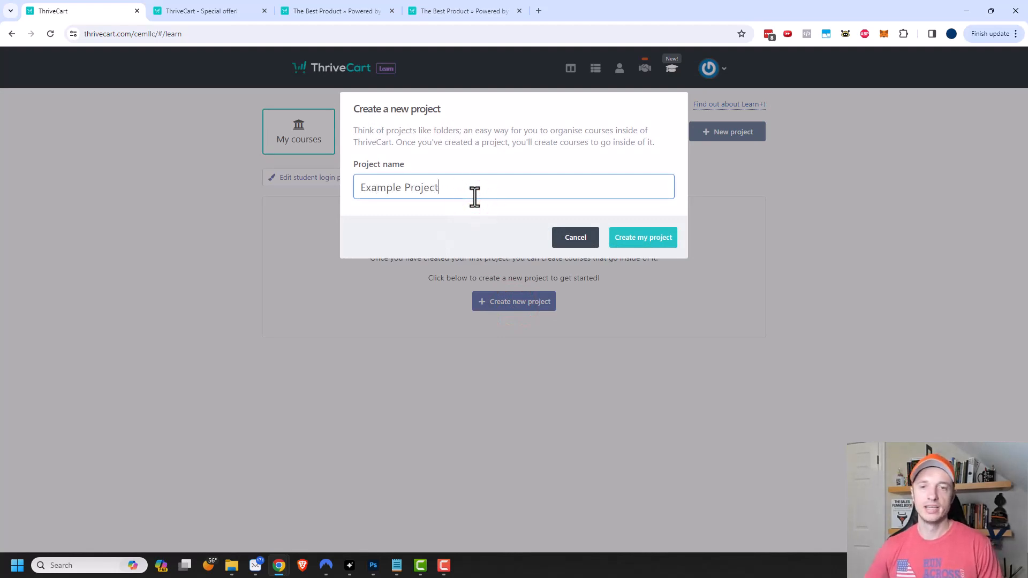
click(634, 238)
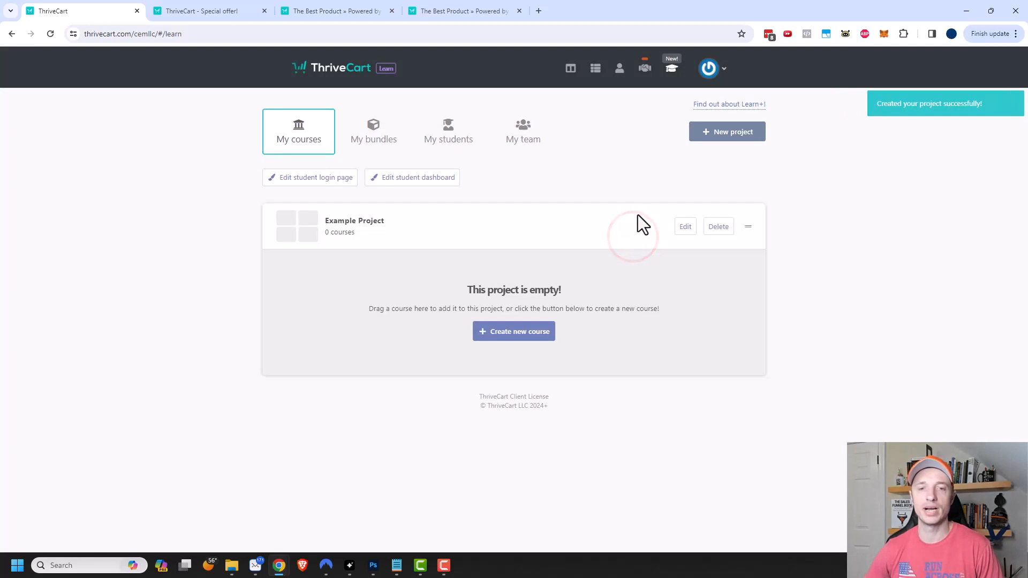
- Add the course 'Super Awesome Course' to Example Project with the Sidebar layout
click(518, 333)
click(438, 152)
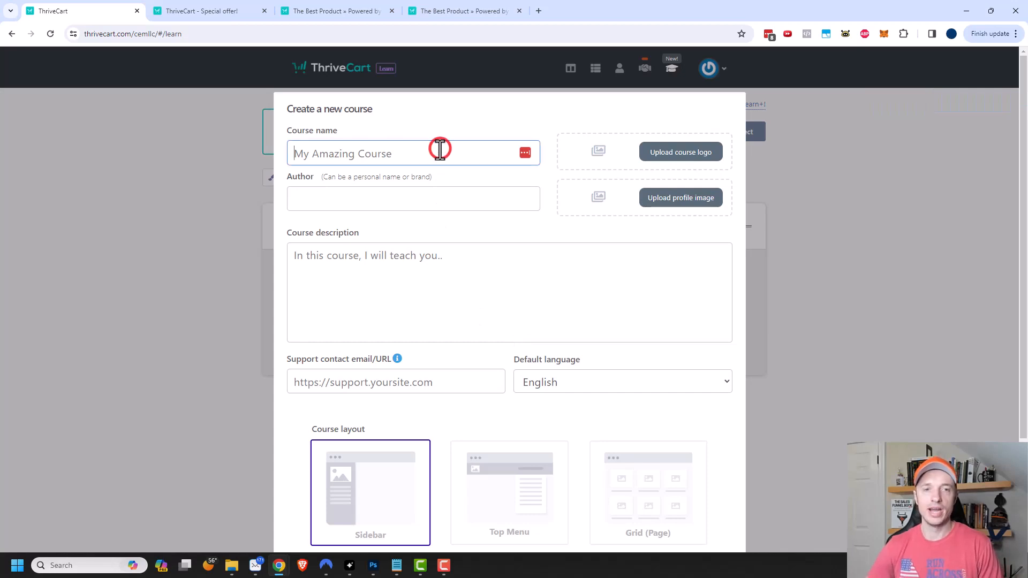
key(ctrl+v)
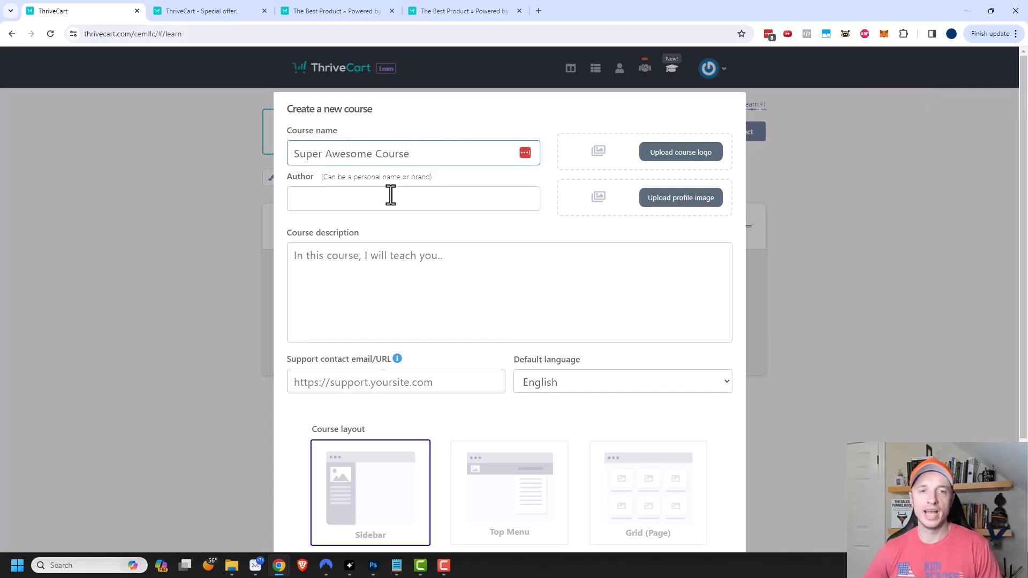
scroll(385, 286, down, 1)
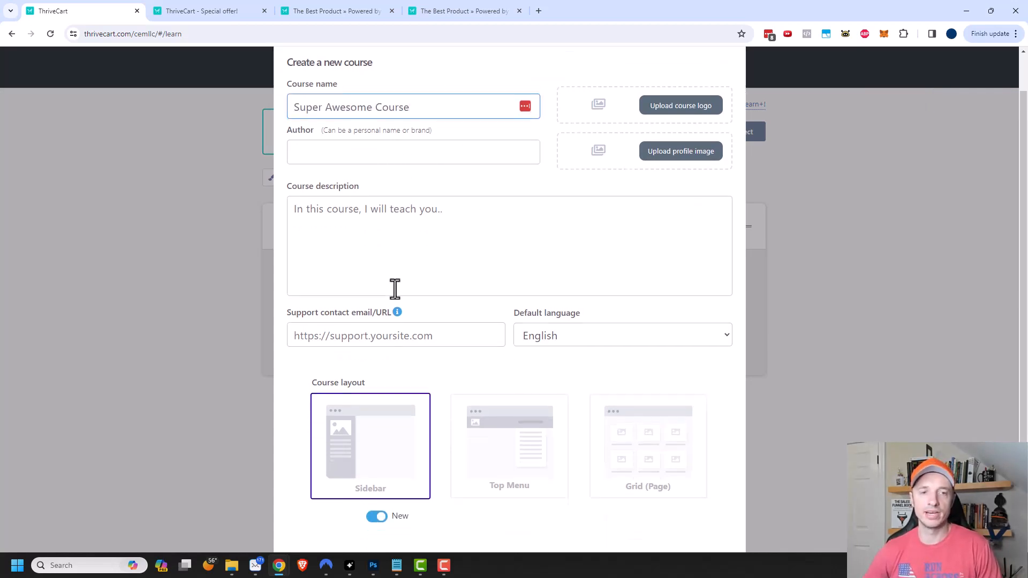
scroll(474, 277, up, 1)
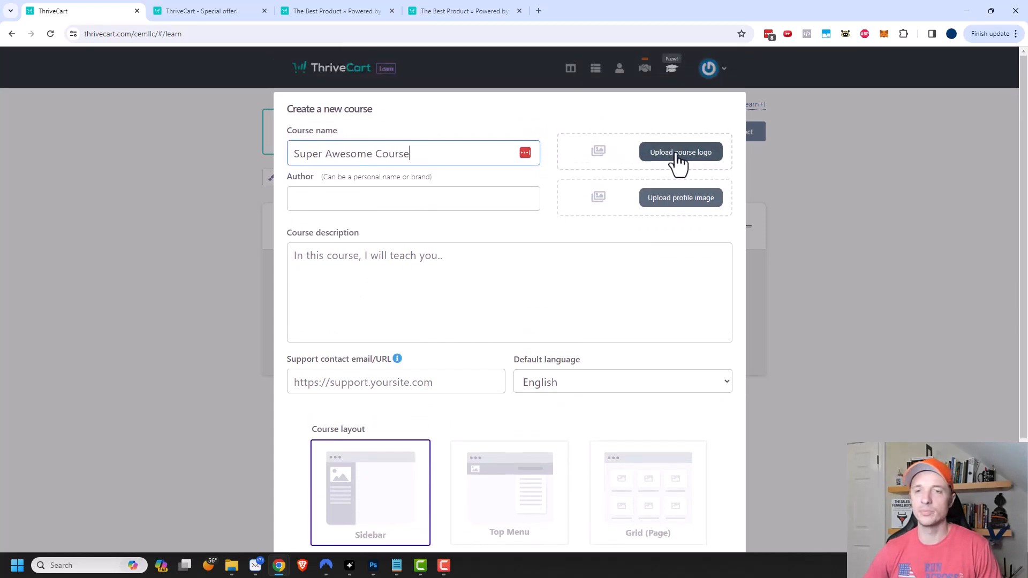
scroll(682, 213, down, 2)
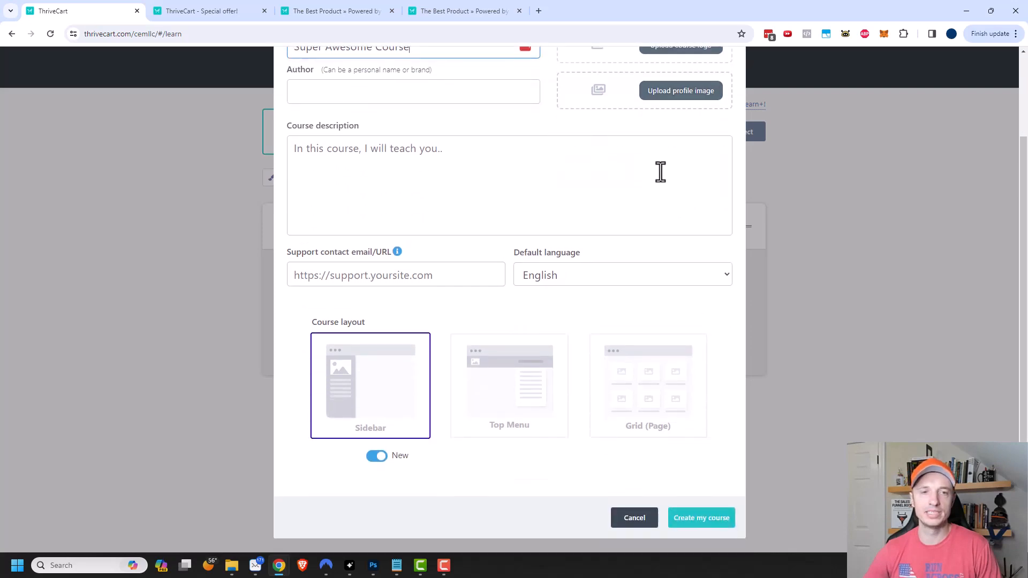
scroll(459, 133, down, 1)
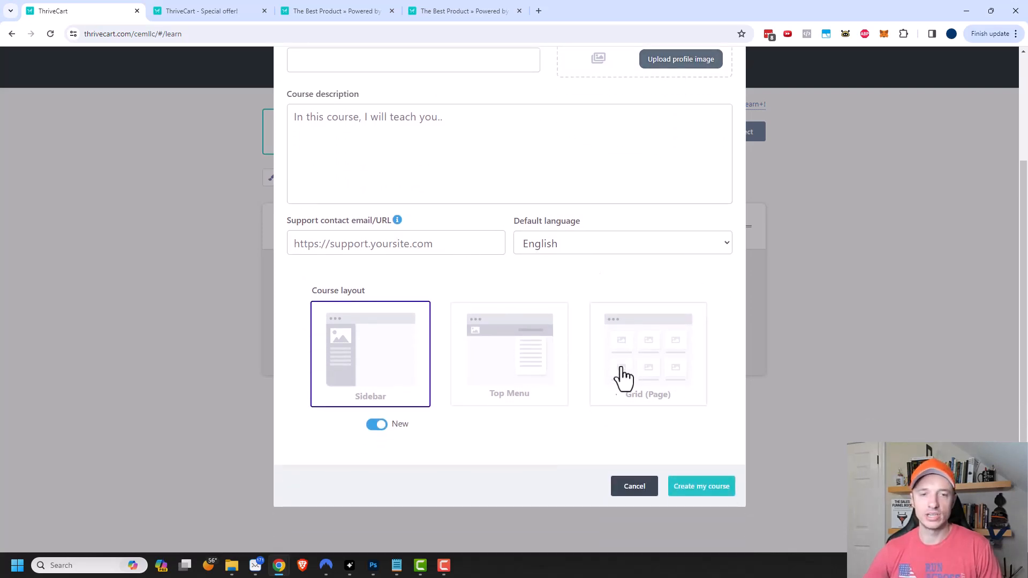
click(526, 375)
click(385, 367)
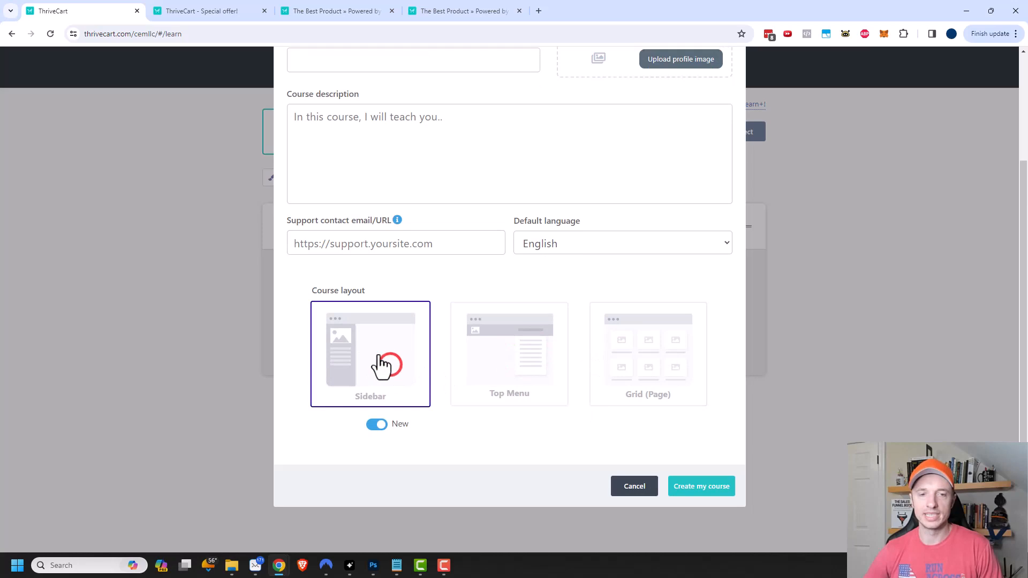
click(712, 490)
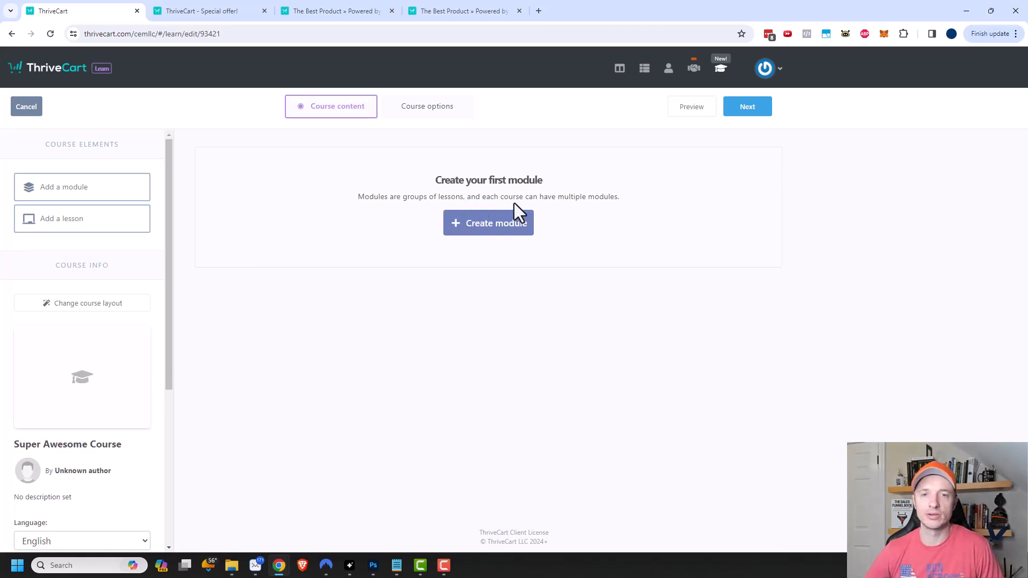
- Add a module named 'Module 1' to the course
click(502, 228)
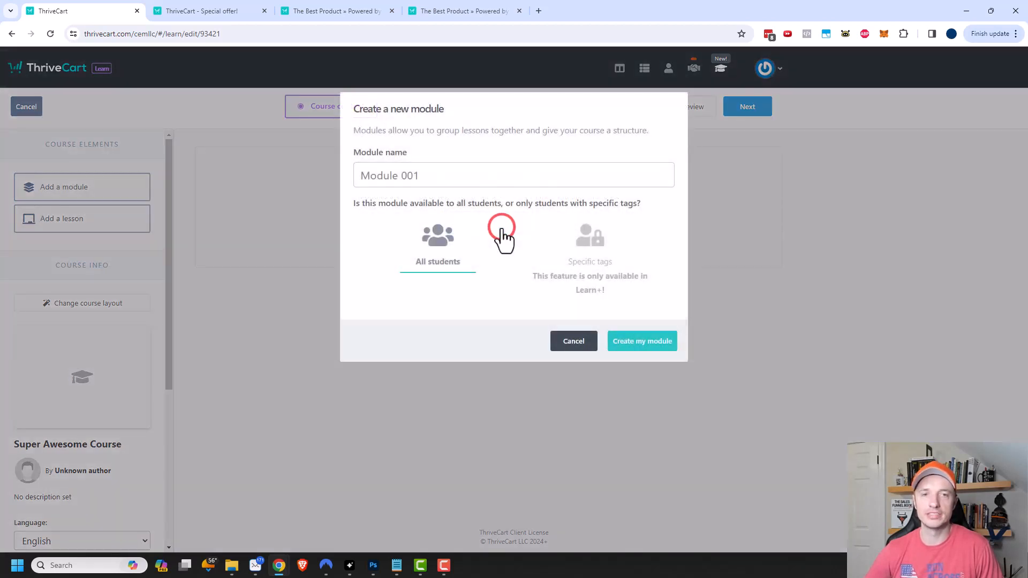
text(Module 1)
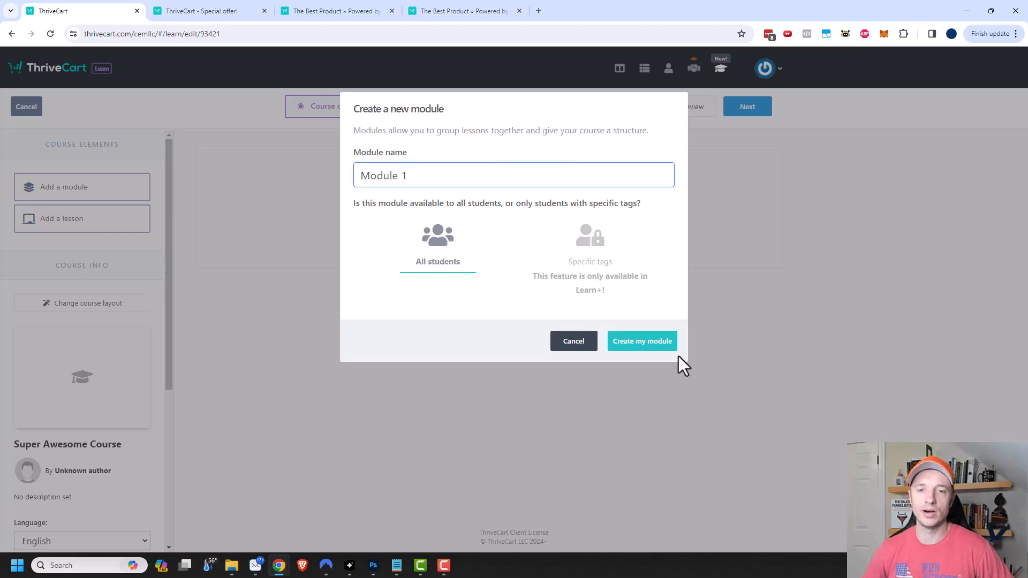
click(646, 343)
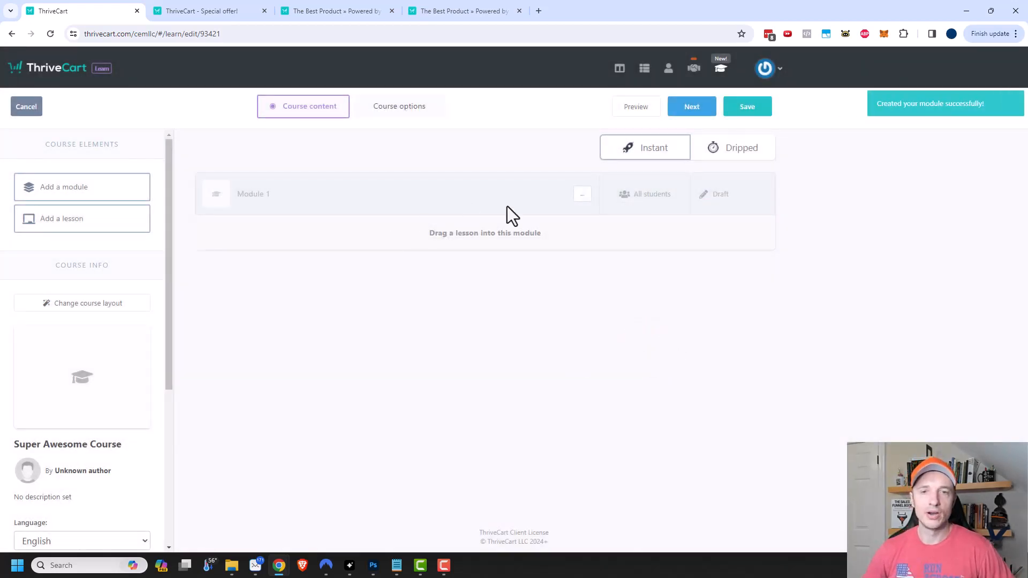
- Add a lesson named 'First Lesson' into Module 1 and open it for editing
drag(51, 224, 481, 227)
click(476, 175)
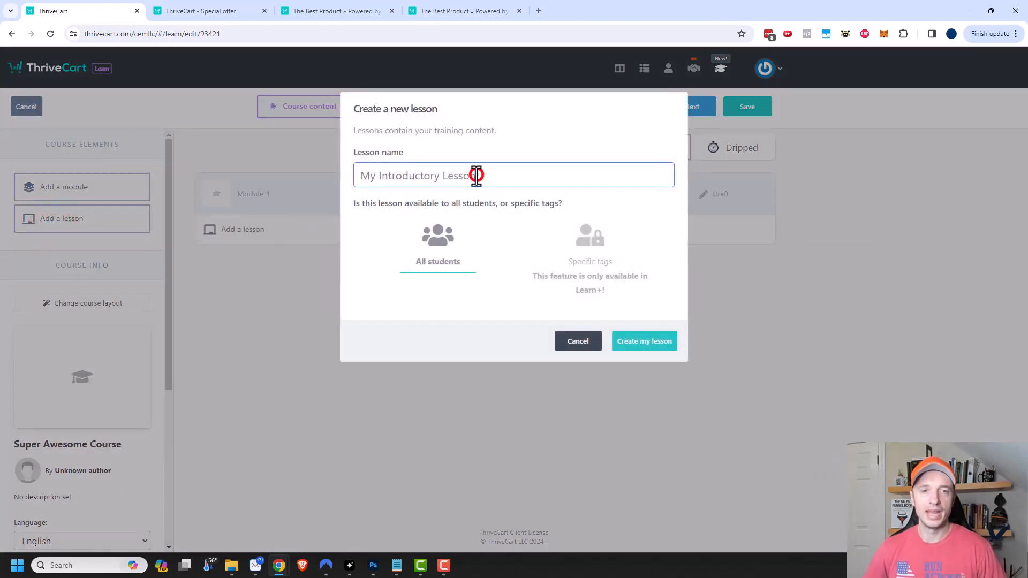
text(First Lesson)
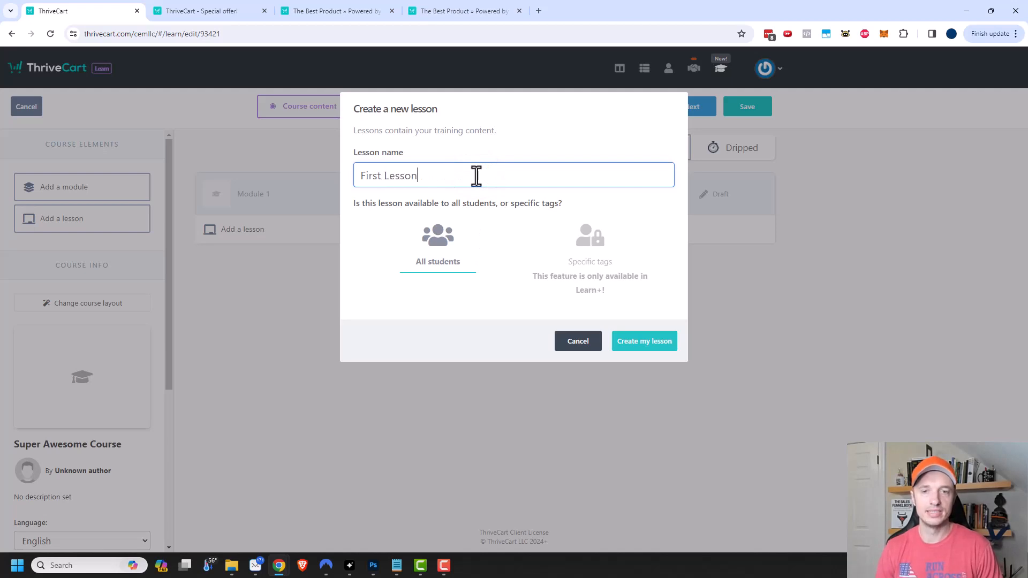
click(658, 345)
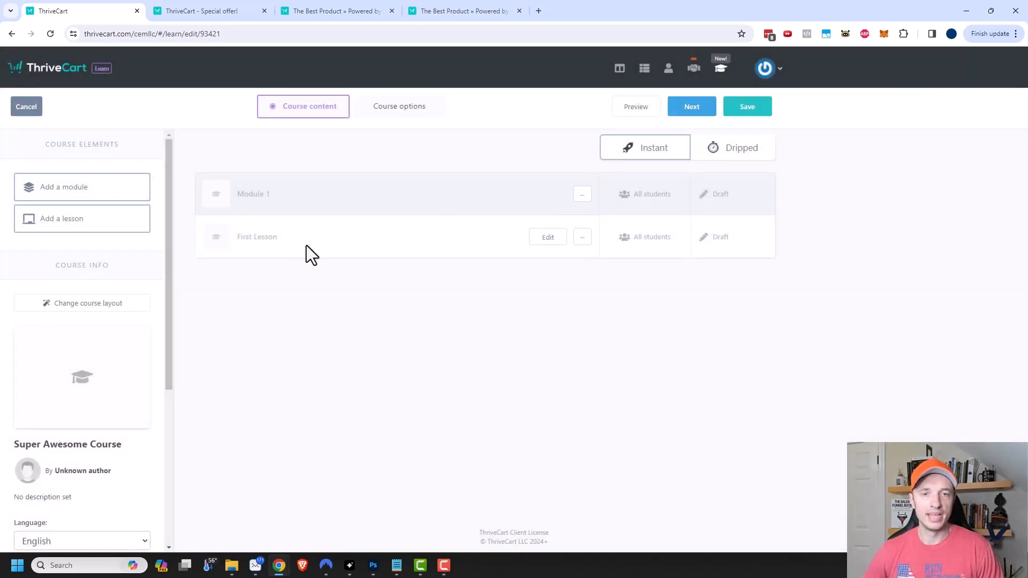
click(554, 239)
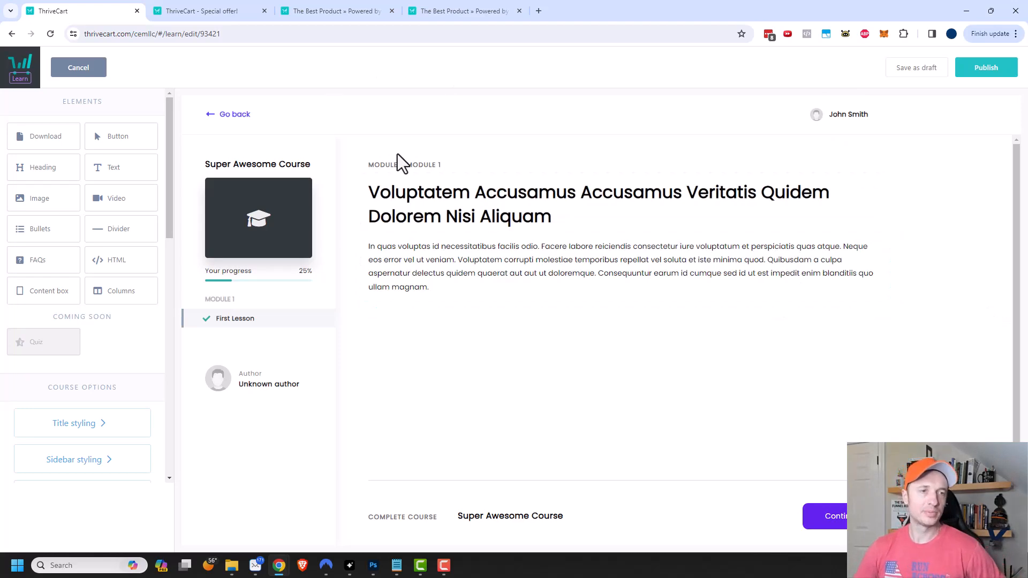
- Put a video block in place of the lesson's heading and open its embed-code settings
drag(113, 198, 535, 217)
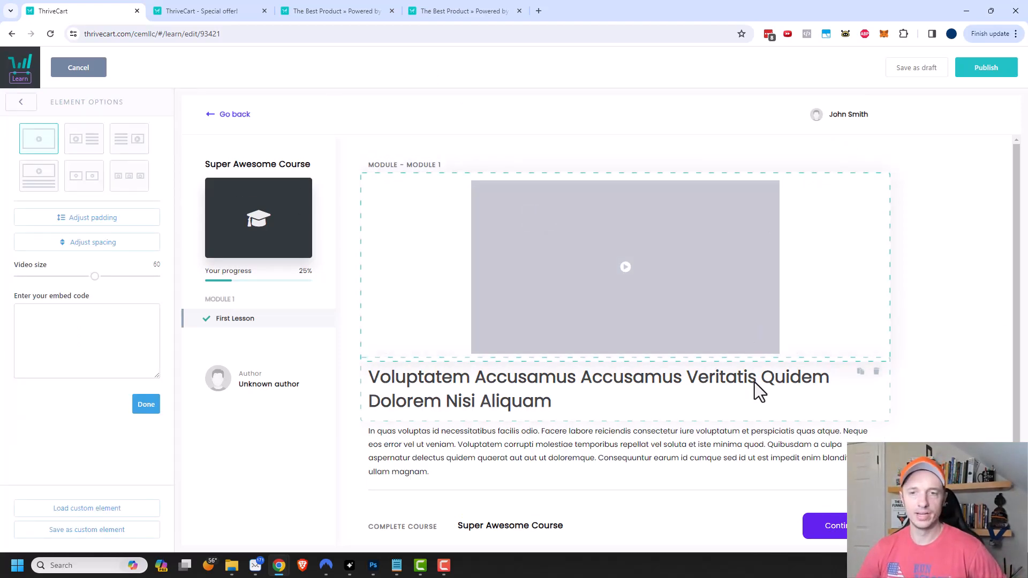
click(878, 374)
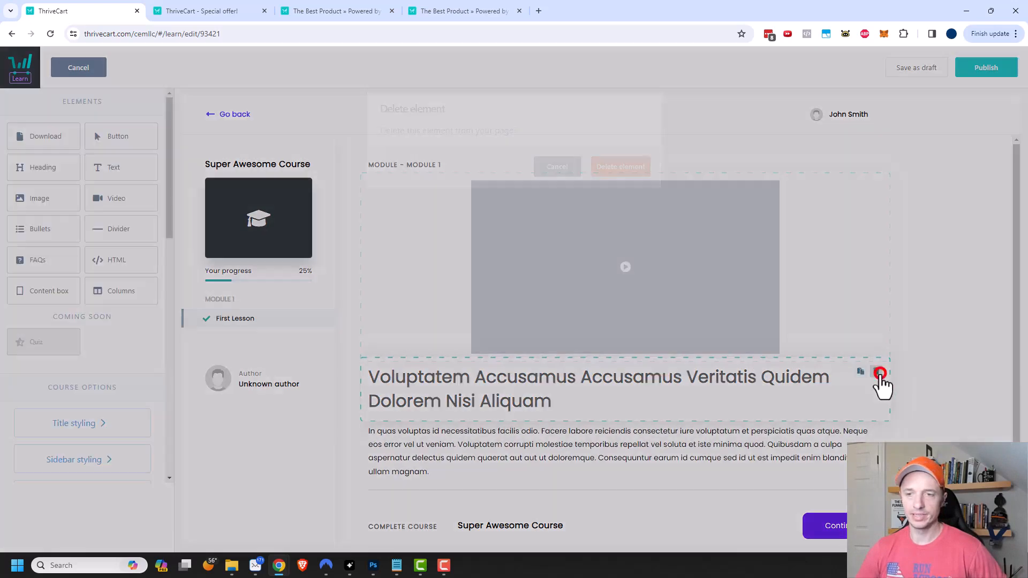
click(616, 167)
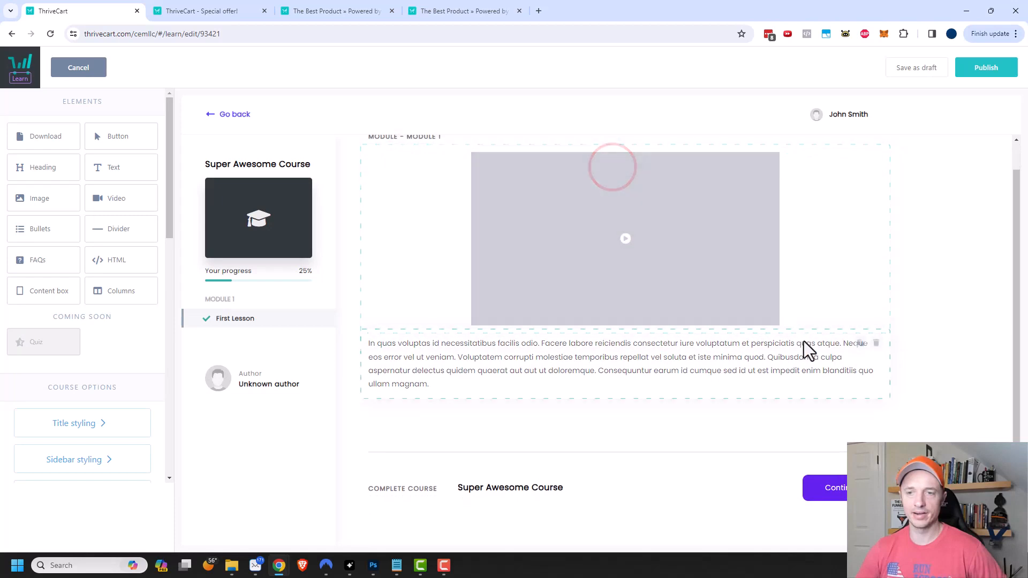
click(771, 358)
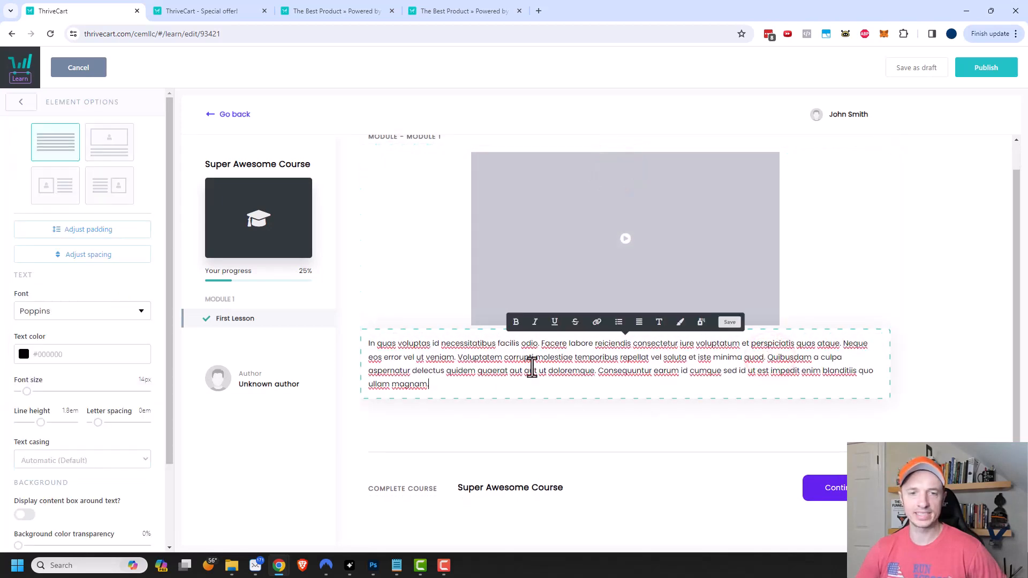
click(438, 275)
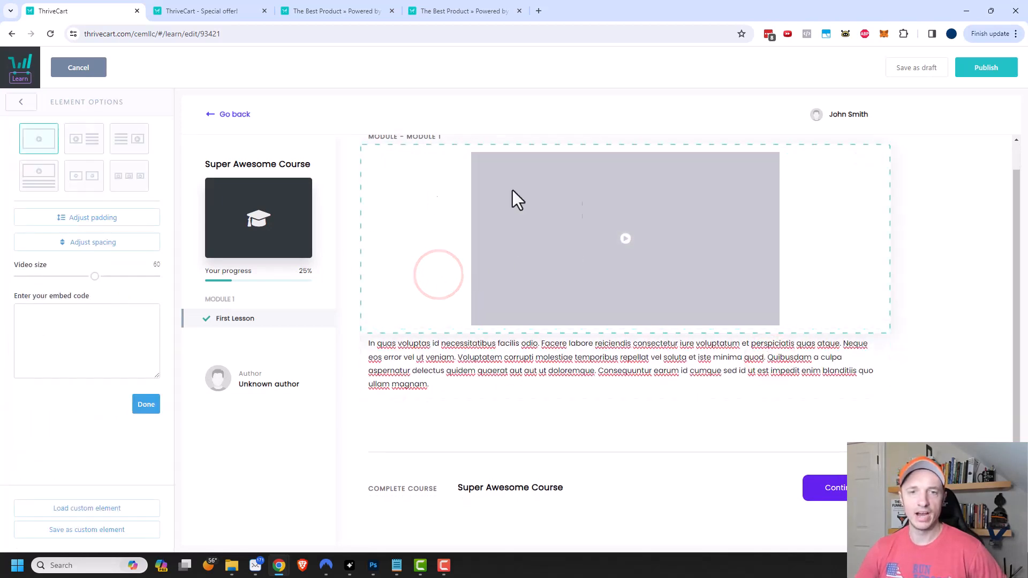
scroll(657, 241, up, 1)
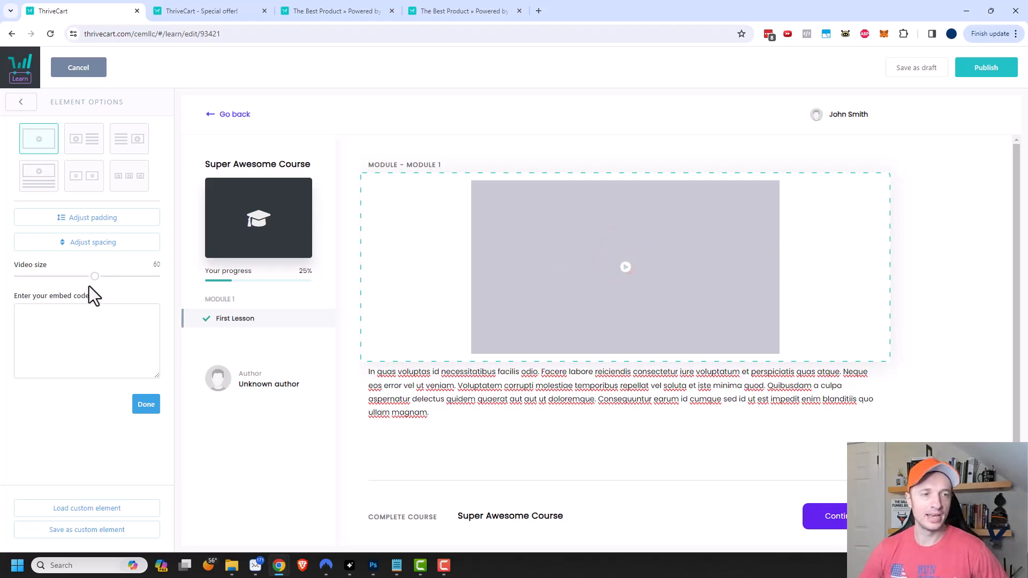
click(55, 325)
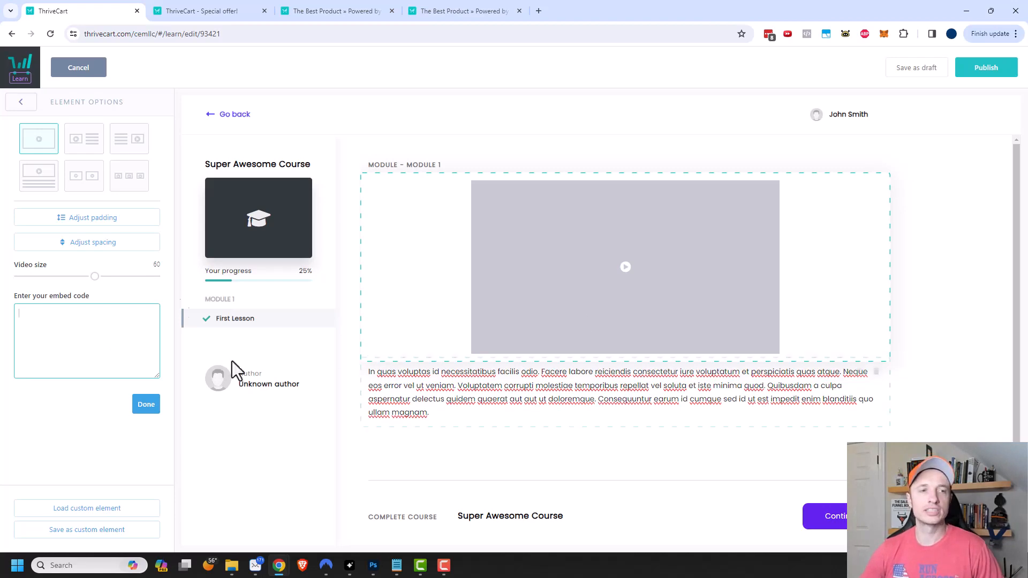
- Insert a bullet list above the body text and publish First Lesson
click(23, 104)
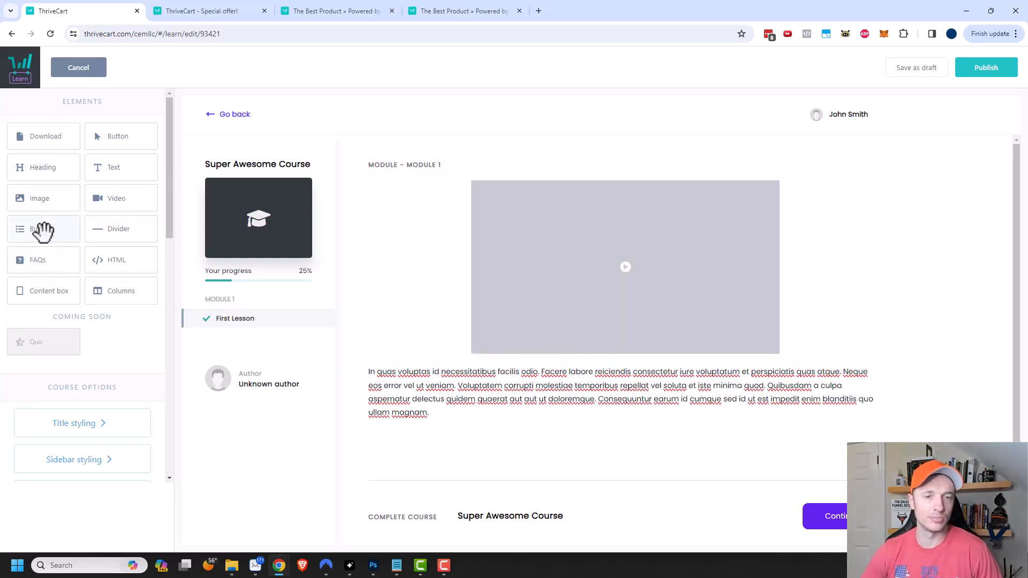
drag(41, 229, 572, 370)
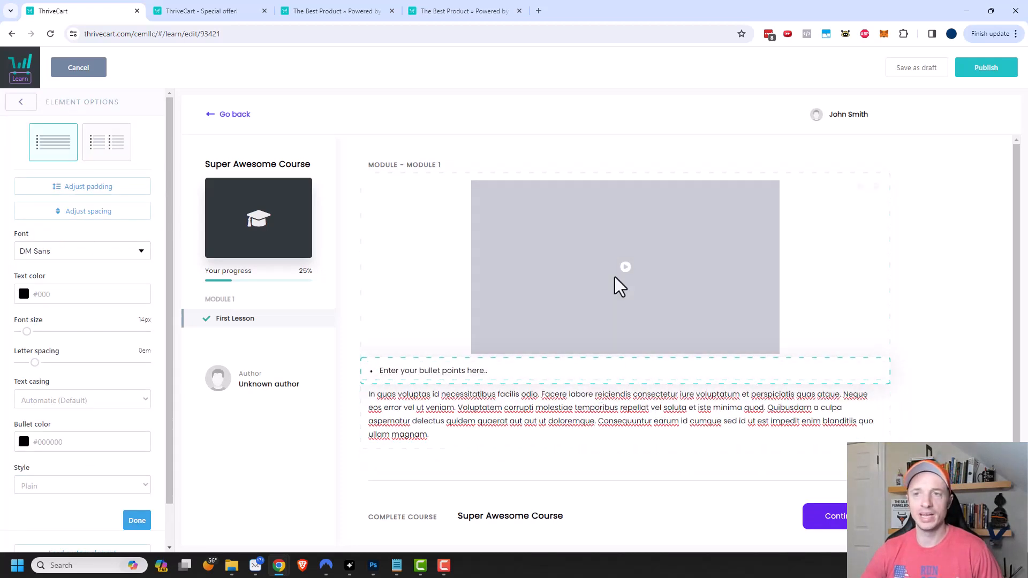
click(988, 70)
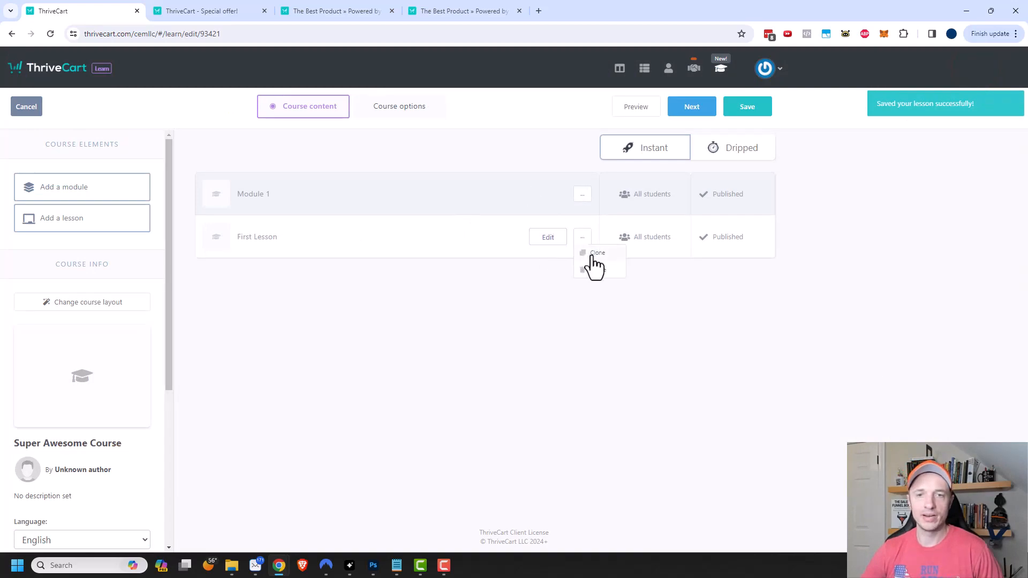
- Clone First Lesson, open the copy's editor, then exit without saving
click(593, 255)
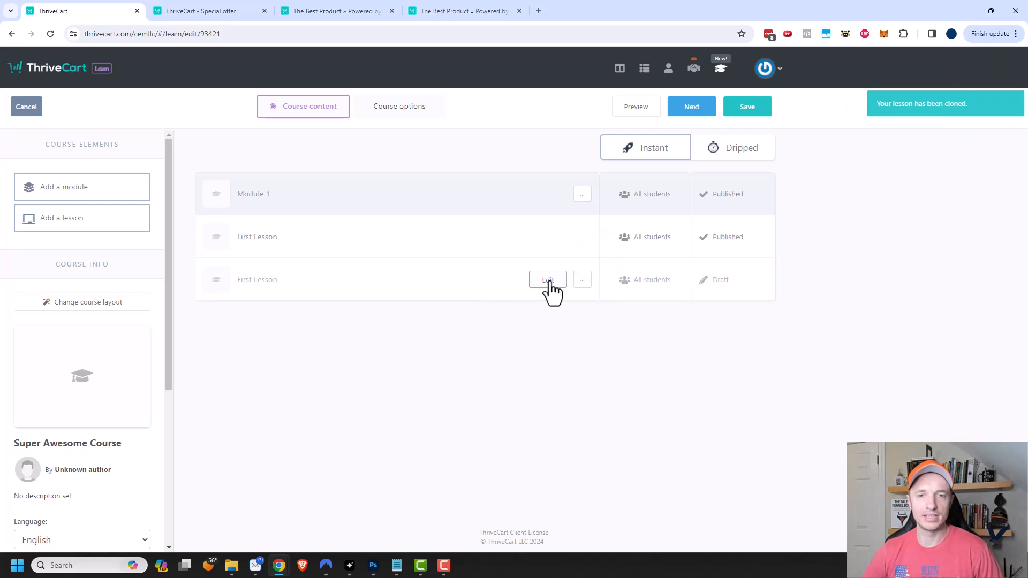
click(548, 280)
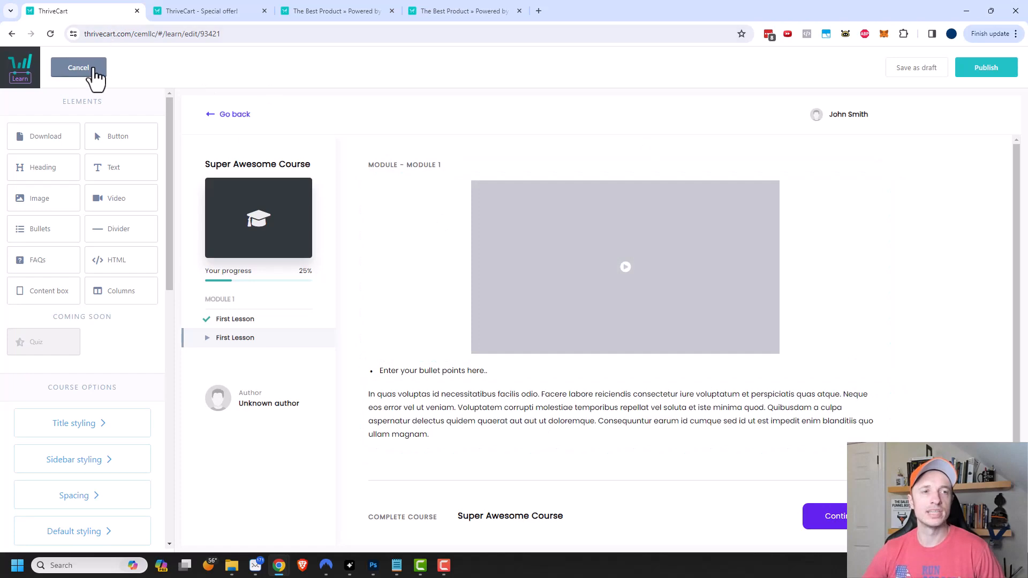
click(86, 67)
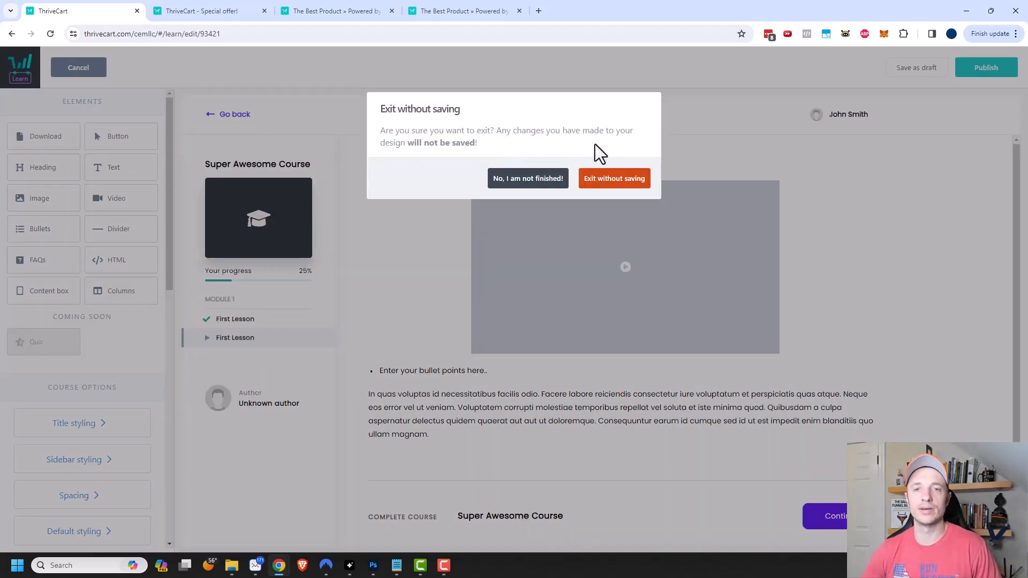
click(615, 180)
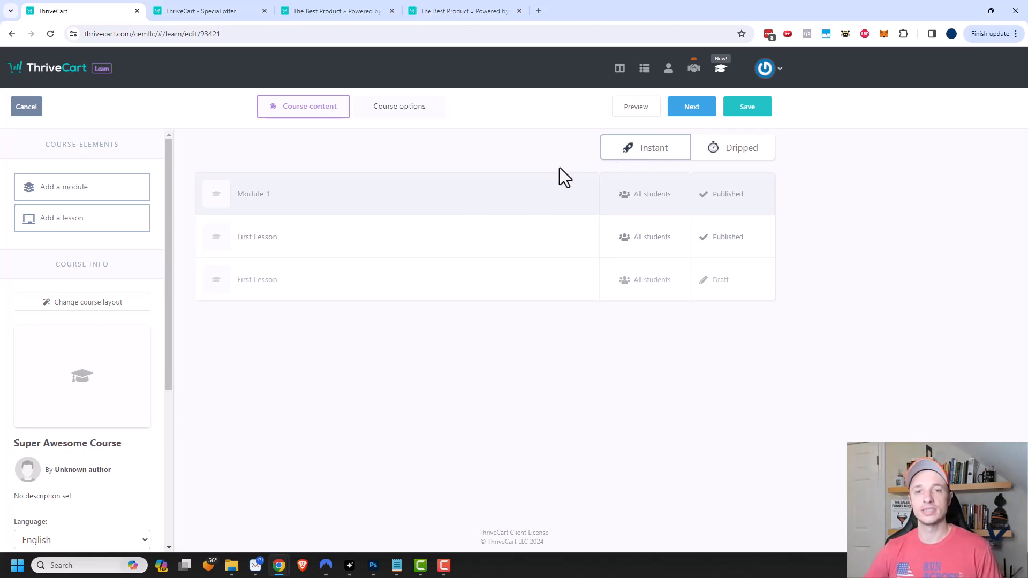
- Keep instant access in the Dripped delivery options and save Super Awesome Course
click(744, 151)
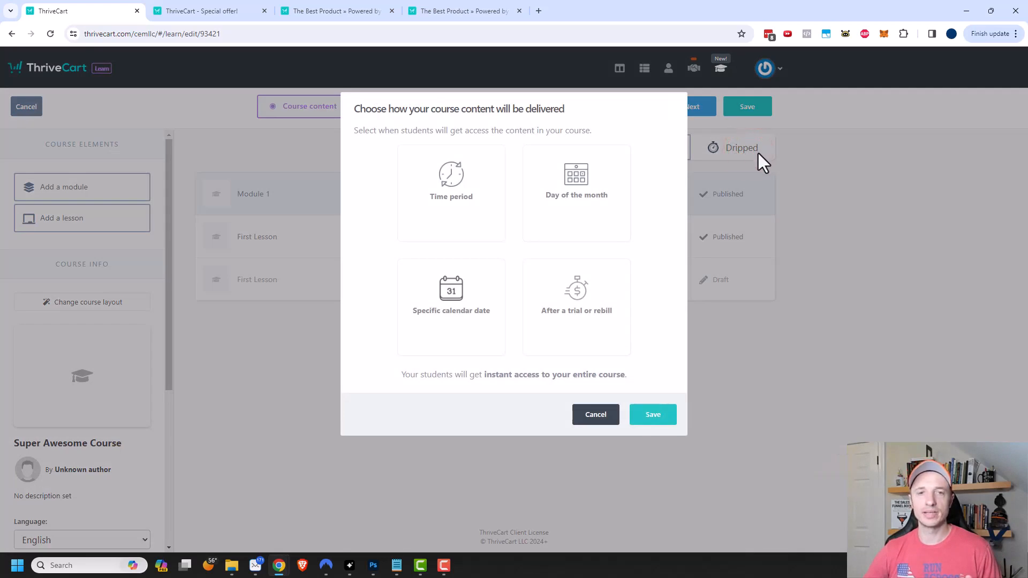
mouse_move(470, 167)
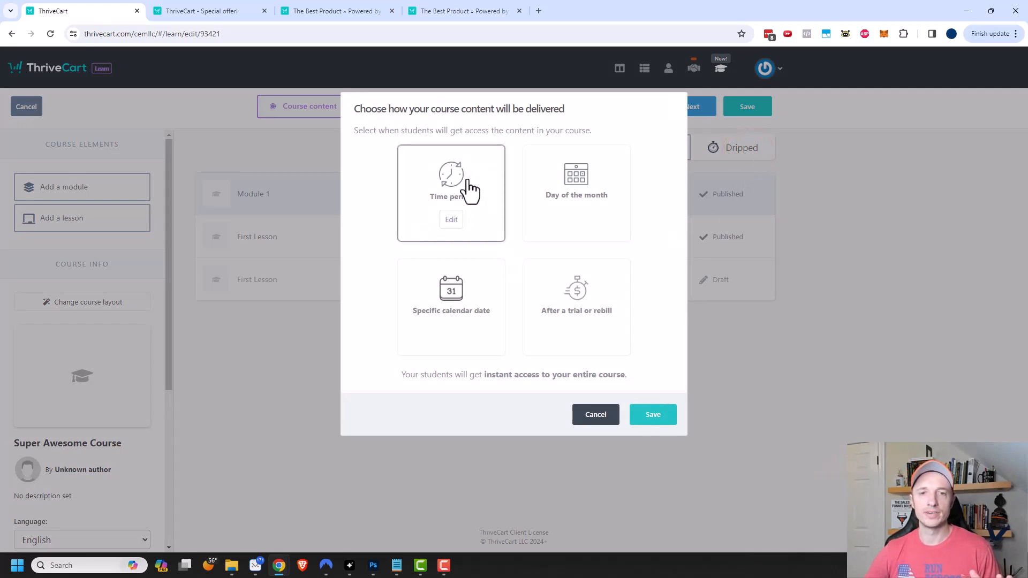
mouse_move(490, 284)
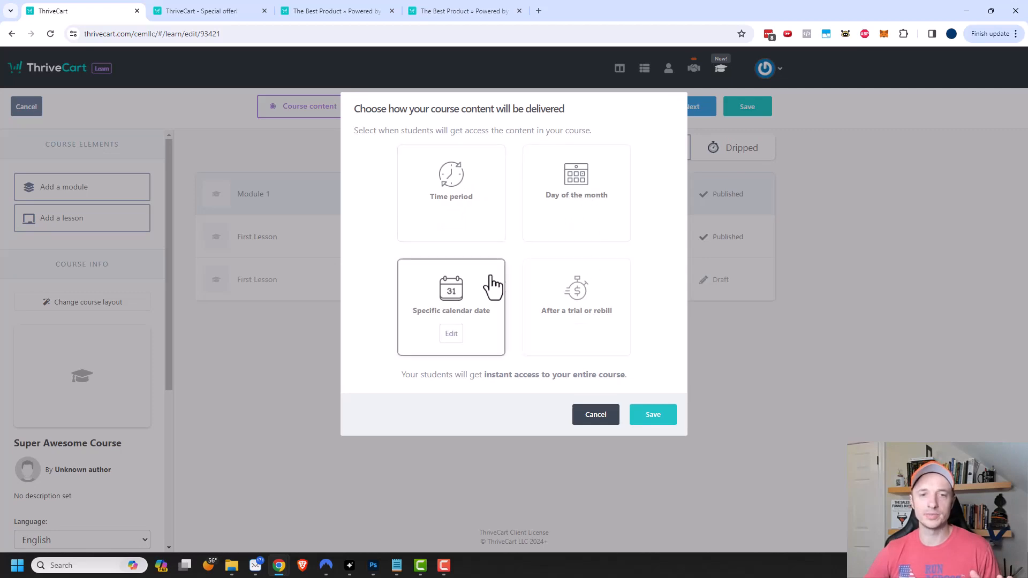
mouse_move(569, 291)
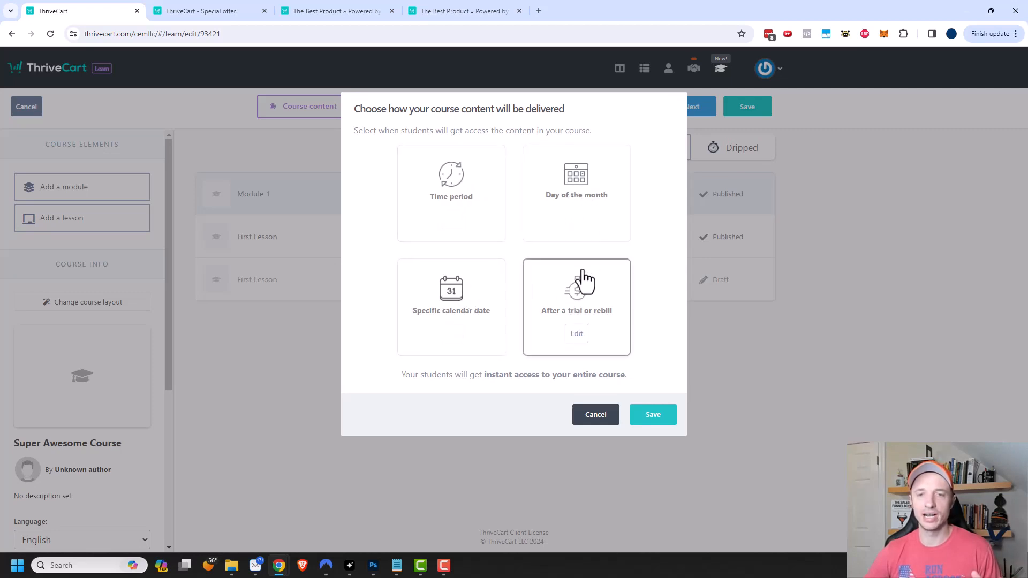
click(654, 416)
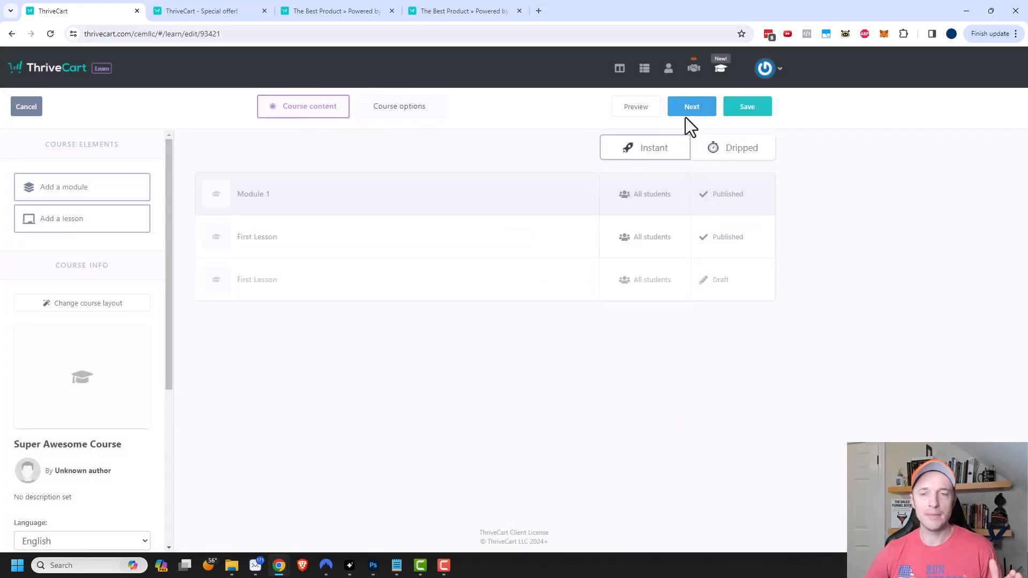
click(749, 109)
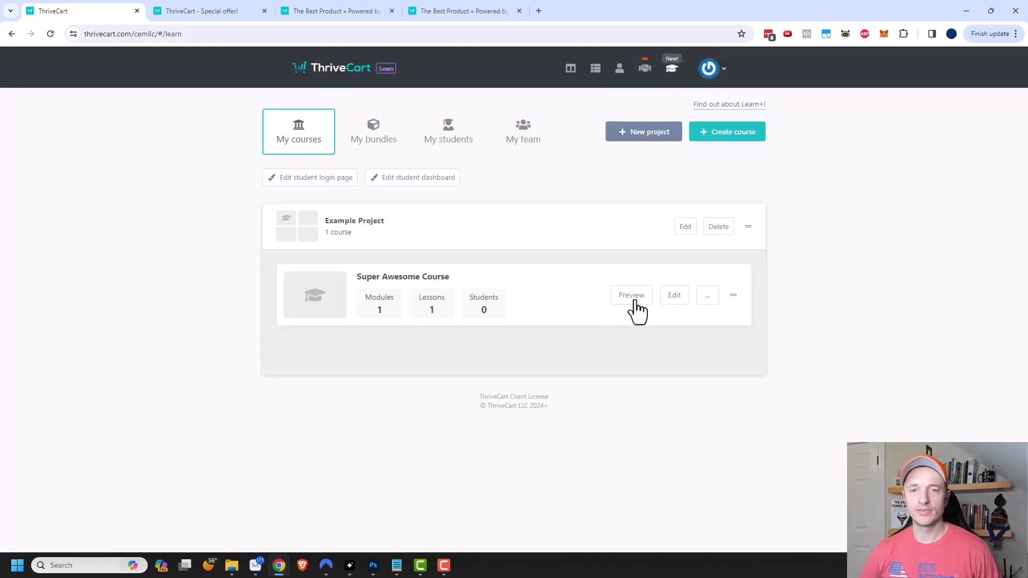
- Preview Super Awesome Course, continue to the second lesson, then go back to the ThriveCart tab
click(633, 300)
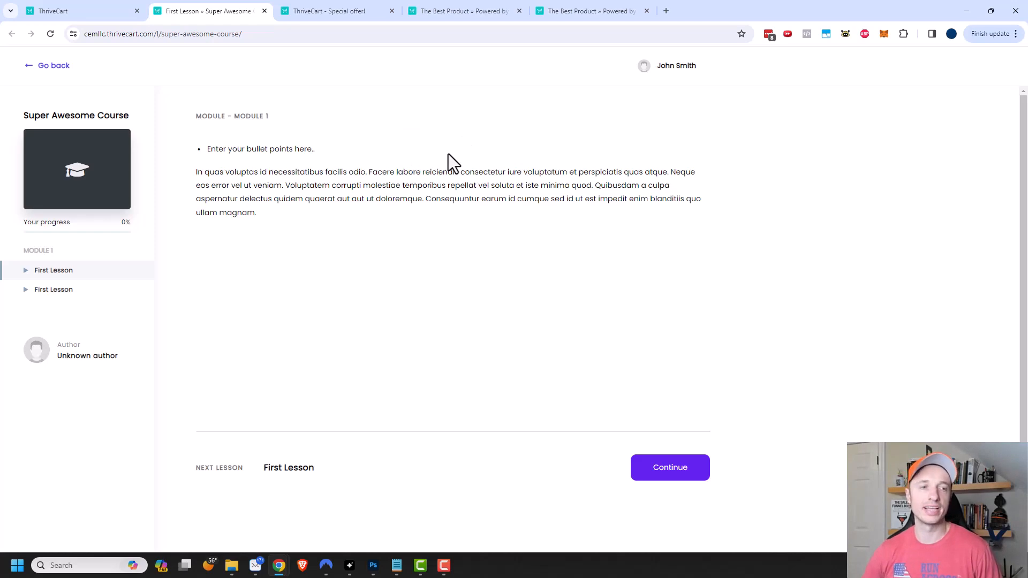
click(678, 472)
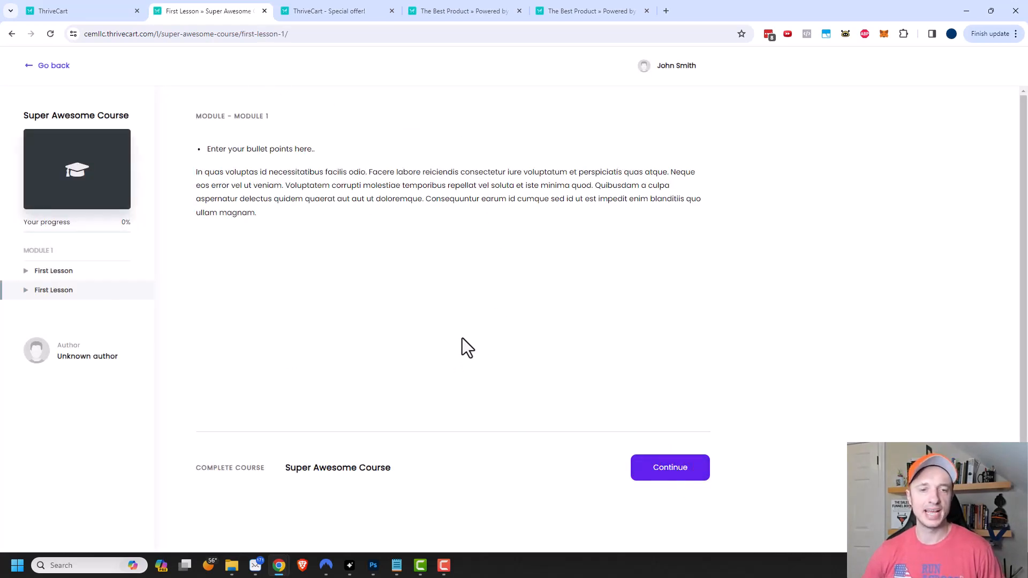
click(92, 12)
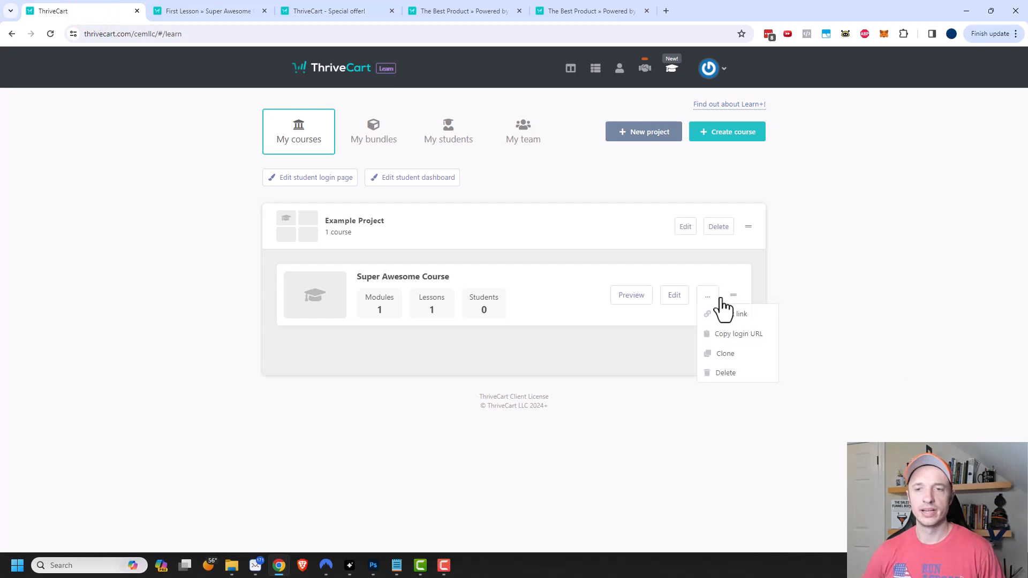
- Show the course's extra actions, then switch to the 'Lifetime Price' Notepad note
click(710, 300)
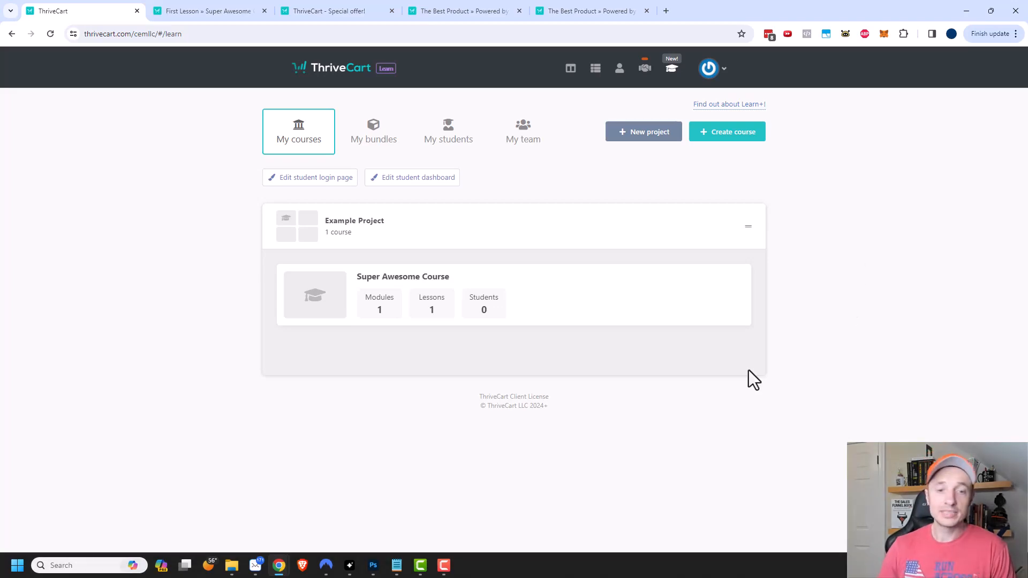
click(397, 566)
click(635, 524)
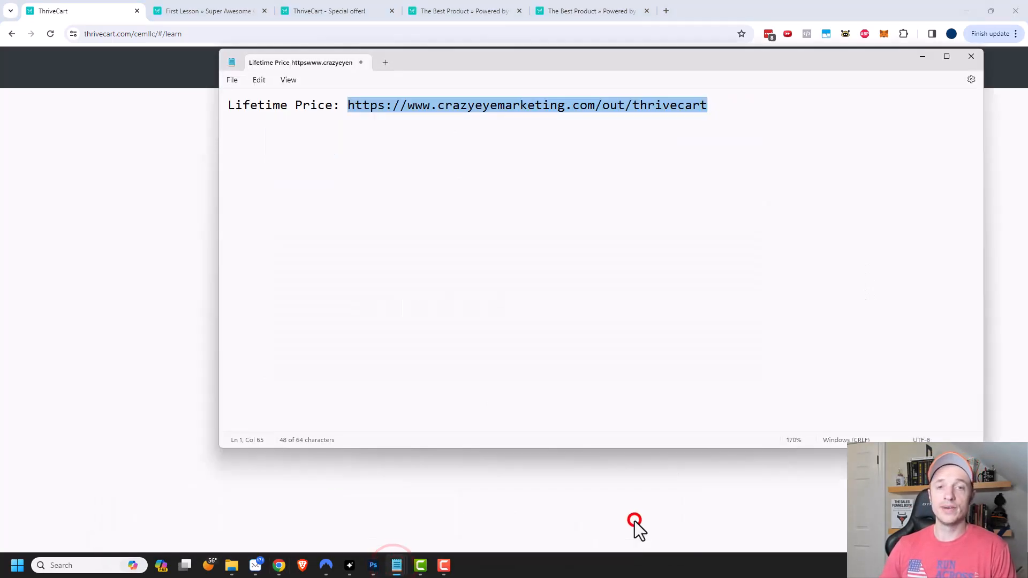